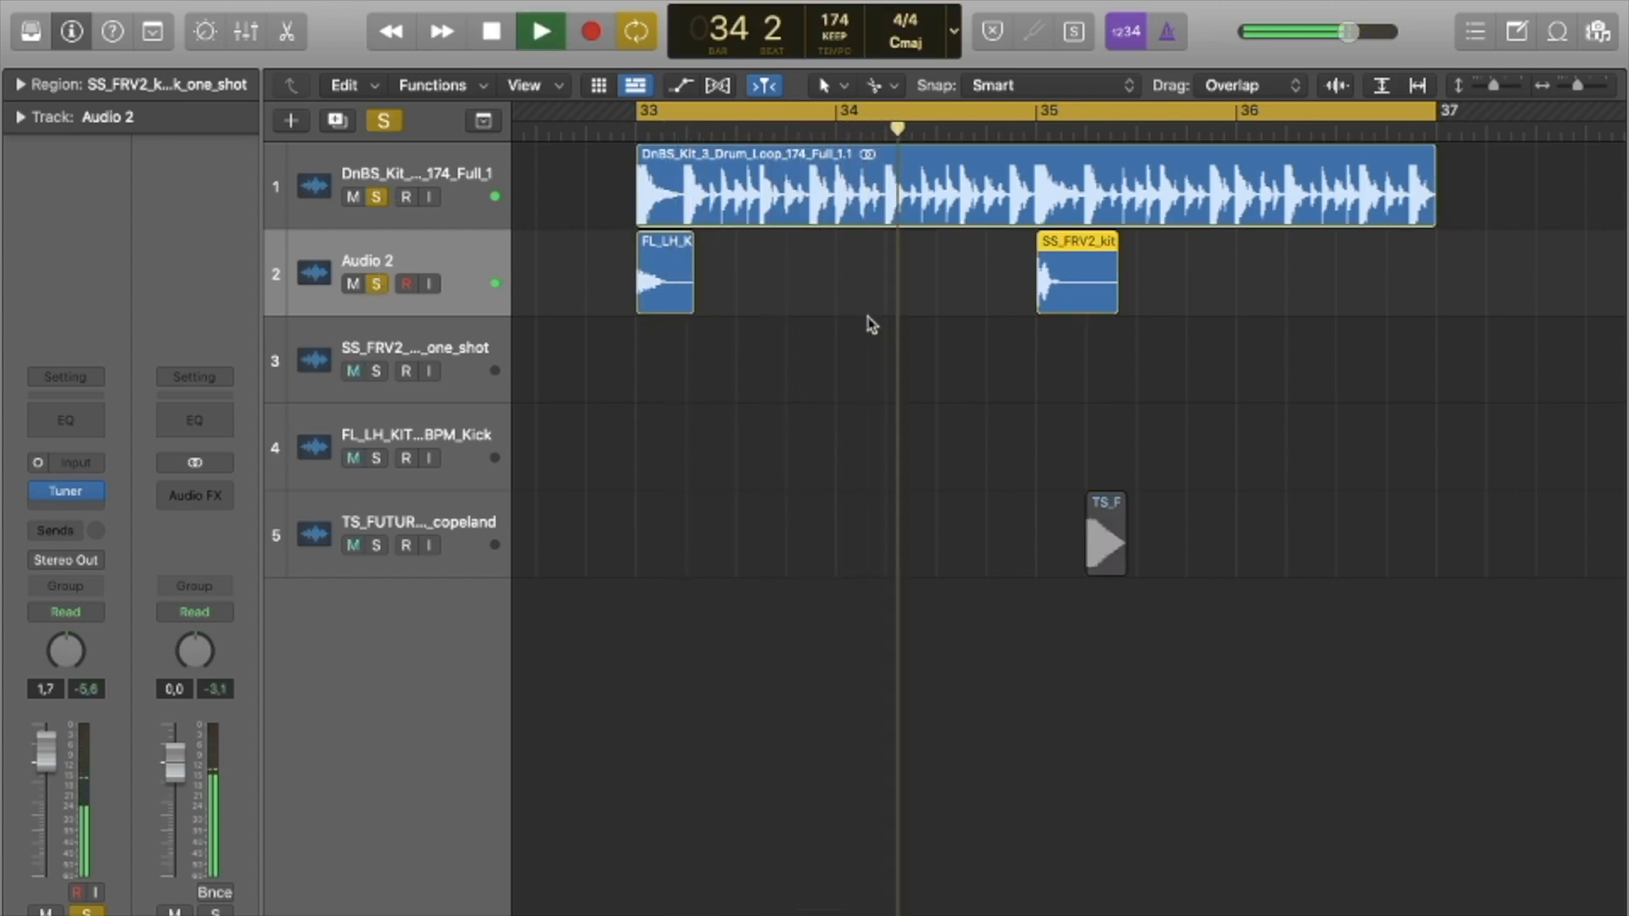
Place the TS_FUTURE kick at bar 33 on Audio 2 and park the FL_LH kick on the track below.
key(space)
drag(1108, 530, 1428, 271)
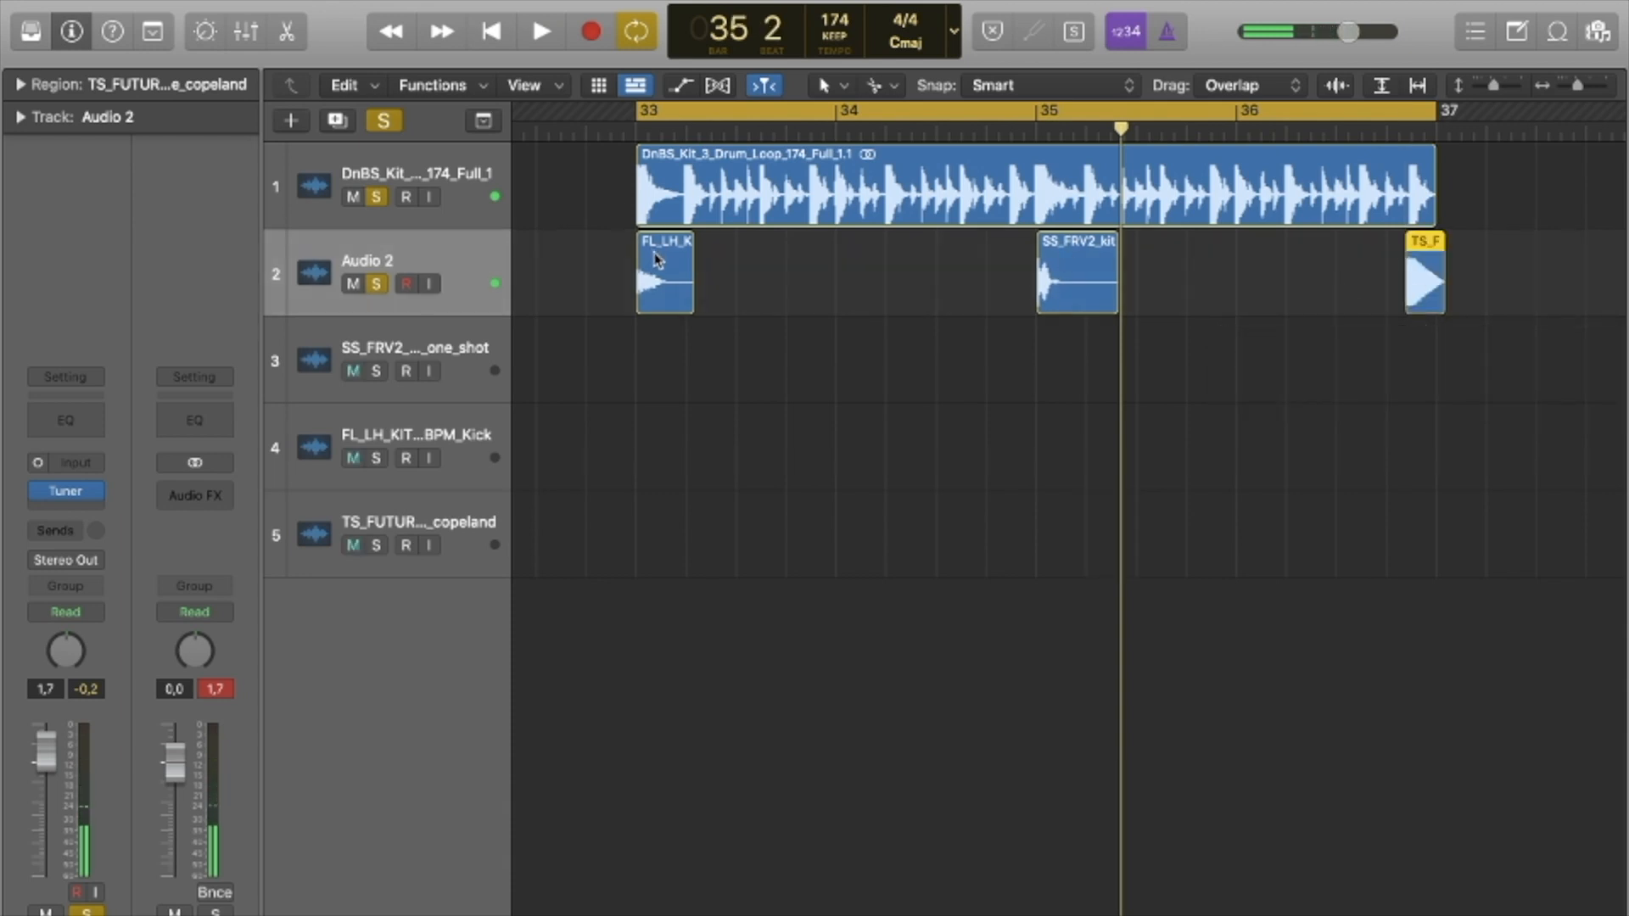
drag(654, 257, 653, 344)
drag(1441, 256, 664, 257)
Lower the Audio 2 volume to -5.1 dB and audition the TS_FUTURE kick against the drum loop.
key(space)
key(space)
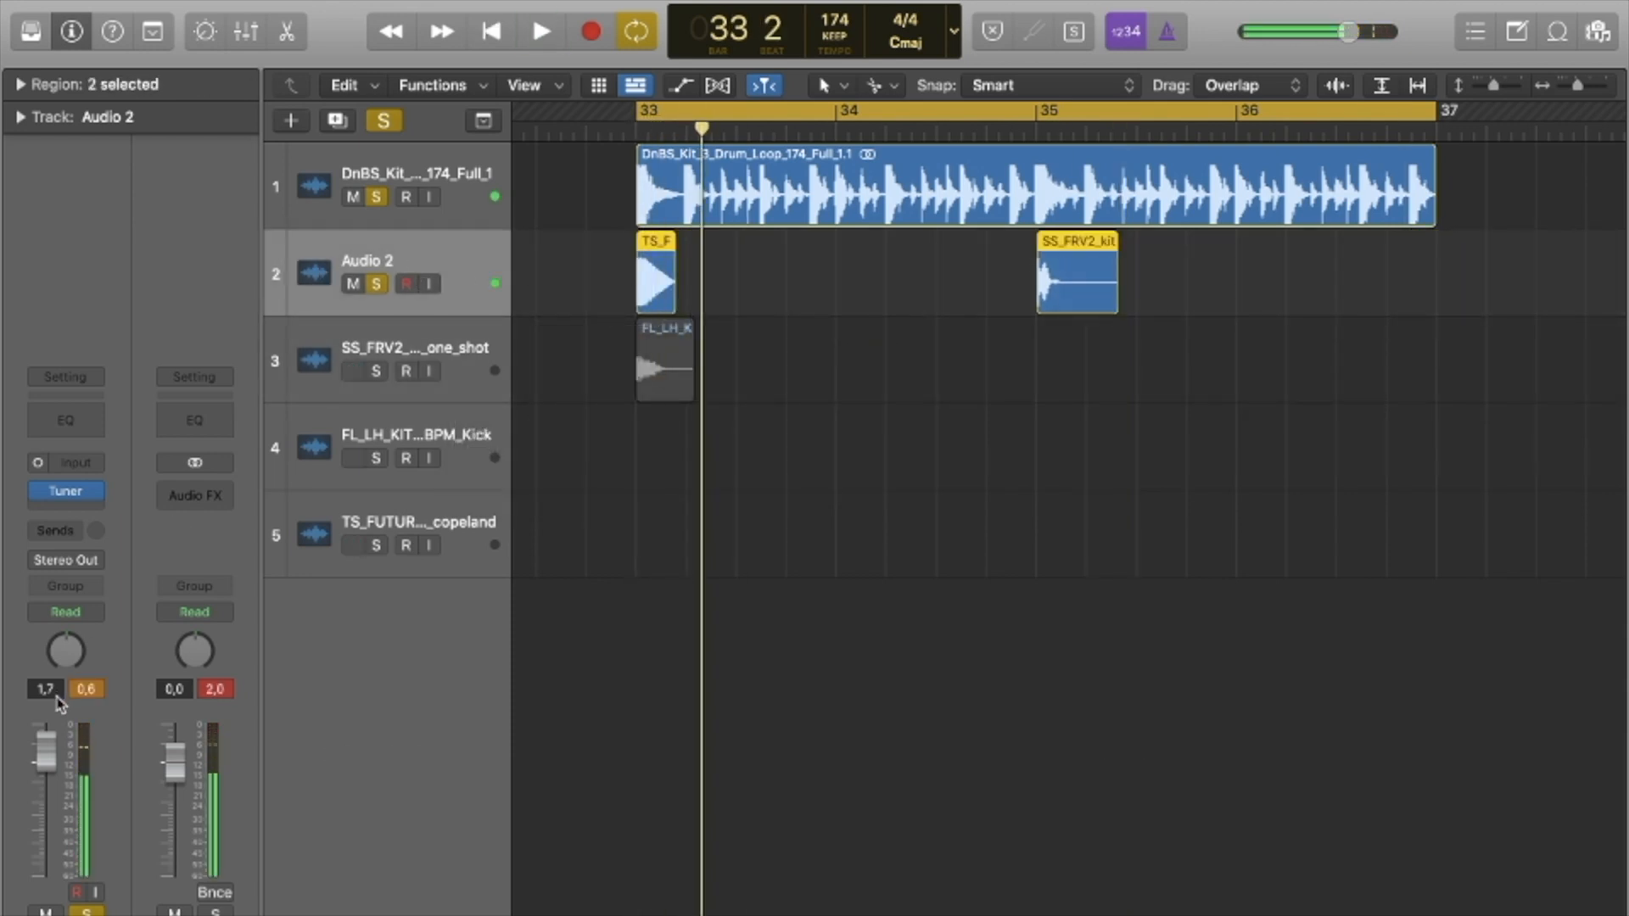
key(space)
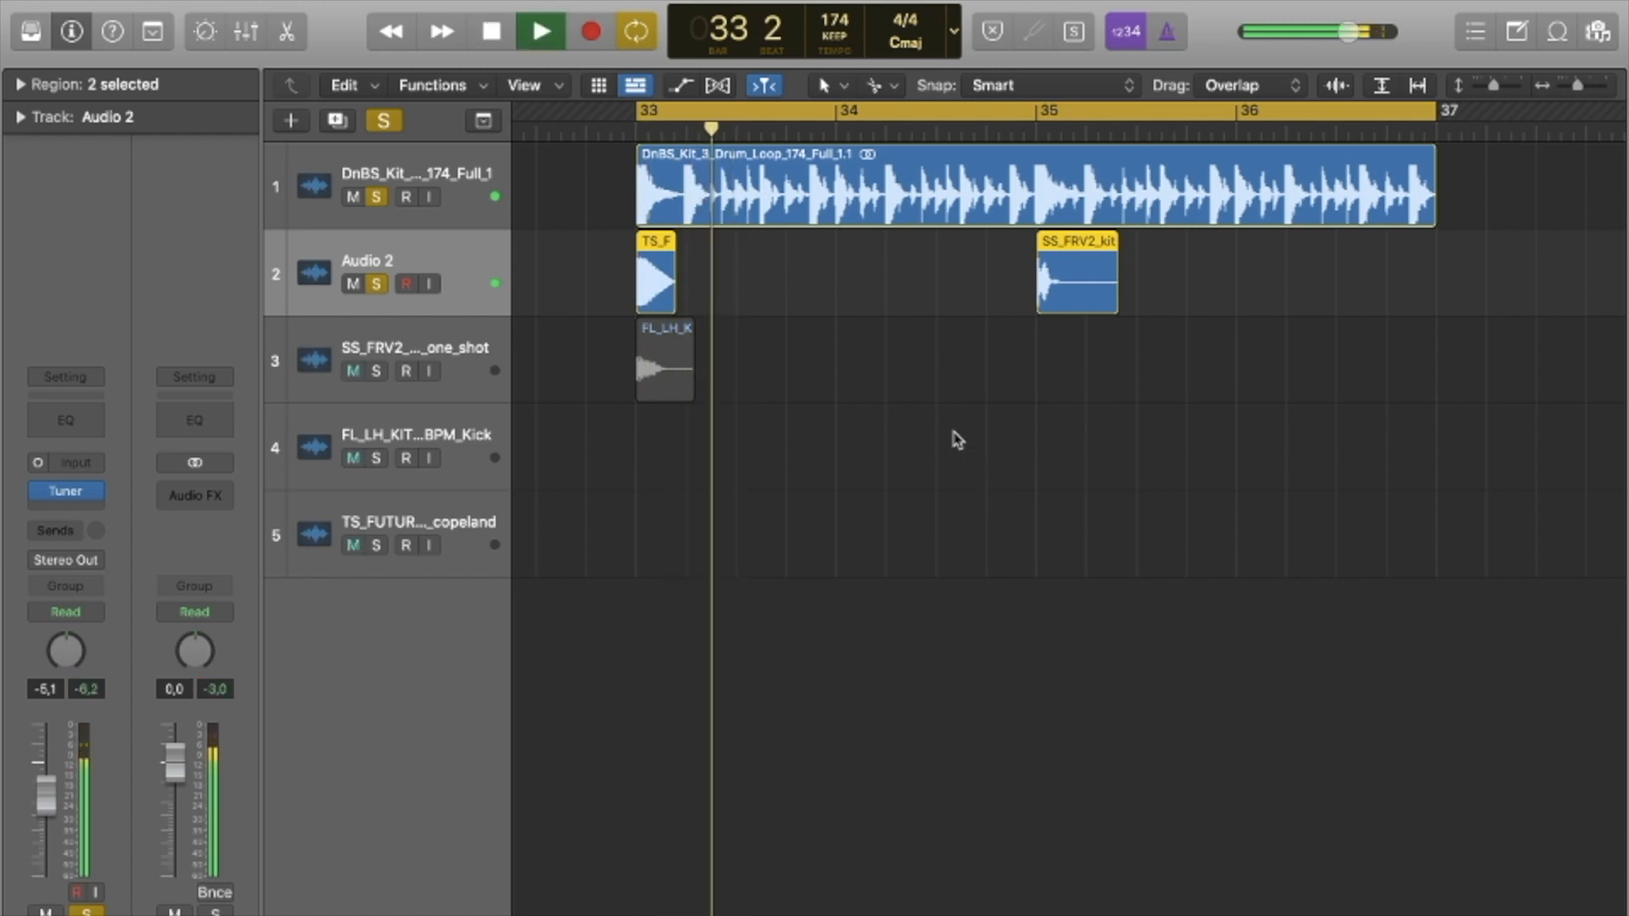
click(947, 381)
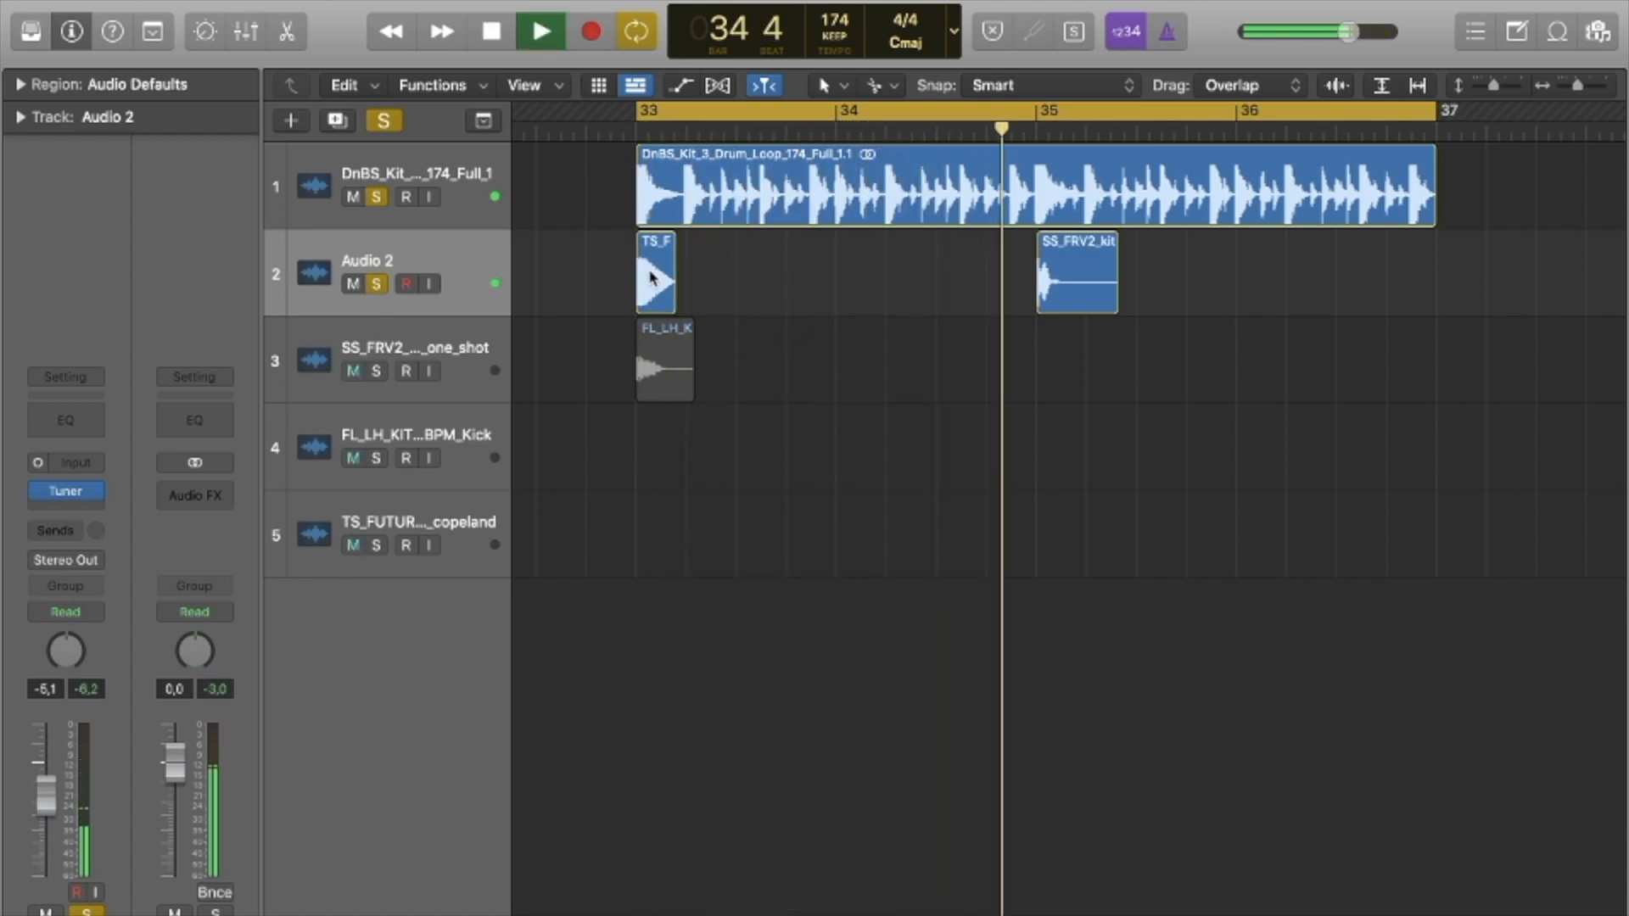
Park the TS_FUTURE kick on the third track and move the SS_FRV2 kick to bar 33 on Audio 2.
key(space)
drag(651, 278, 738, 365)
drag(841, 272, 687, 277)
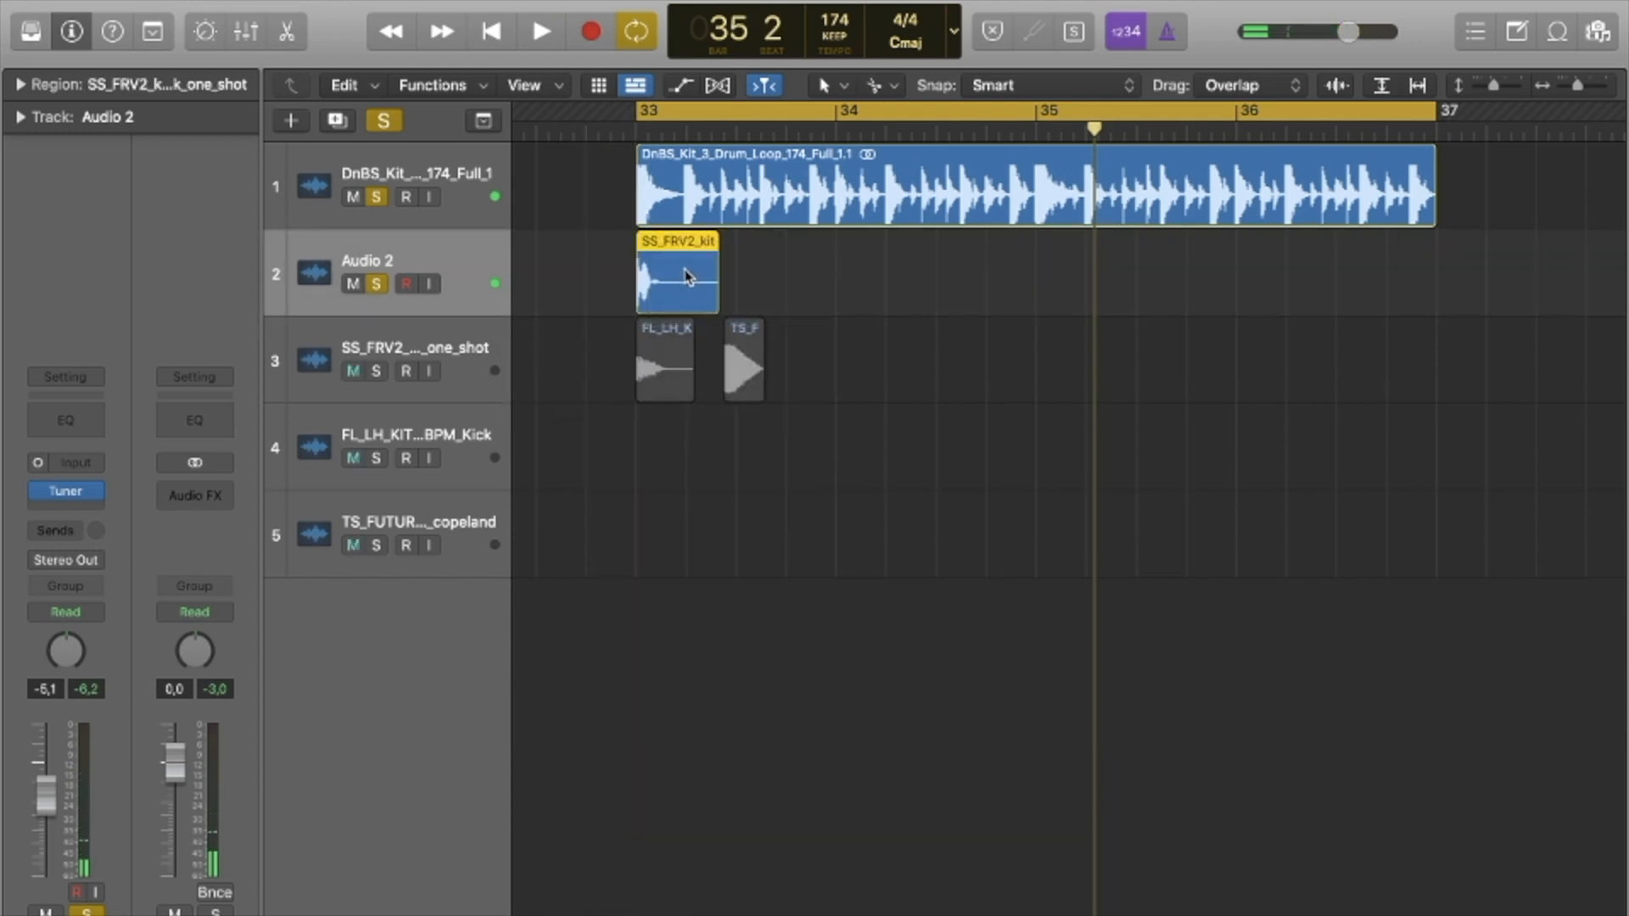
Shorten the SS_FRV2 kick region to about a fifth of a bar and audition it with the drum loop.
key(super+Right)
drag(822, 293, 577, 280)
key(space)
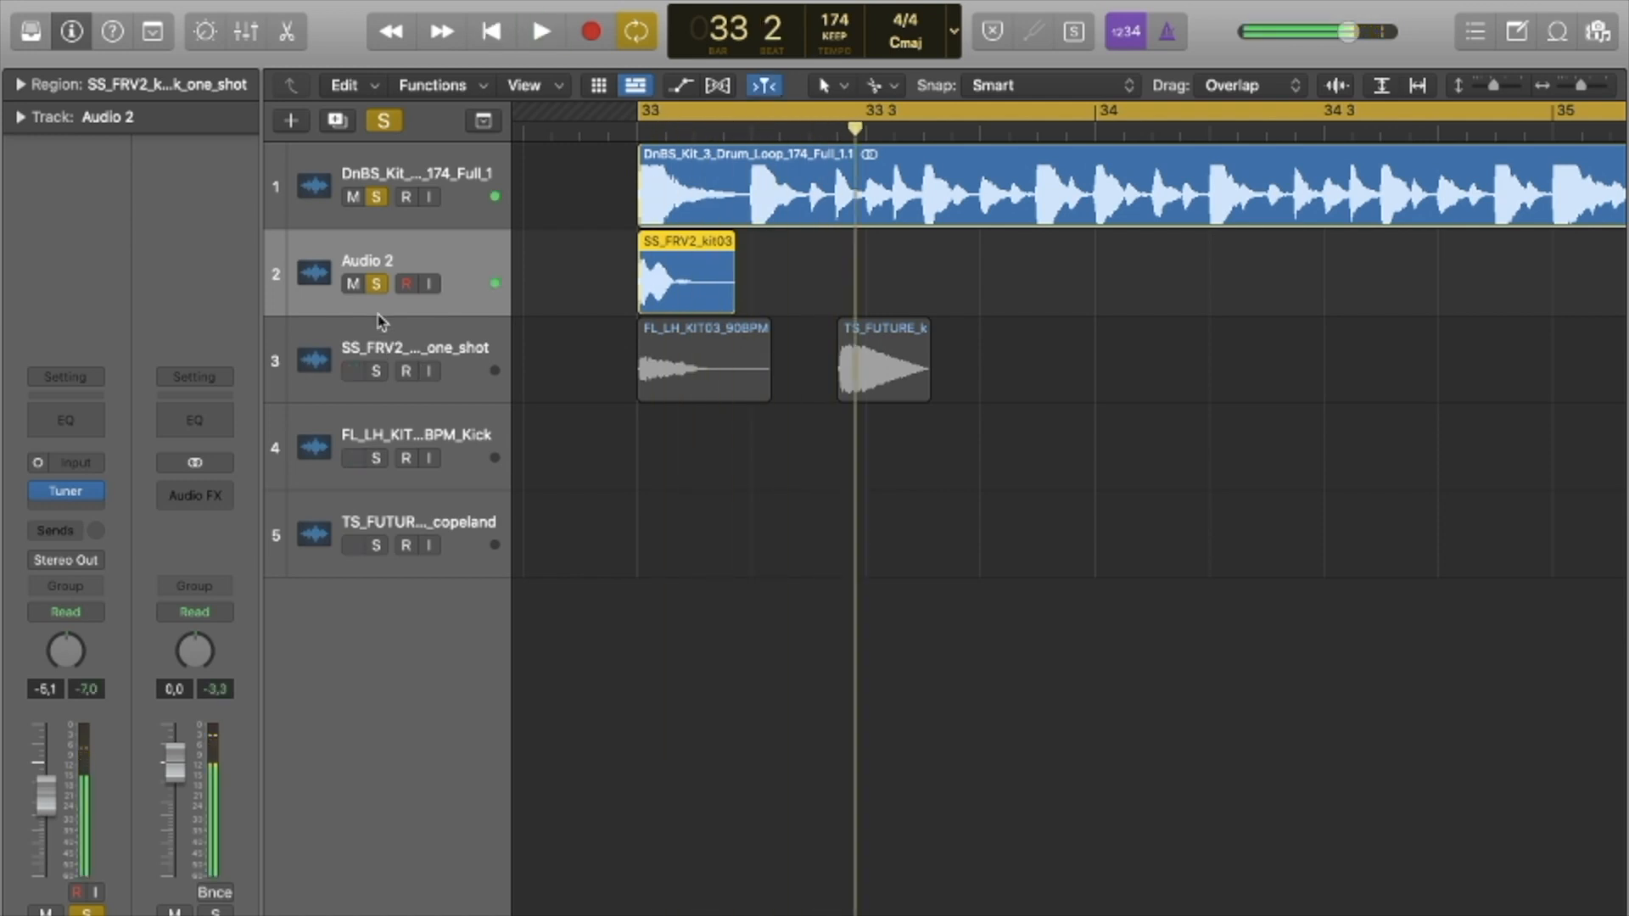
key(space)
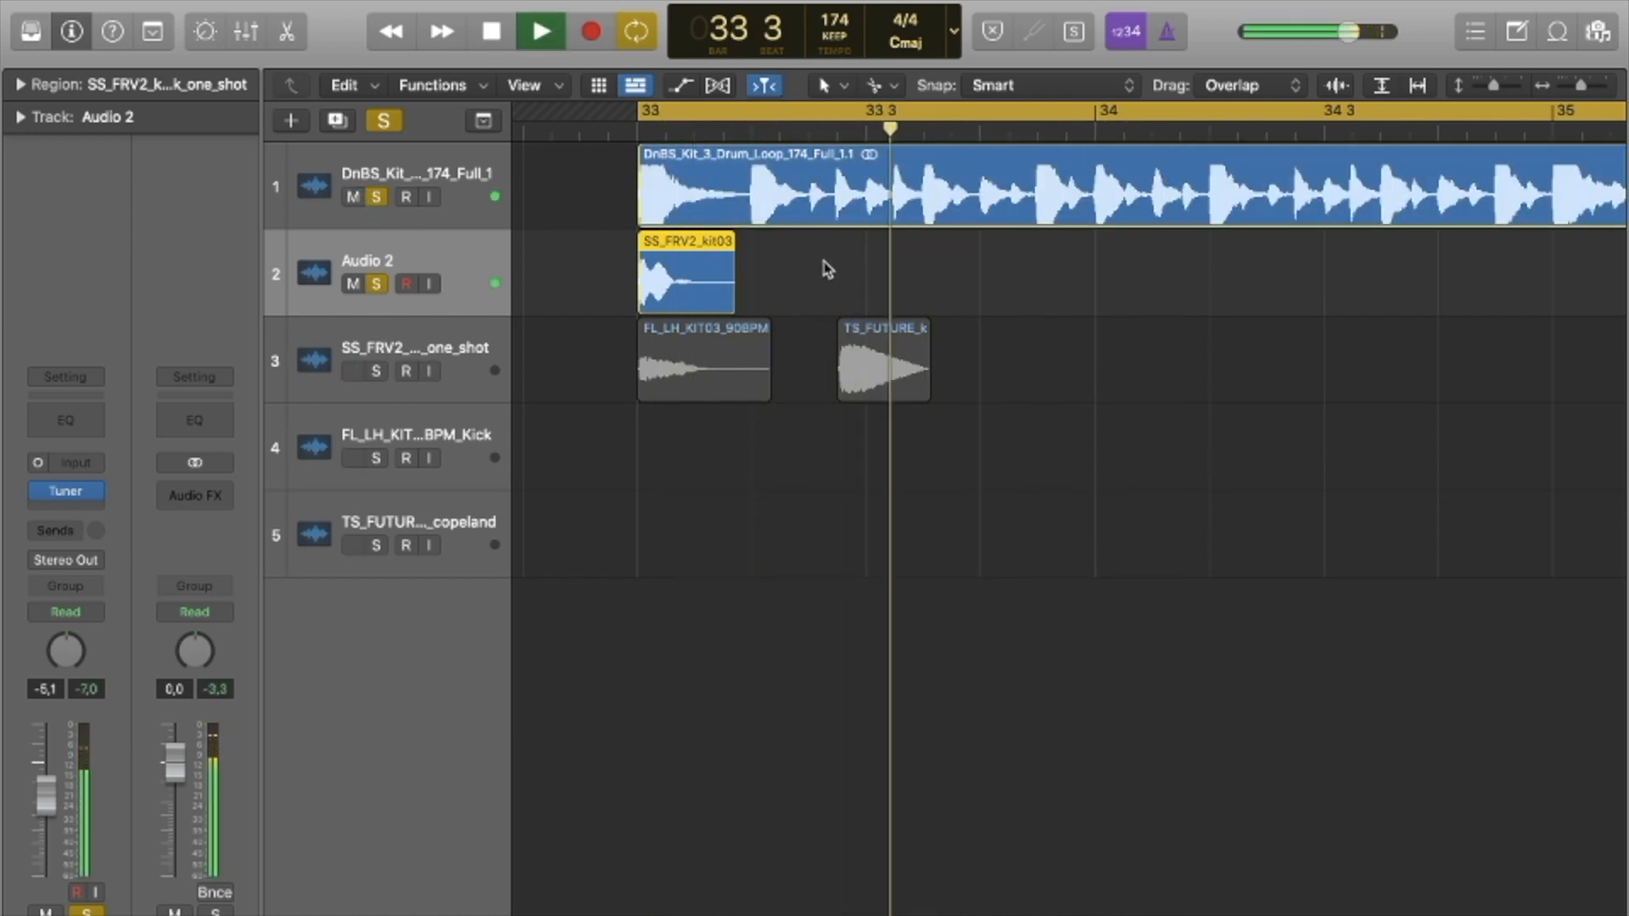
Copy the SS_FRV2 kick into a ten-hit pattern across bars 33 to 36 and move Audio 2 above the drum loop track.
drag(672, 284, 959, 283)
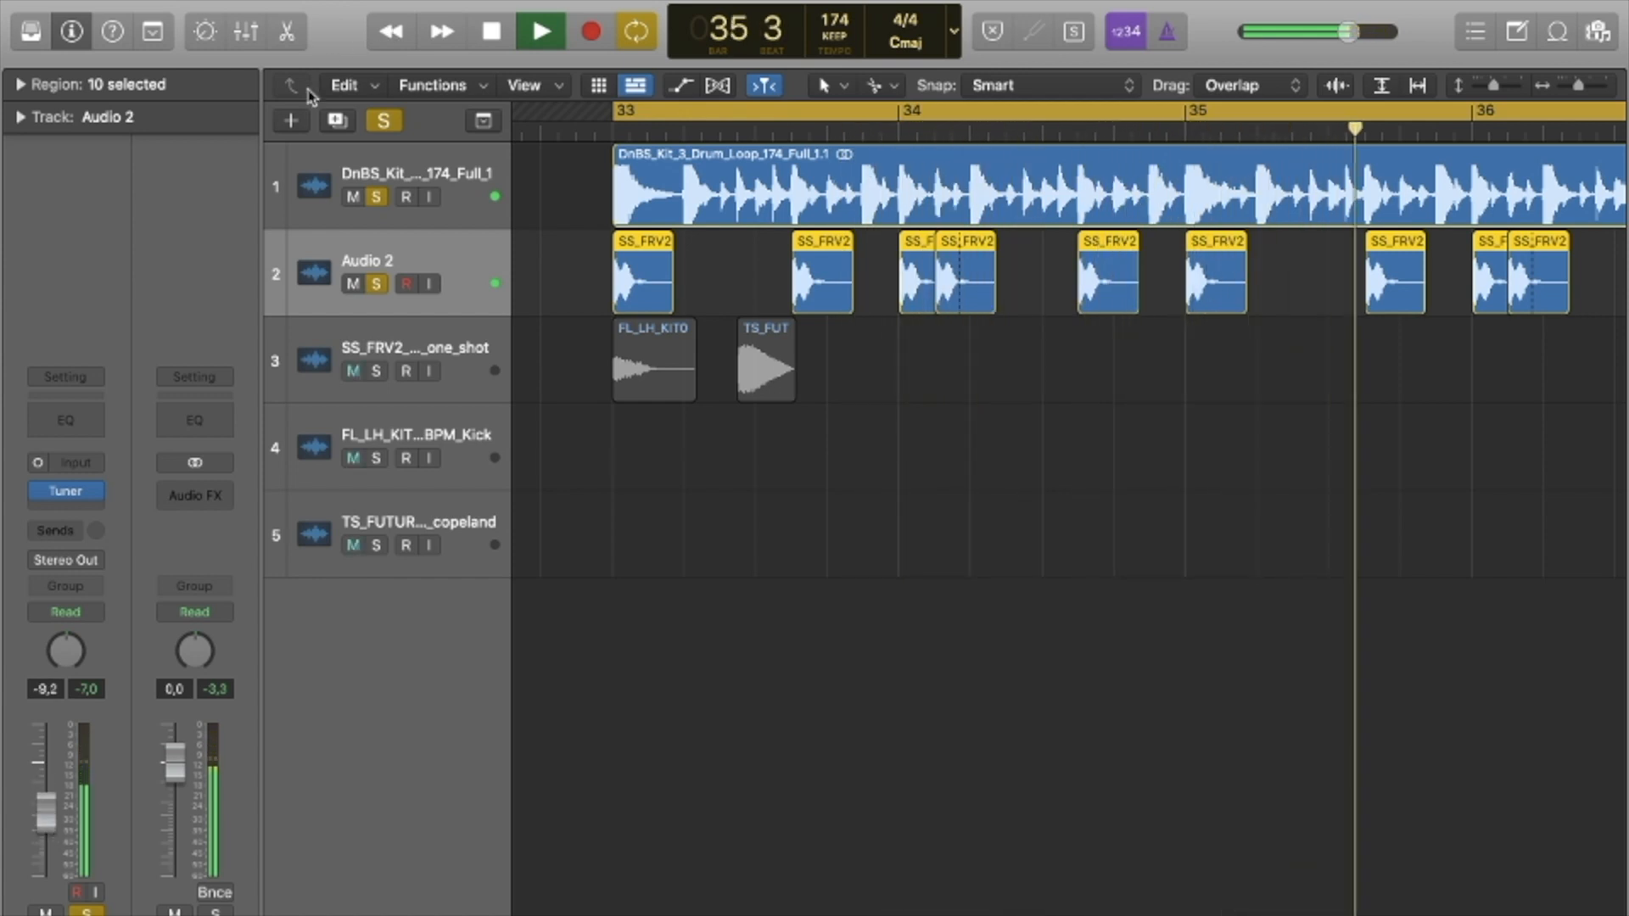
drag(318, 272, 321, 185)
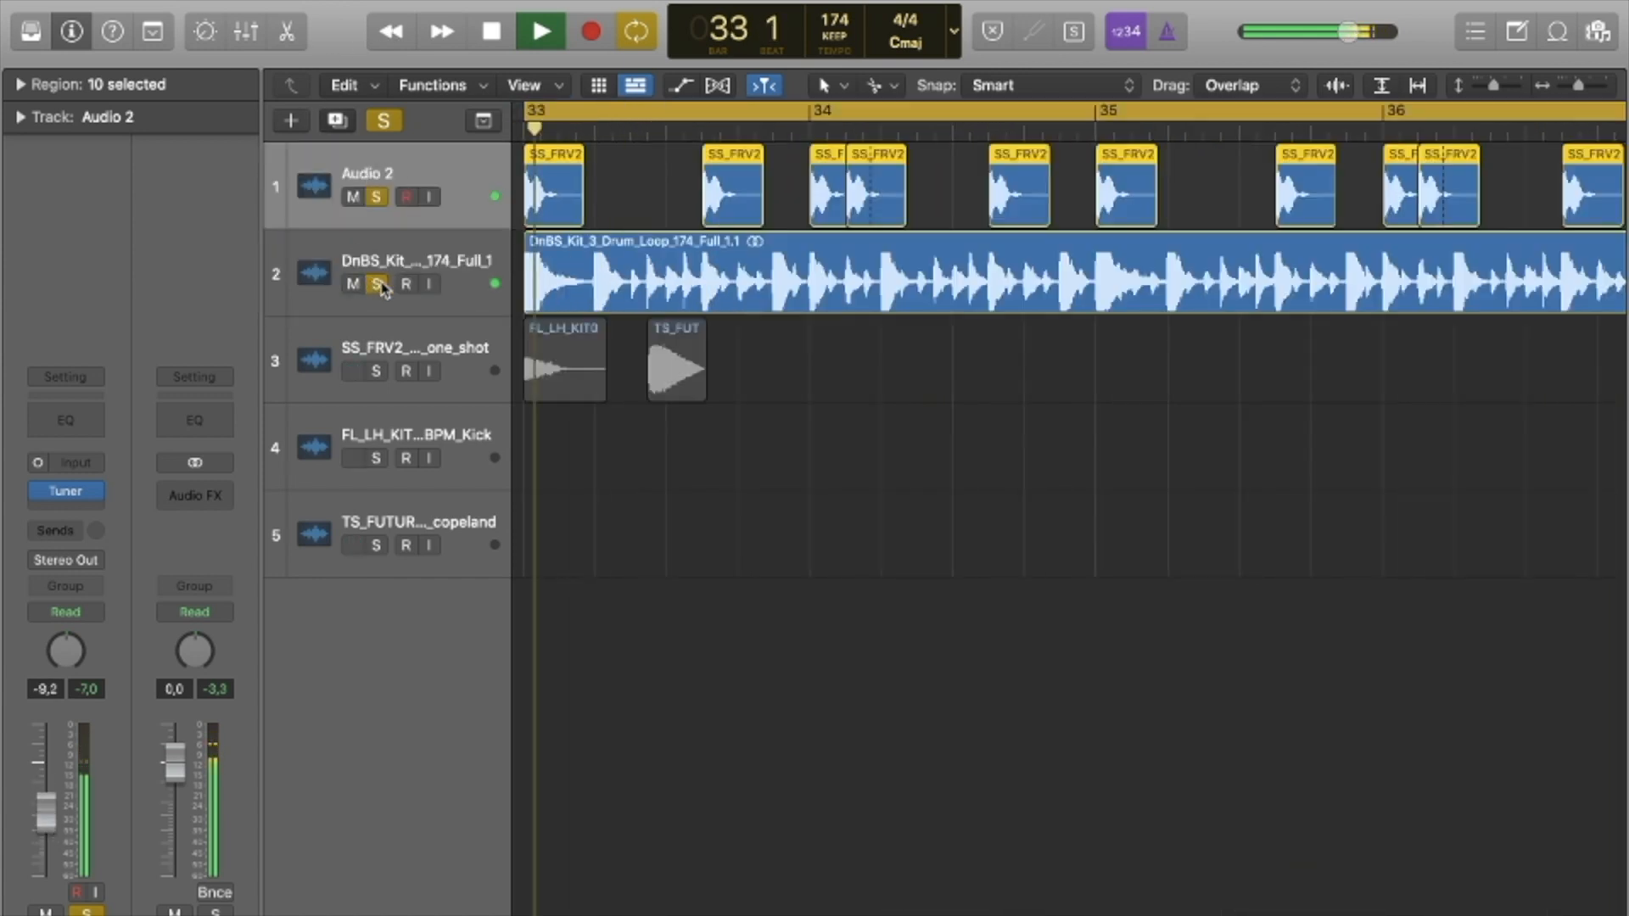
Unsolo the drum loop track and select all ten kick regions on Audio 2.
click(381, 289)
scroll(1128, 263, down, 5)
scroll(1128, 263, left, 4)
shift+click(689, 182)
scroll(701, 174, up, 4)
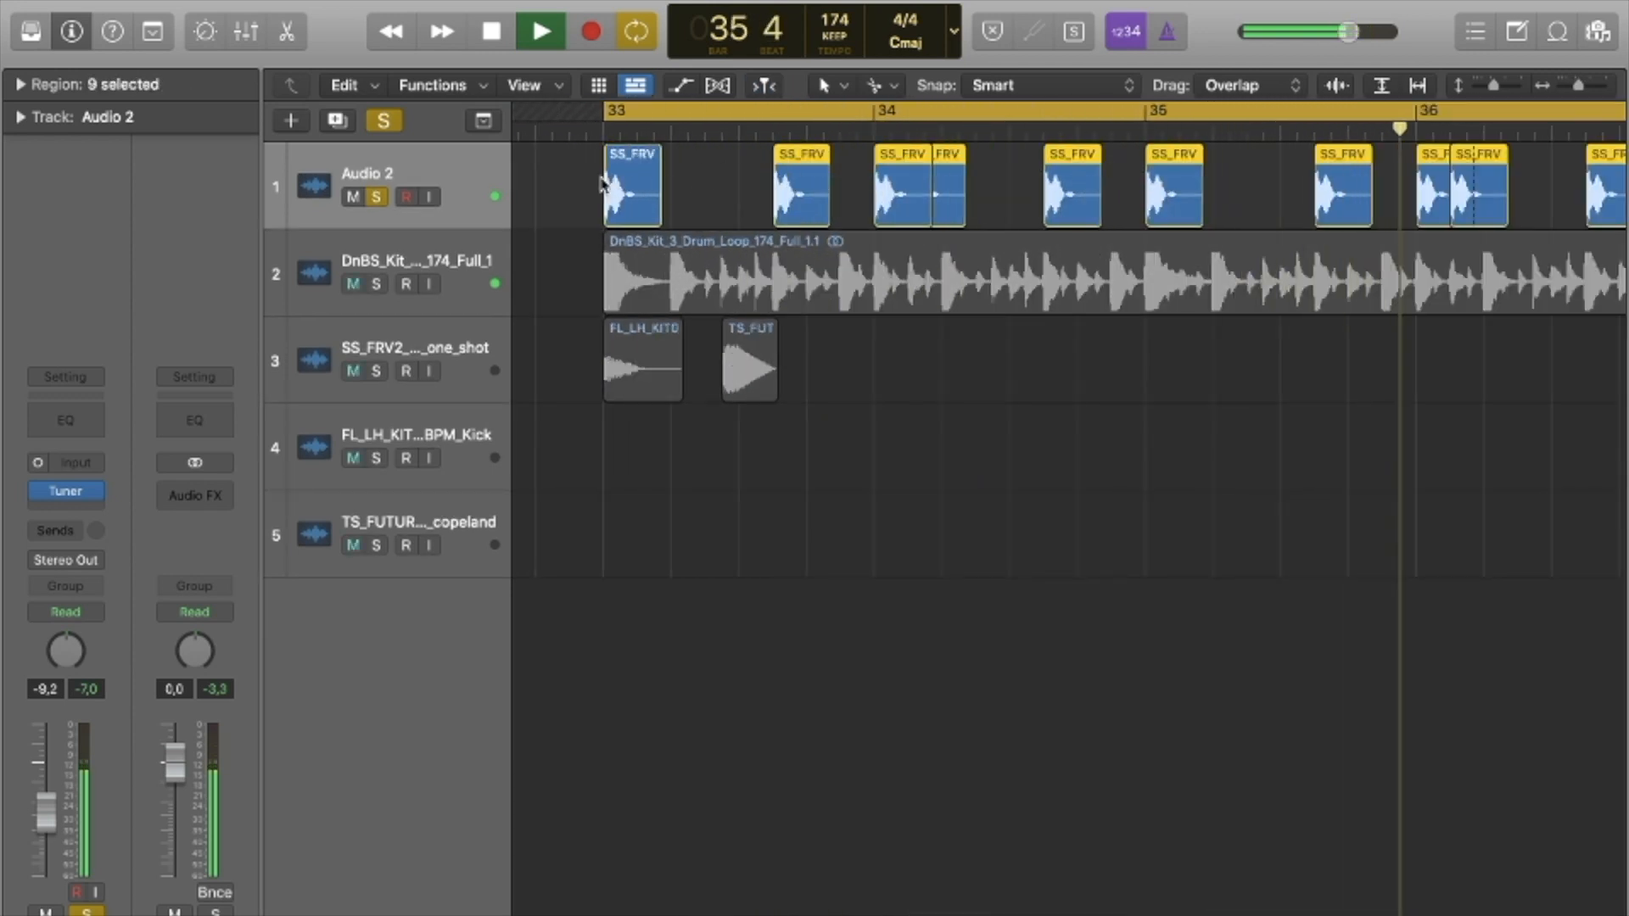
scroll(860, 181, down, 4)
drag(1222, 195, 684, 127)
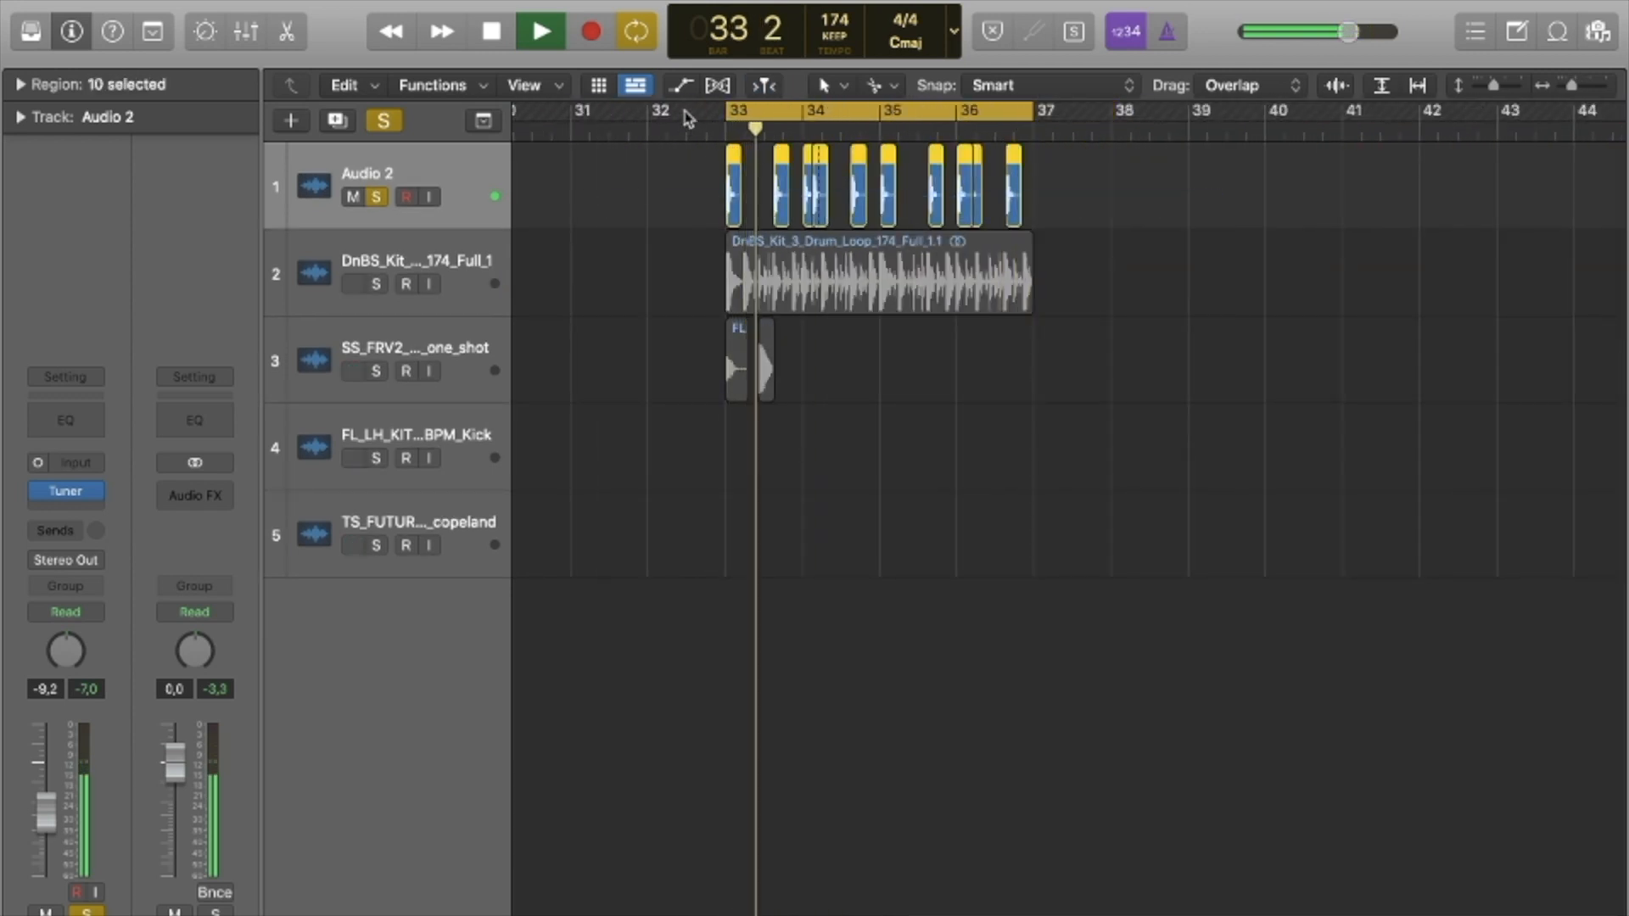
Add a fade-out to the end of all ten selected kick regions with the Fade tool.
click(853, 85)
click(834, 105)
click(828, 85)
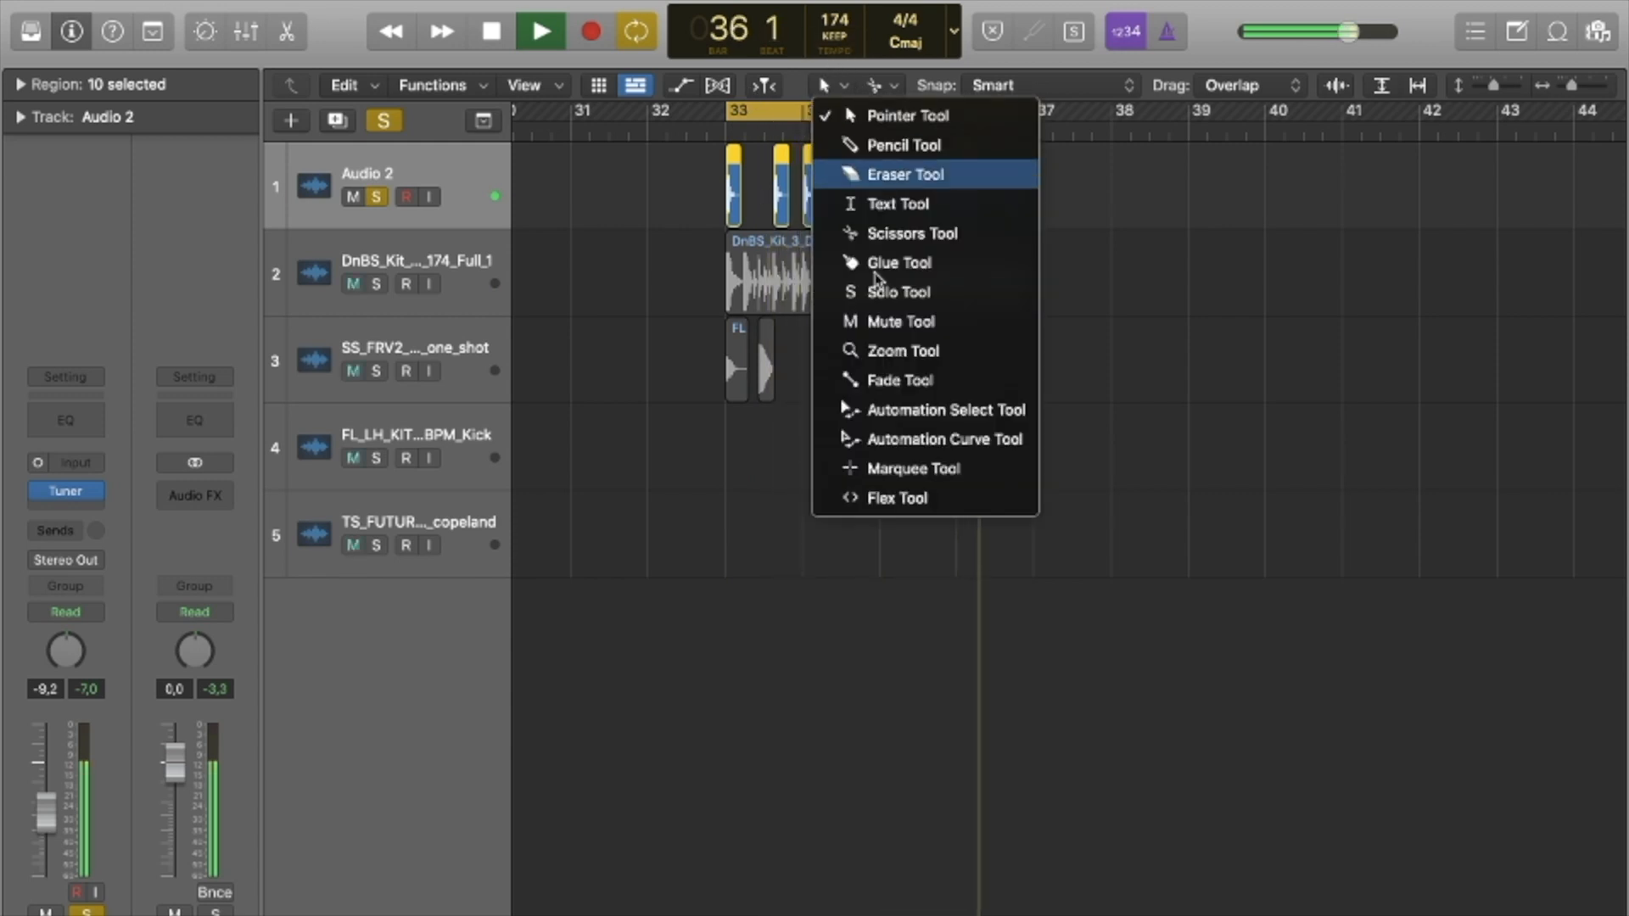
click(877, 383)
scroll(861, 175, up, 4)
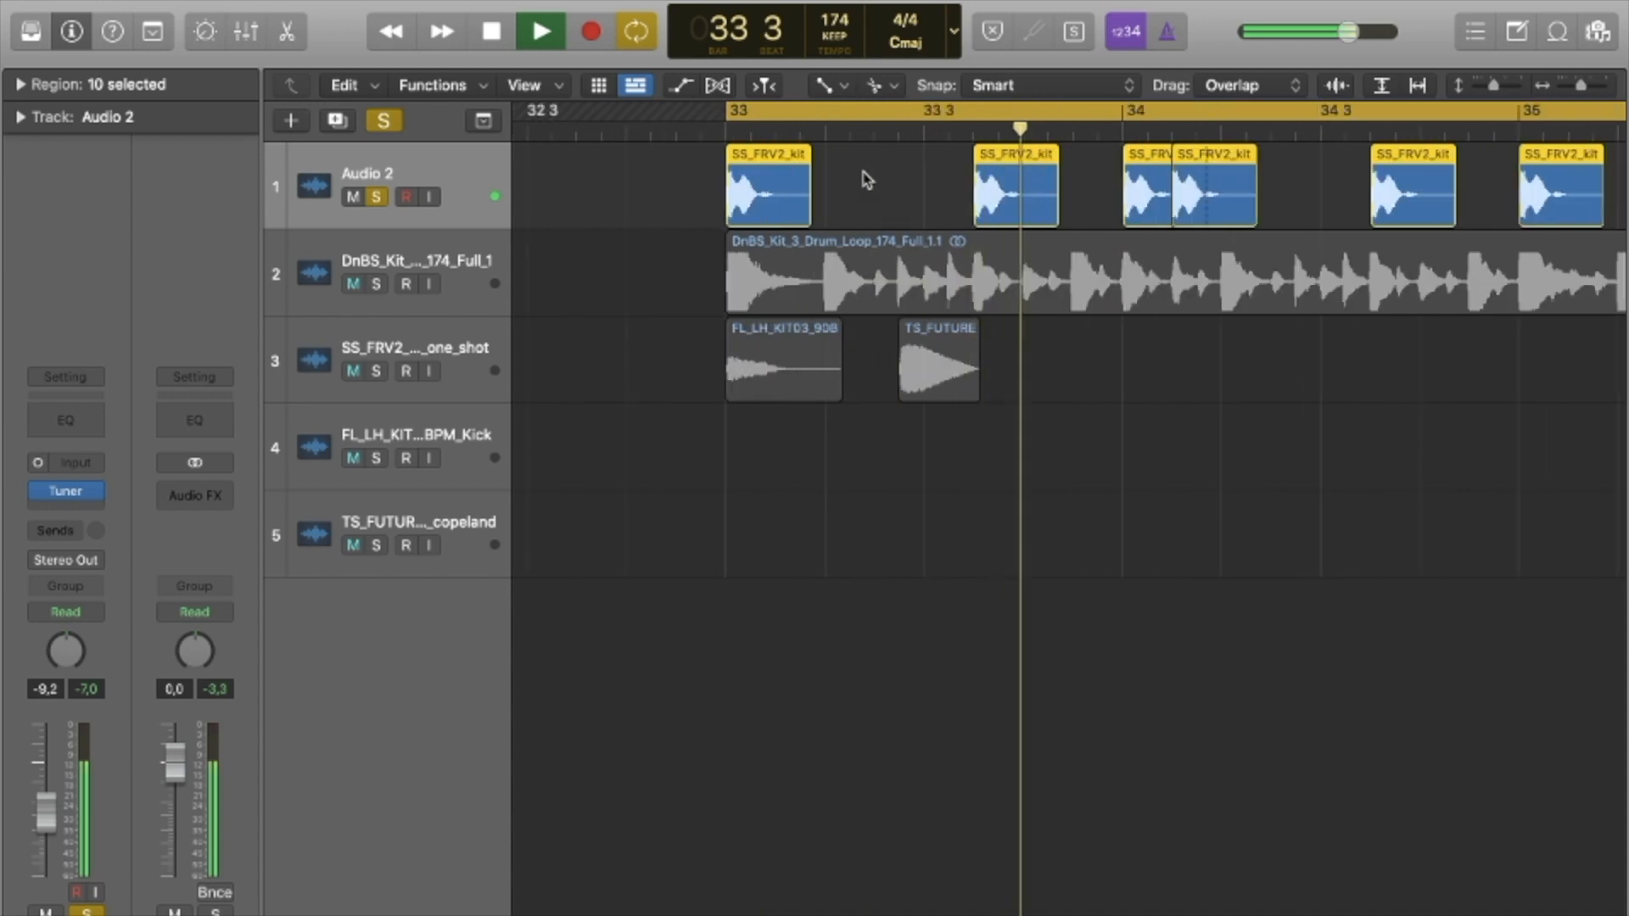
drag(816, 216, 786, 218)
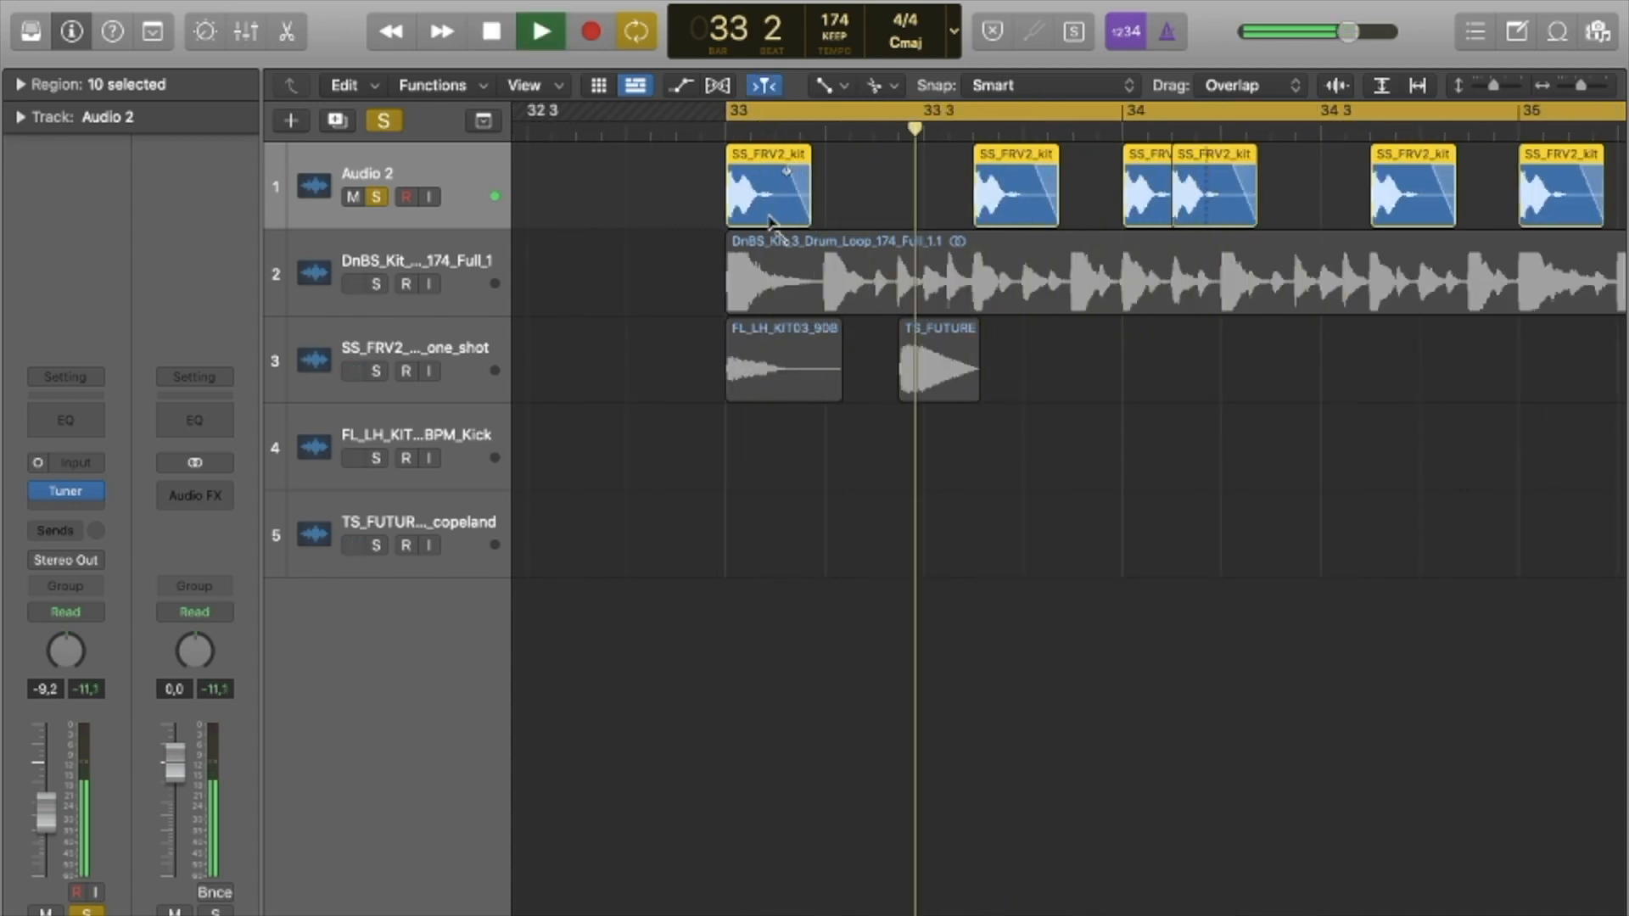
Return to the Pointer tool and shorten the tails of all ten selected kick regions.
key(t)
key(t)
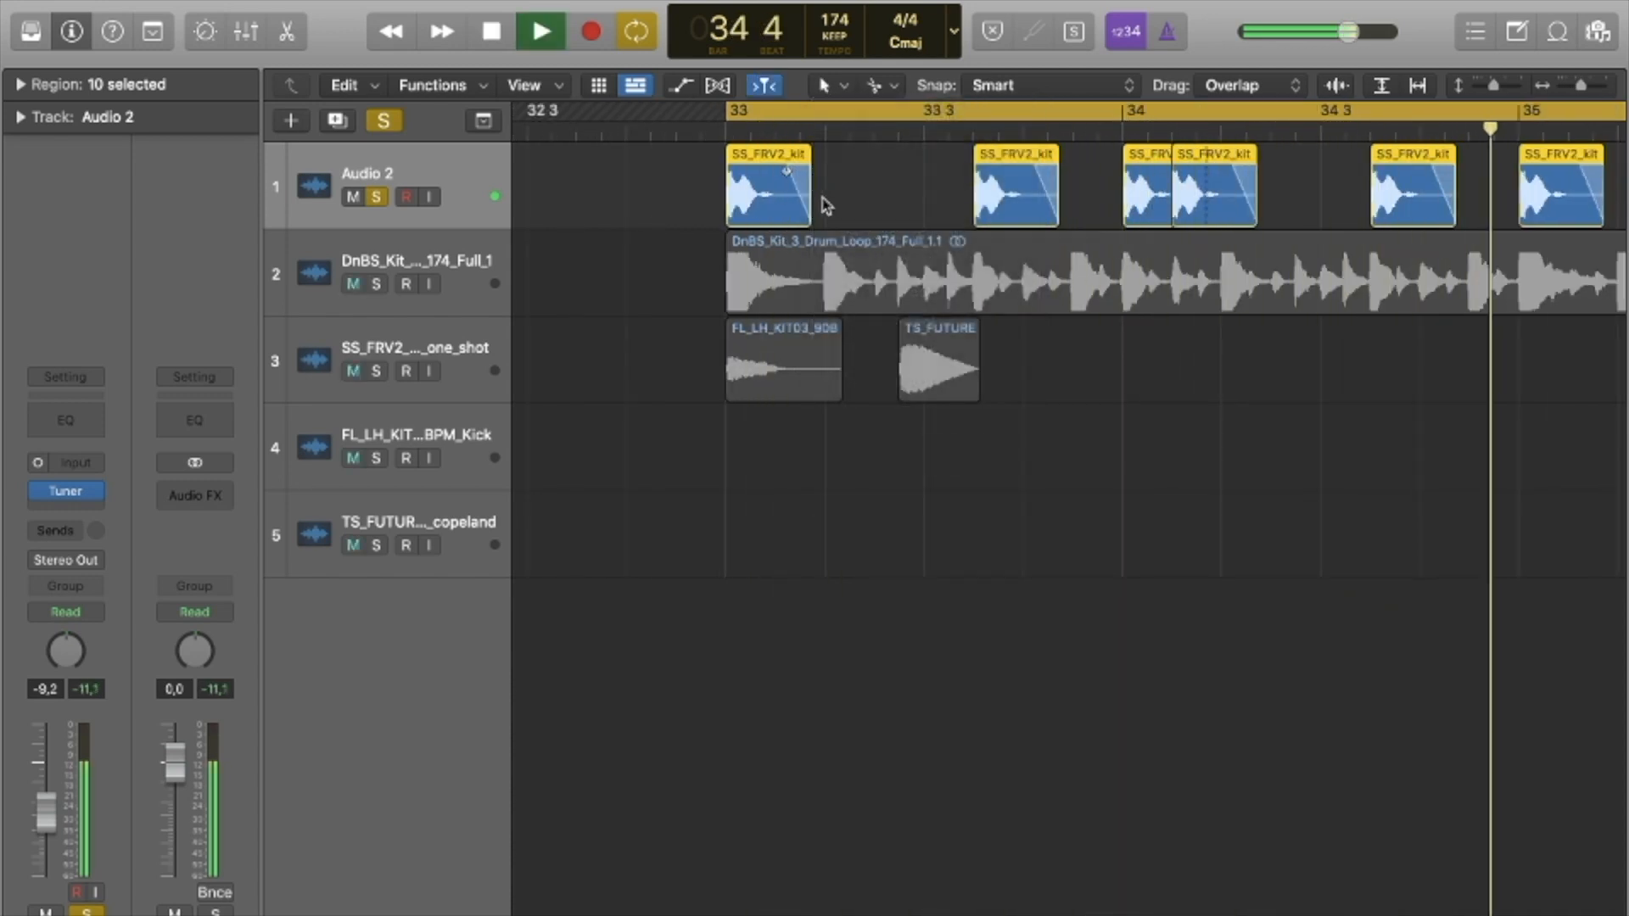
key(space)
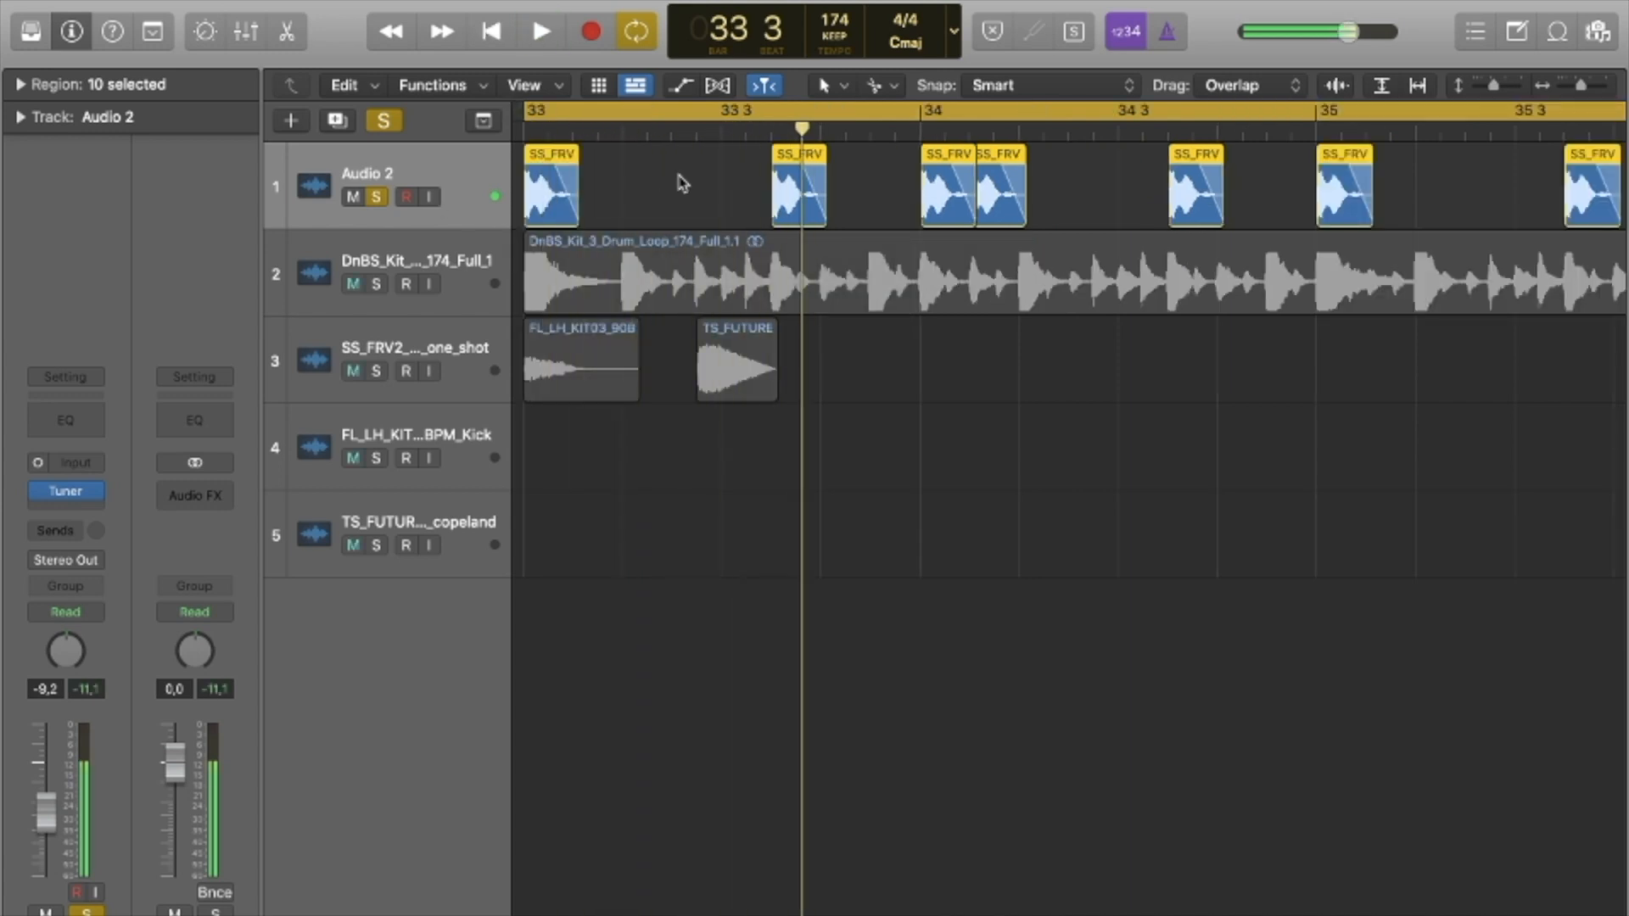
Try an even shorter tail on the selected kick regions, audition it and undo the change.
drag(568, 213, 548, 219)
key(space)
key(space)
key(space)
key(super+z)
key(super+z)
Audition the kick pattern repeatedly from bar 33 to judge how the tails sound.
key(space)
key(space)
key(space)
key(space)
scroll(578, 219, up, 5)
key(space)
key(space)
key(space)
key(space)
scroll(578, 225, down, 3)
key(space)
key(space)
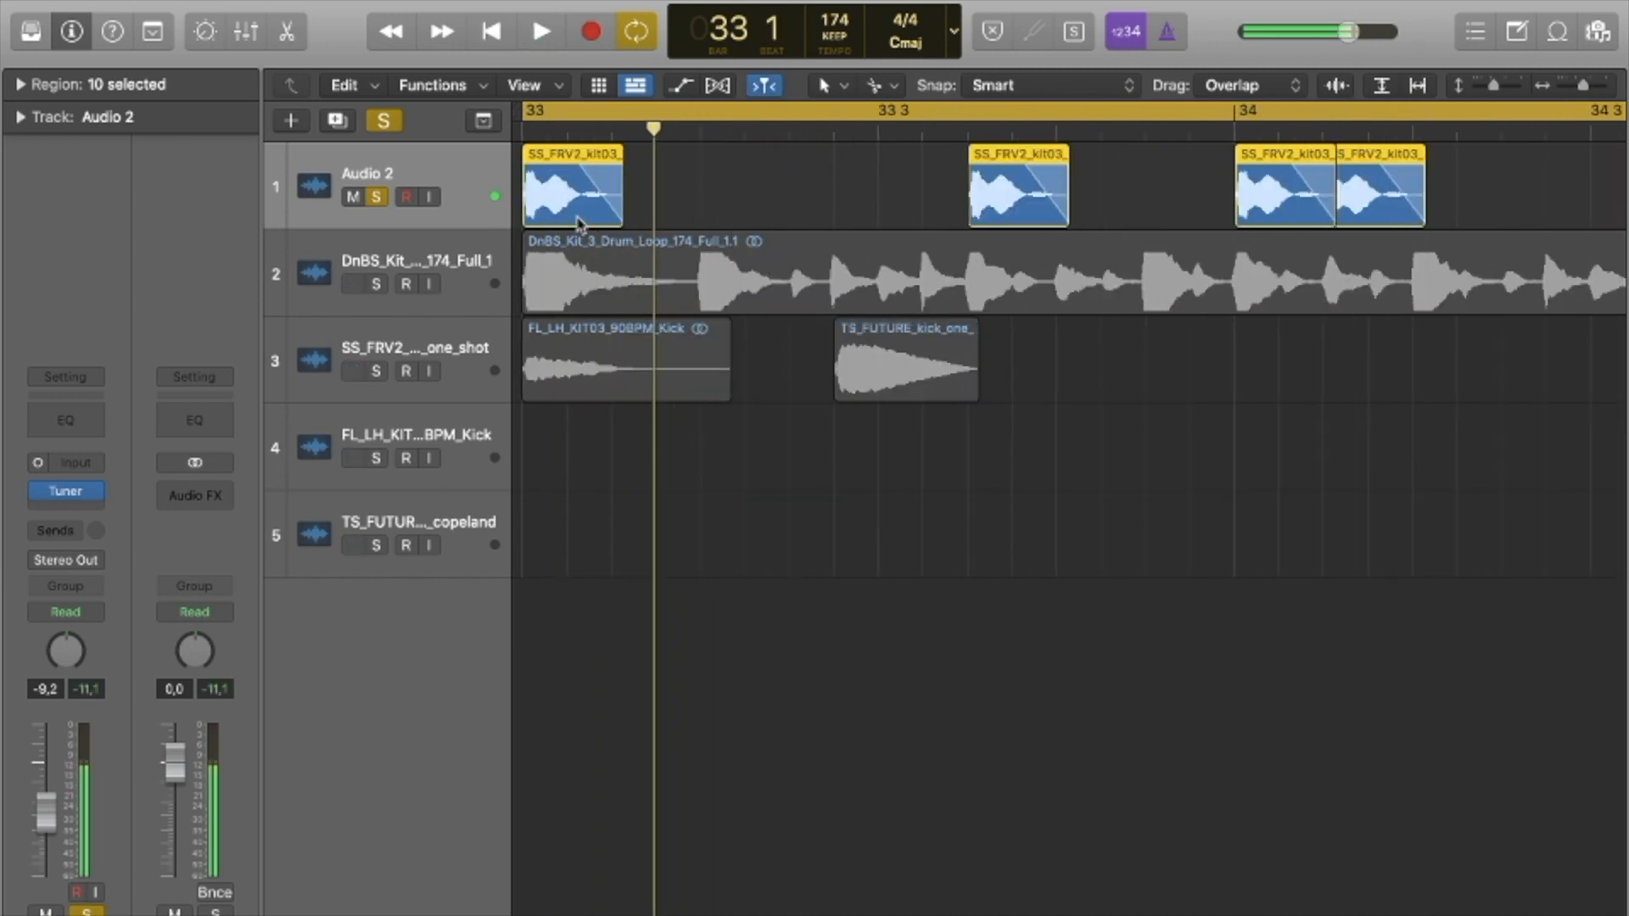
scroll(578, 225, down, 5)
key(space)
key(space)
key(space)
key(space)
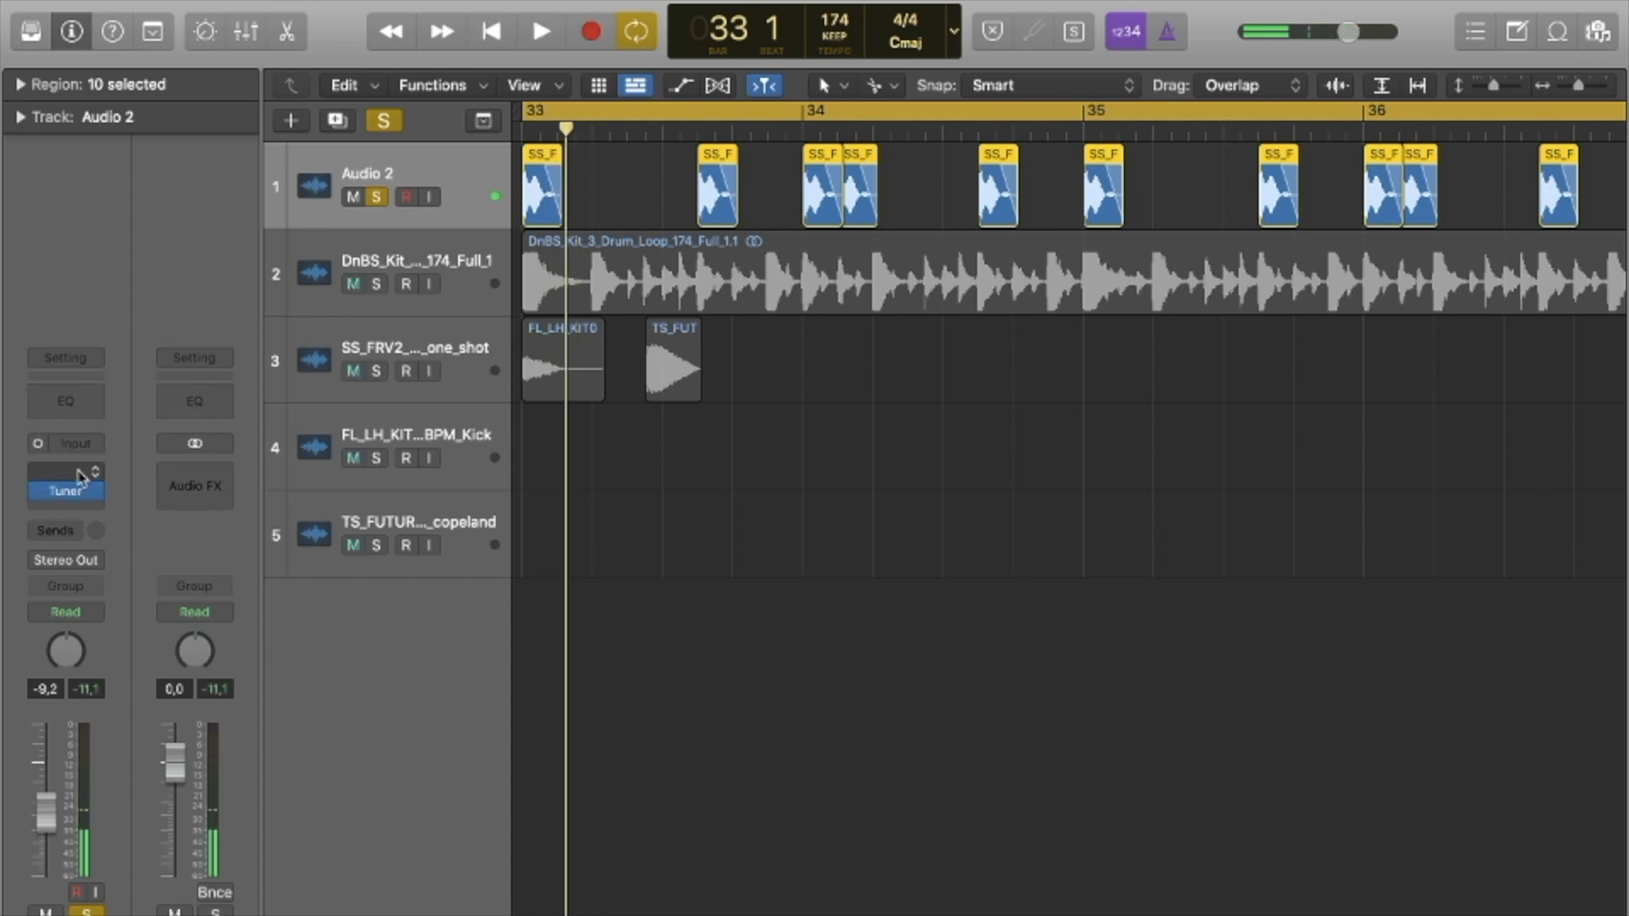
Replace the Tuner on Audio 2 with a Channel EQ and play the kick pattern.
click(104, 505)
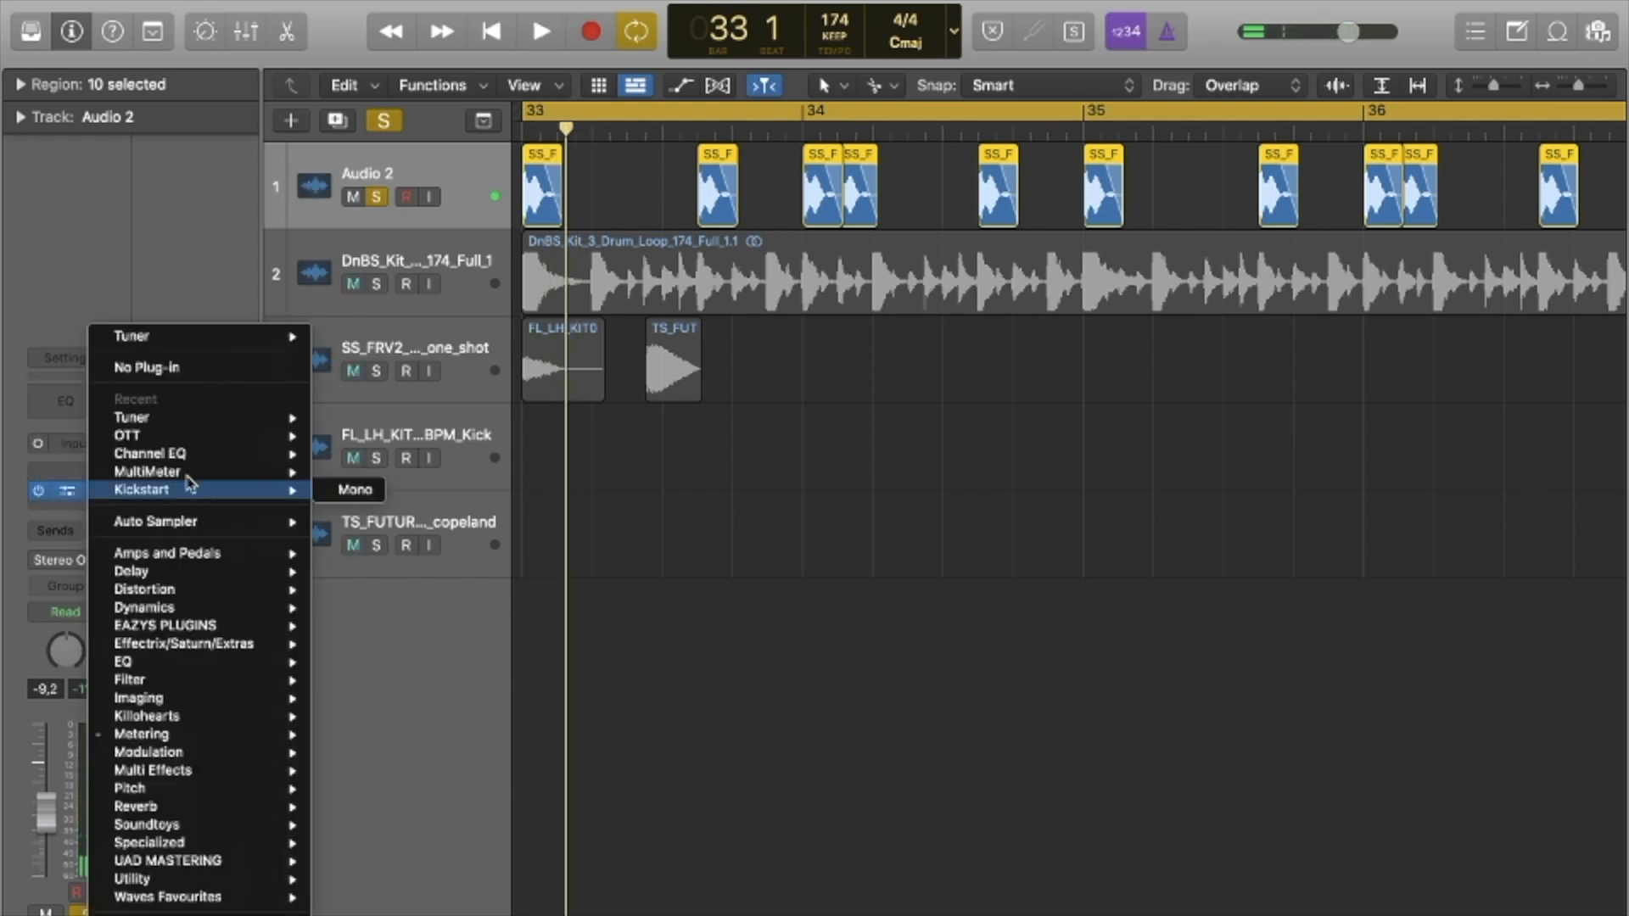
click(163, 366)
click(78, 414)
key(space)
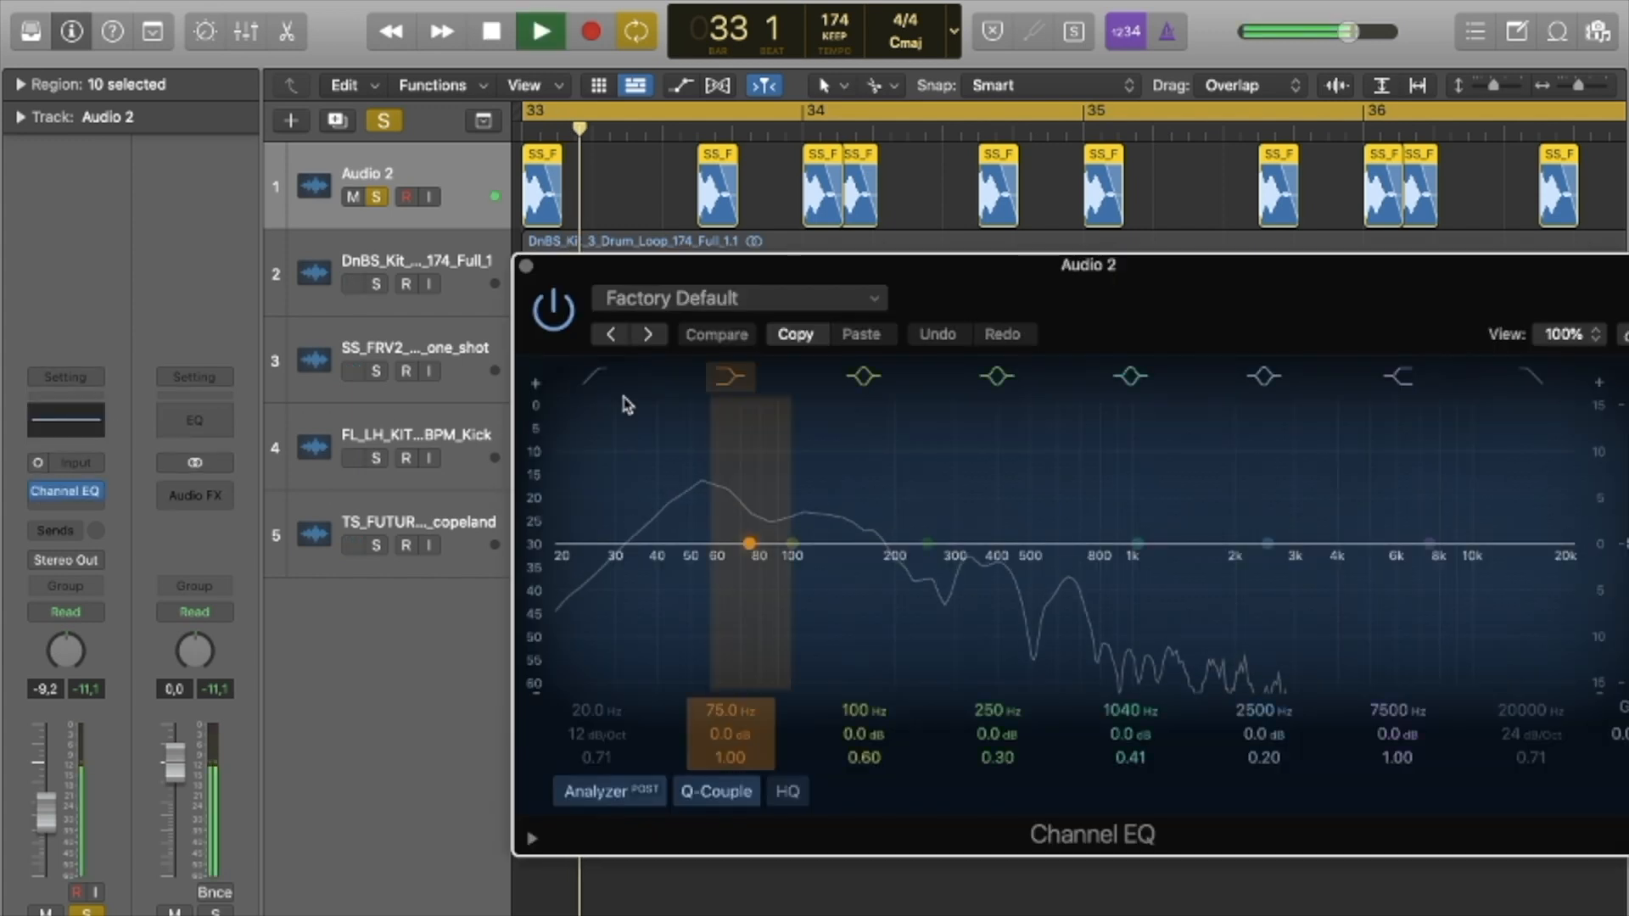
Enable a 12 dB/Oct low cut at 28.8 Hz and a 24 dB/Oct high cut at 19200 Hz in the Channel EQ.
click(597, 377)
drag(593, 571, 647, 585)
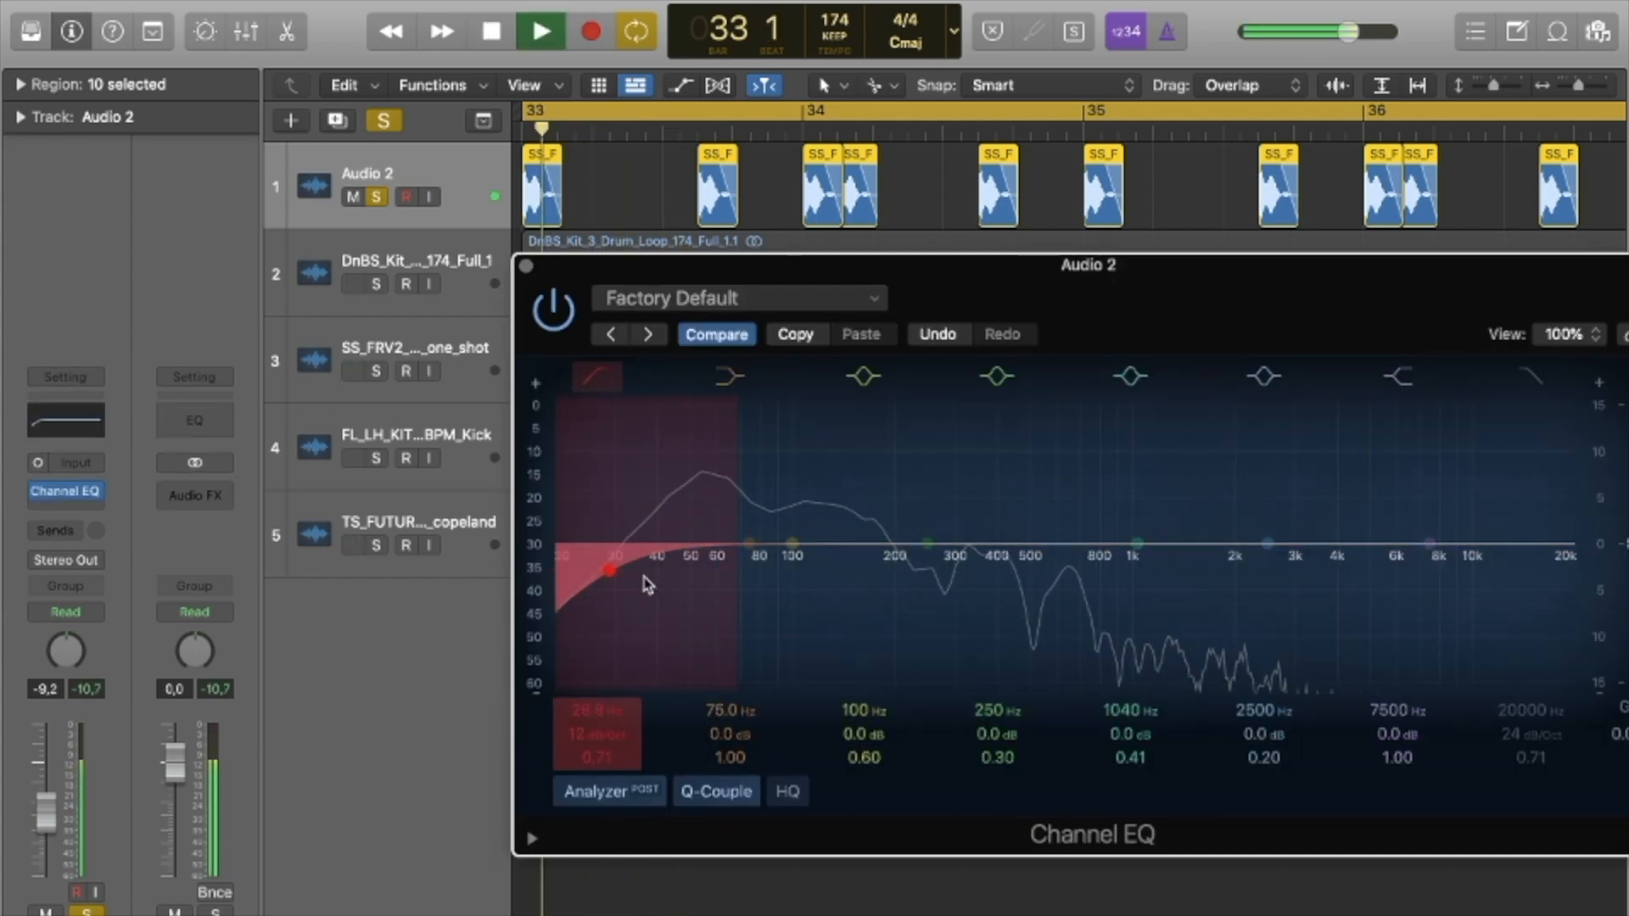
click(1530, 378)
mouse_move(1528, 670)
mouse_down()
mouse_move(1346, 666)
mouse_move(1536, 662)
mouse_up()
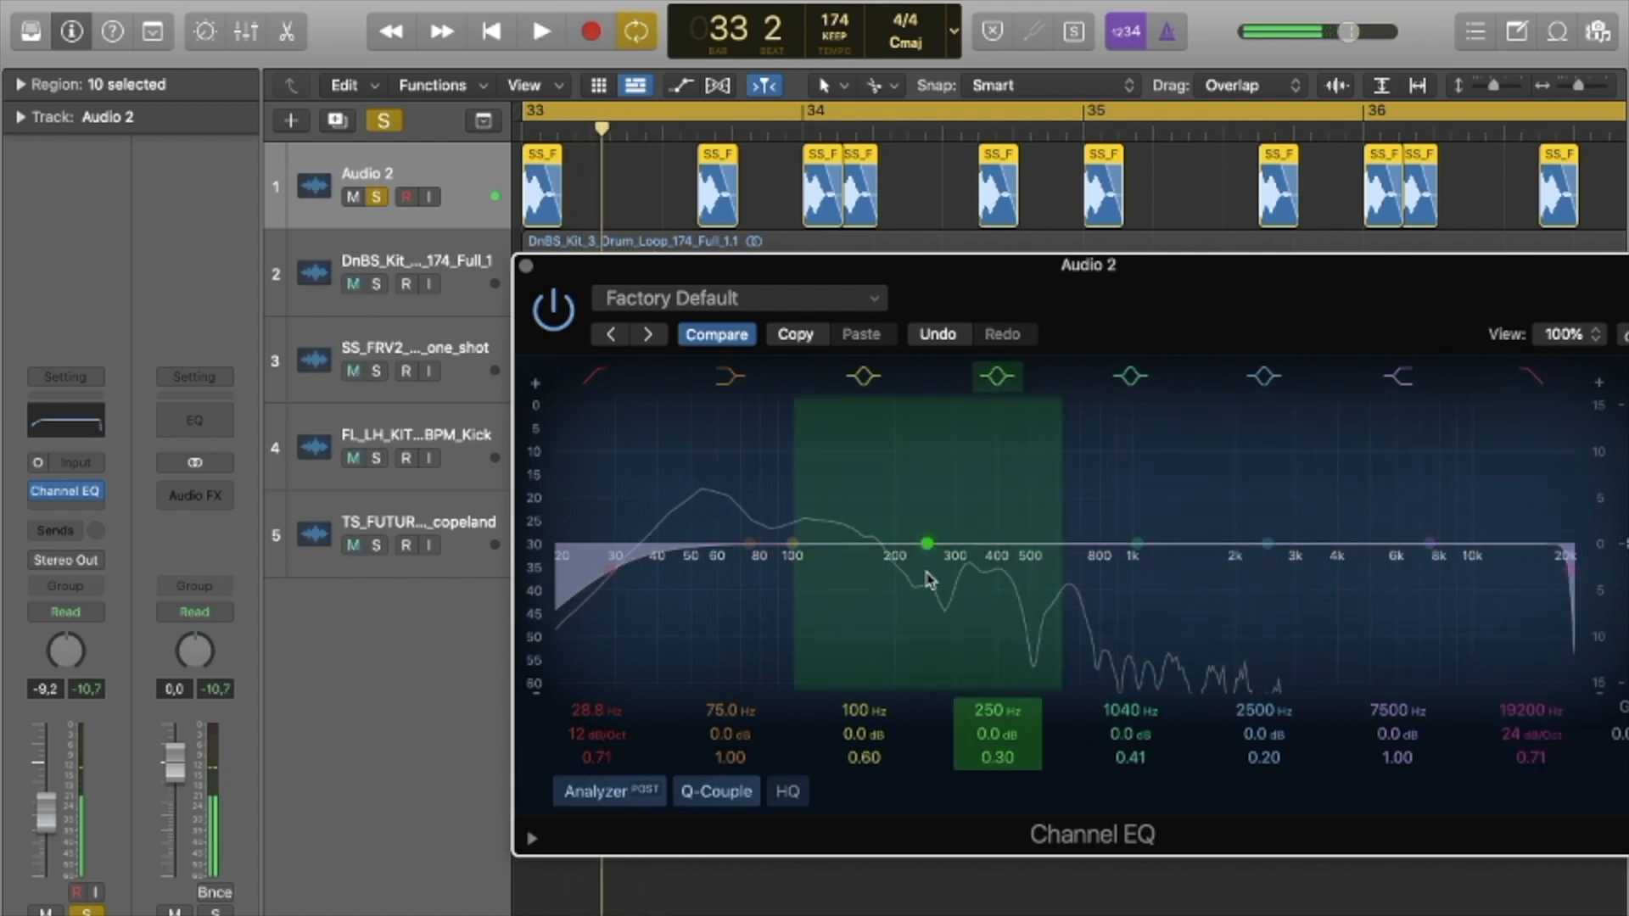
Boost the 250 Hz EQ band, narrow its Q to 1.20 and sweep it to 392 Hz at +7.0 dB.
drag(975, 585, 982, 509)
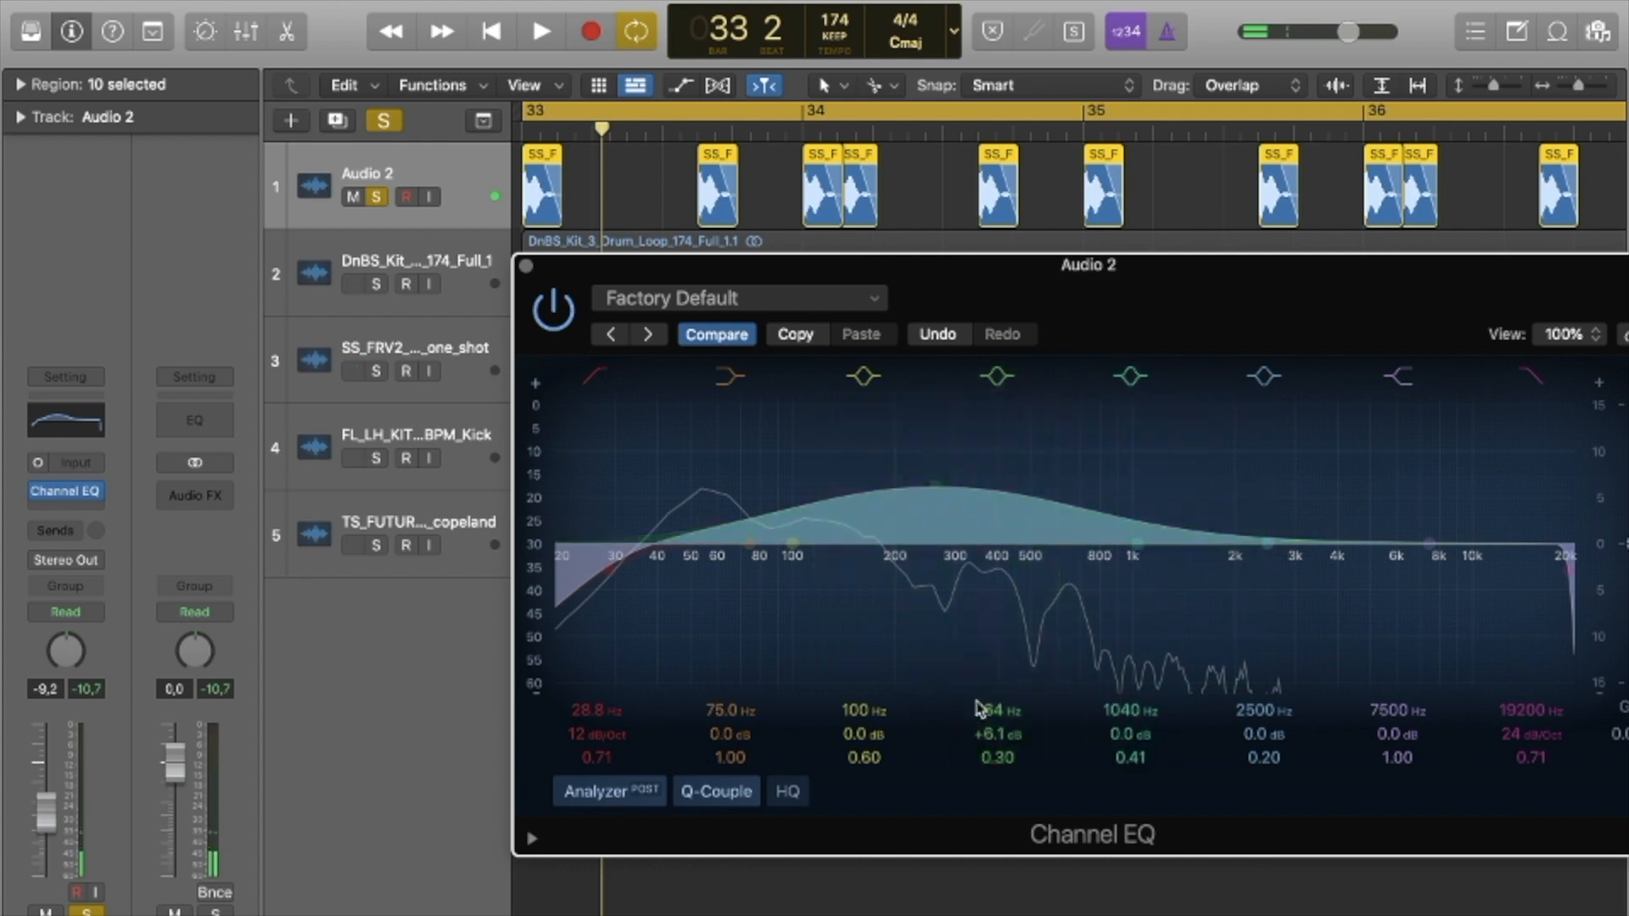
drag(987, 757, 987, 733)
key(space)
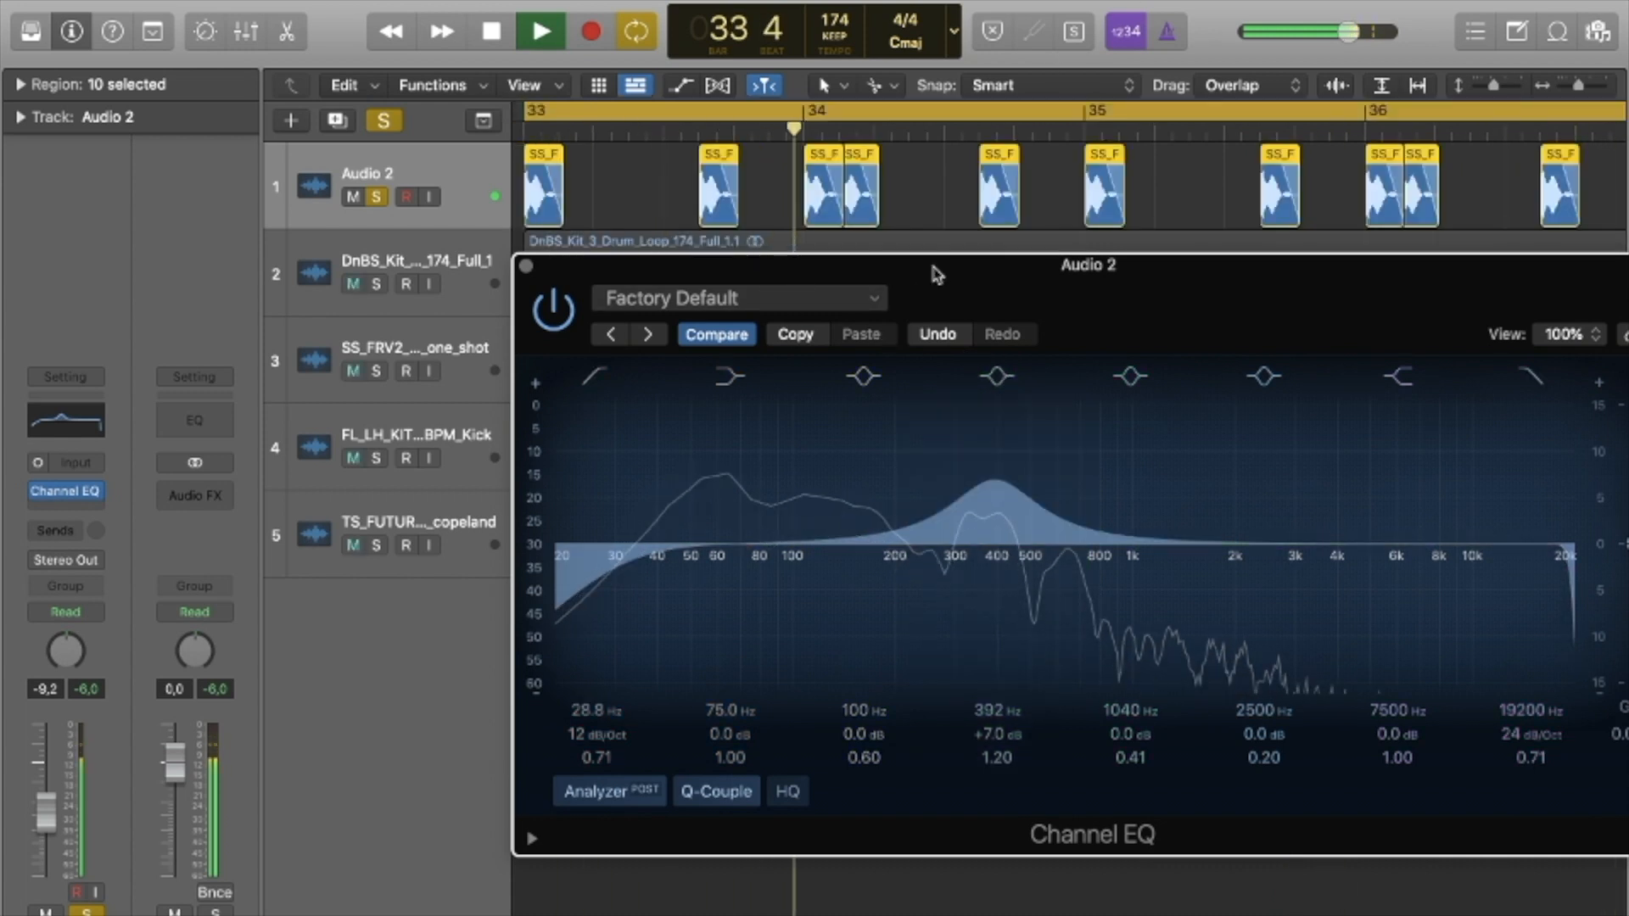
Turn the boosted EQ band into a cut of about -4.0 dB around 396 Hz while listening to the kick.
drag(1043, 491, 1050, 523)
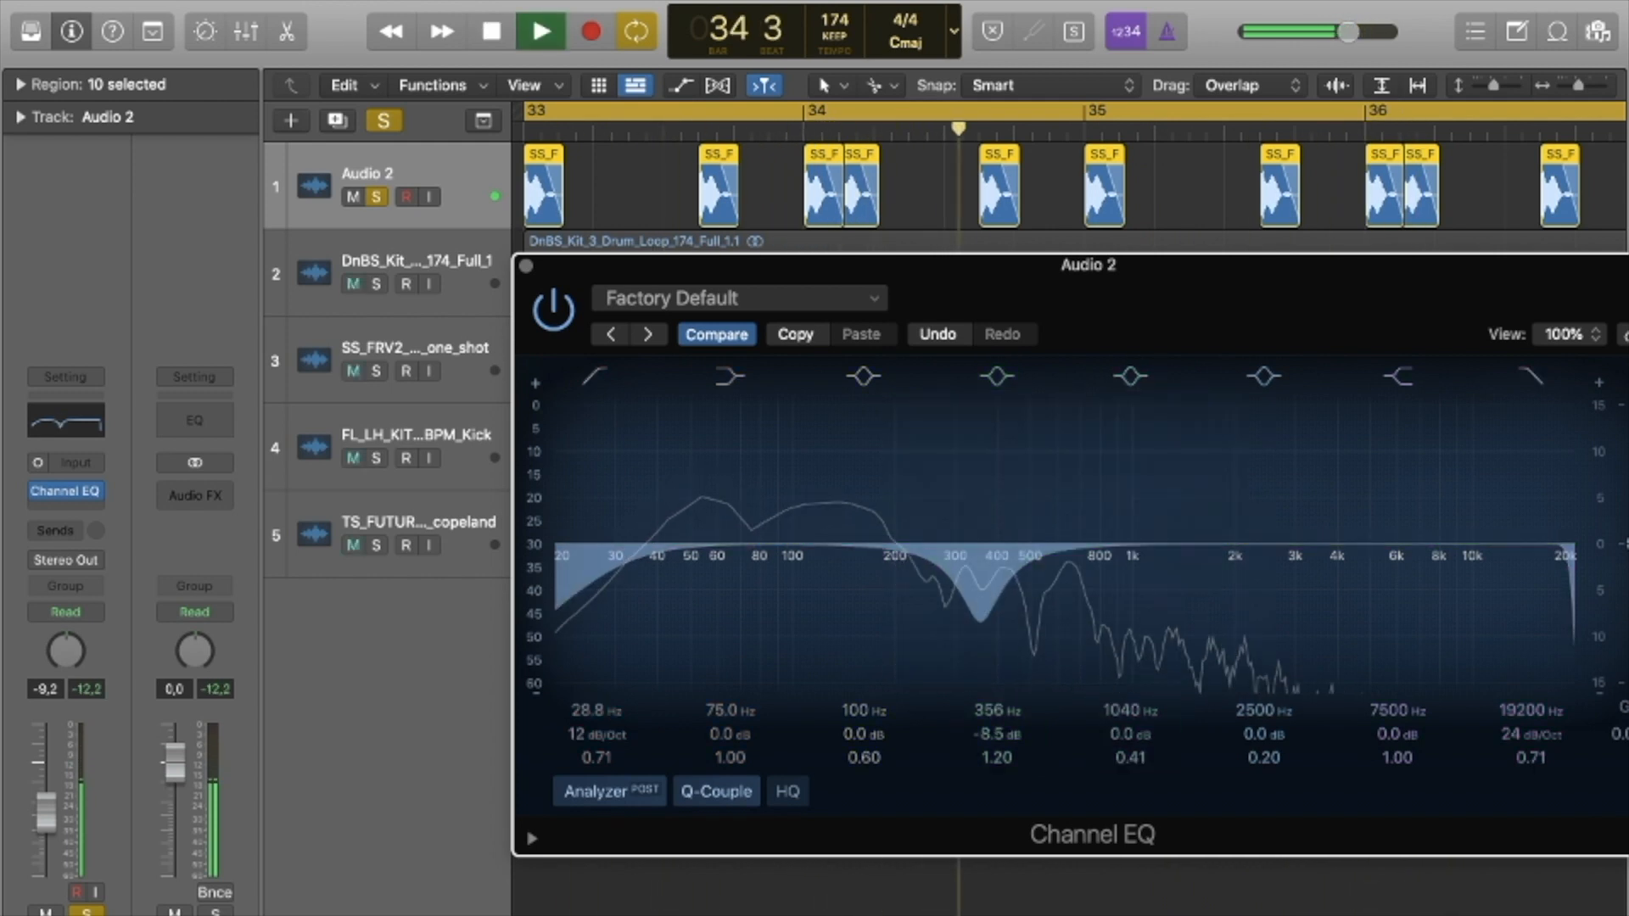
click(1144, 1)
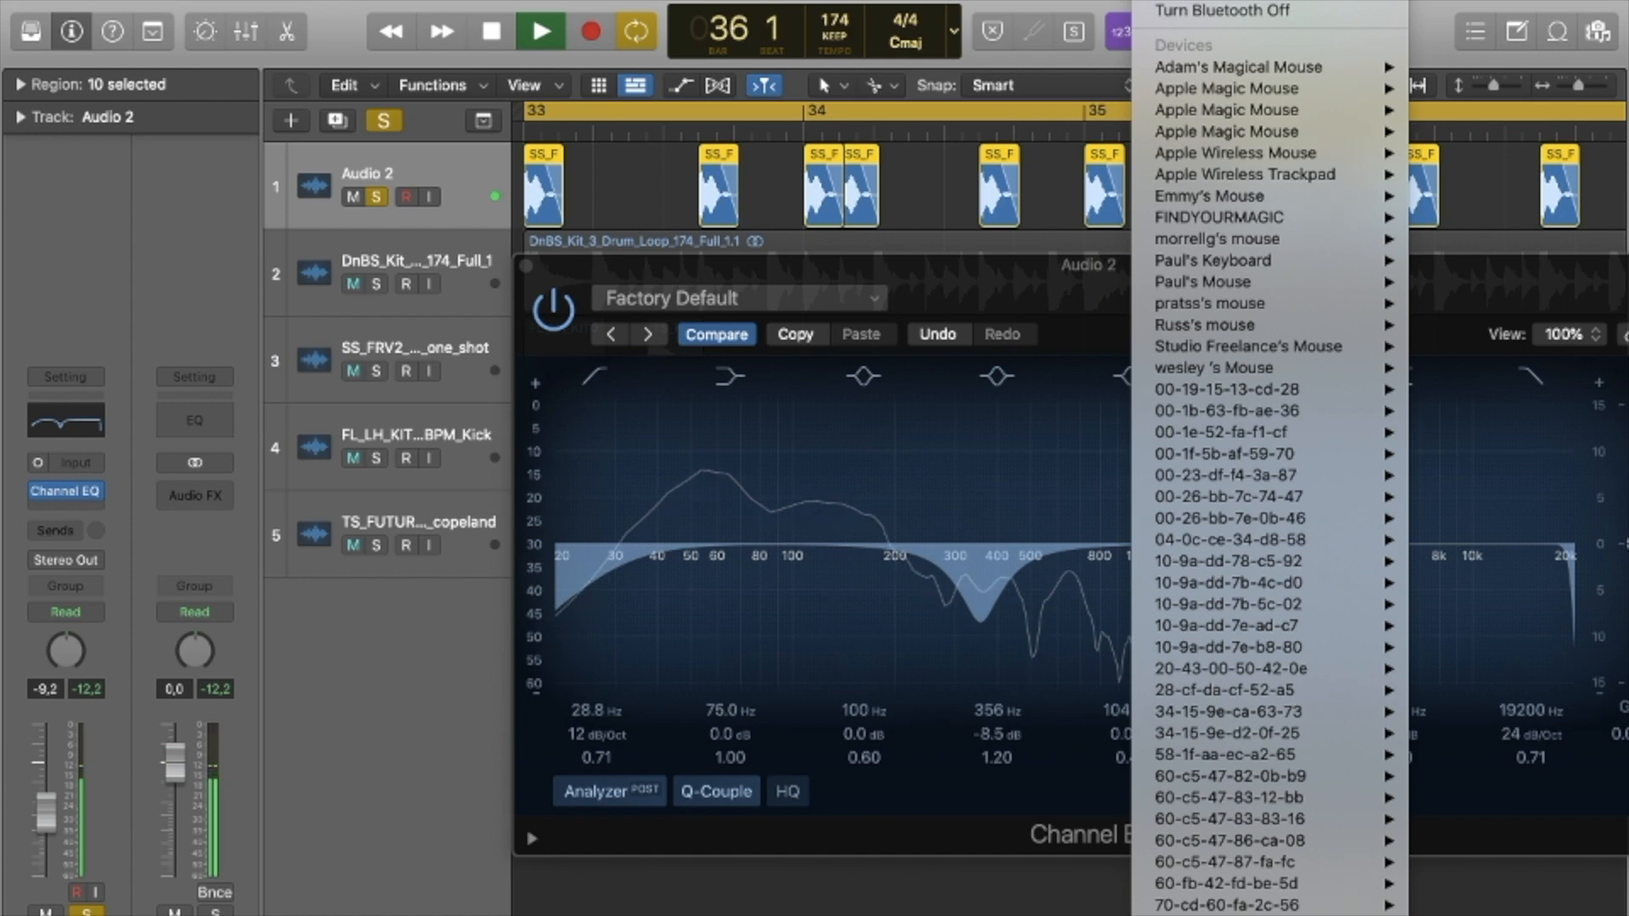
click(1044, 631)
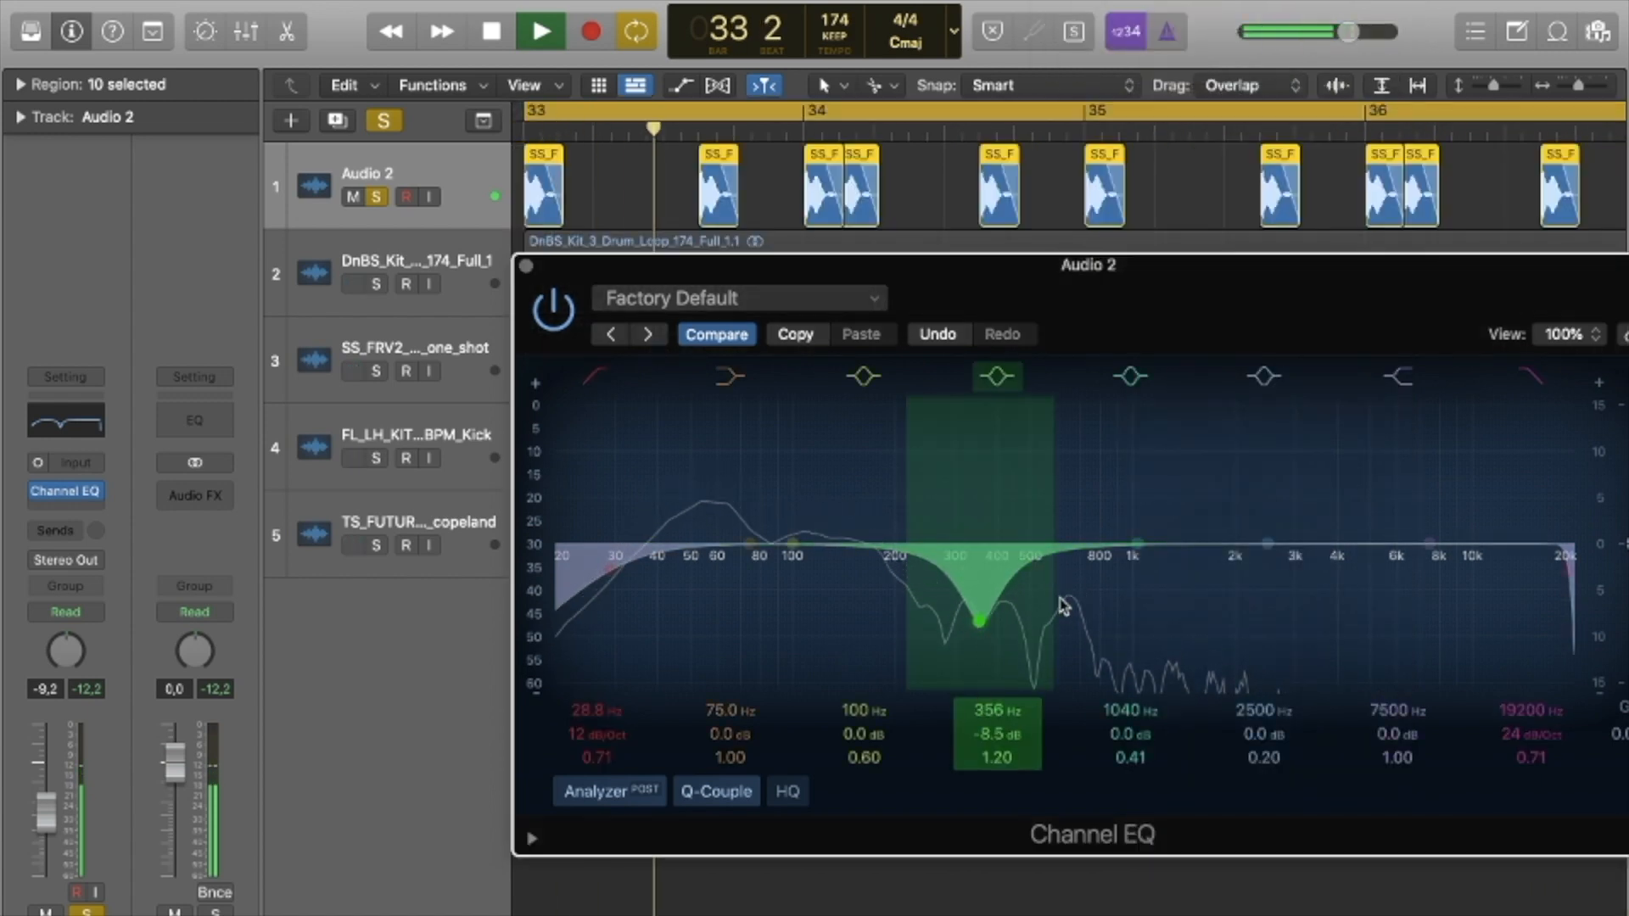
drag(1057, 608, 1050, 590)
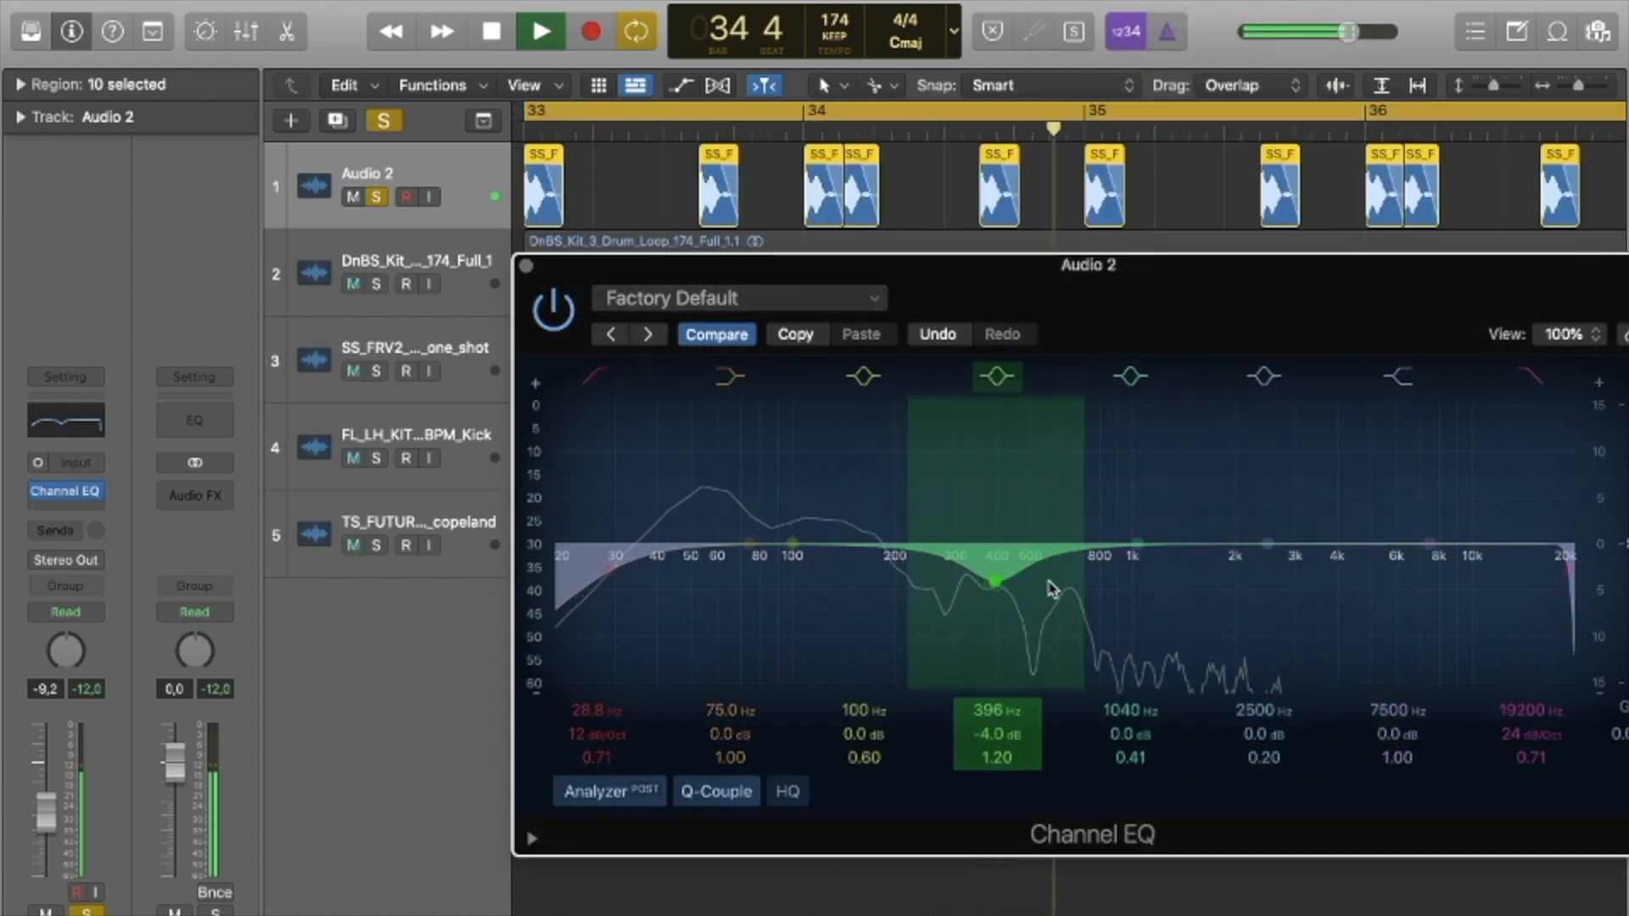
drag(1050, 609, 1100, 702)
drag(1085, 577, 1035, 527)
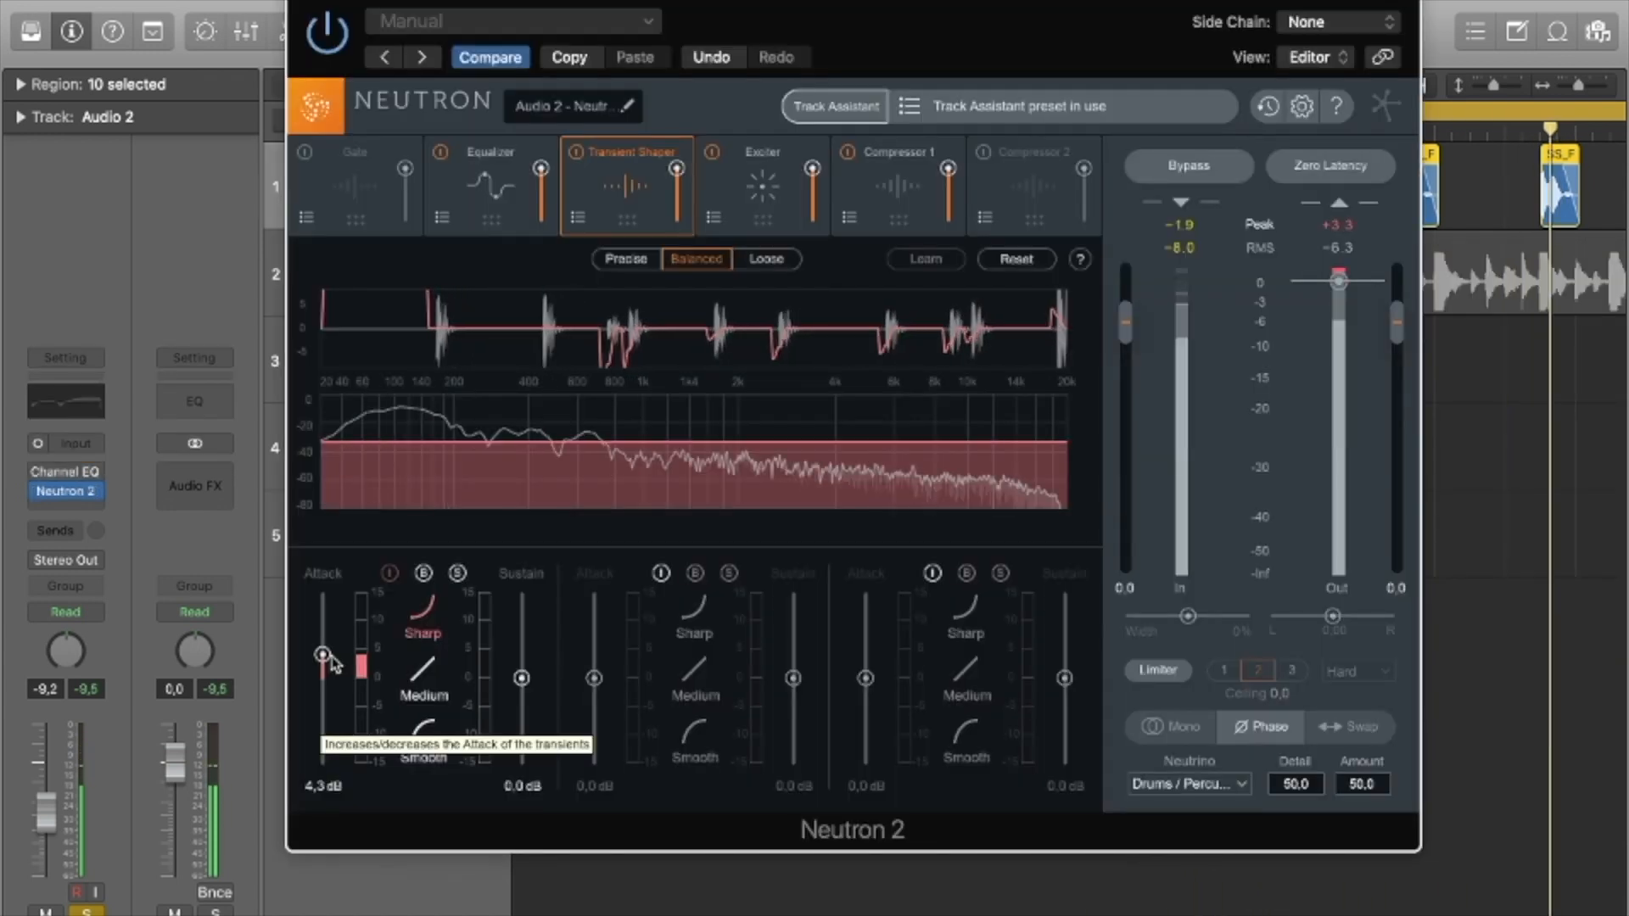
Try different attack amounts in the first band of Neutron 2's Transient Shaper, settling on 0.5 dB.
mouse_move(328, 655)
mouse_down()
mouse_move(344, 622)
mouse_move(334, 671)
mouse_up()
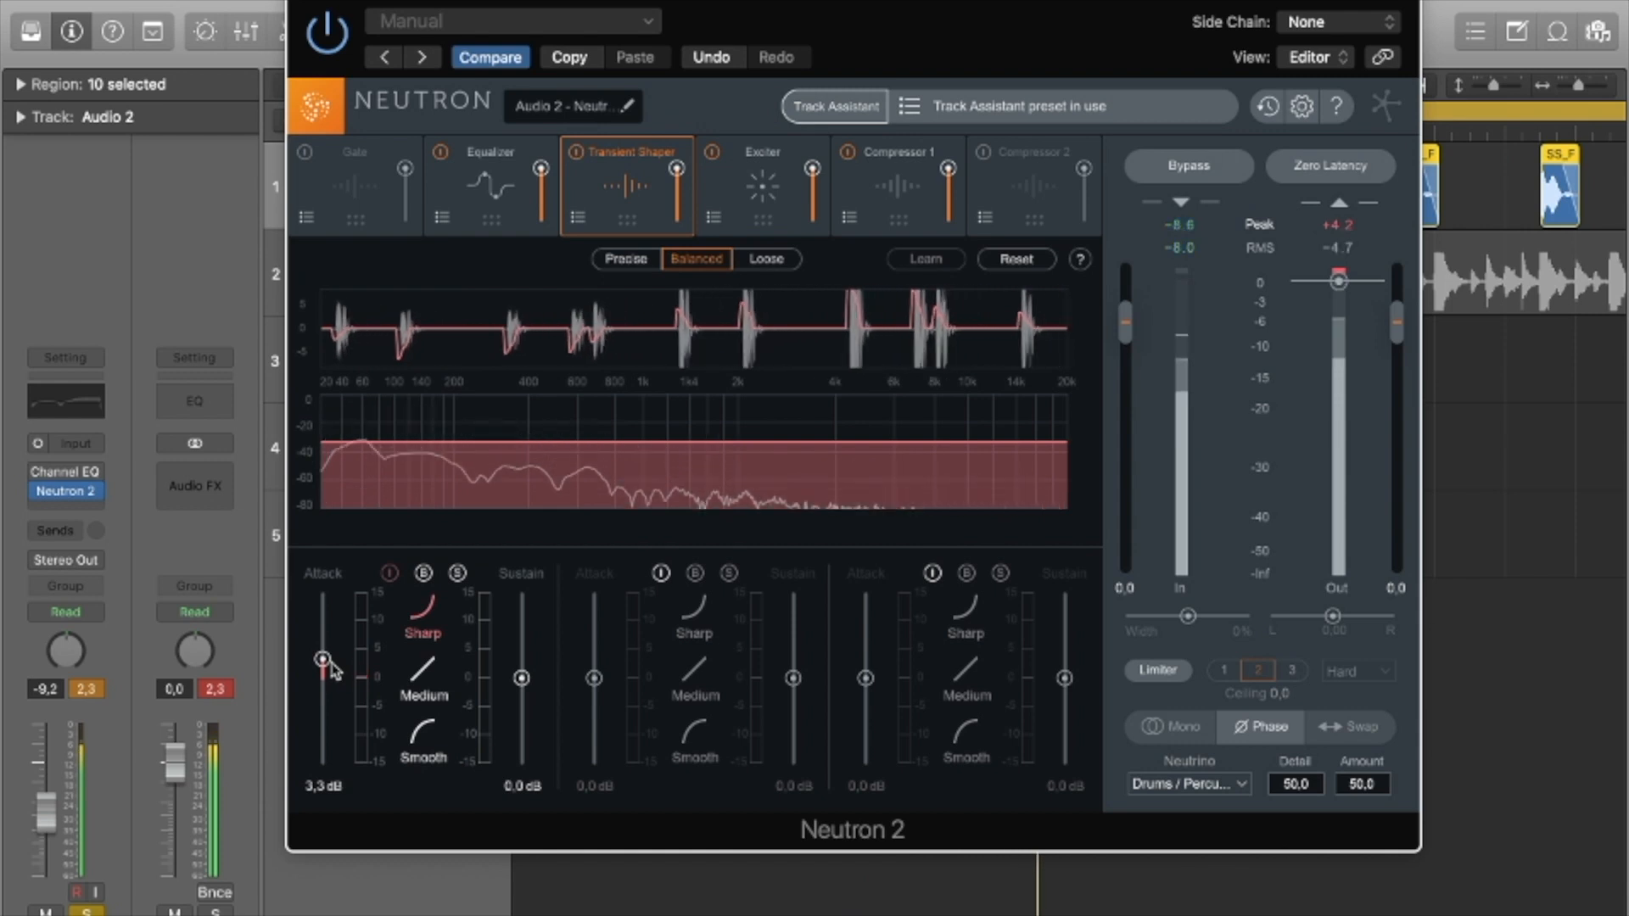
drag(333, 719, 342, 642)
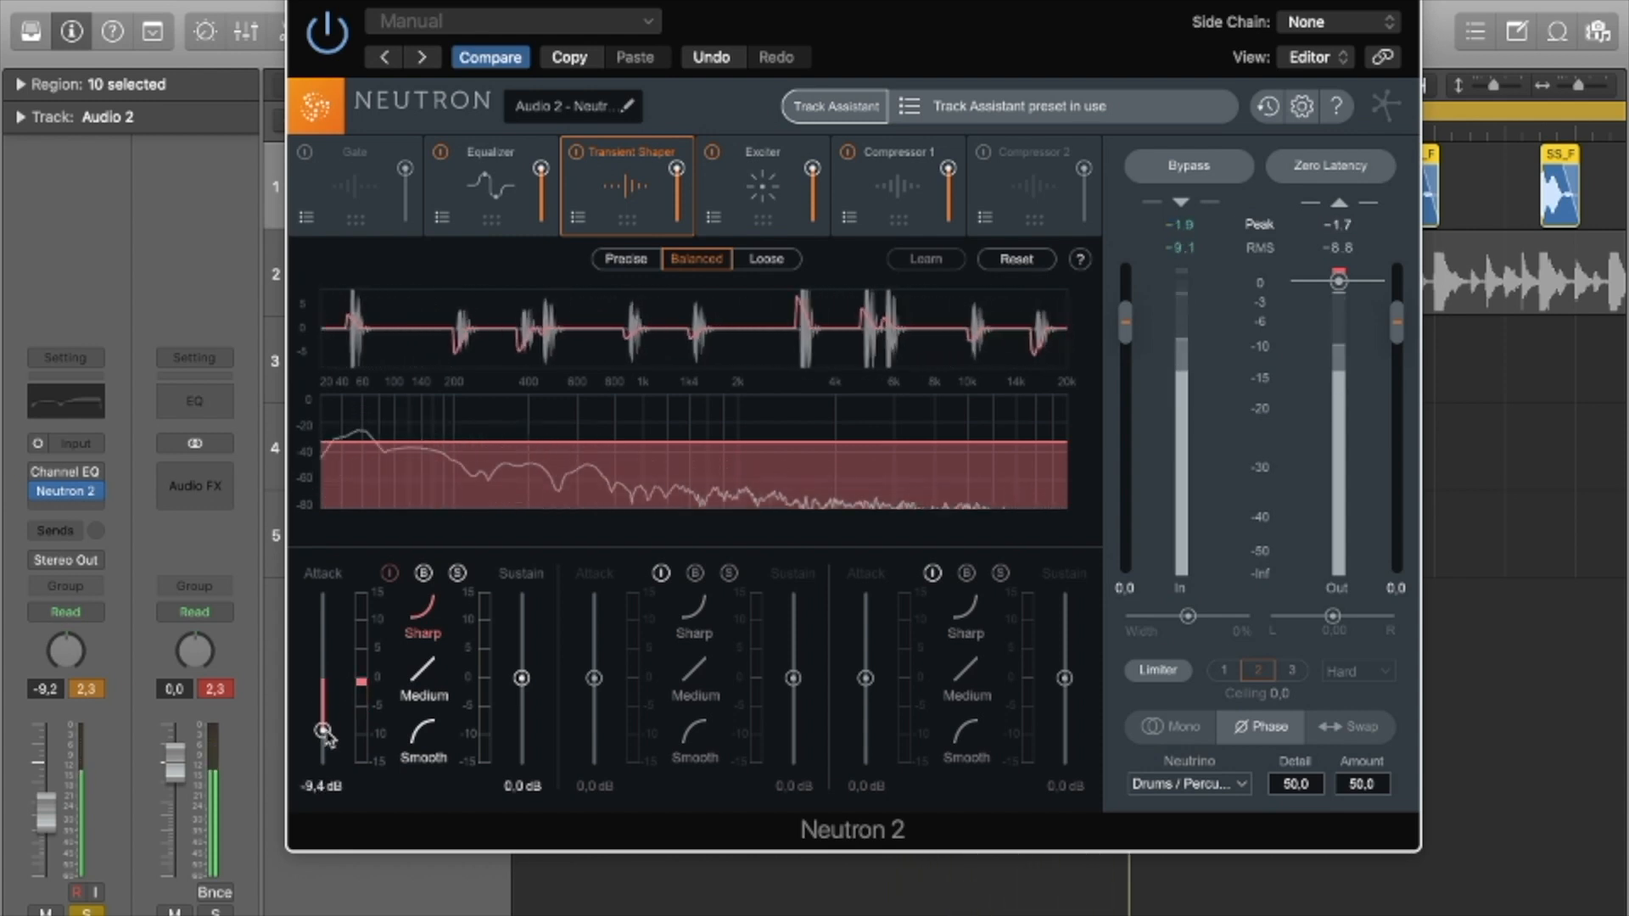
Try lower and higher sustain amounts in the Transient Shaper's first band, settling on -3.5 dB.
drag(522, 678, 523, 738)
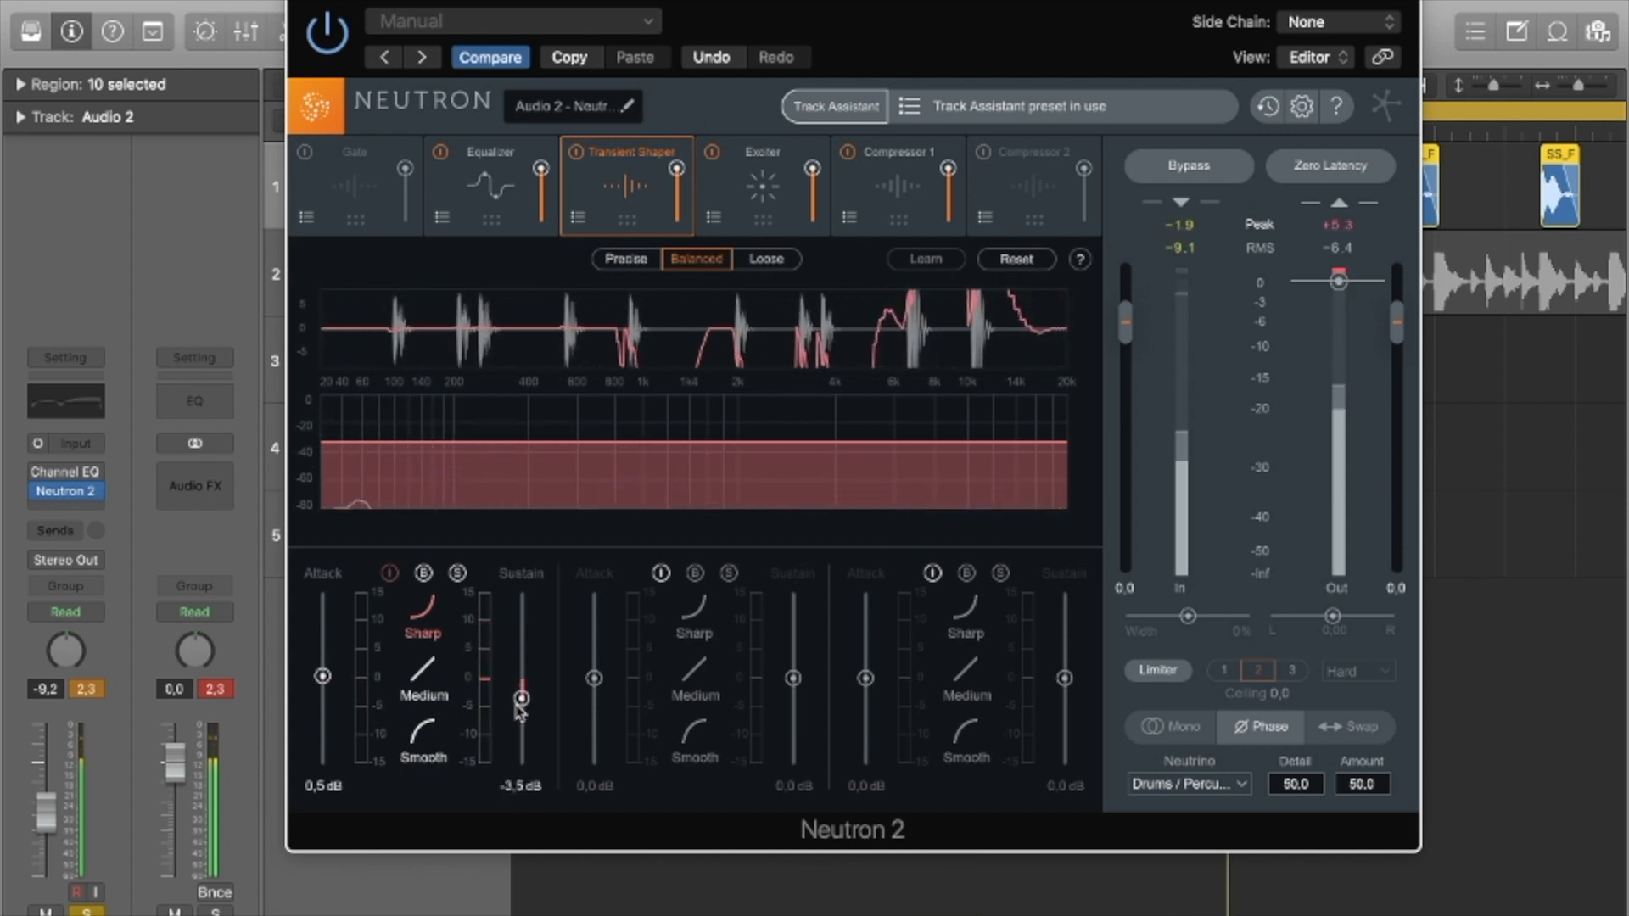
drag(520, 726, 527, 654)
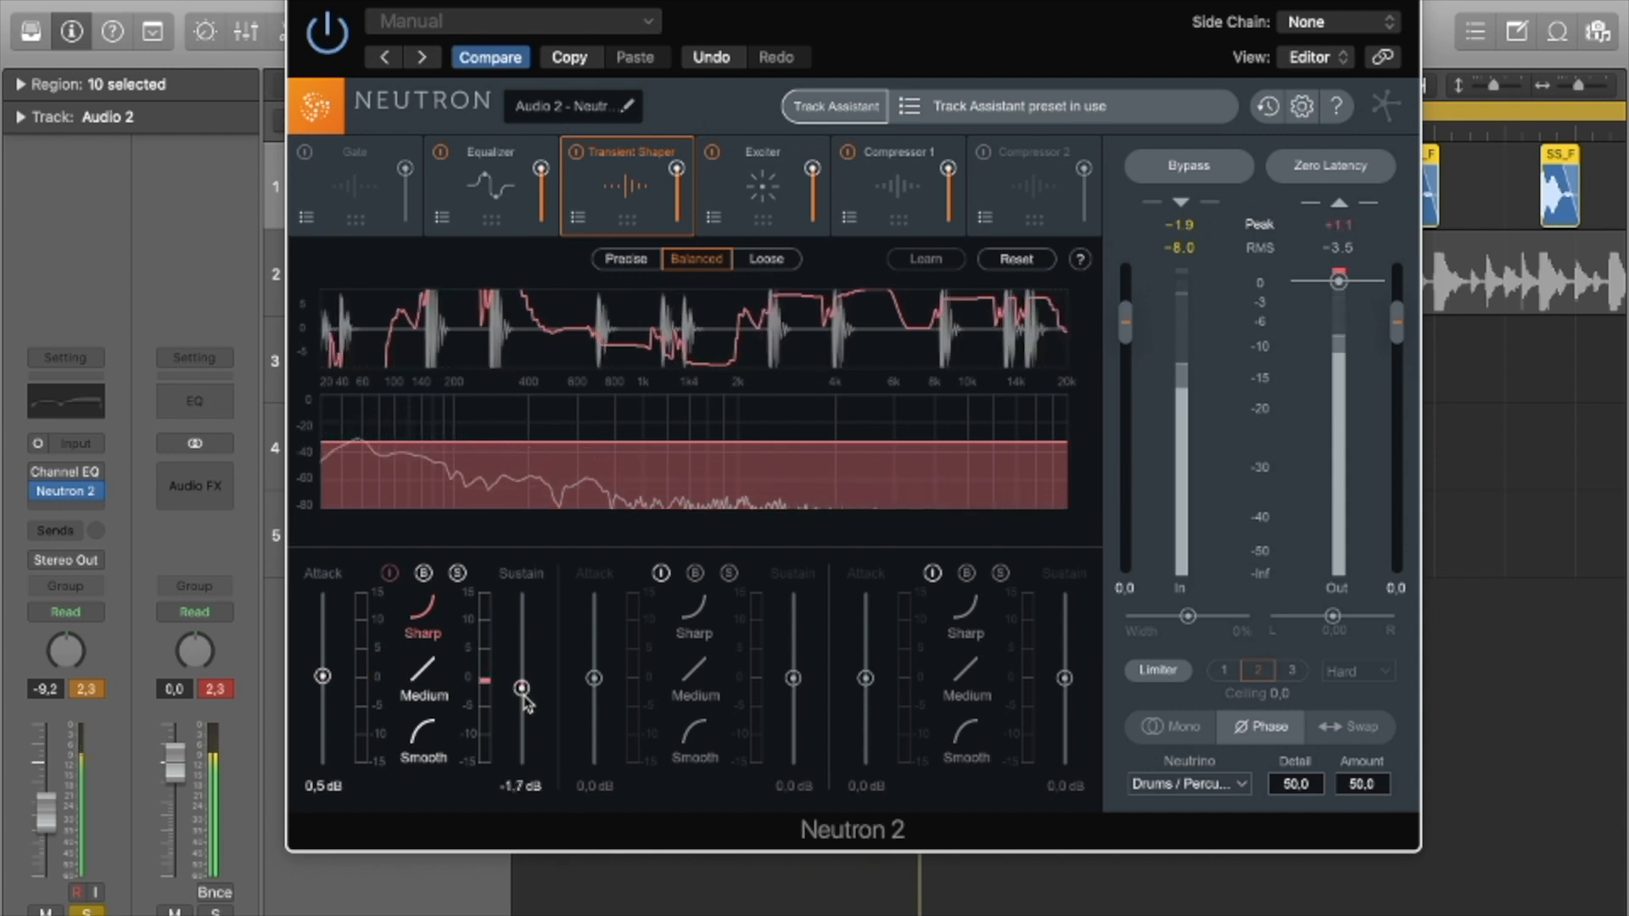
drag(524, 696, 525, 649)
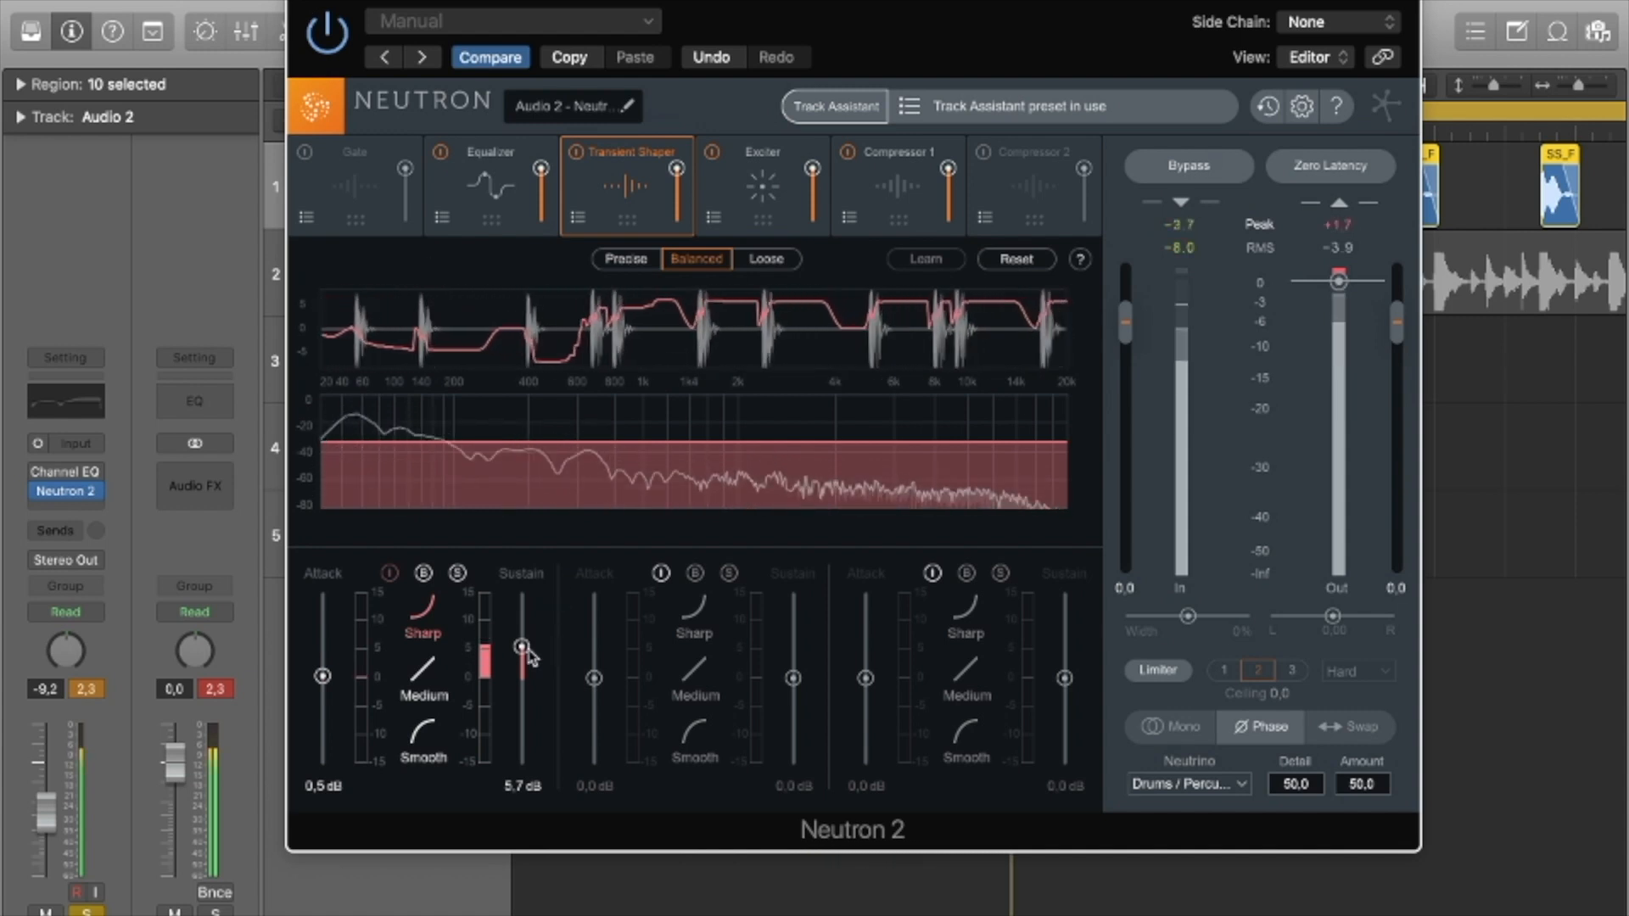
drag(526, 679, 529, 712)
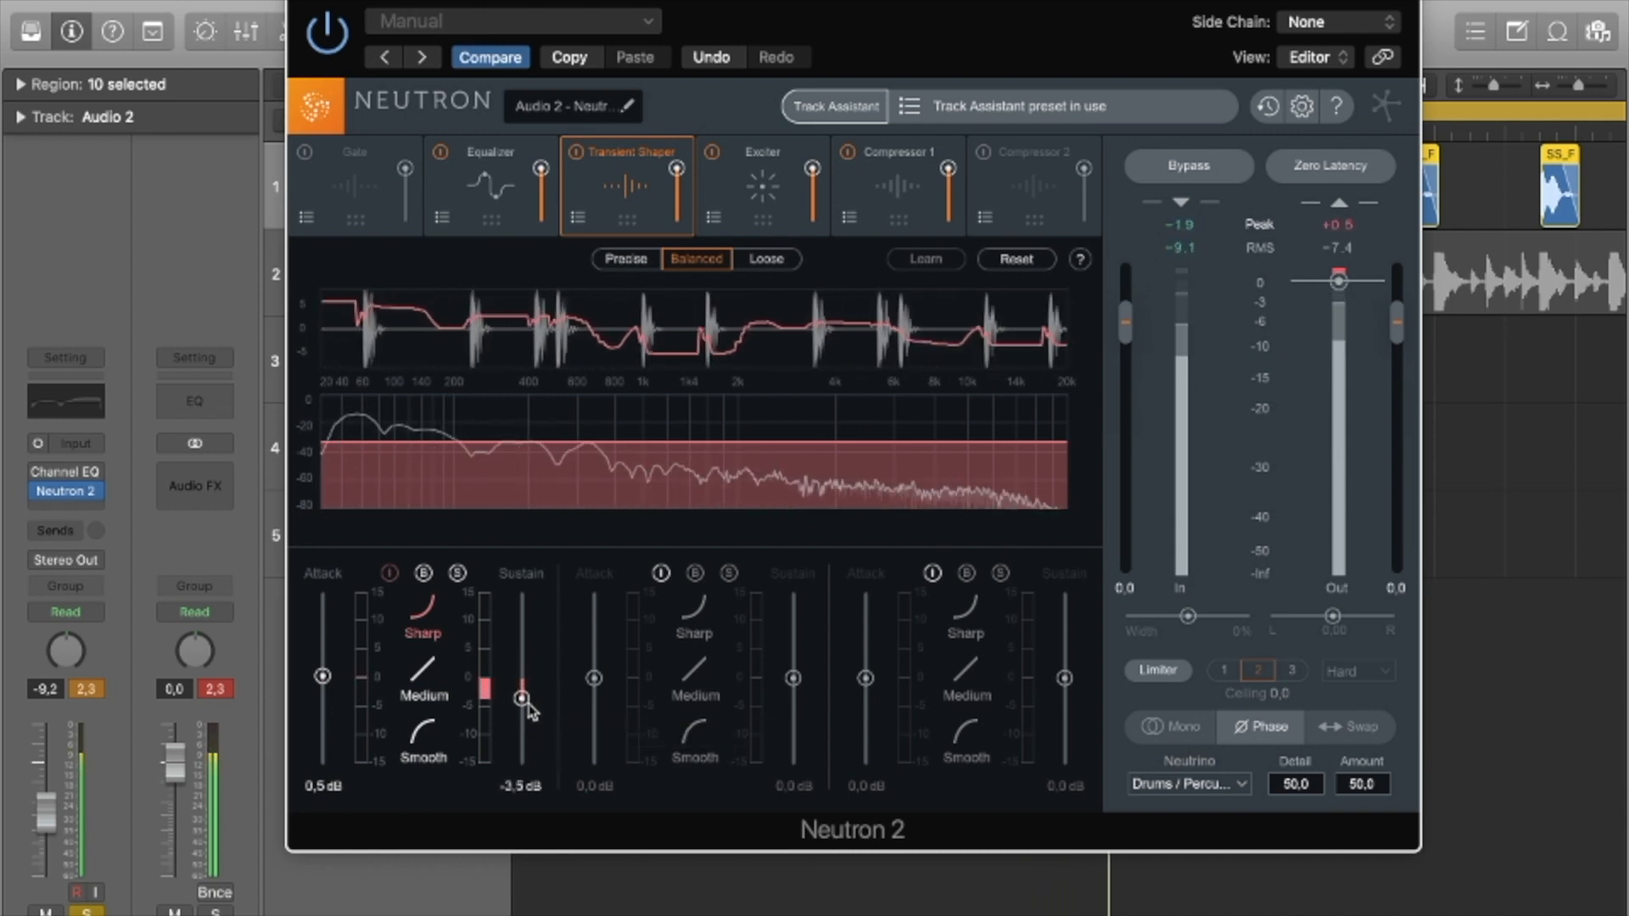
Close the Neutron 2 window and route the Audio 2 track's output to Bus 1.
click(295, 0)
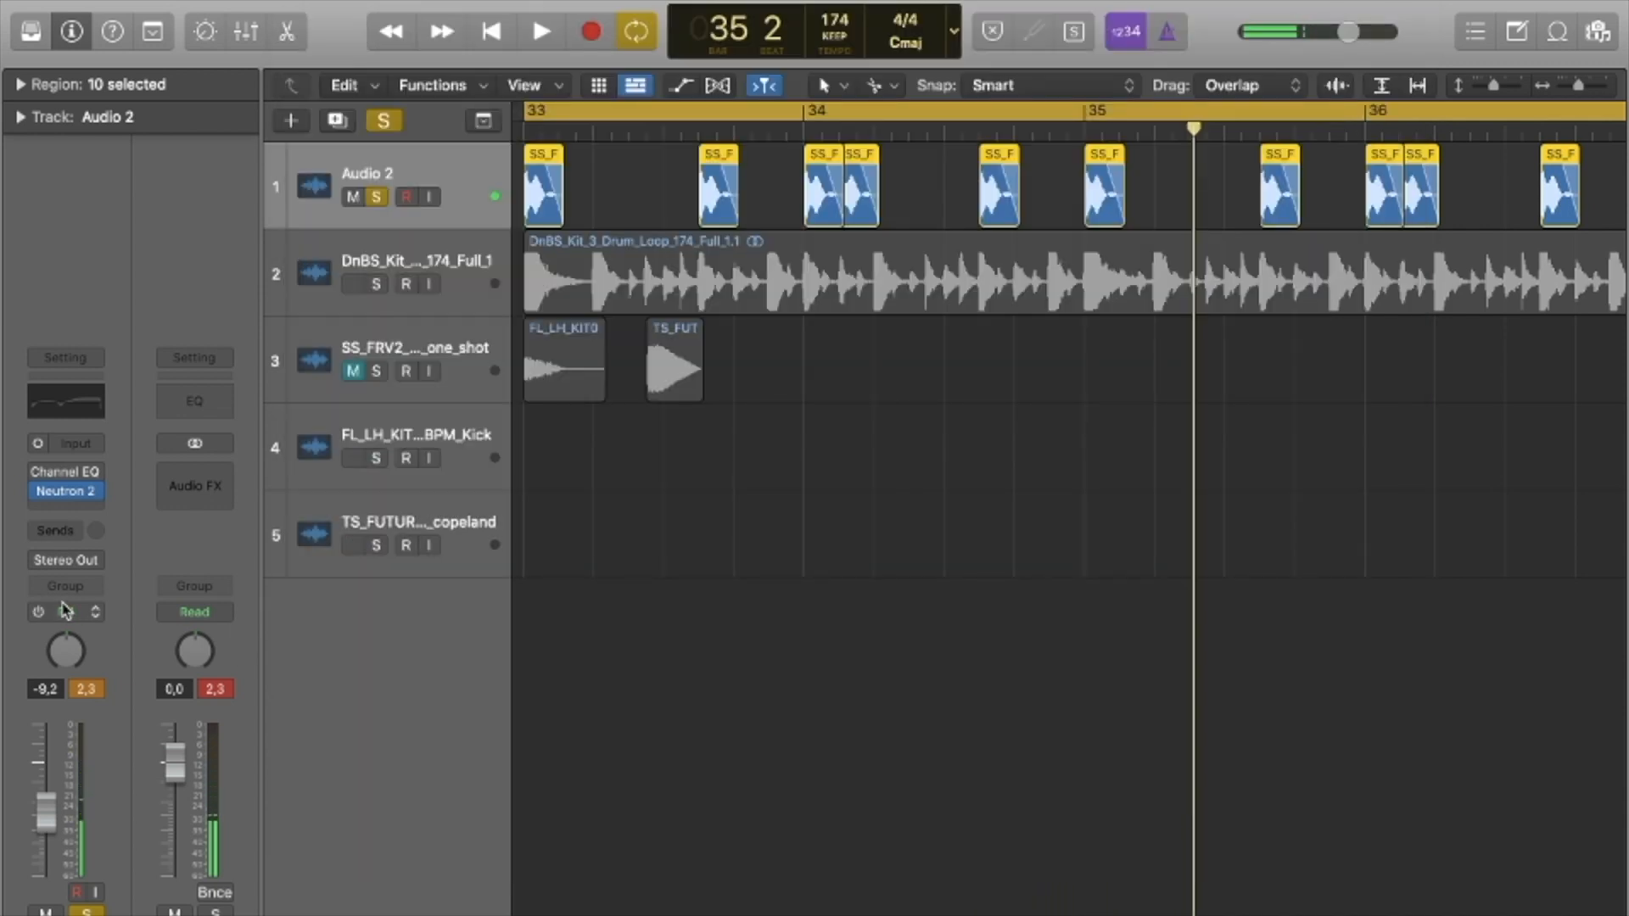
click(75, 561)
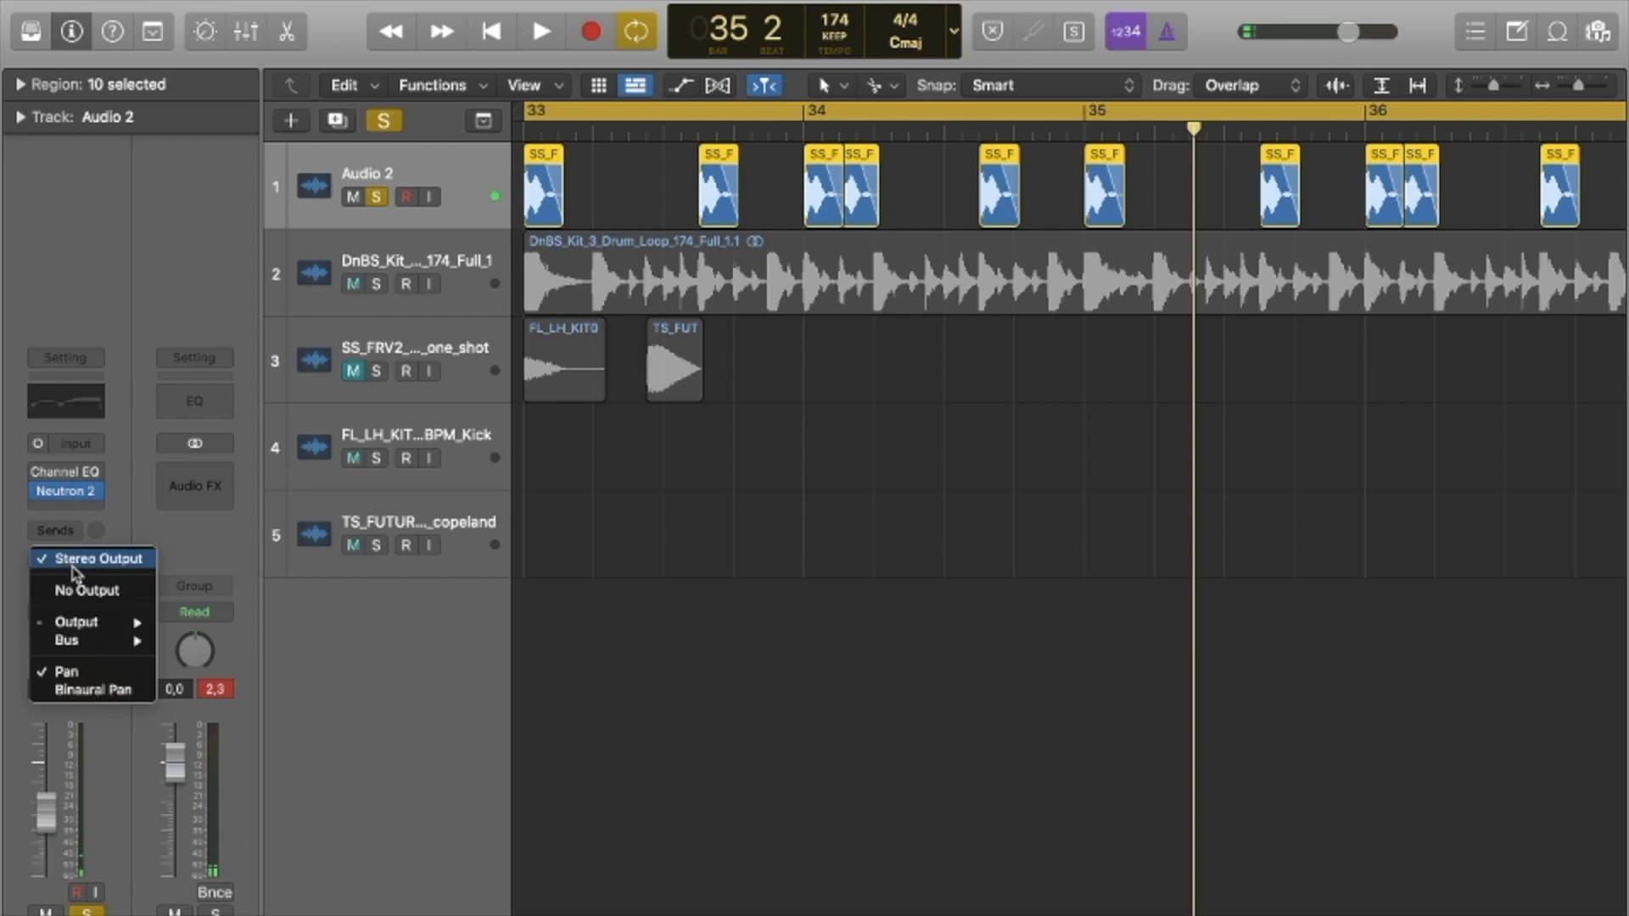
click(103, 250)
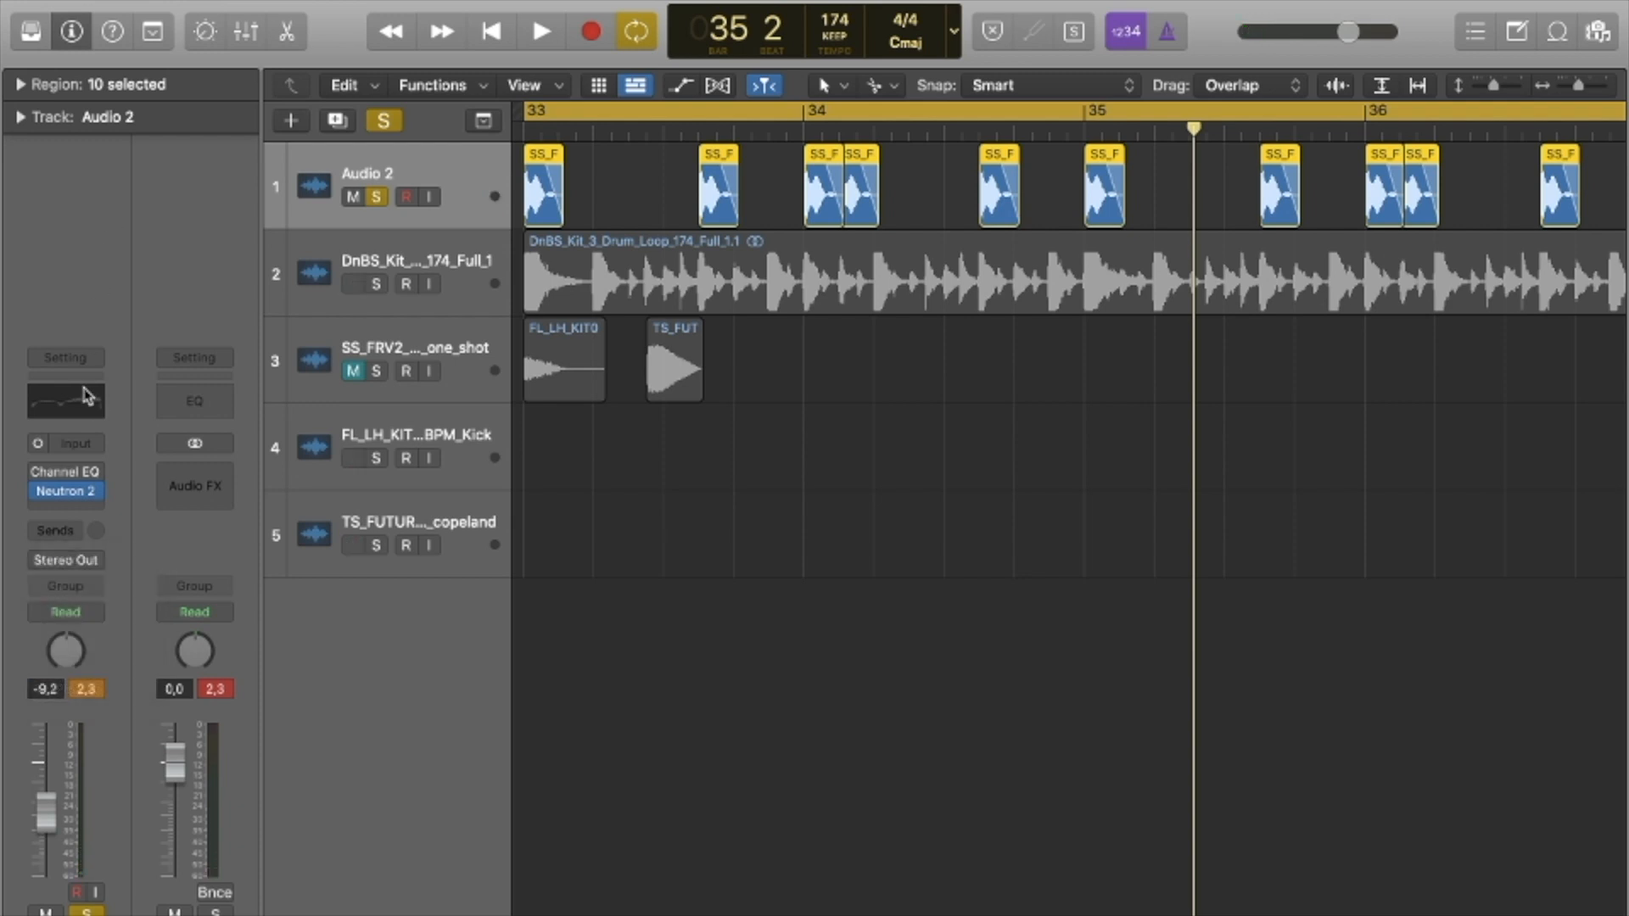
click(72, 562)
mouse_move(95, 632)
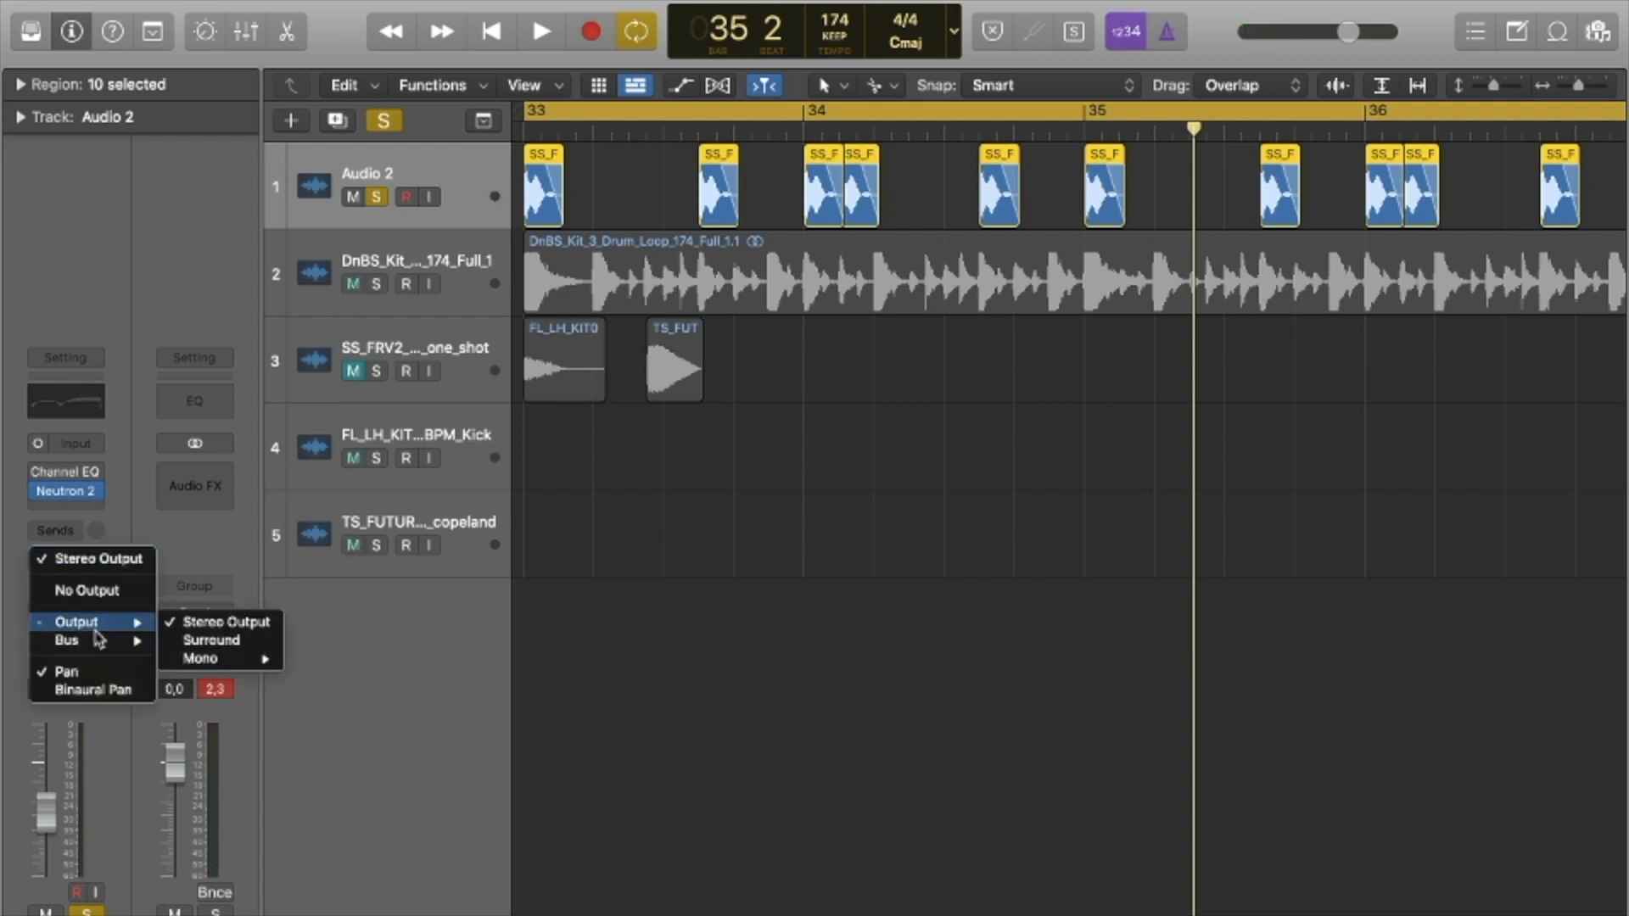
click(217, 622)
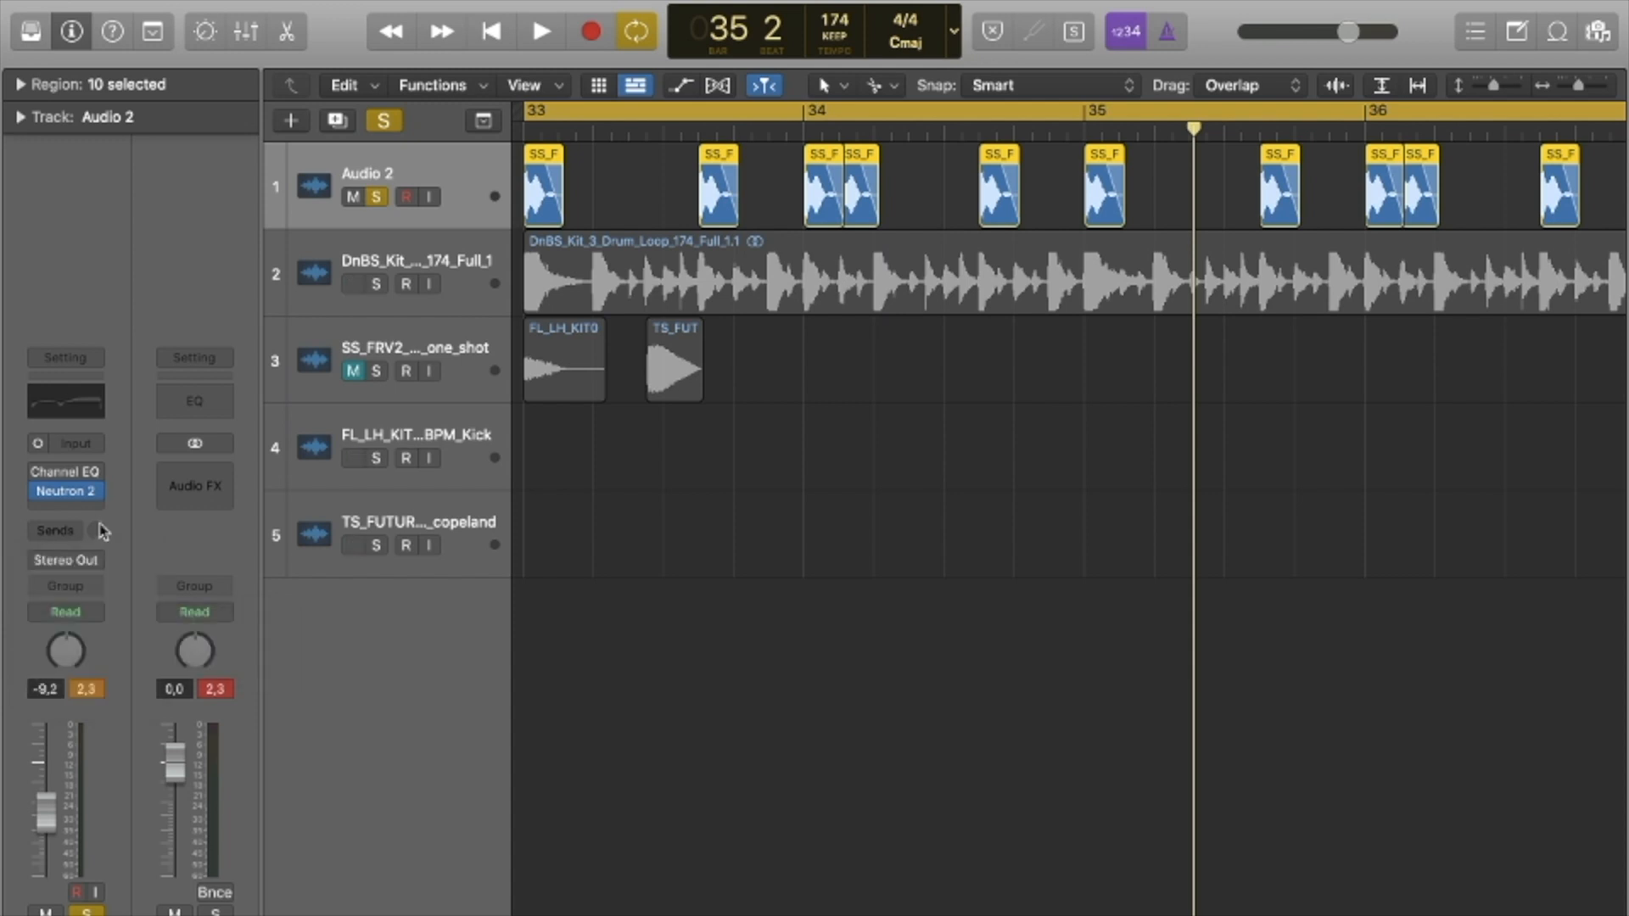
click(72, 561)
mouse_move(77, 642)
click(199, 245)
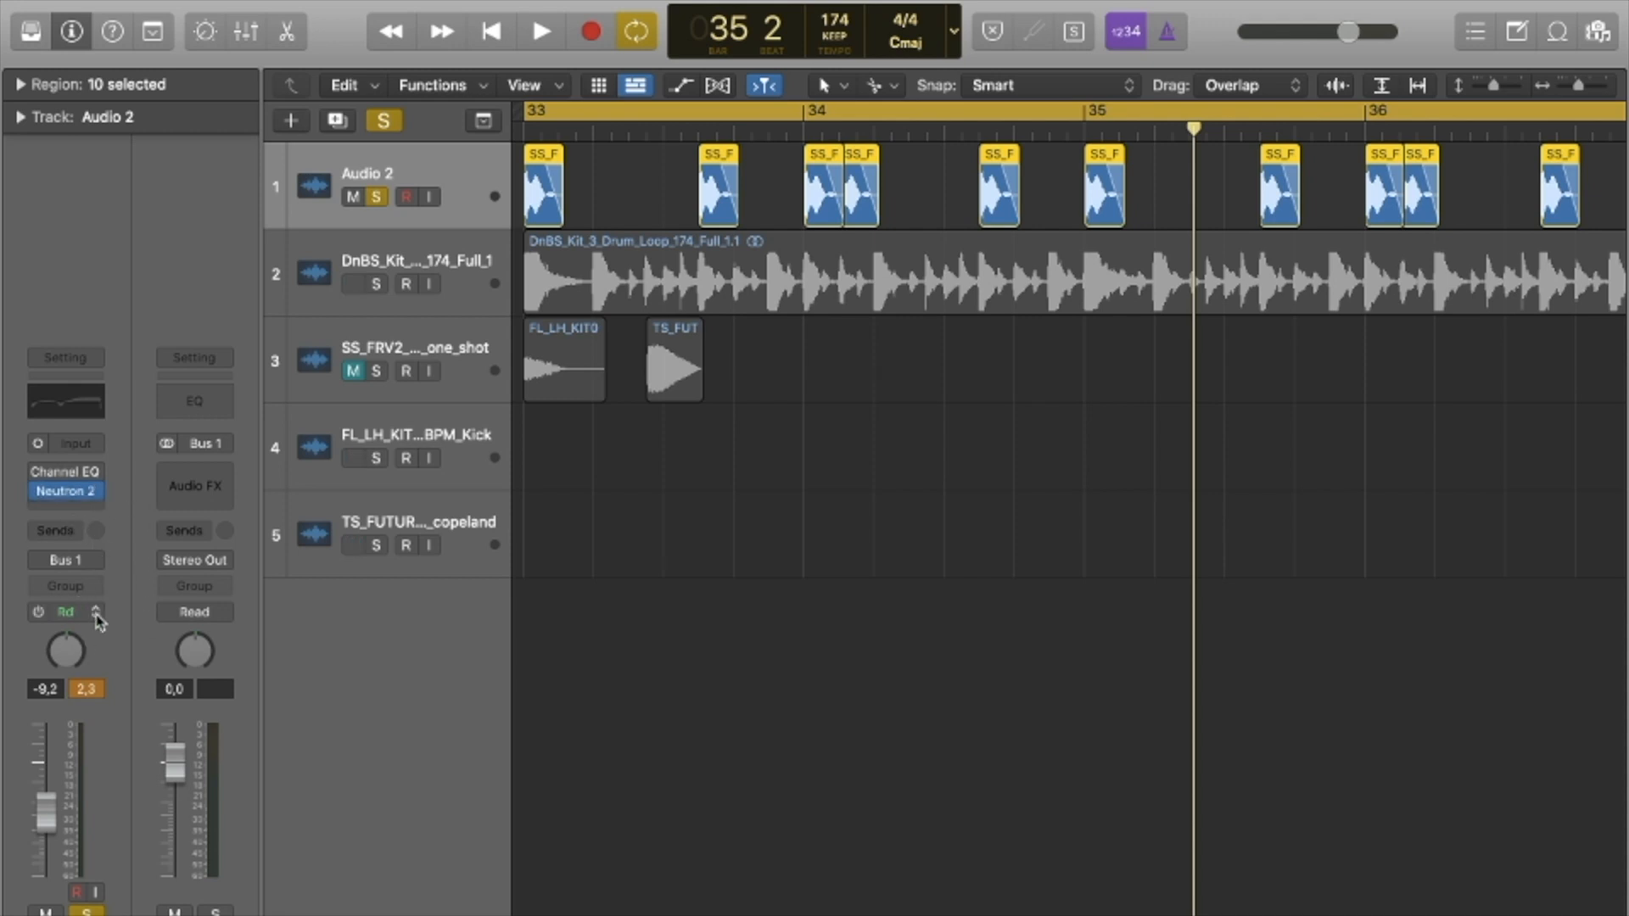
Insert Audio Damage's RoughRider3 compressor on the Bus 2 aux channel.
key(space)
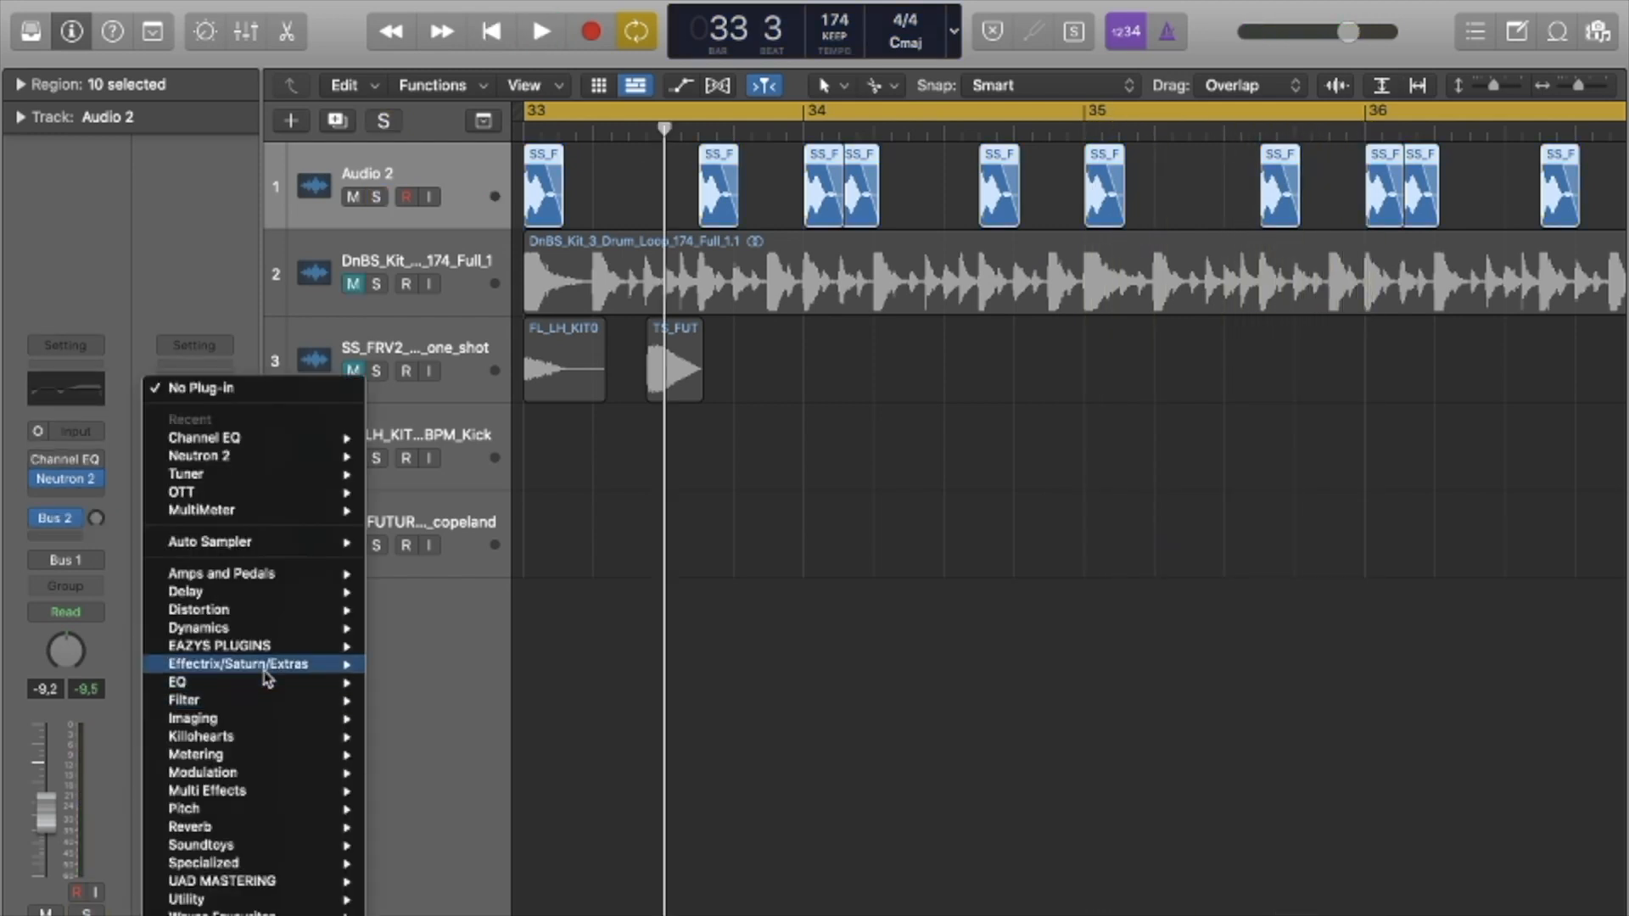
mouse_move(265, 670)
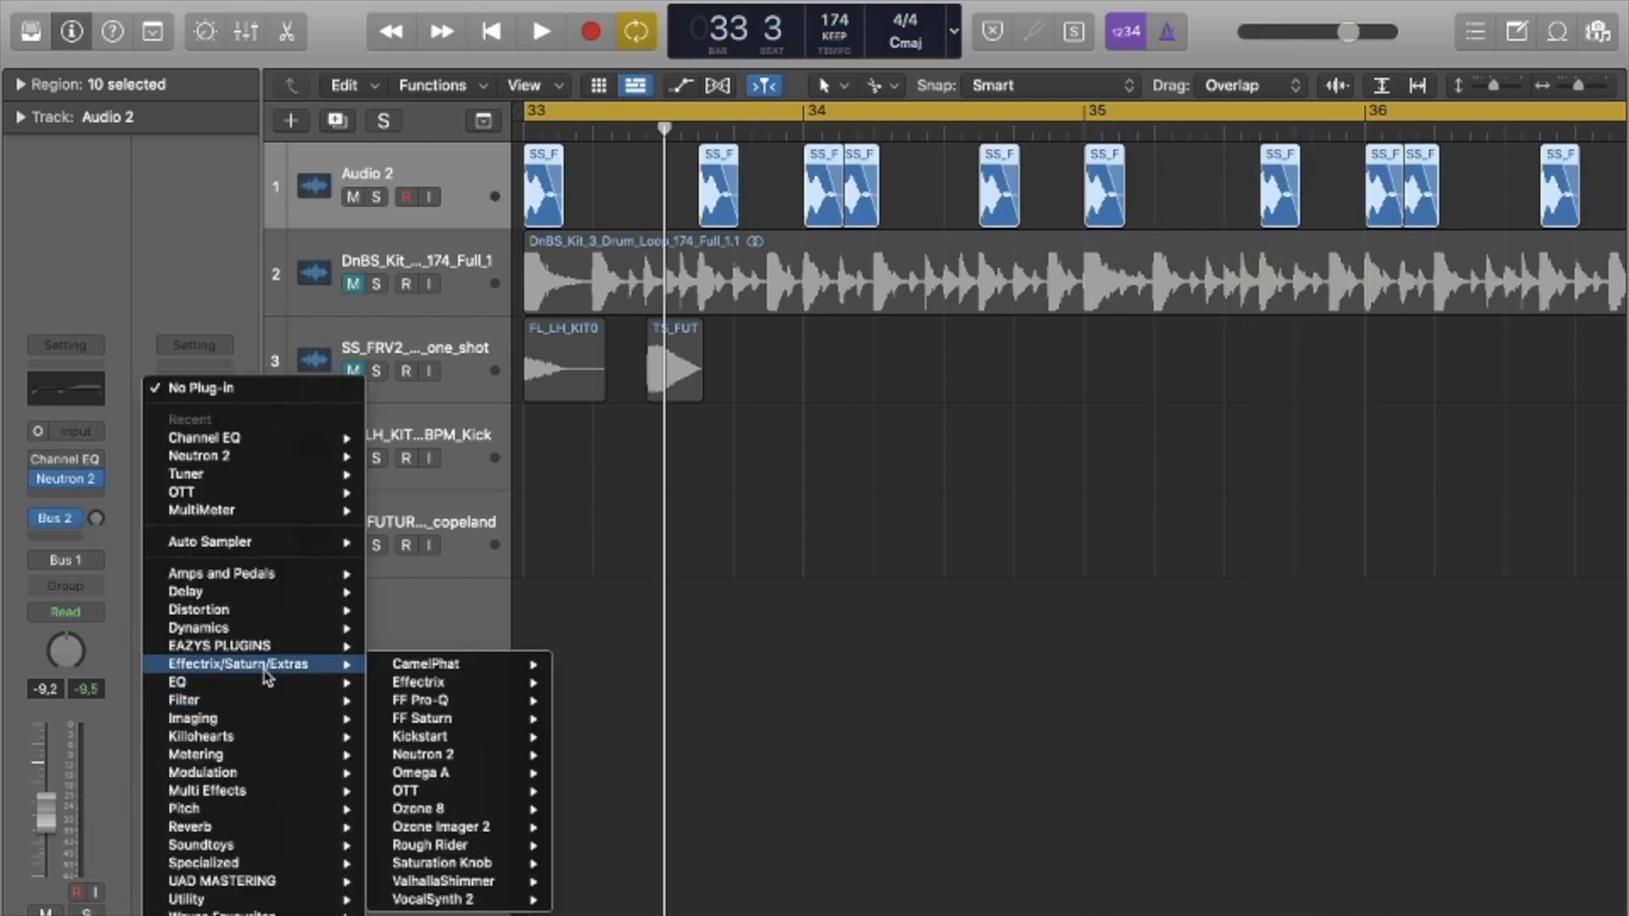
mouse_move(509, 585)
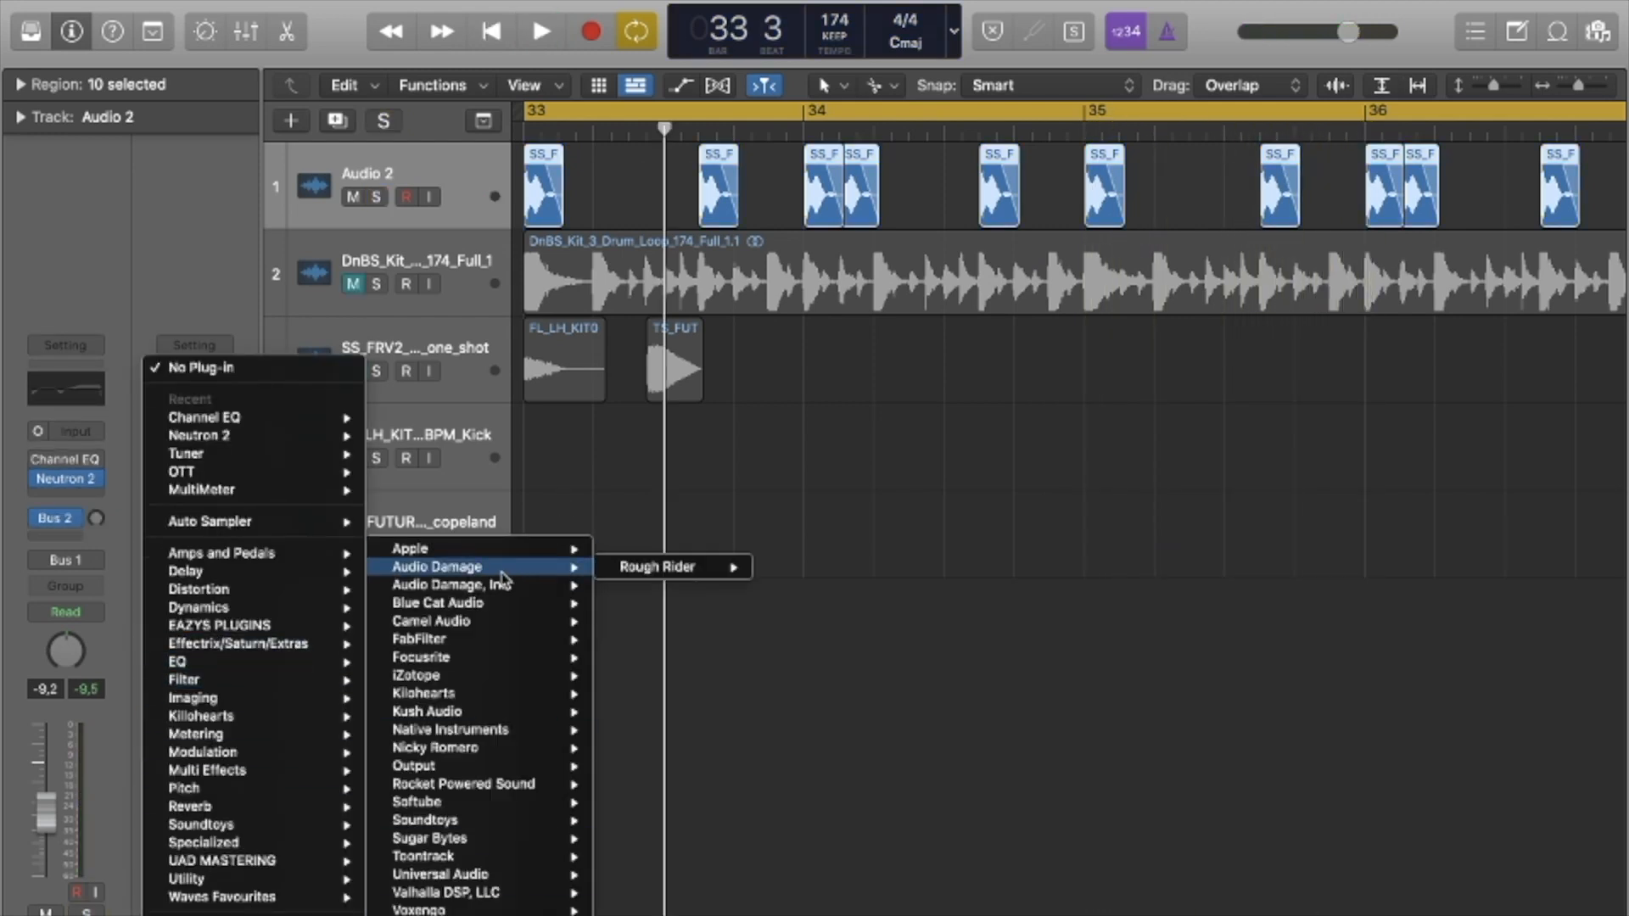
mouse_move(689, 586)
click(807, 590)
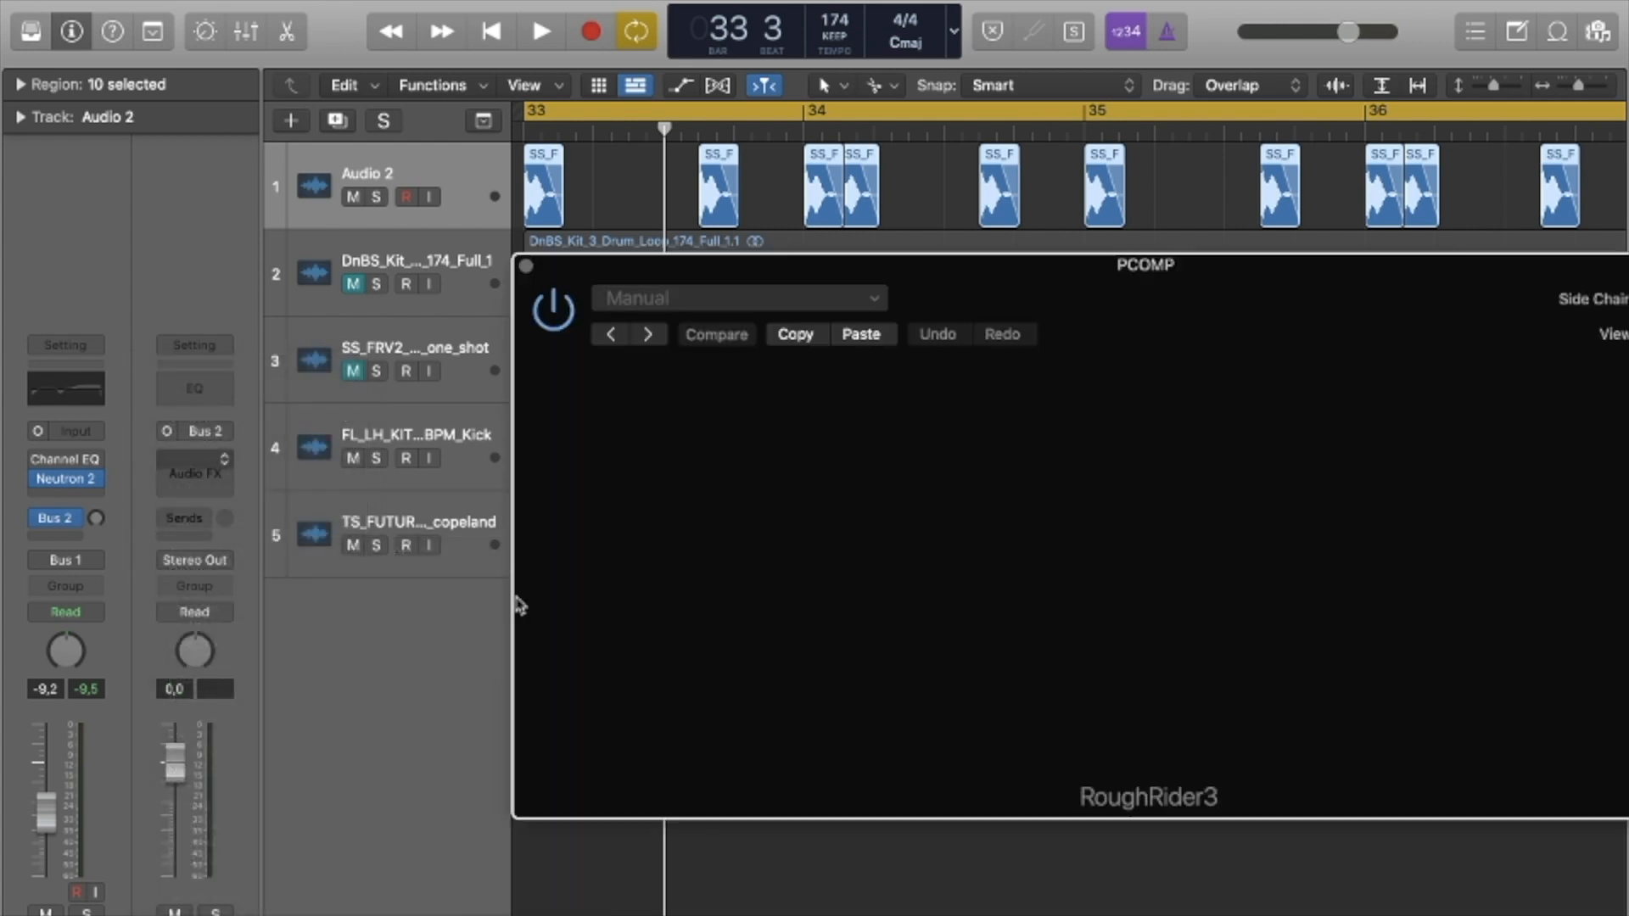
Play the kick loop and audition successive RoughRider3 presets, settling on OG - 04 - Good One.
key(space)
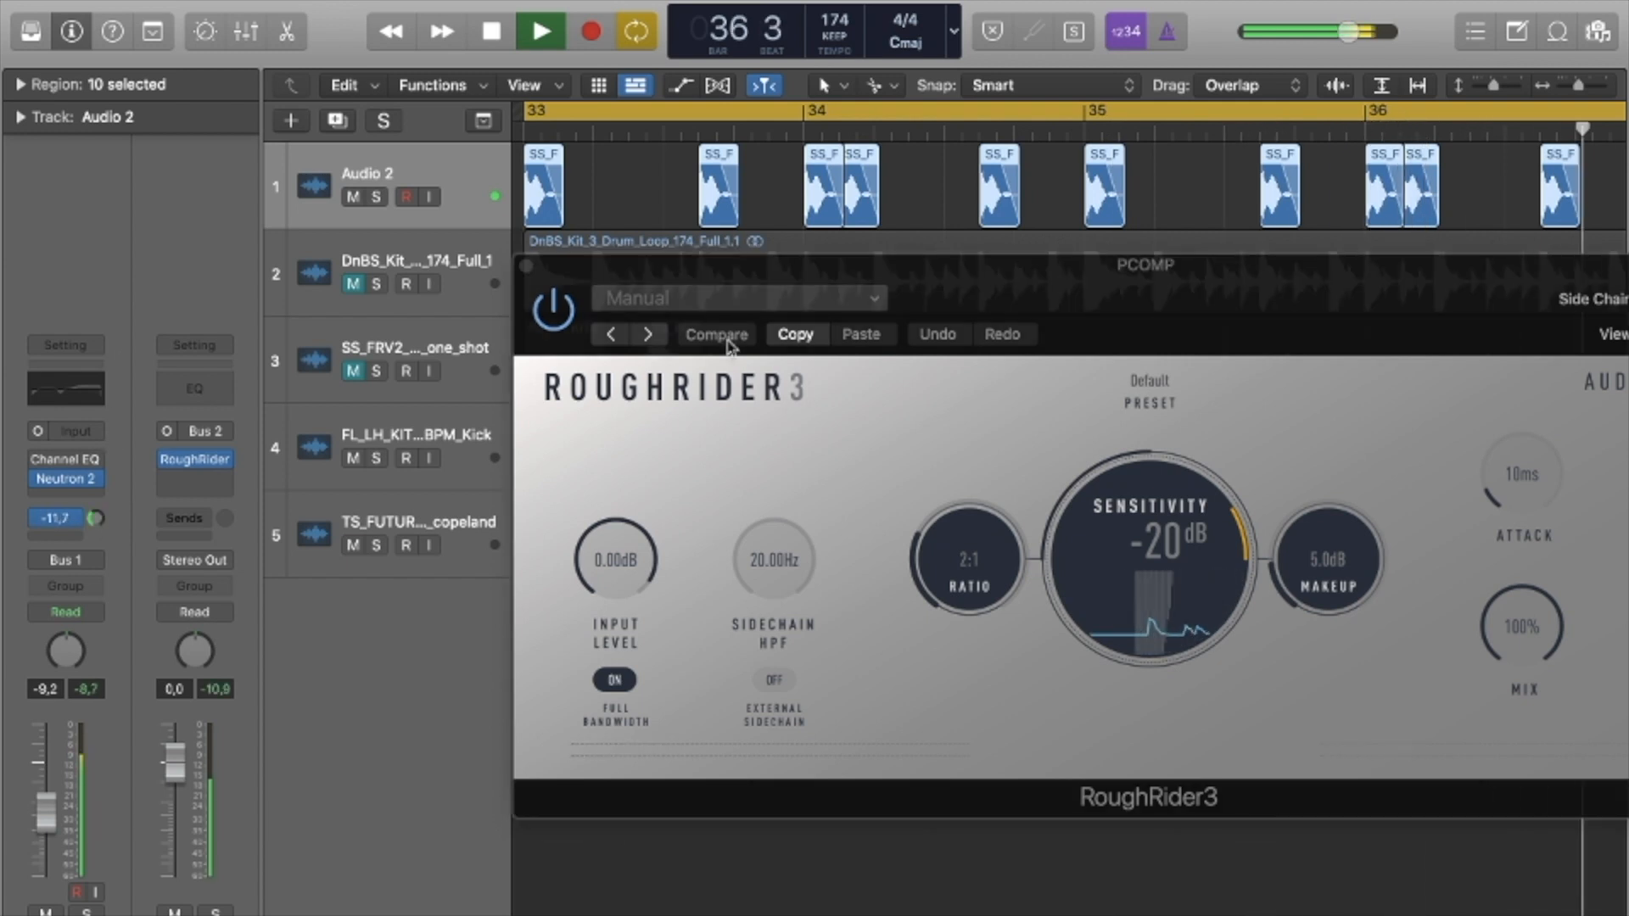
click(646, 334)
click(647, 334)
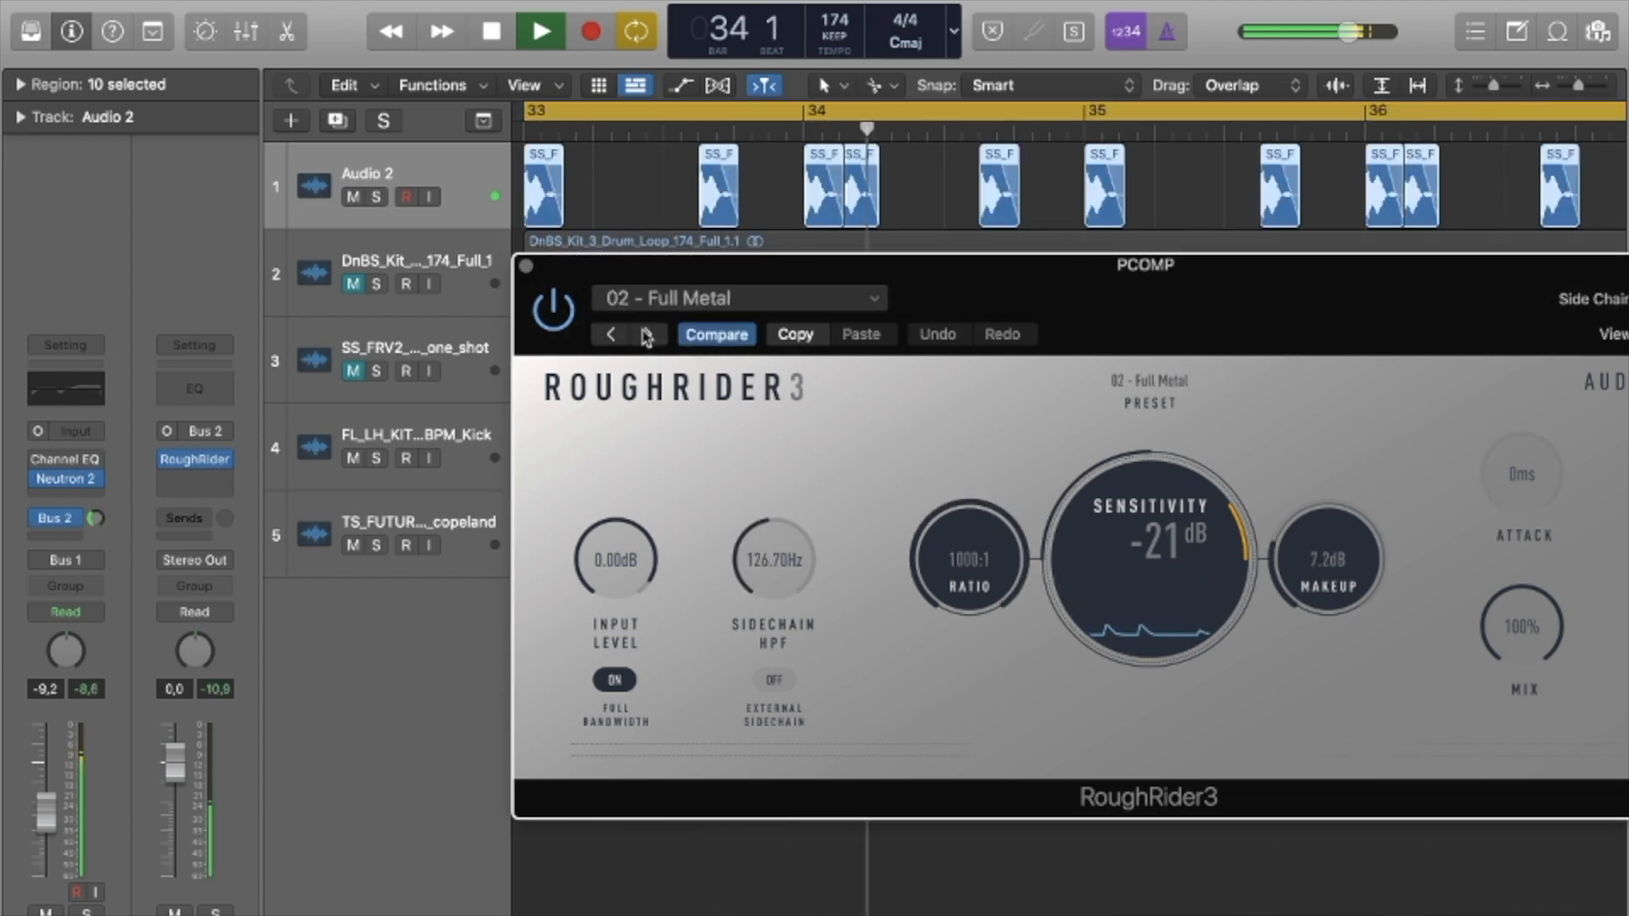
click(647, 334)
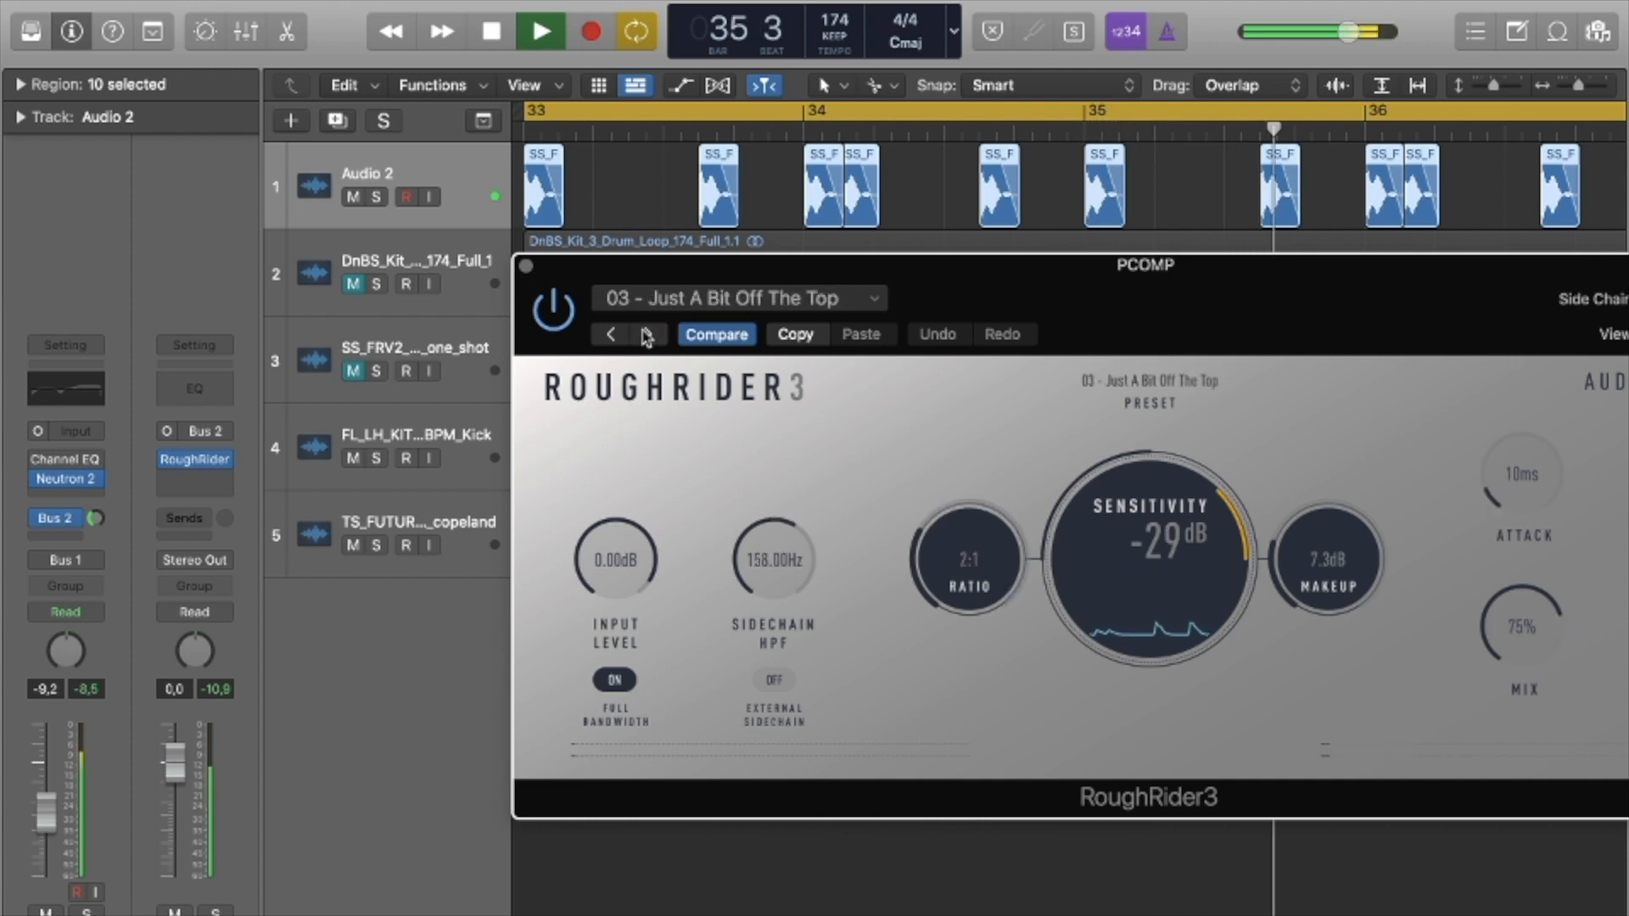
click(647, 335)
click(647, 335)
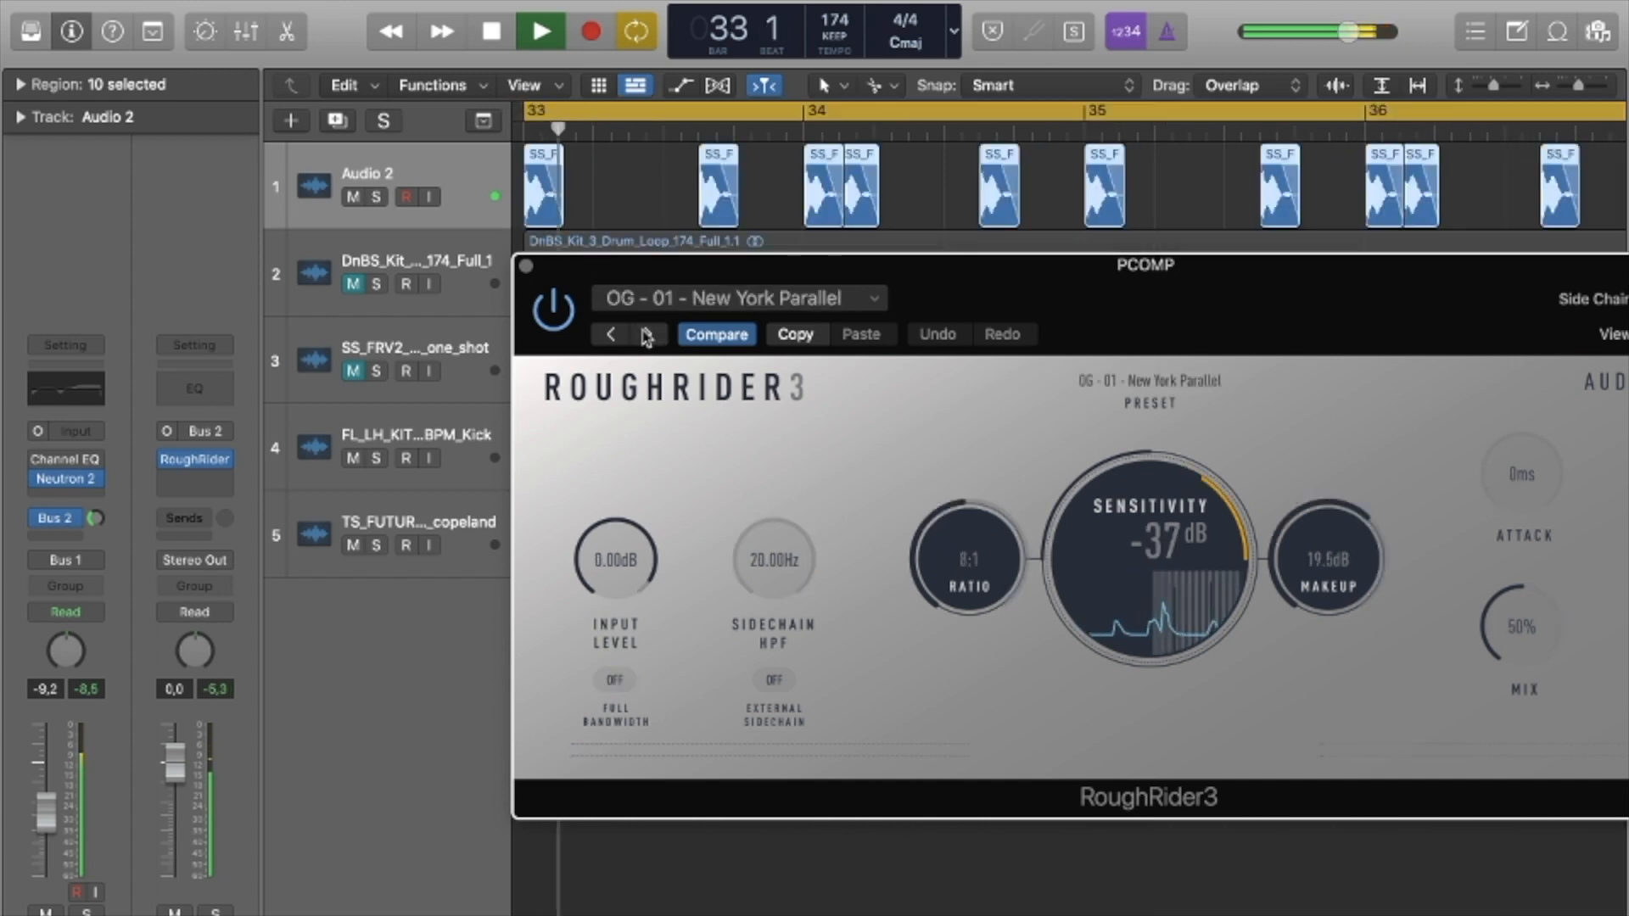
click(646, 335)
click(646, 335)
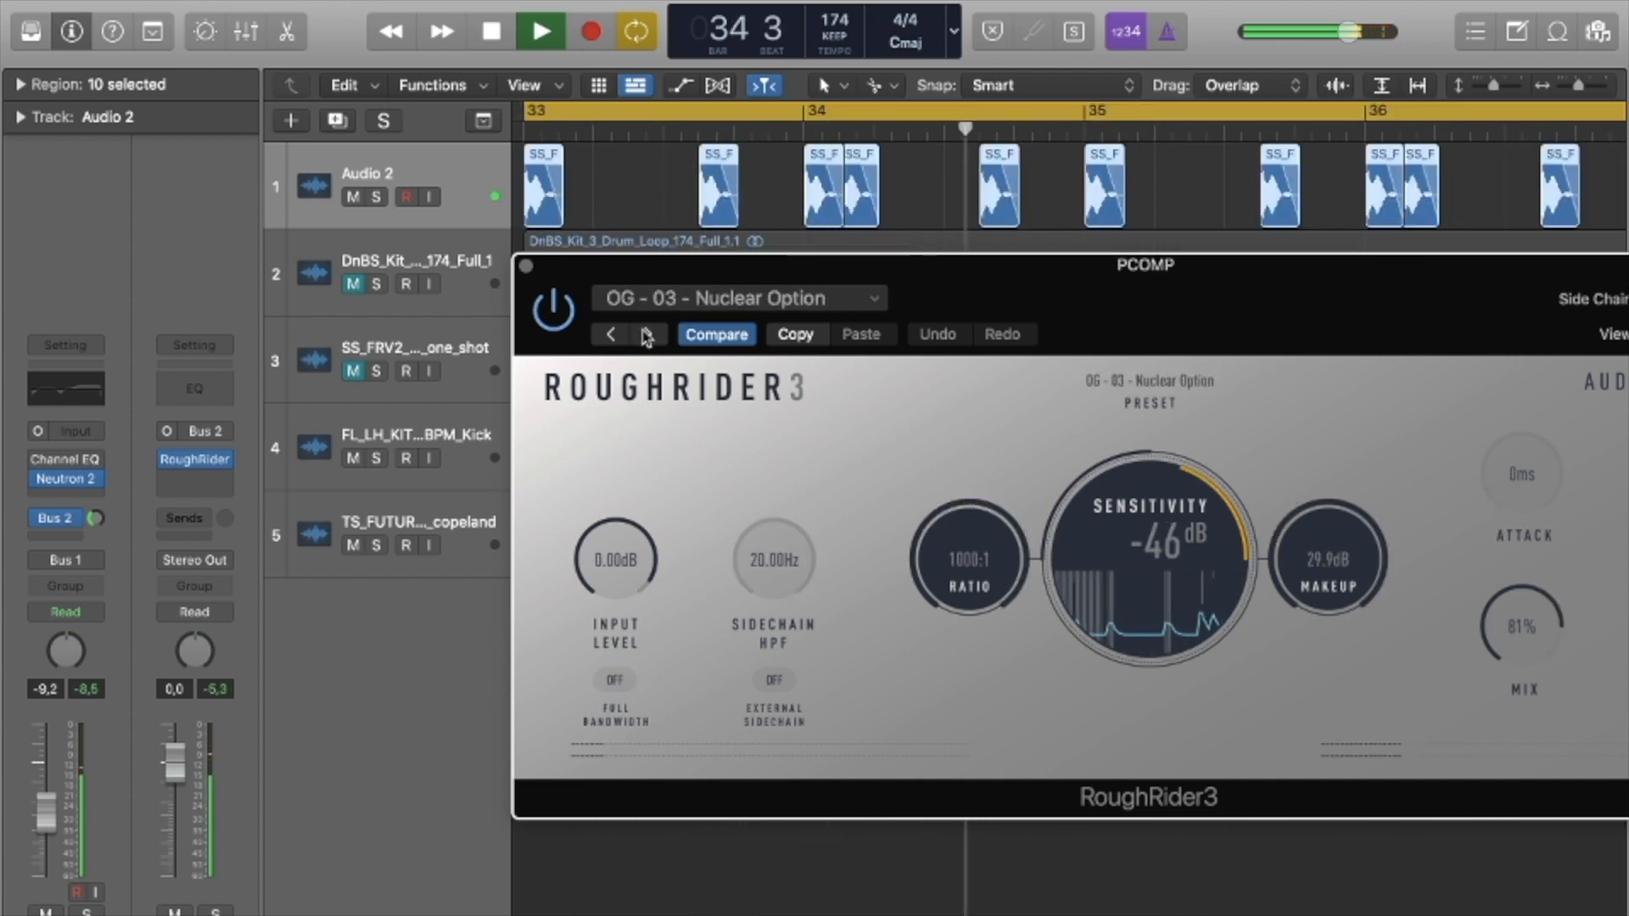
click(646, 335)
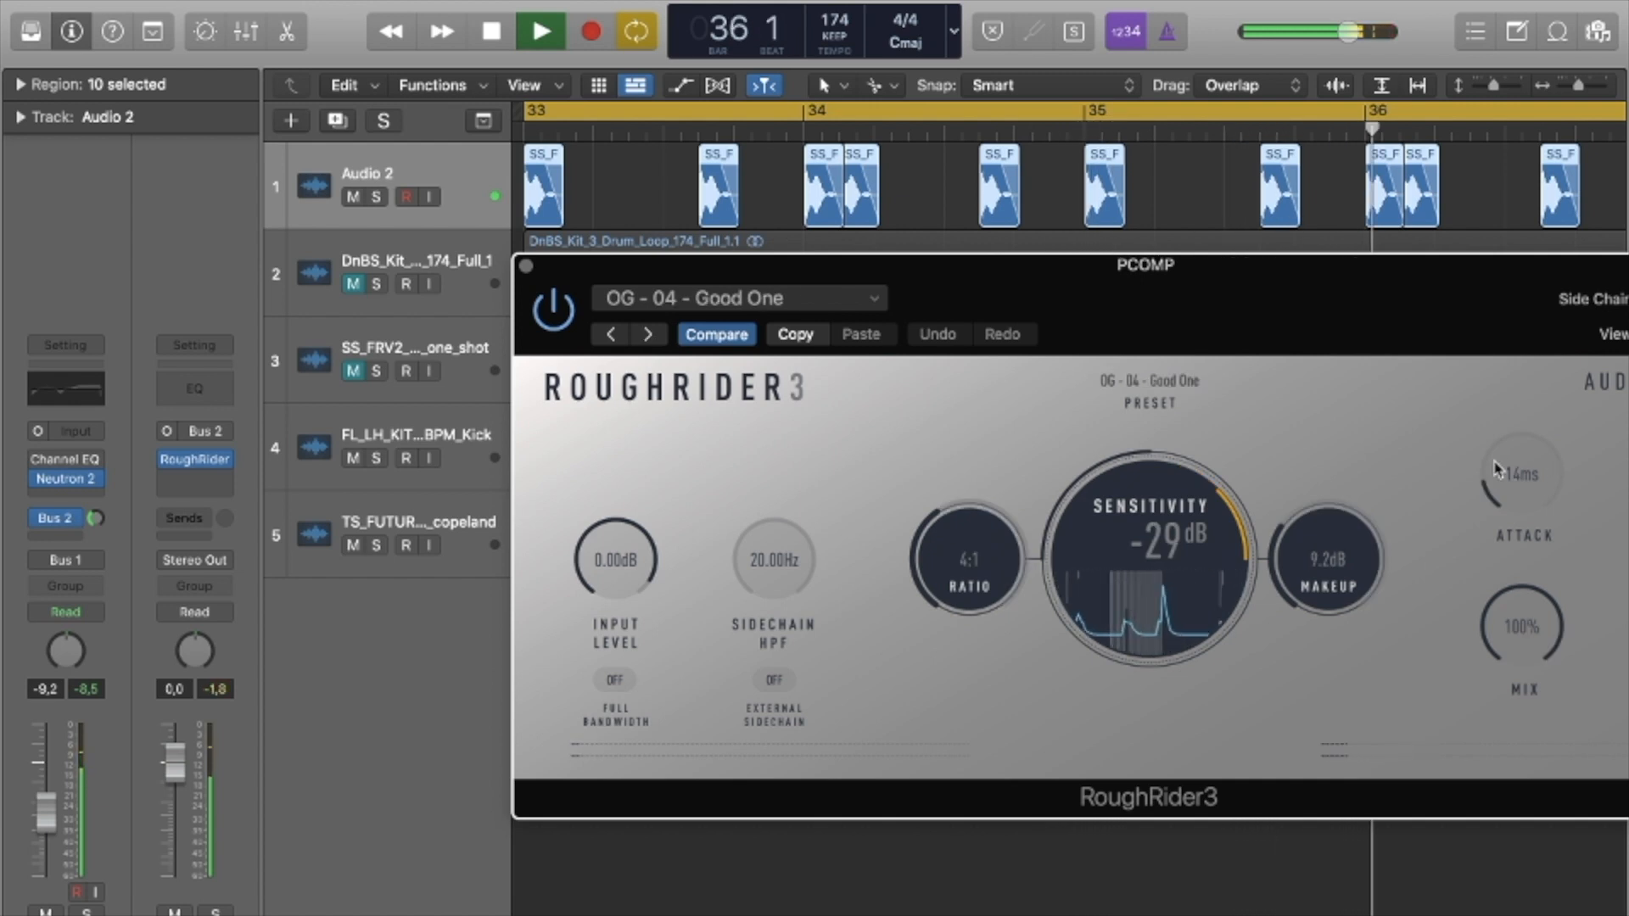
Compare the kick with RoughRider3 bypassed and active, and lower the Bus 2 channel's fader to -0.9 dB.
click(556, 314)
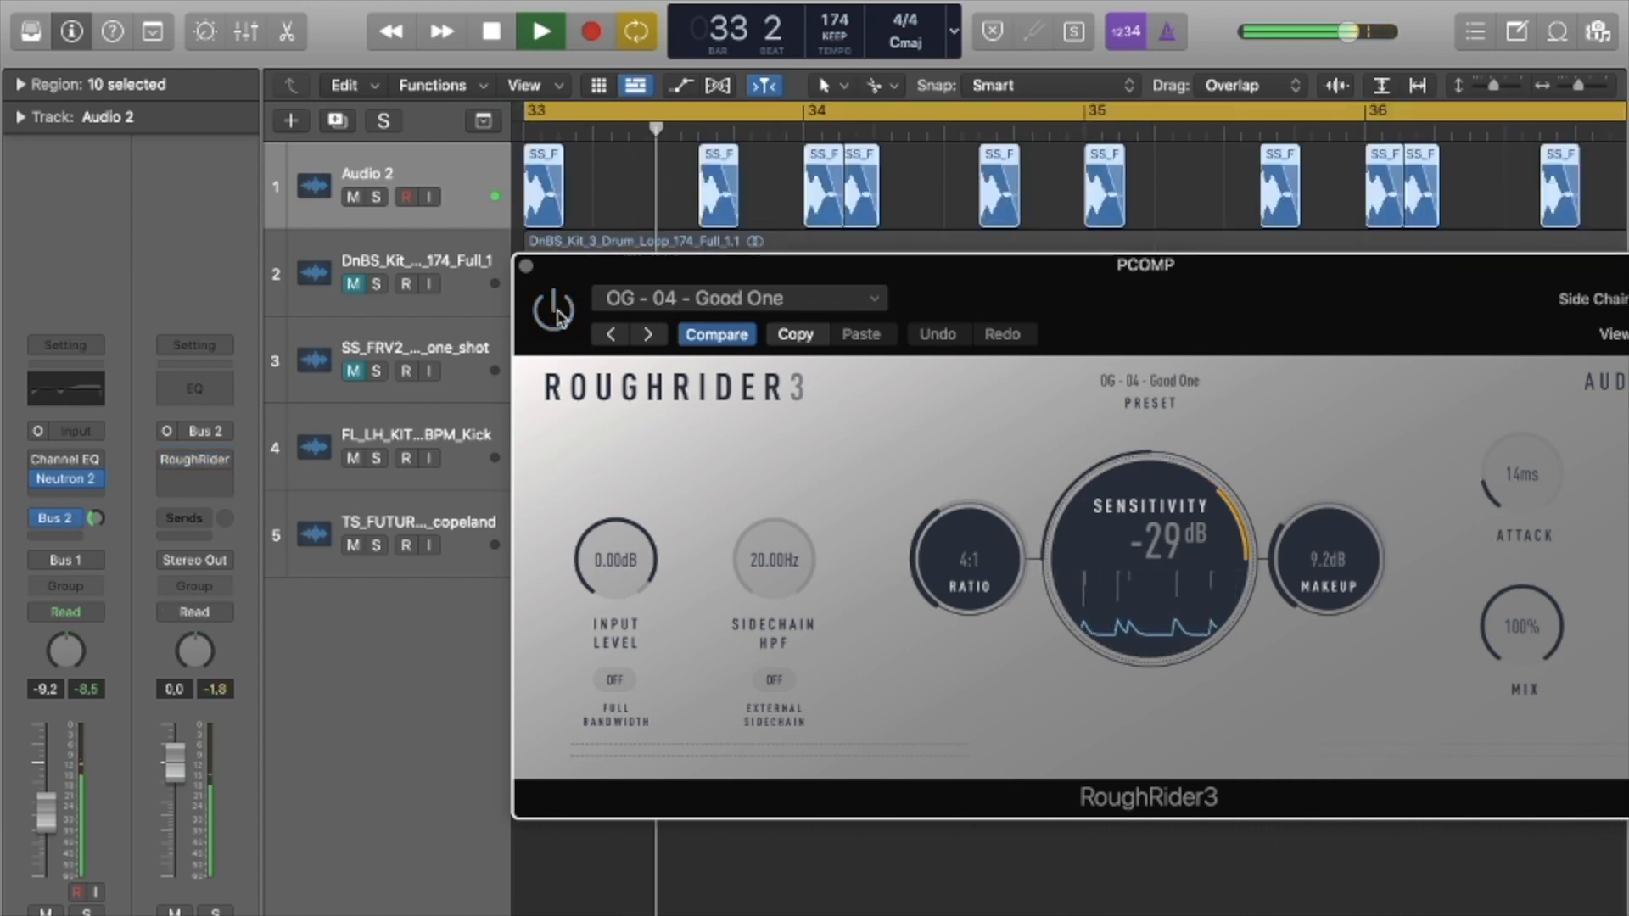
click(556, 314)
drag(176, 765, 176, 771)
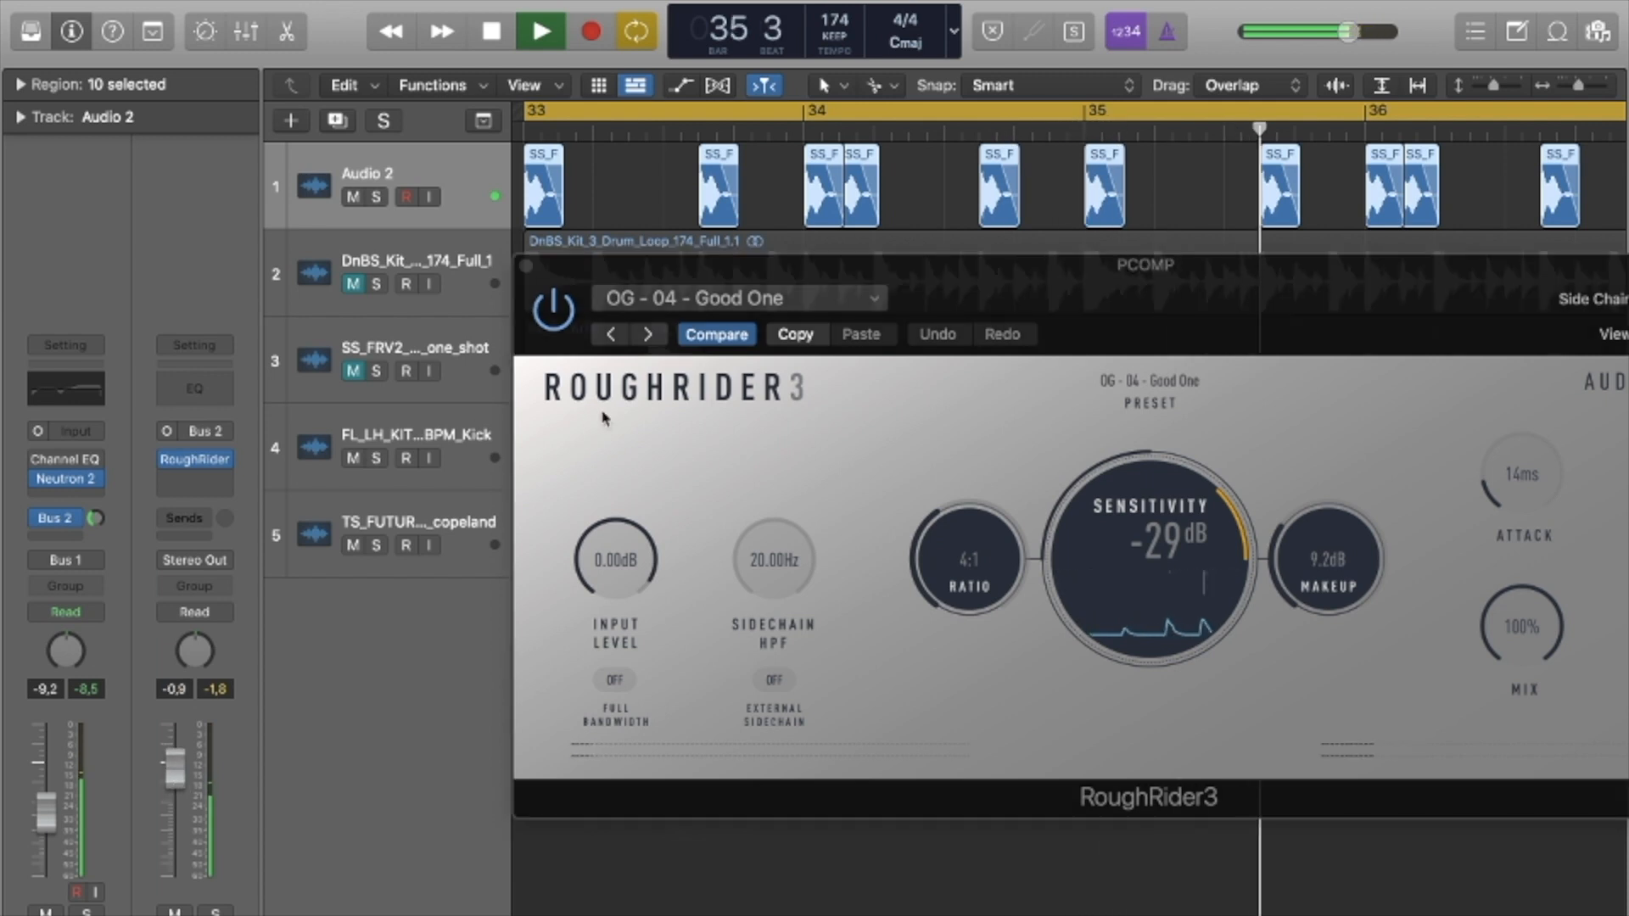
Try the OG - 05 - Heavy Duty and 01 - Nice Start presets, adjusting the ratio, and return to OG - 04 - Good One.
click(649, 335)
click(554, 313)
click(554, 312)
click(661, 335)
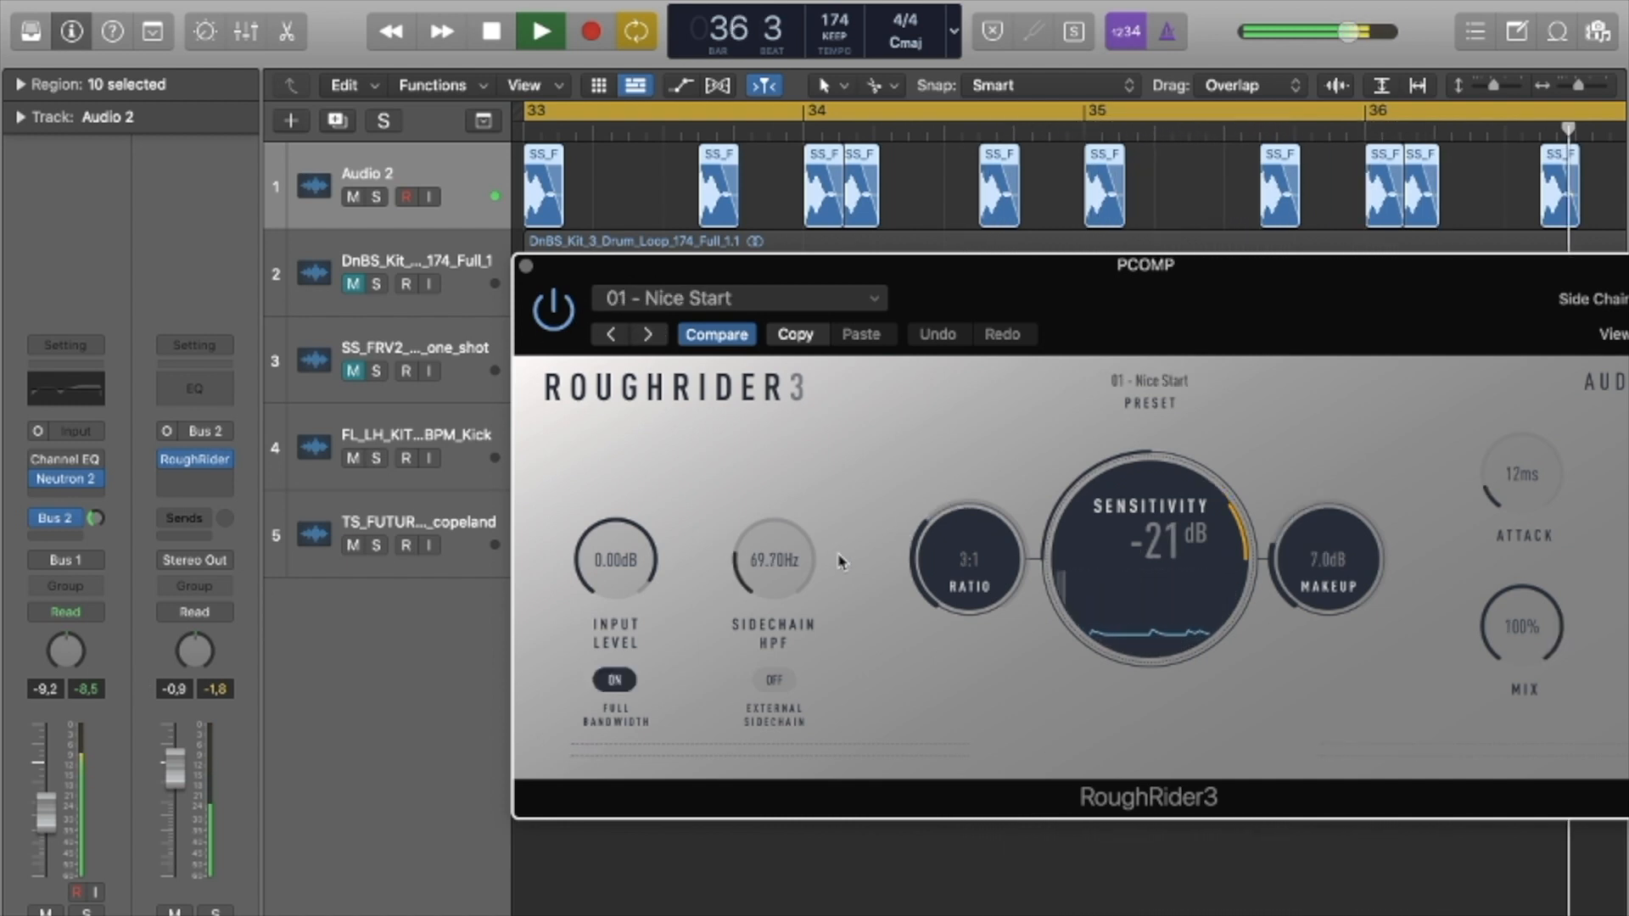
drag(961, 586, 922, 560)
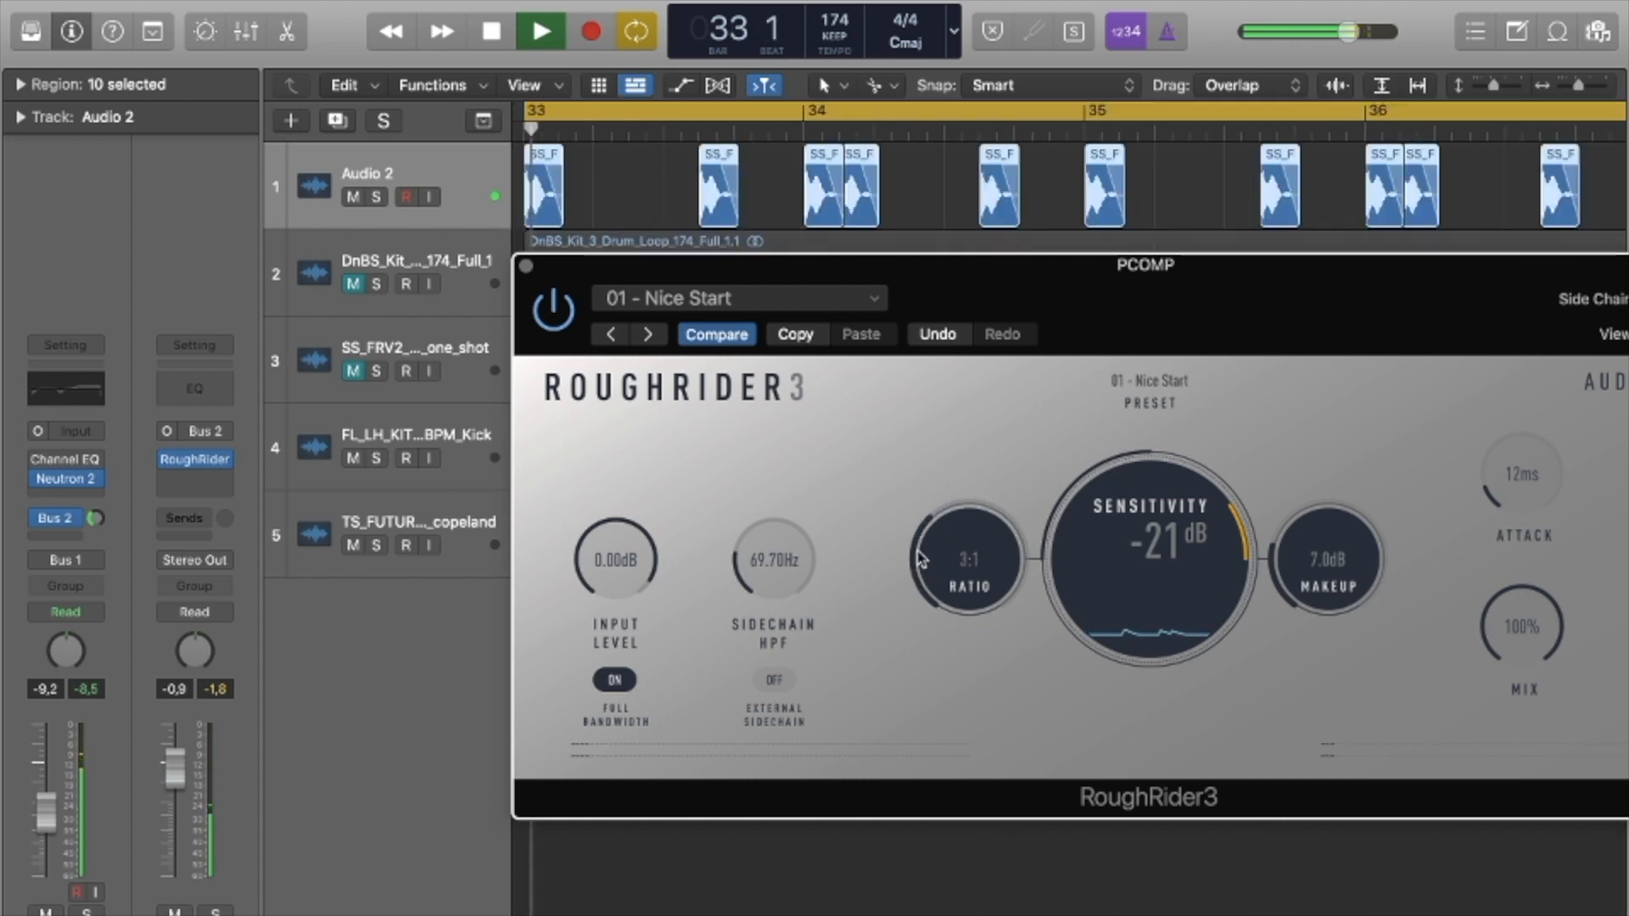
click(612, 332)
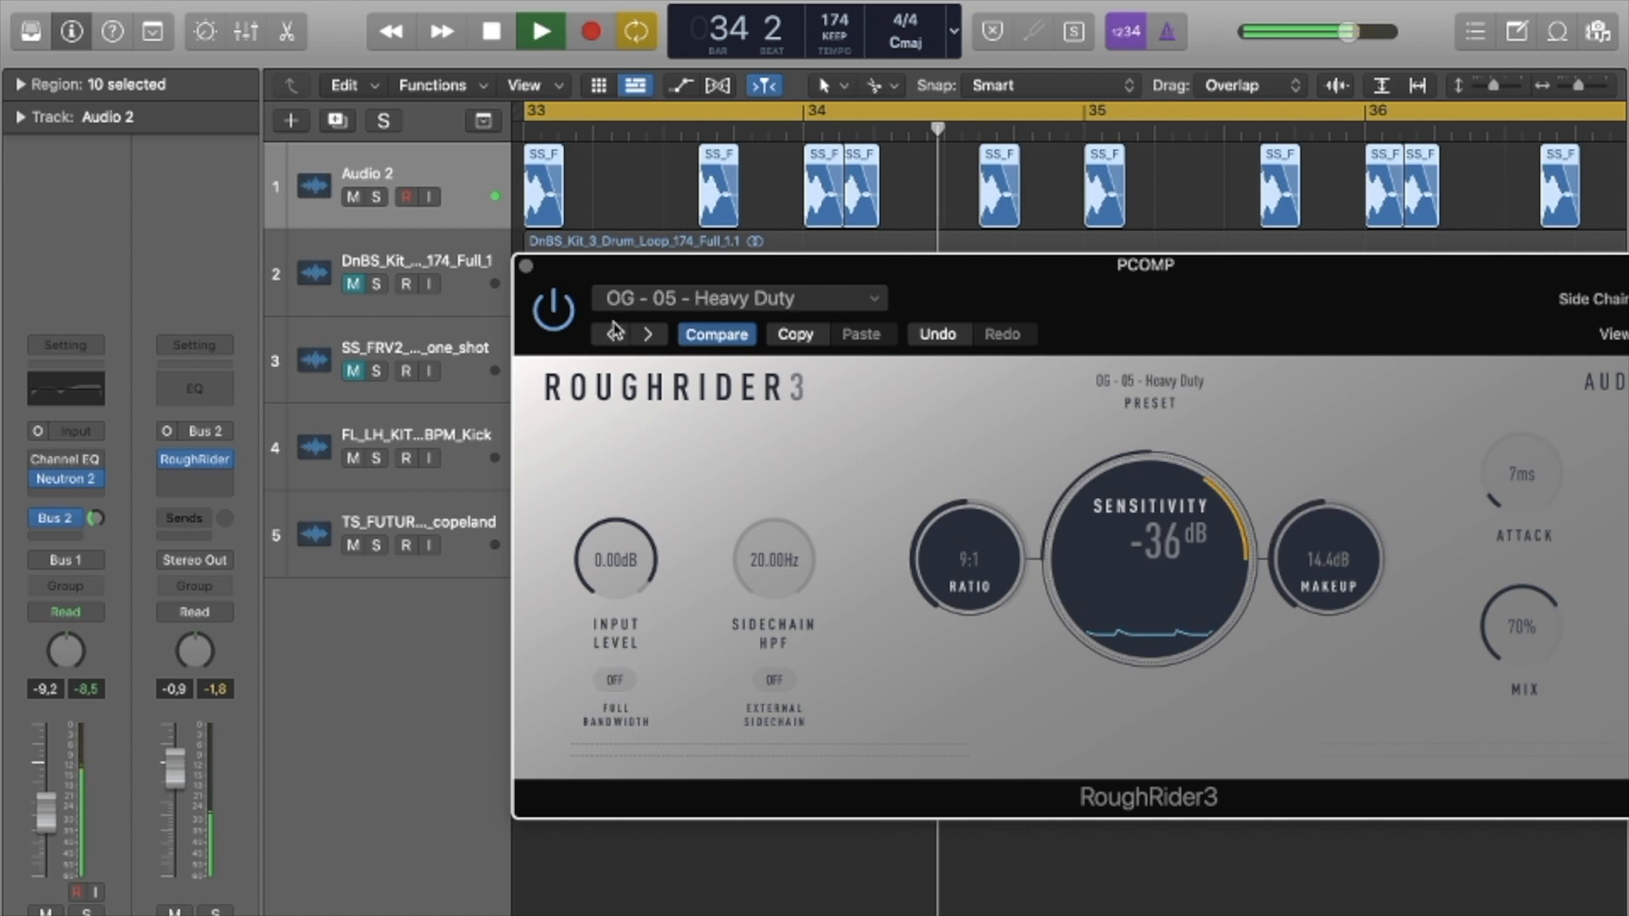
click(613, 335)
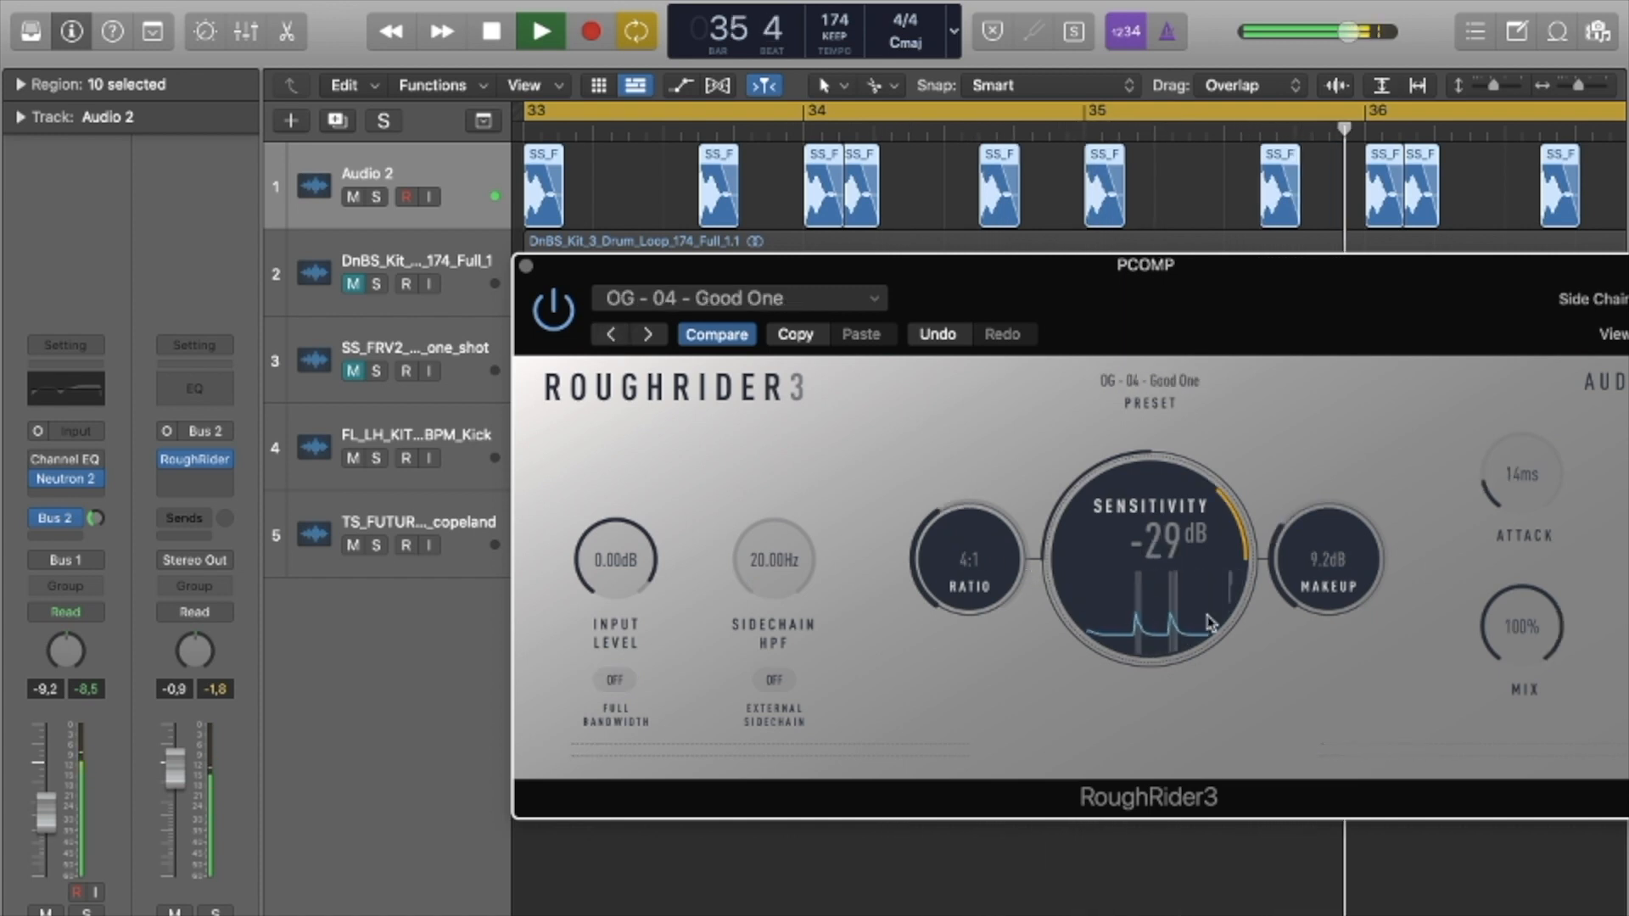
Set RoughRider3's sensitivity to -30 dB and attack to 16 ms, and compare the result against bypass.
drag(1227, 549, 1153, 484)
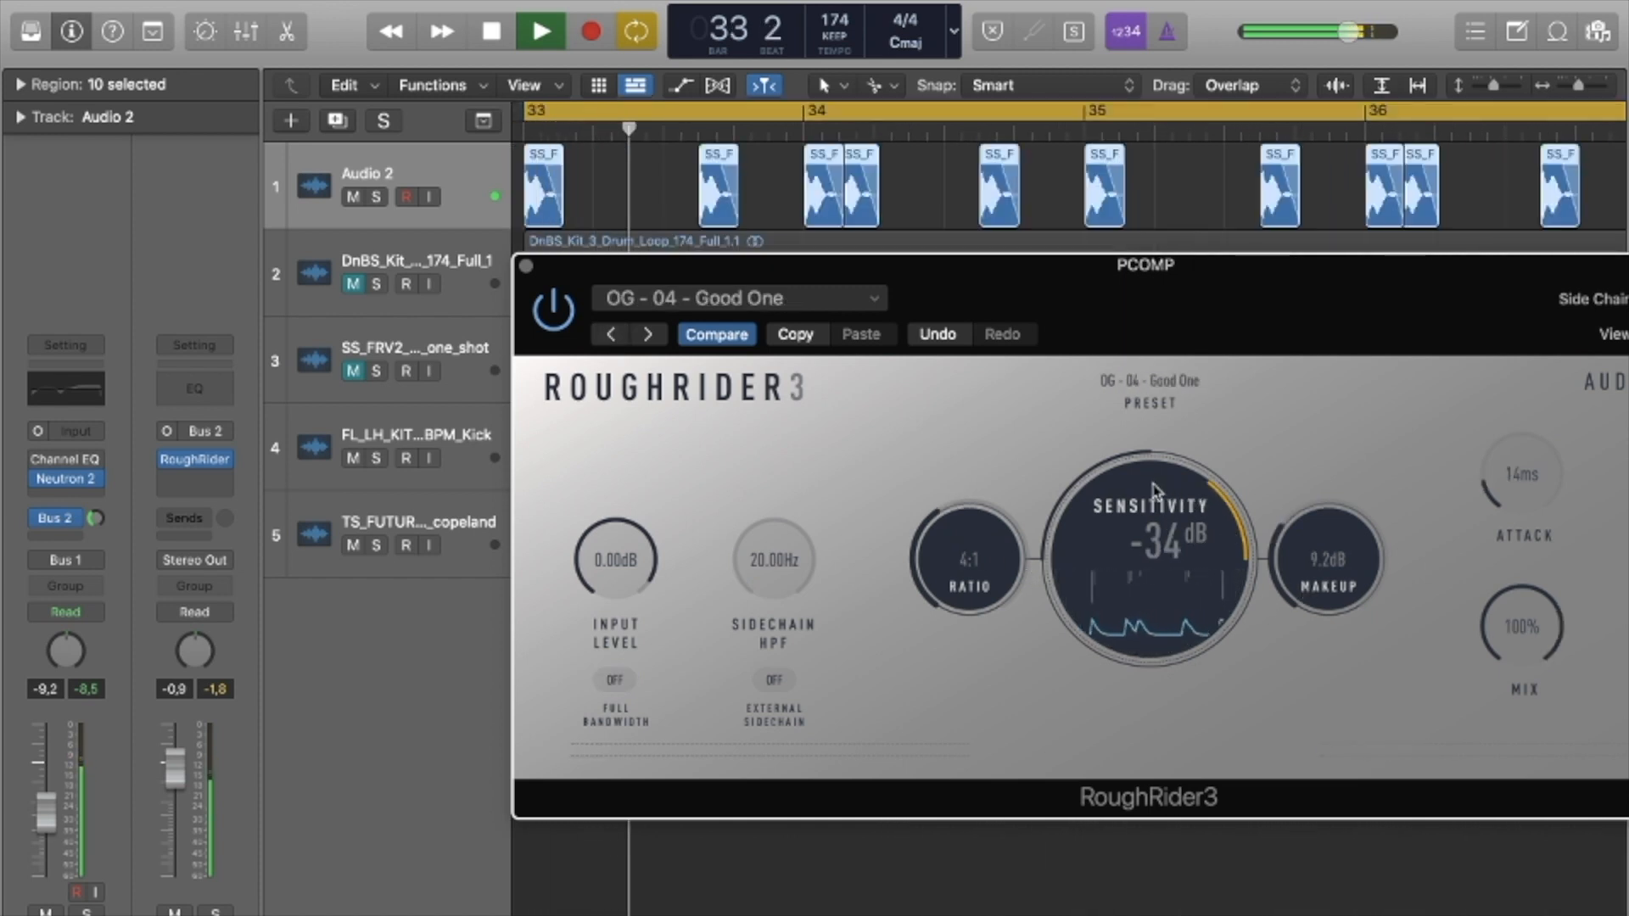
drag(1048, 566, 1262, 550)
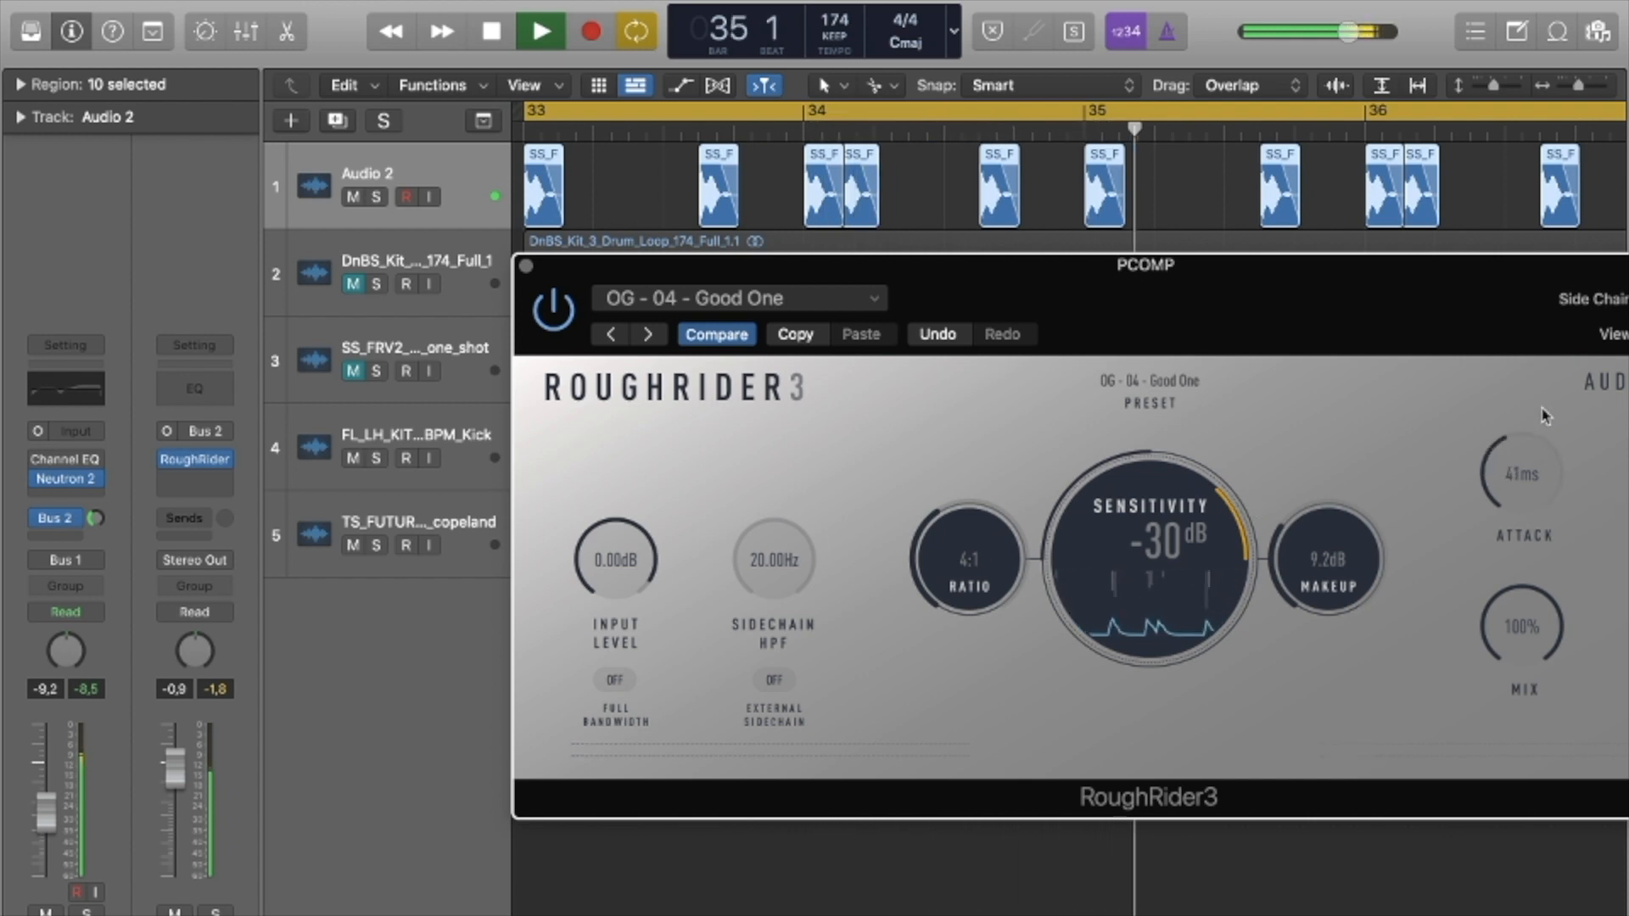
drag(1586, 373, 1536, 464)
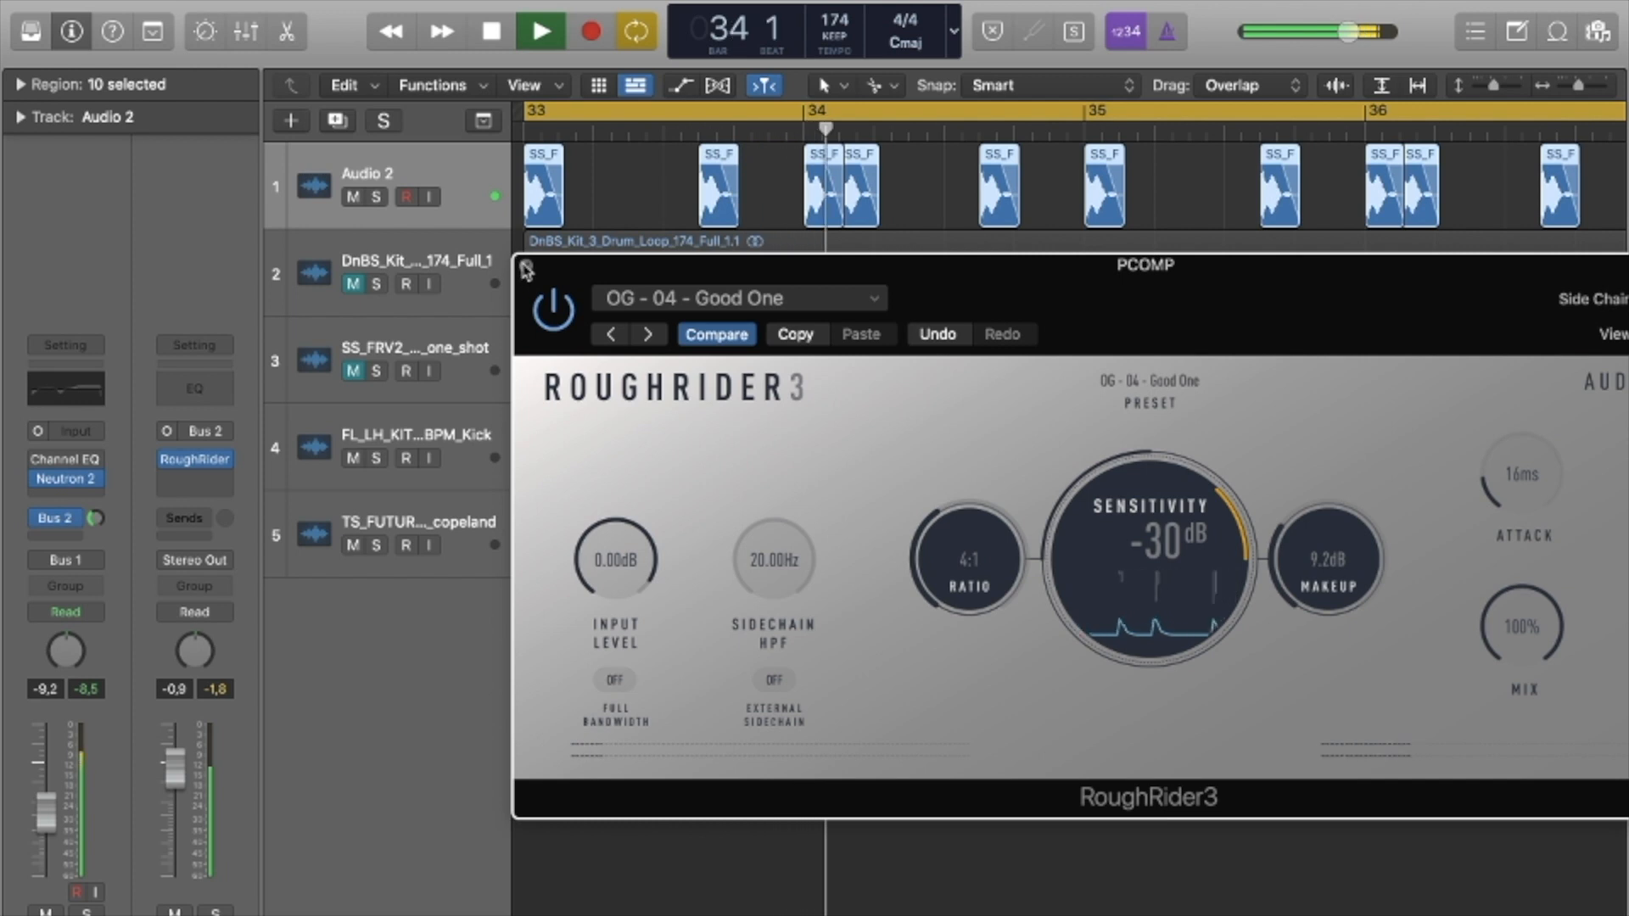
click(562, 322)
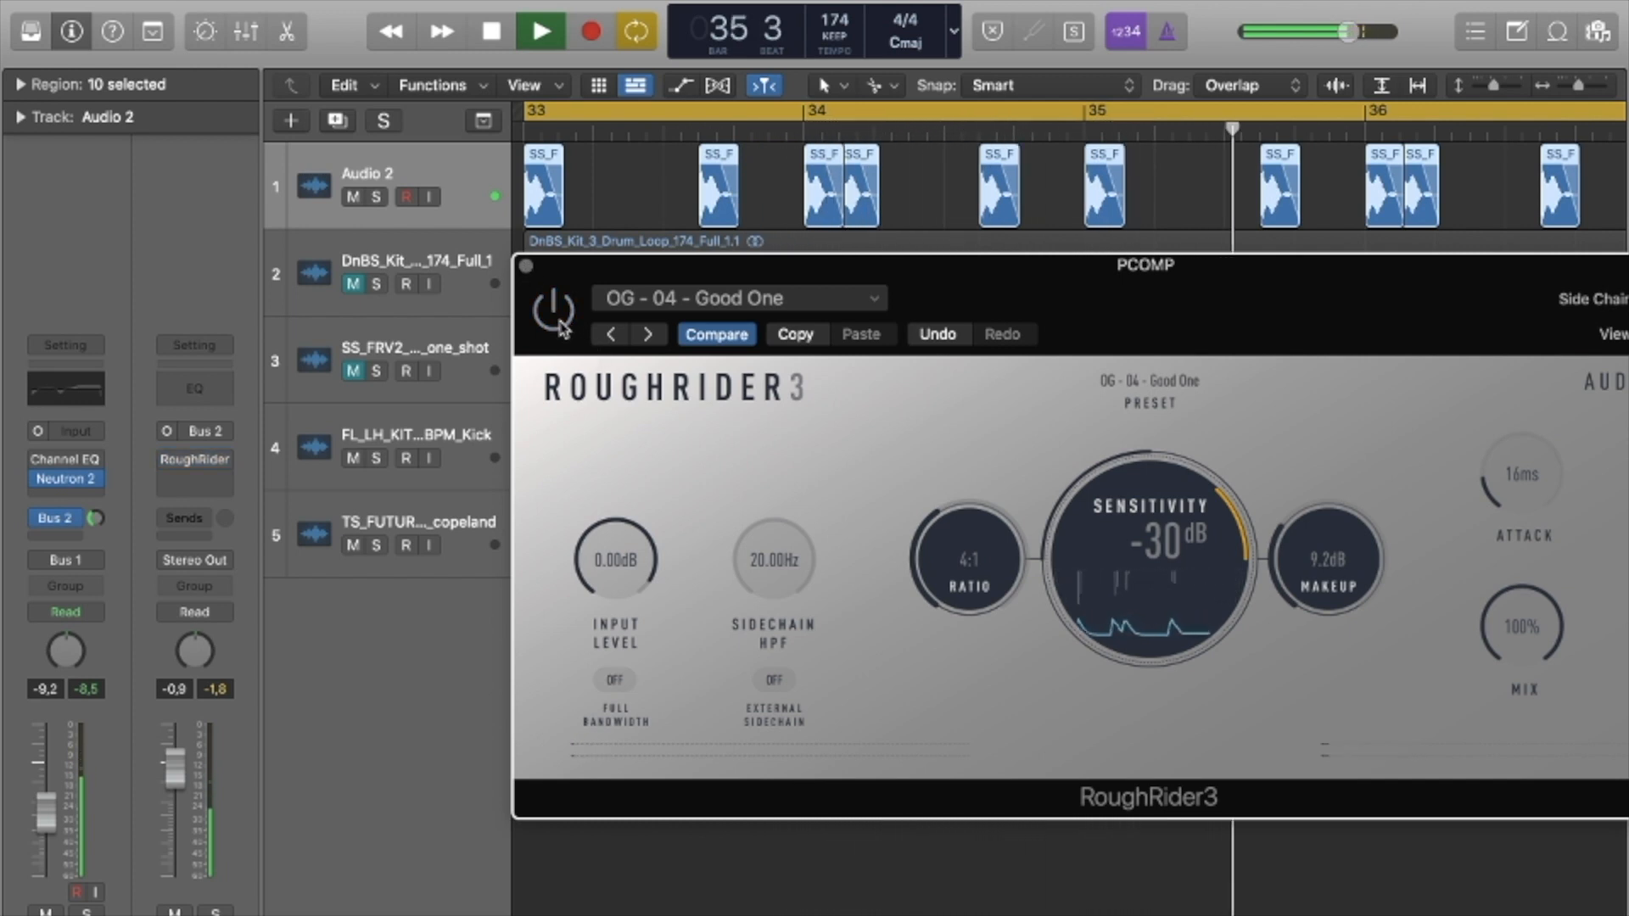
click(561, 325)
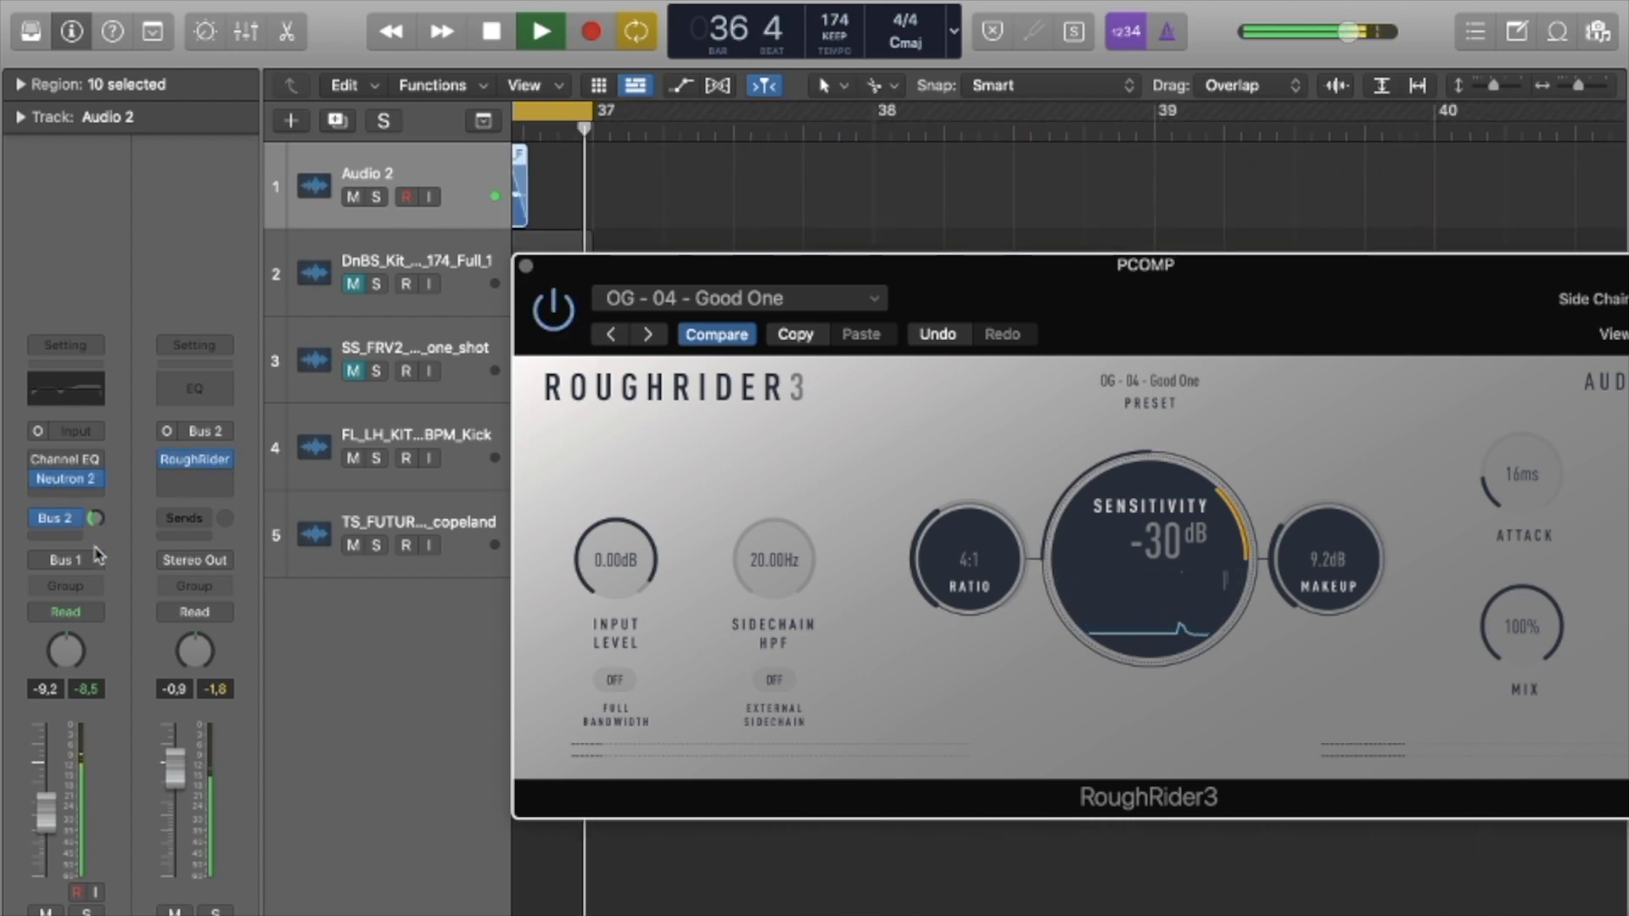
Set the Audio 2 track's send to Bus 2 to about -25.3 dB and close the RoughRider3 window.
mouse_move(97, 519)
mouse_down()
mouse_move(97, 556)
mouse_move(97, 514)
mouse_up()
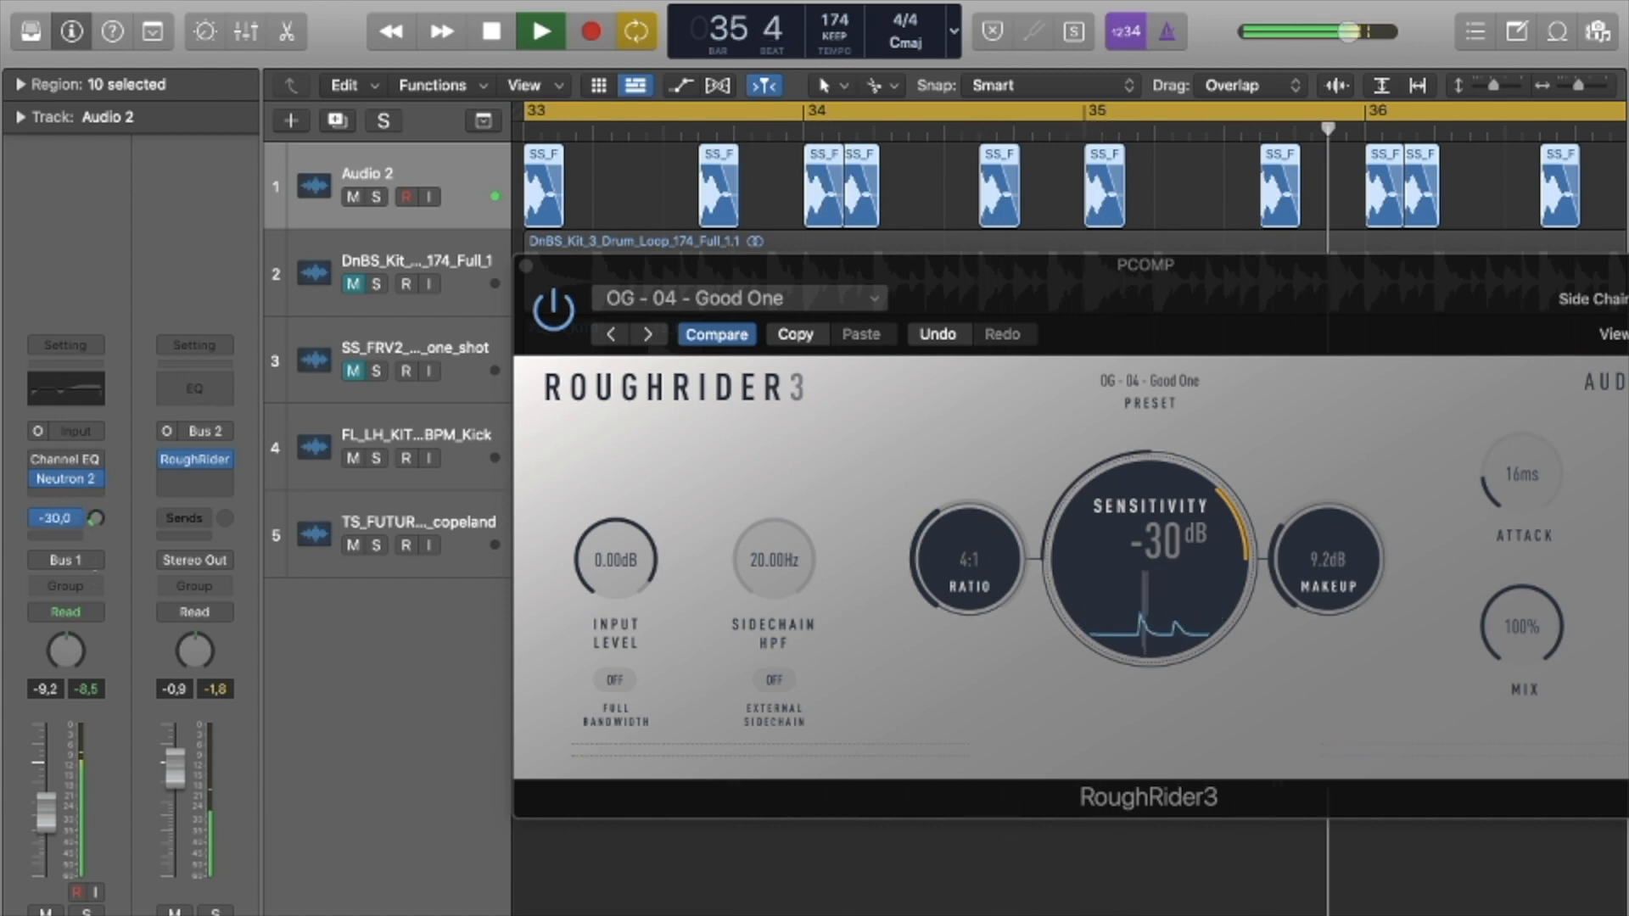
drag(97, 519, 97, 501)
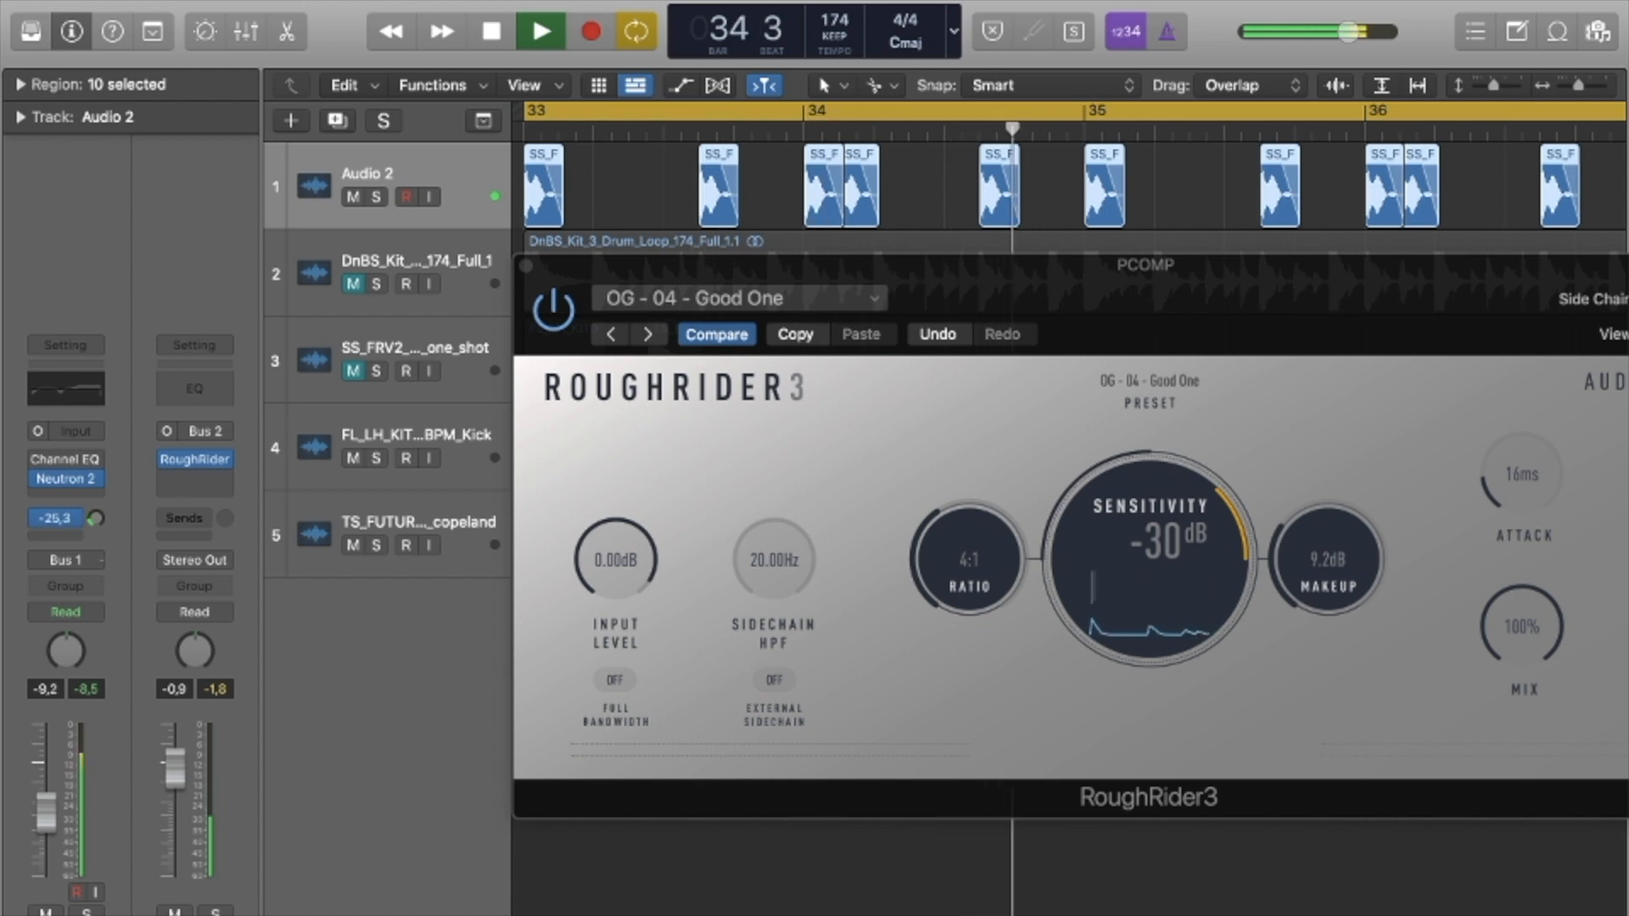
click(194, 460)
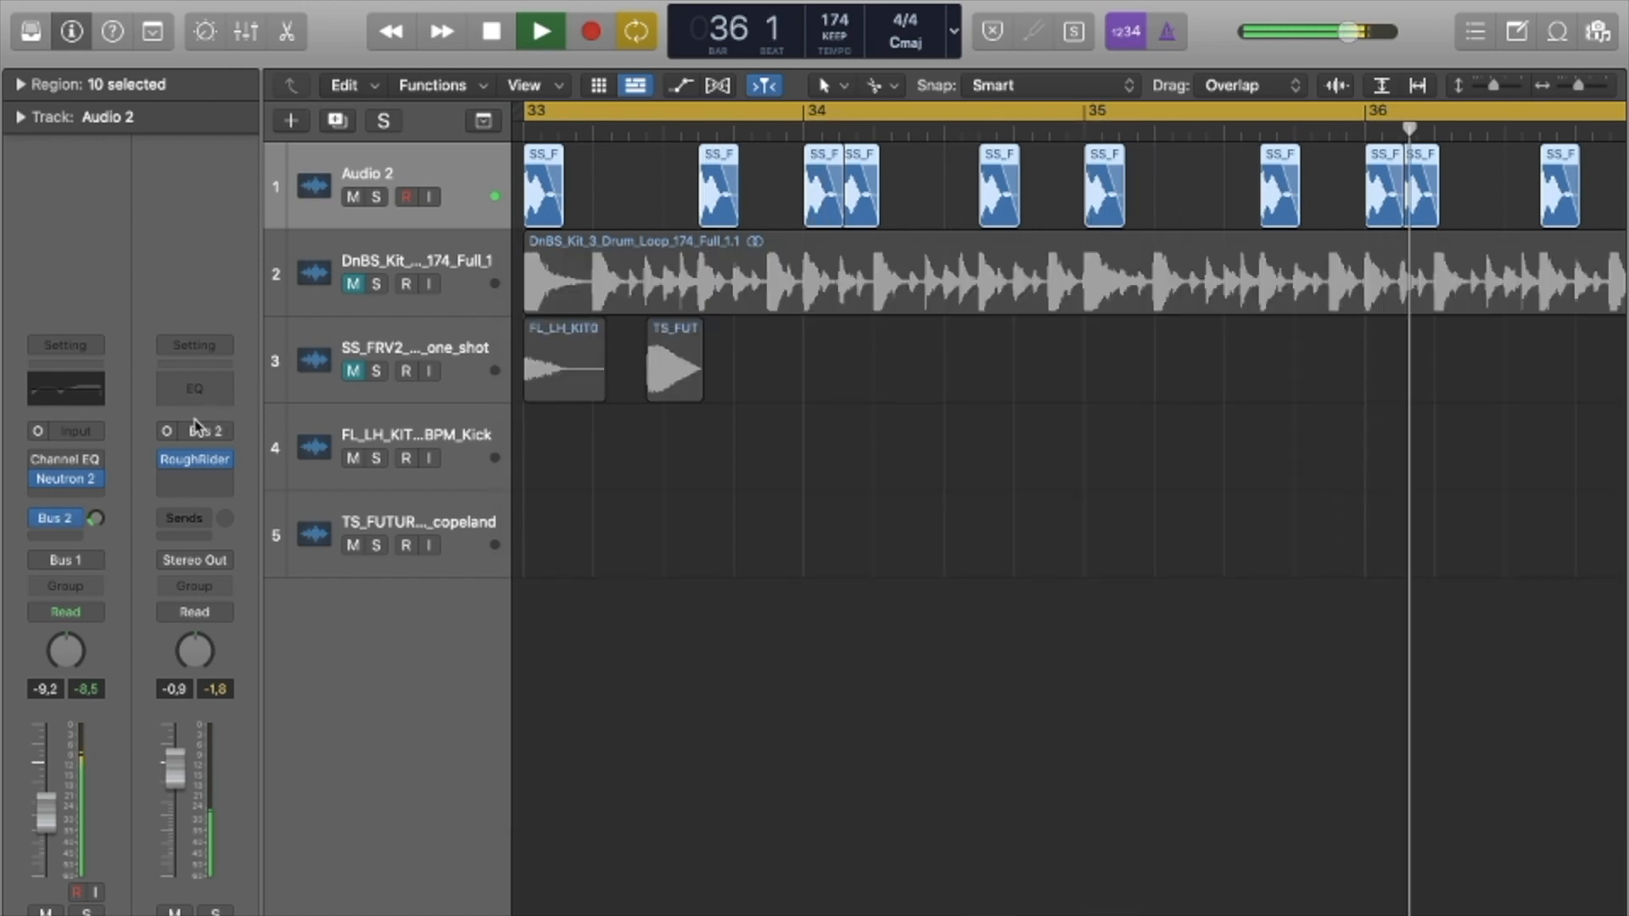
Add a Channel EQ to the Bus 2 channel and enable its low cut at 63.5 Hz while listening.
click(194, 389)
click(588, 383)
key(space)
drag(562, 563, 709, 582)
key(space)
key(space)
Compare the kick with the Audio 2 track's Channel EQ on and off, and close that EQ window.
mouse_move(72, 461)
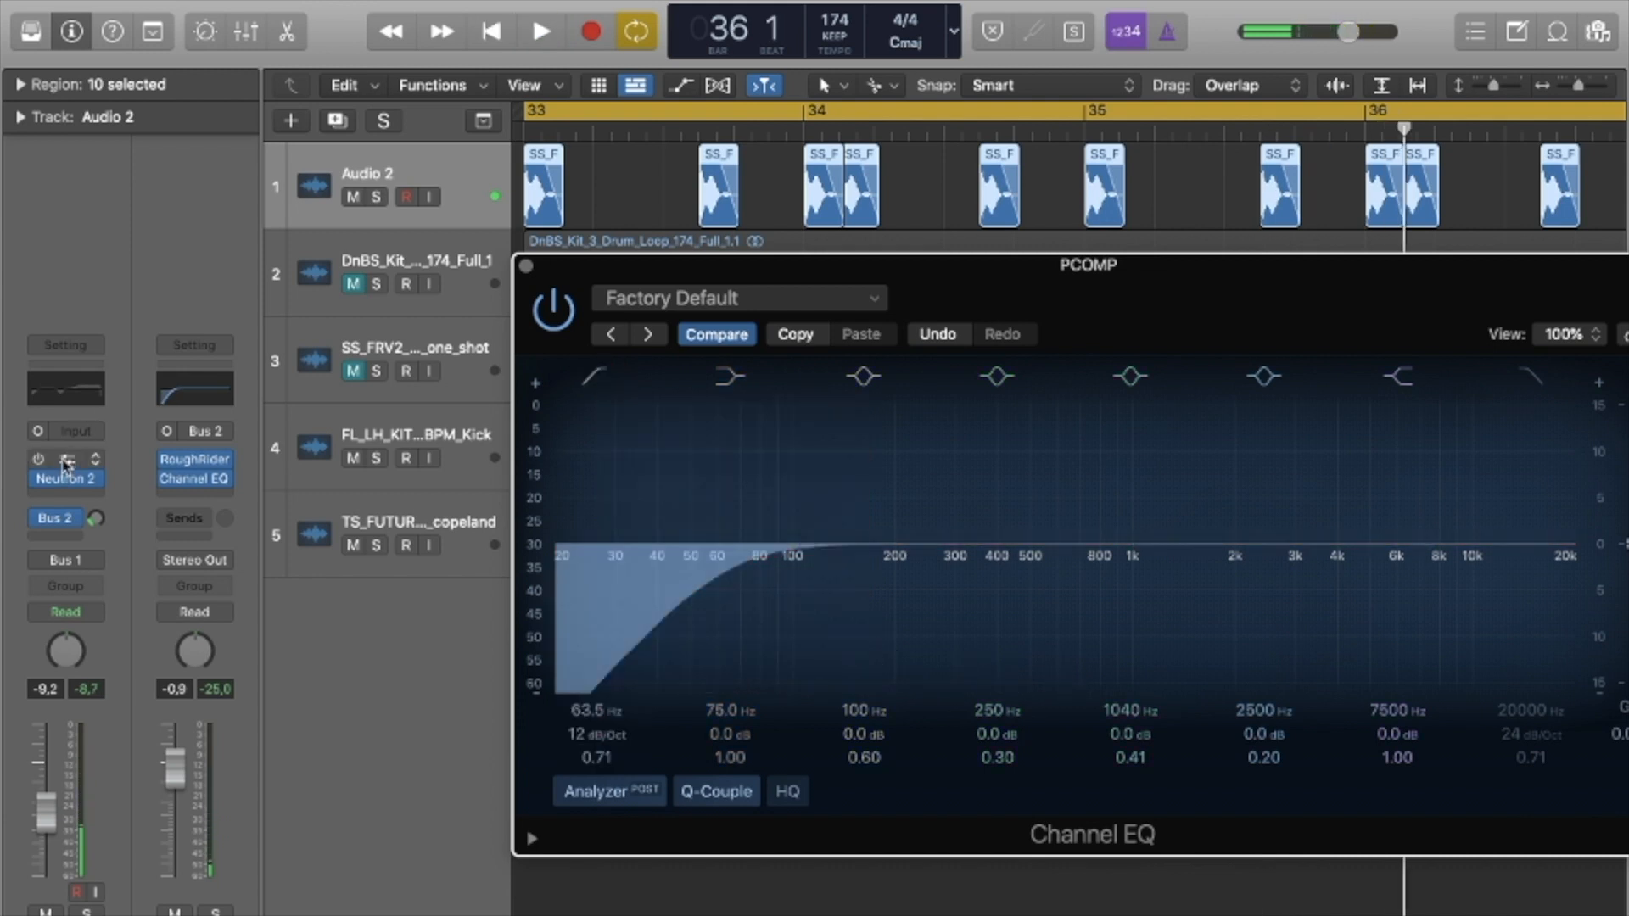
click(67, 463)
key(space)
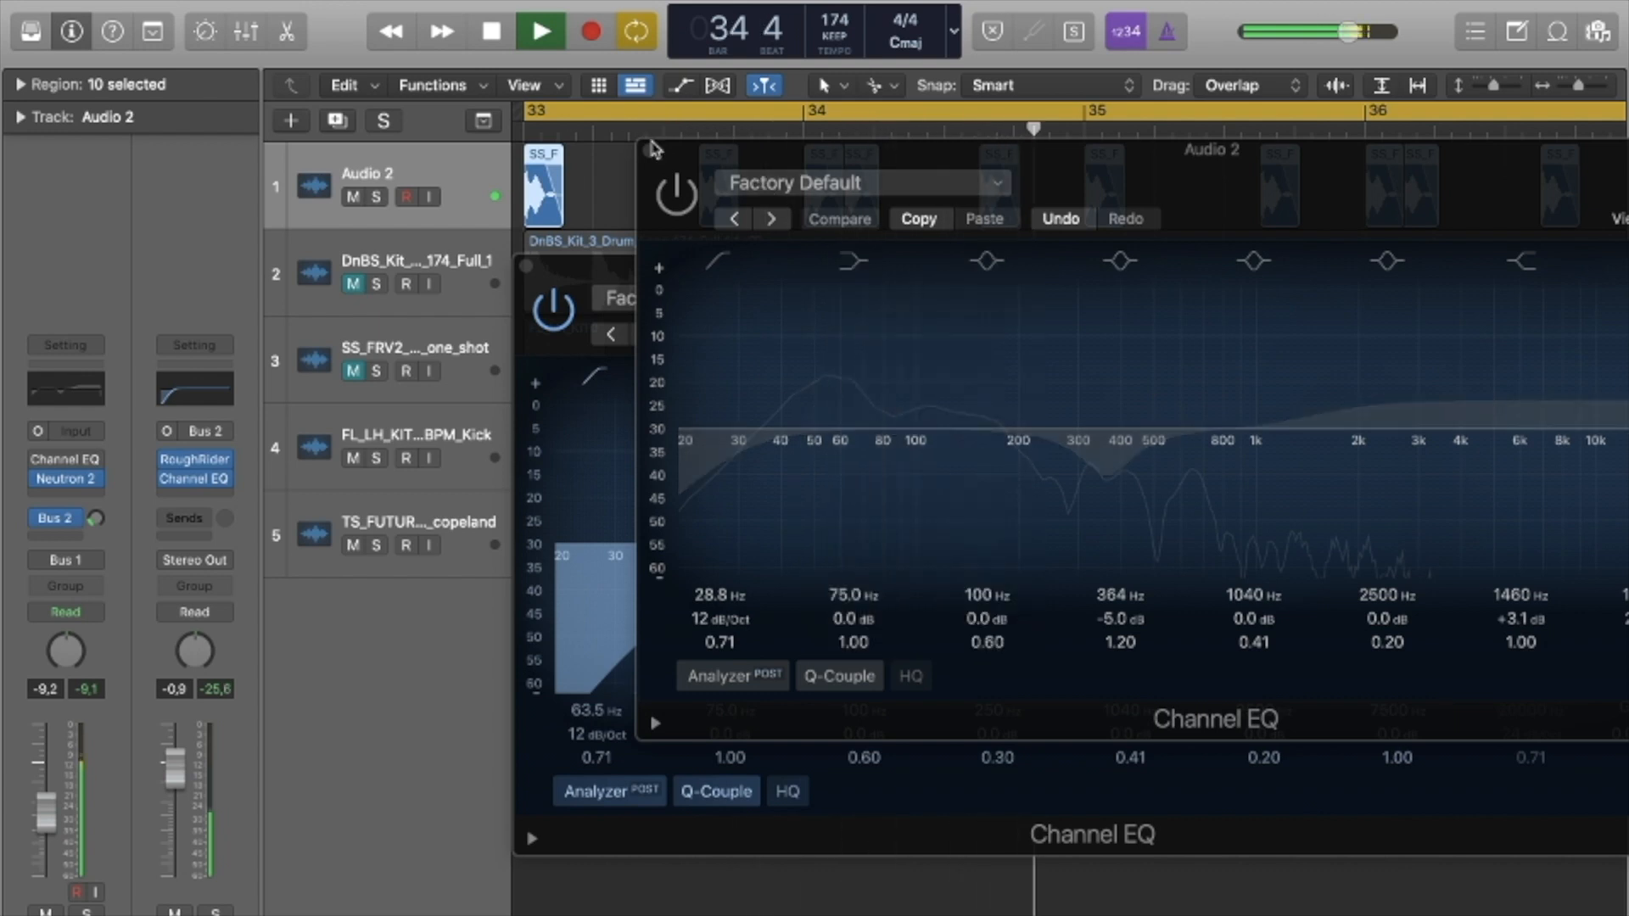
click(657, 187)
click(668, 190)
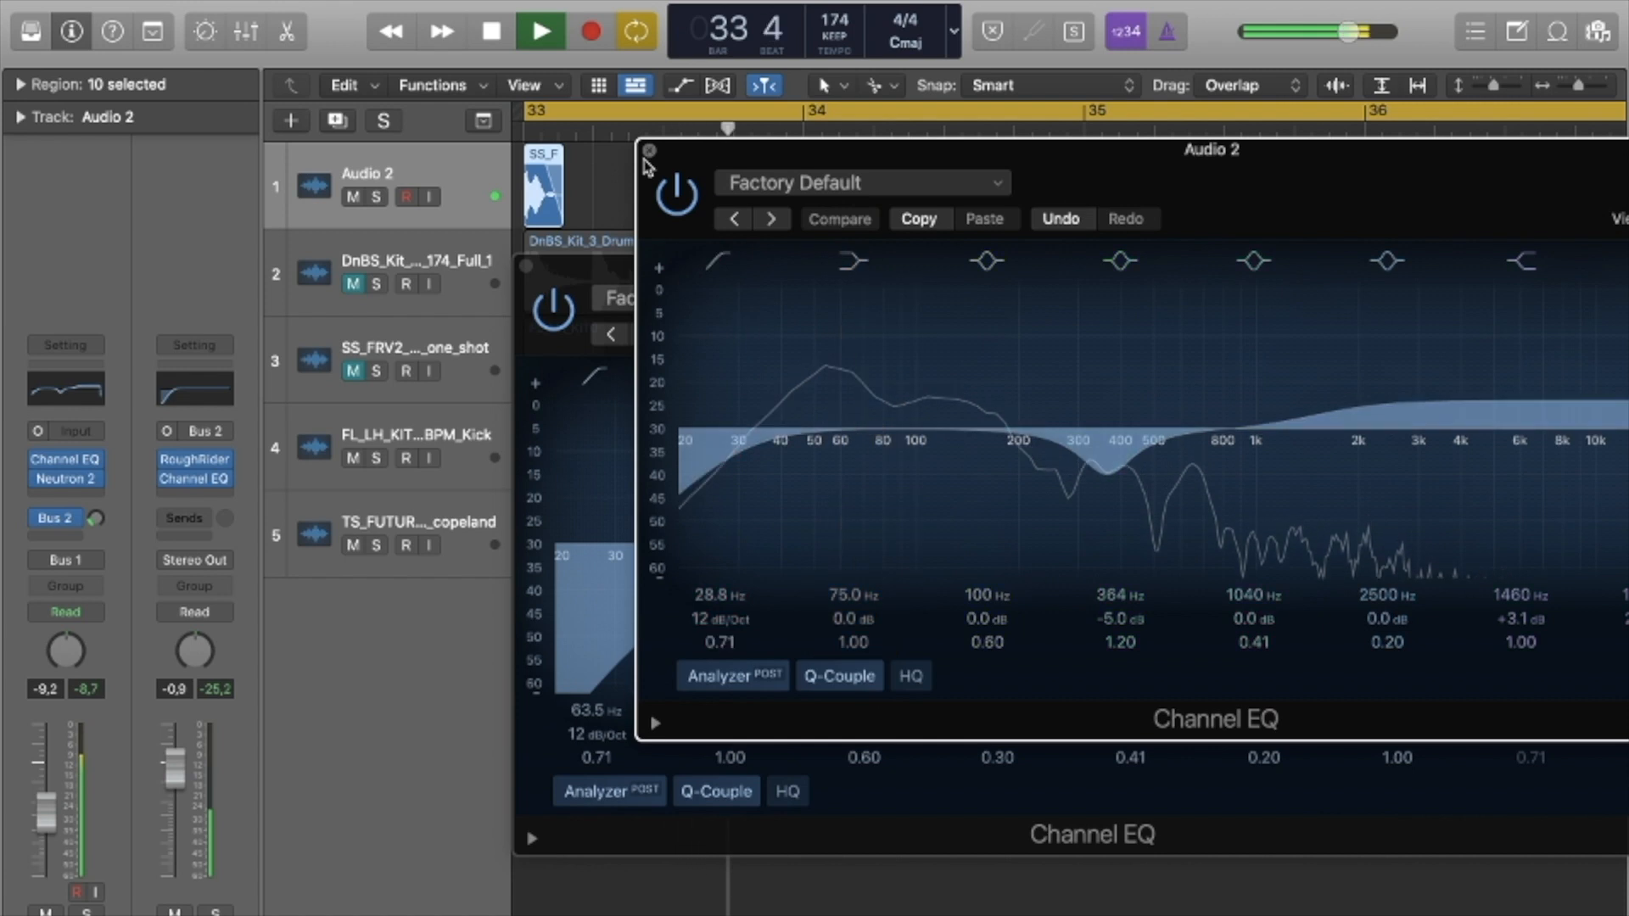
click(650, 152)
Stop playback and lower the Bus 2 Channel EQ's low-cut frequency to 43.6 Hz.
key(space)
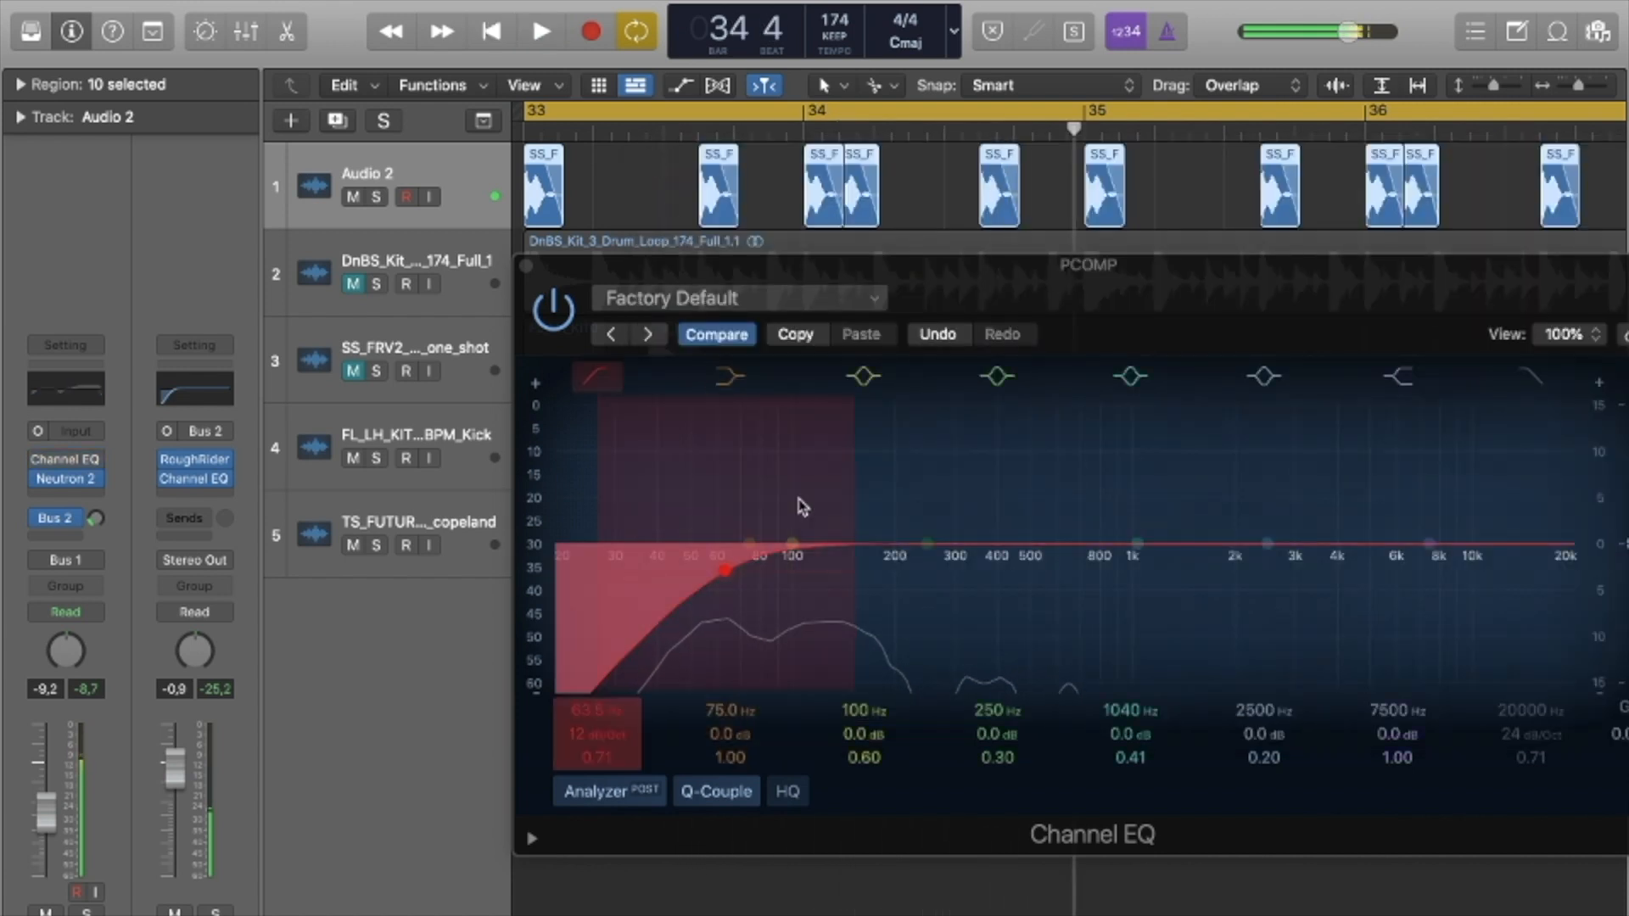
drag(775, 587, 716, 589)
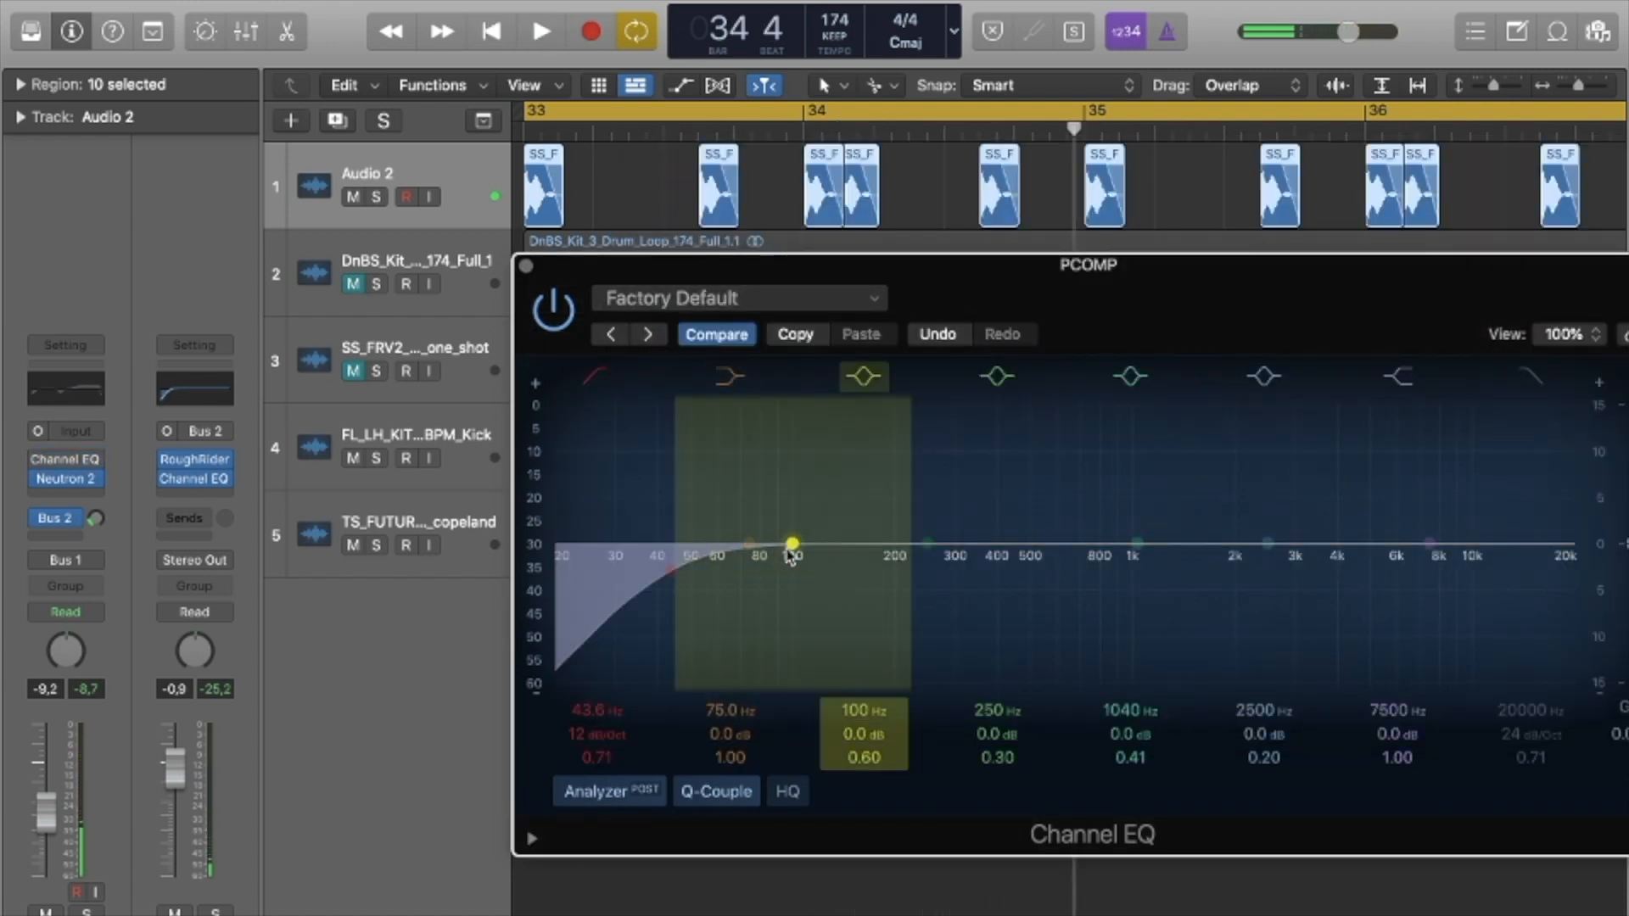
Boost the Bus 2 Channel EQ's green band about 2.8 dB at 59 Hz with a Q of 1.20, and disable its low shelf.
drag(928, 543, 762, 513)
drag(983, 761, 983, 760)
key(space)
click(715, 375)
drag(762, 513, 722, 482)
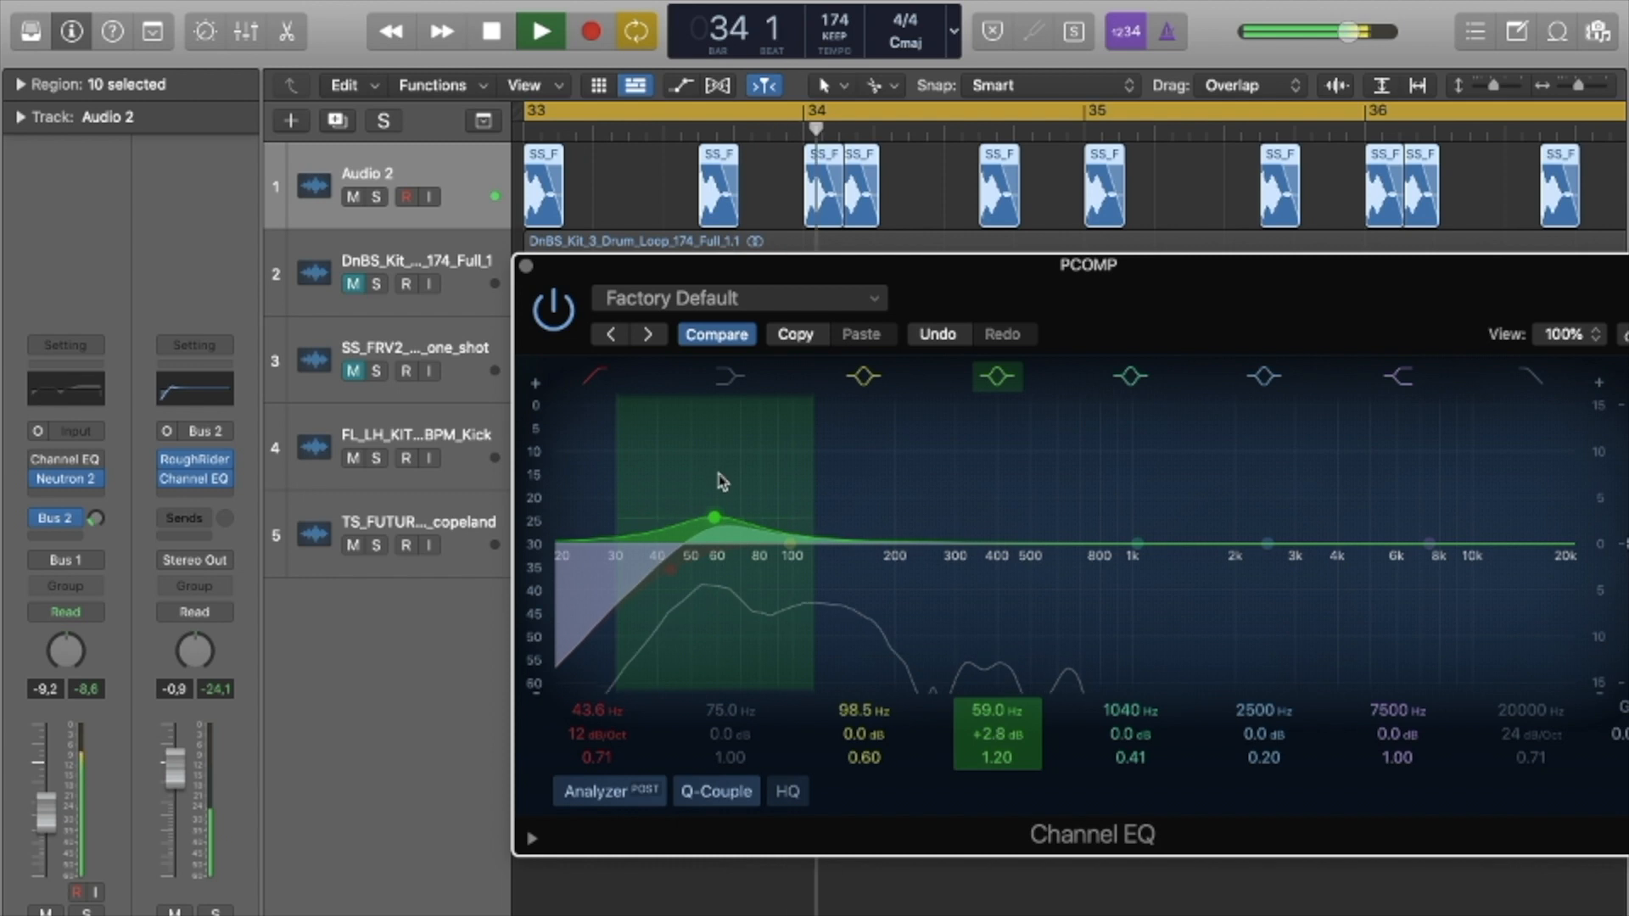
Cut the Bus 2 Channel EQ about 2.2 dB at 1180 Hz and raise its high shelf 2.5 dB at 3900 Hz.
drag(1426, 543, 1412, 582)
mouse_move(1136, 543)
mouse_down()
mouse_move(1127, 611)
mouse_move(1138, 582)
mouse_move(1167, 575)
mouse_move(1010, 576)
mouse_move(1198, 573)
mouse_up()
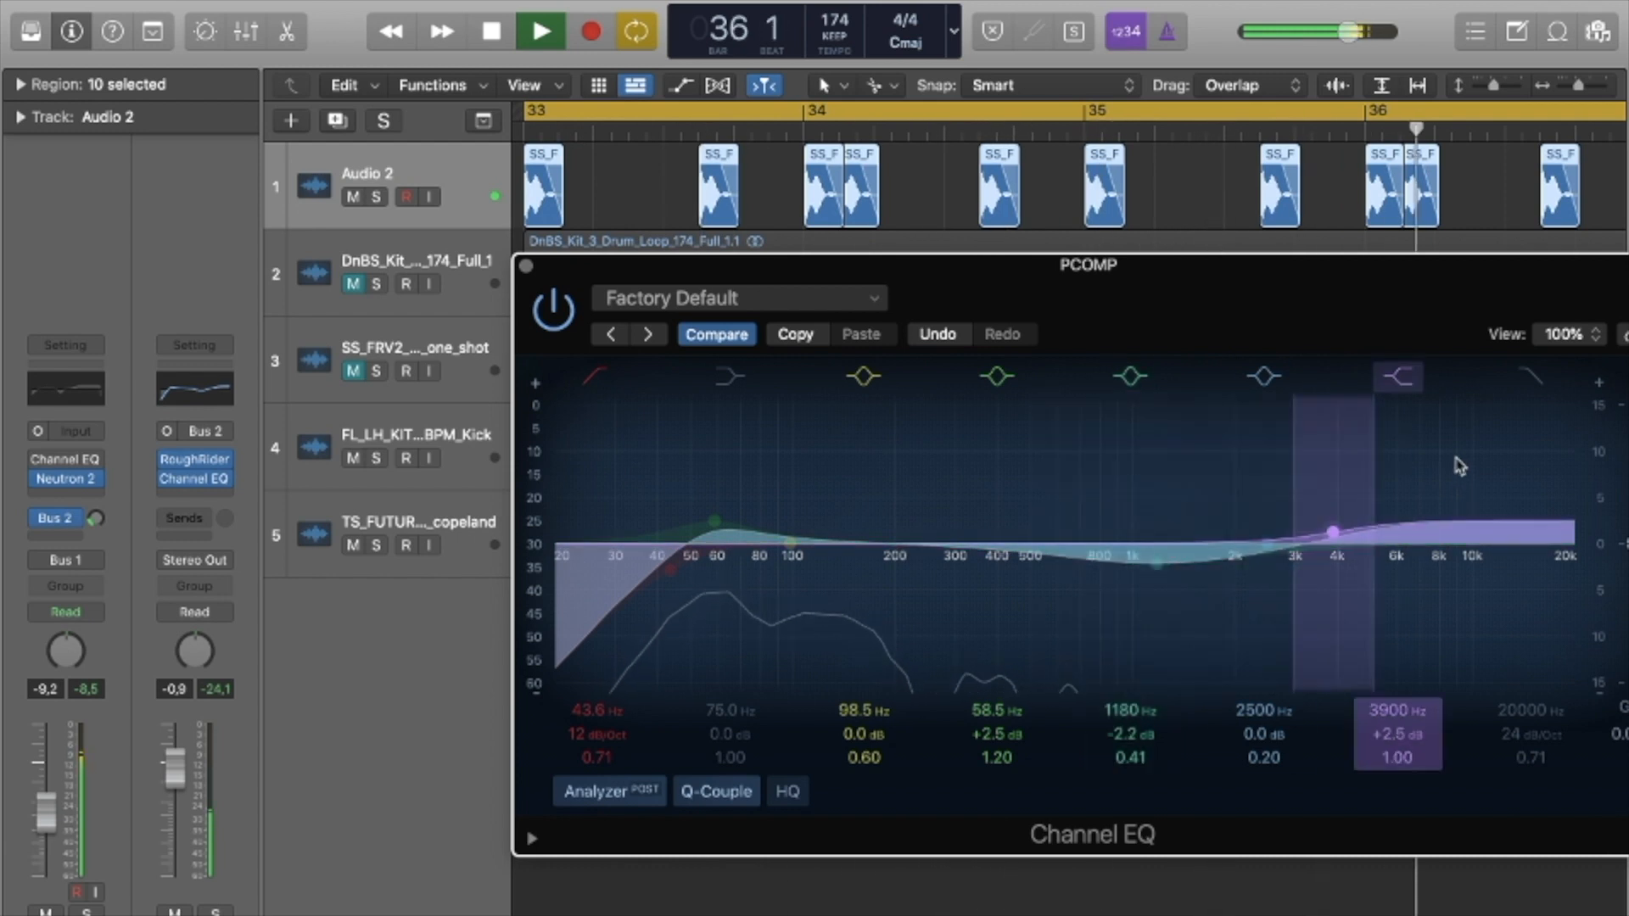
drag(731, 499, 735, 530)
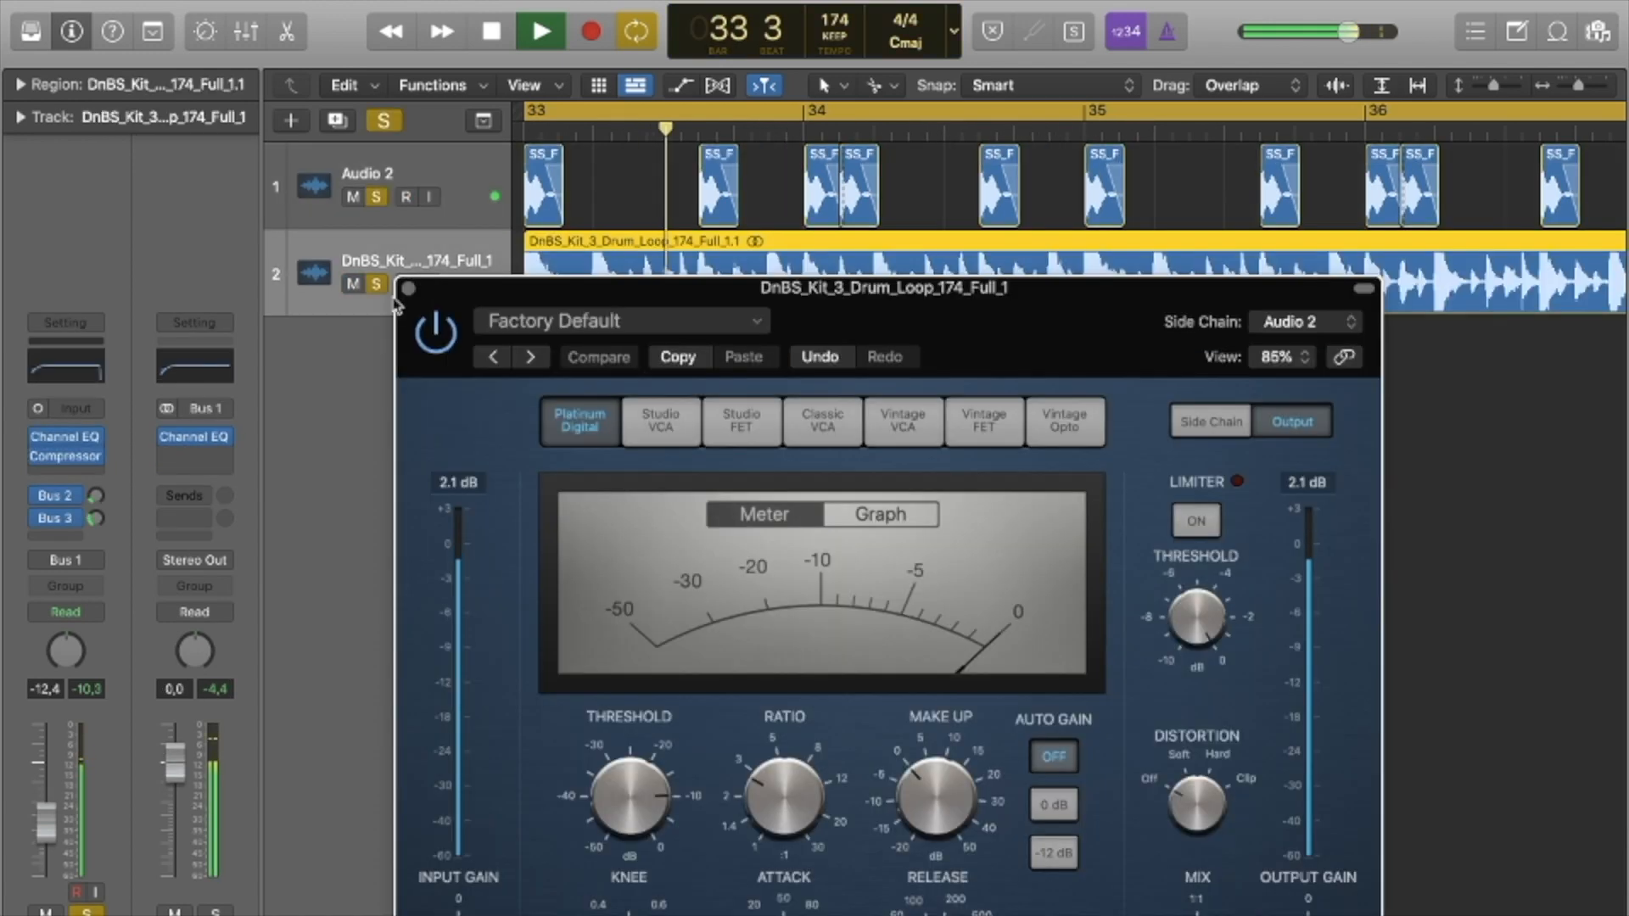
Lower the threshold of the drum loop's Compressor, side-chained from Audio 2, and set its attack to 14.5 ms.
drag(580, 304, 604, 19)
drag(654, 505, 649, 553)
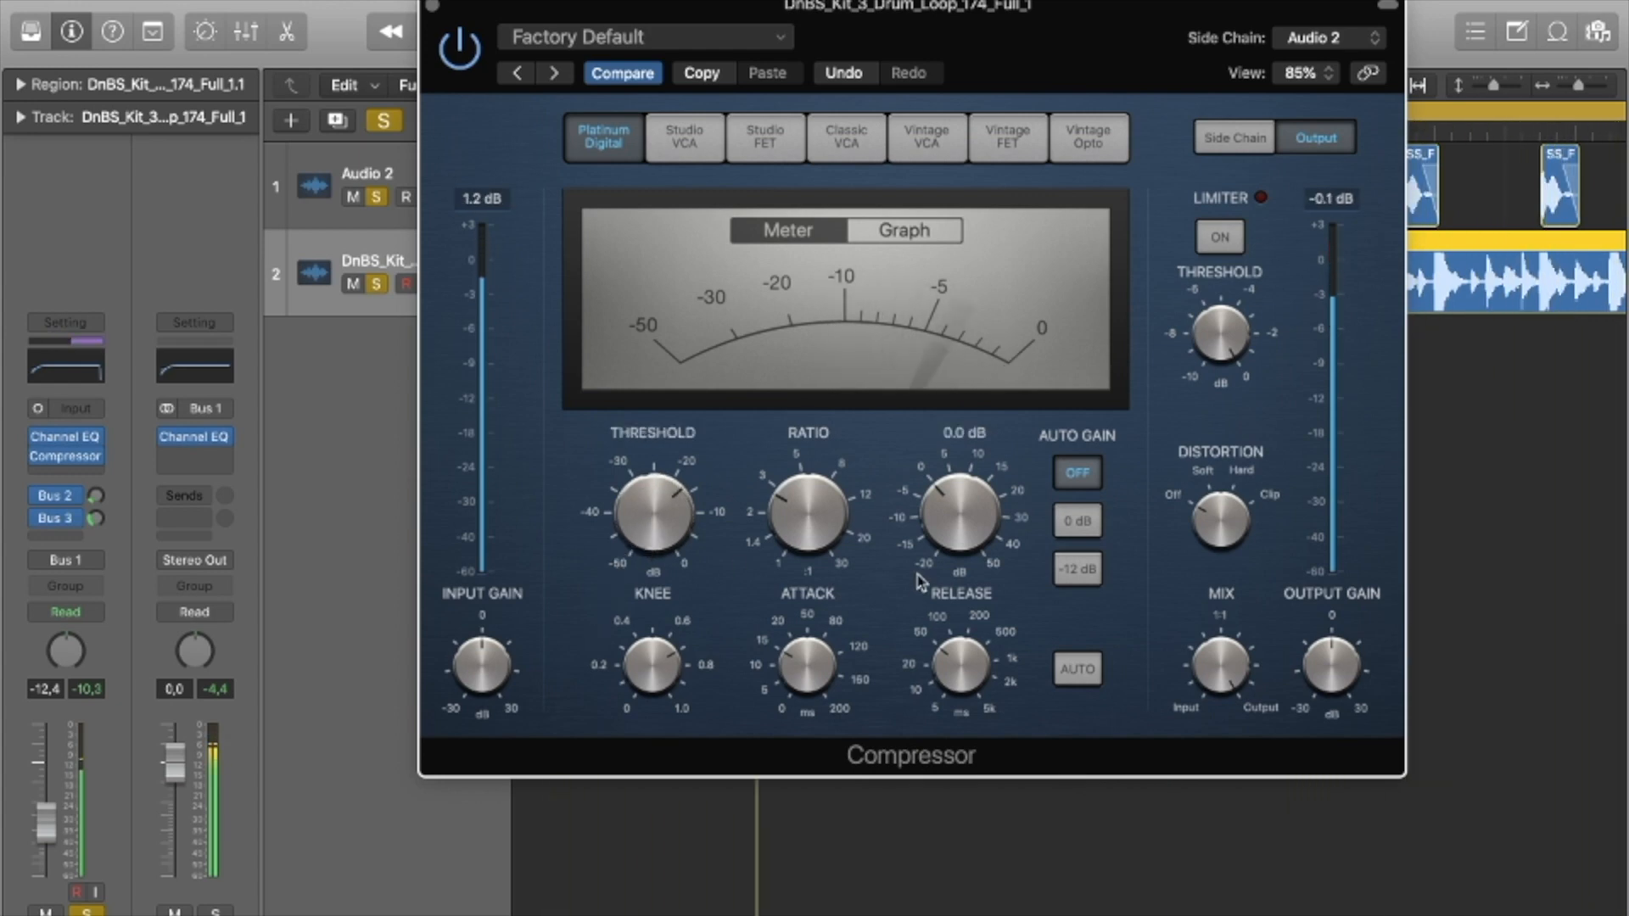
mouse_move(848, 9)
mouse_down()
mouse_move(809, 388)
mouse_move(839, 1)
mouse_up()
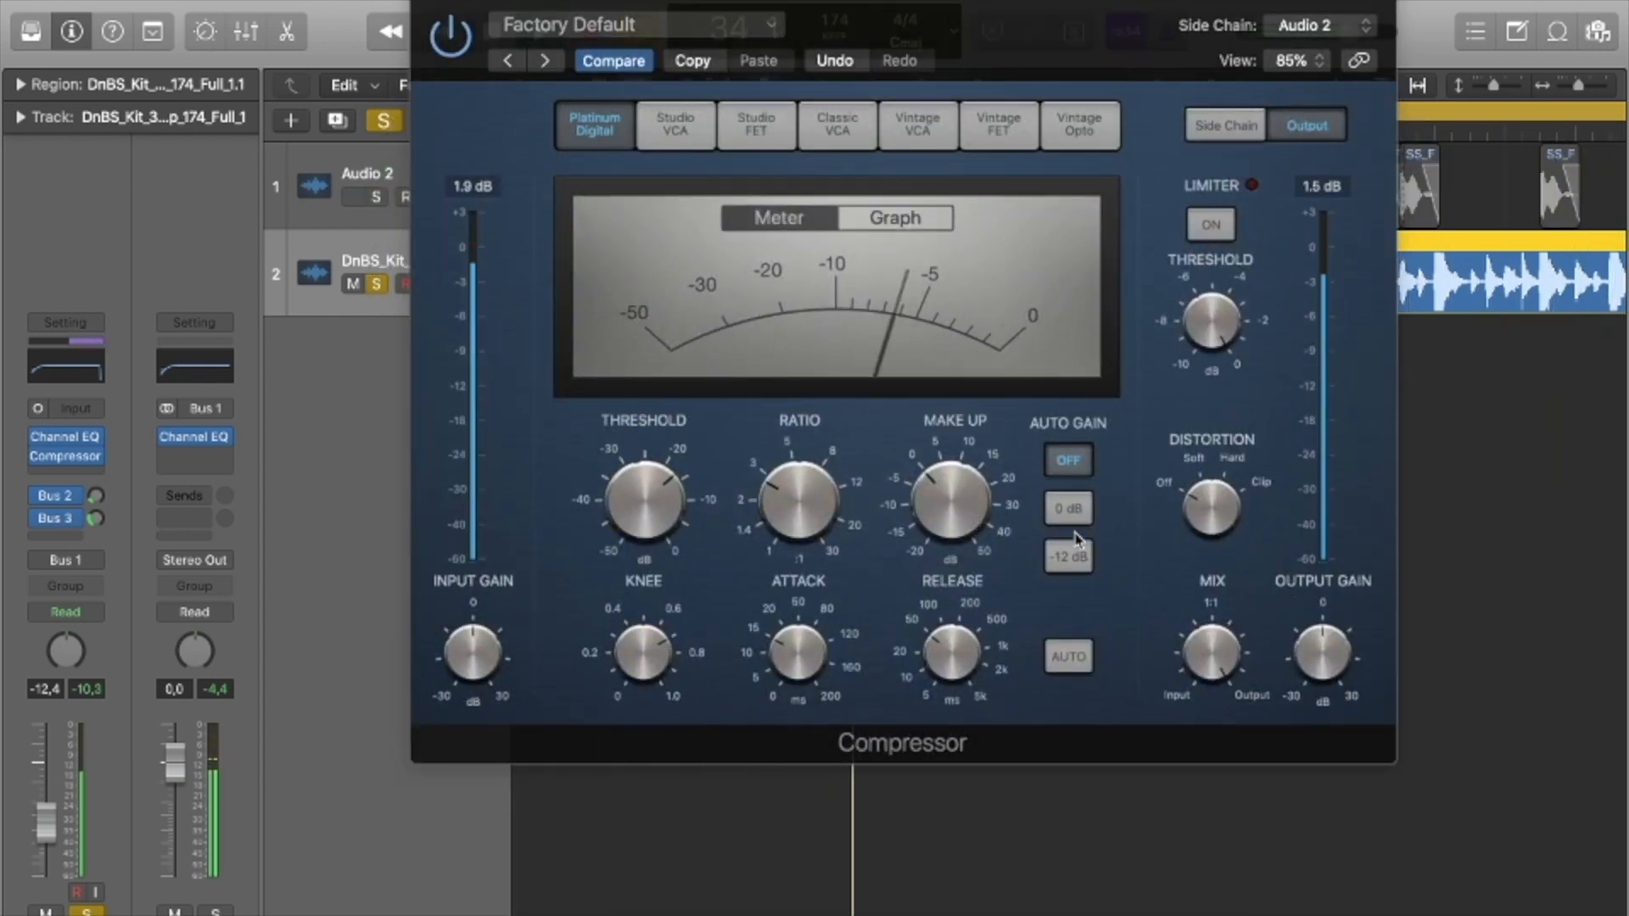
drag(798, 649, 818, 580)
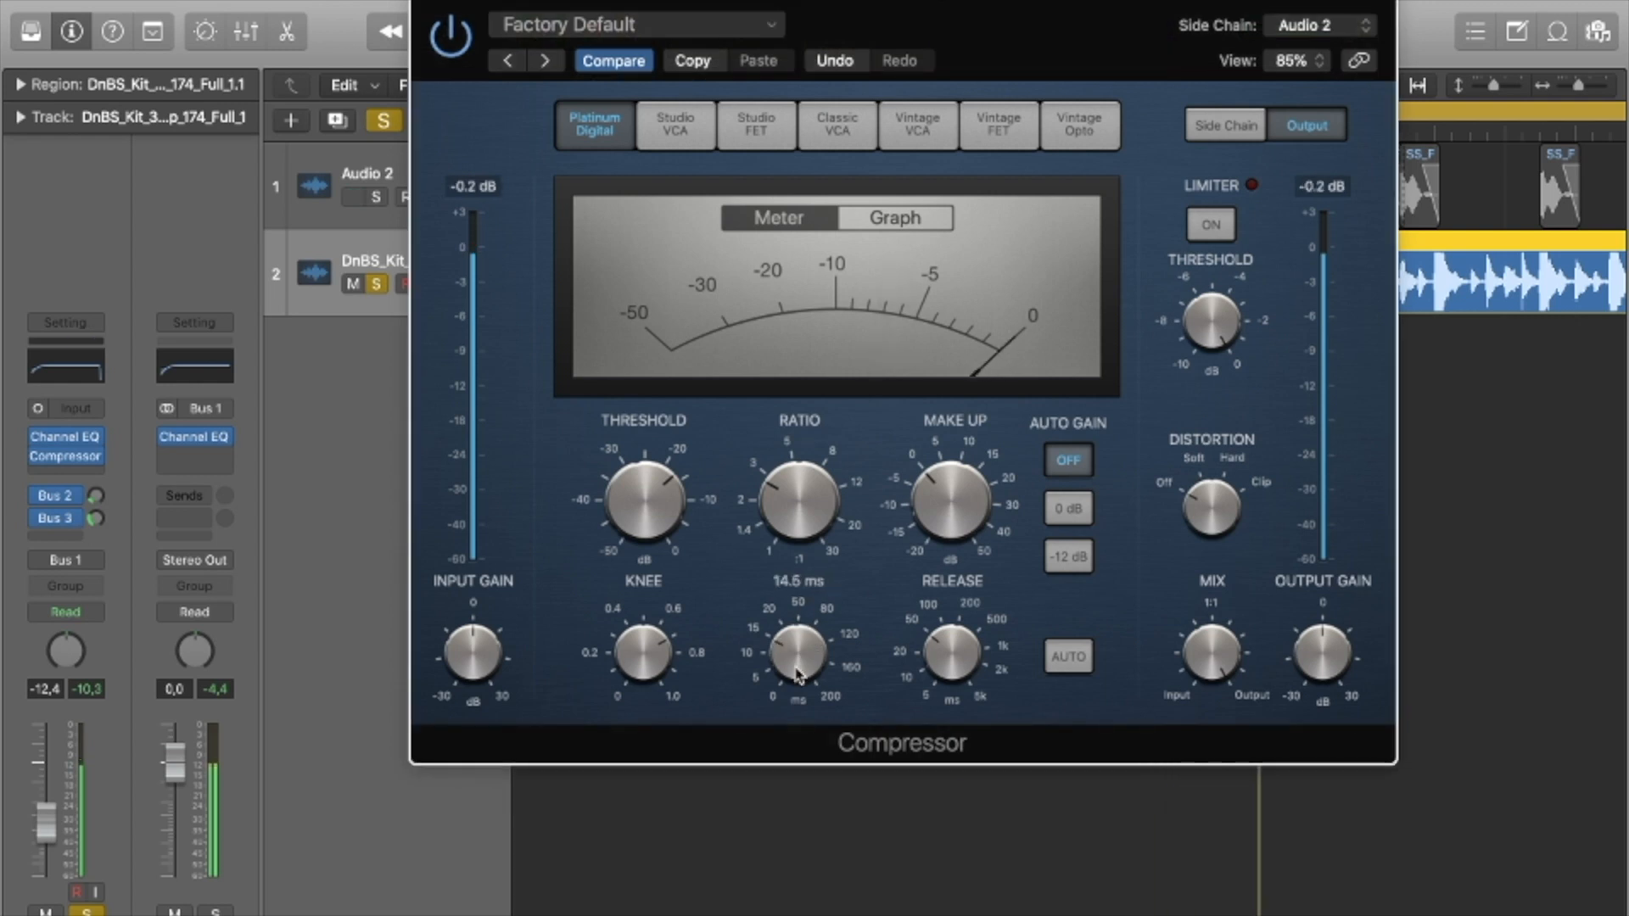
Audition Compressor release times of 19, 68 and 48 ms on the drum loop, settling slightly below 48 ms, and shorten the attack.
drag(952, 652, 956, 651)
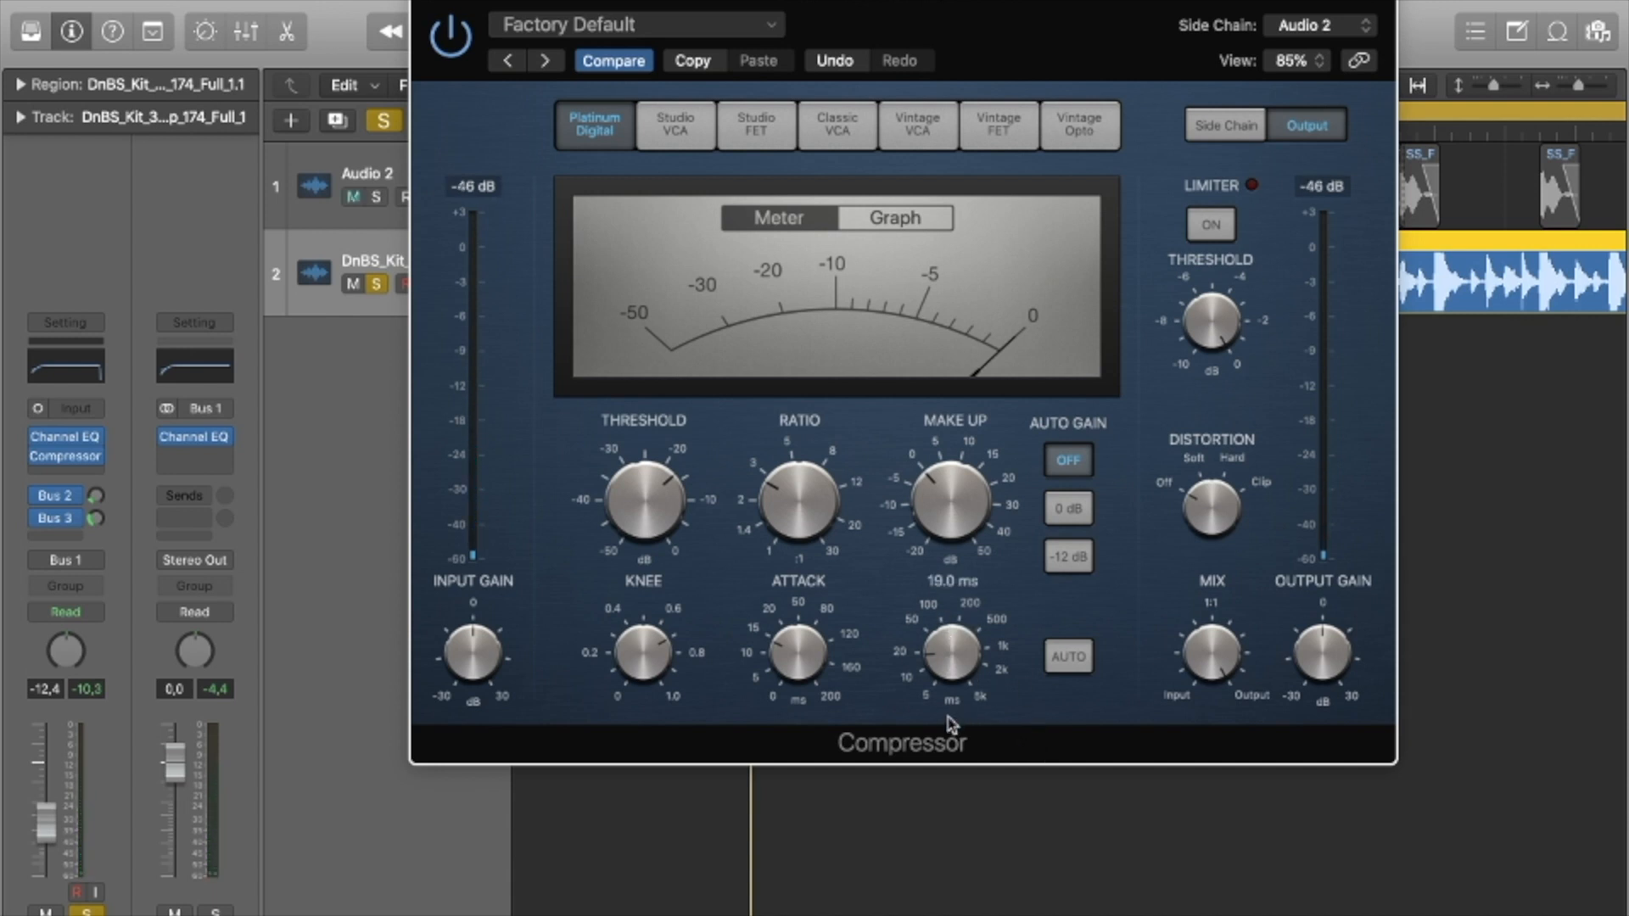
key(space)
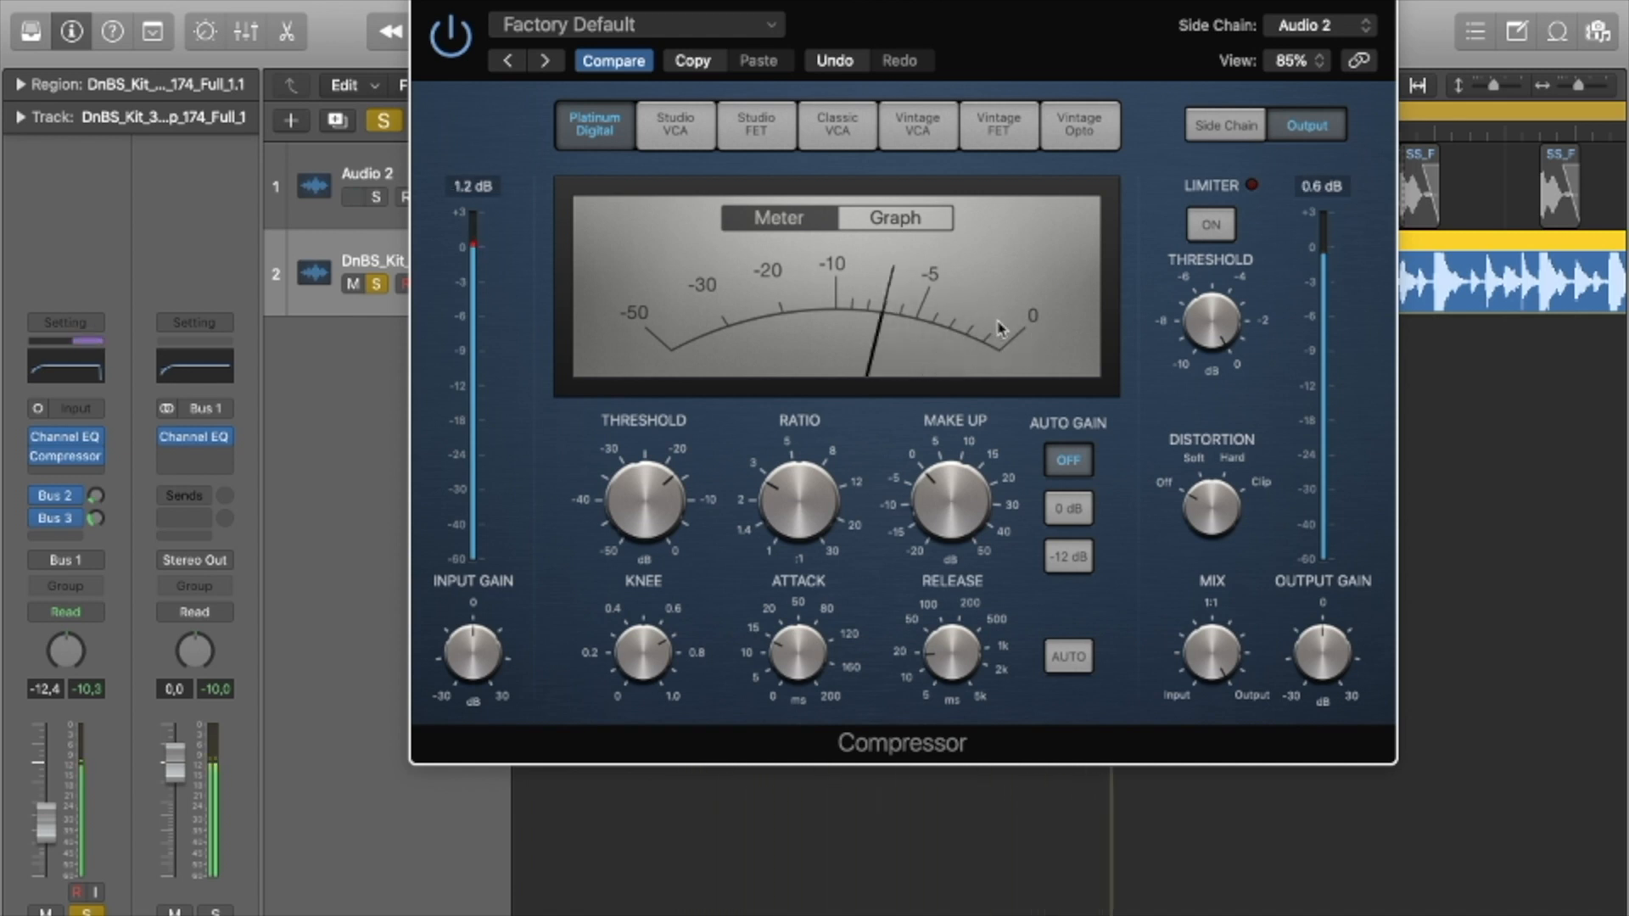
drag(955, 669, 955, 630)
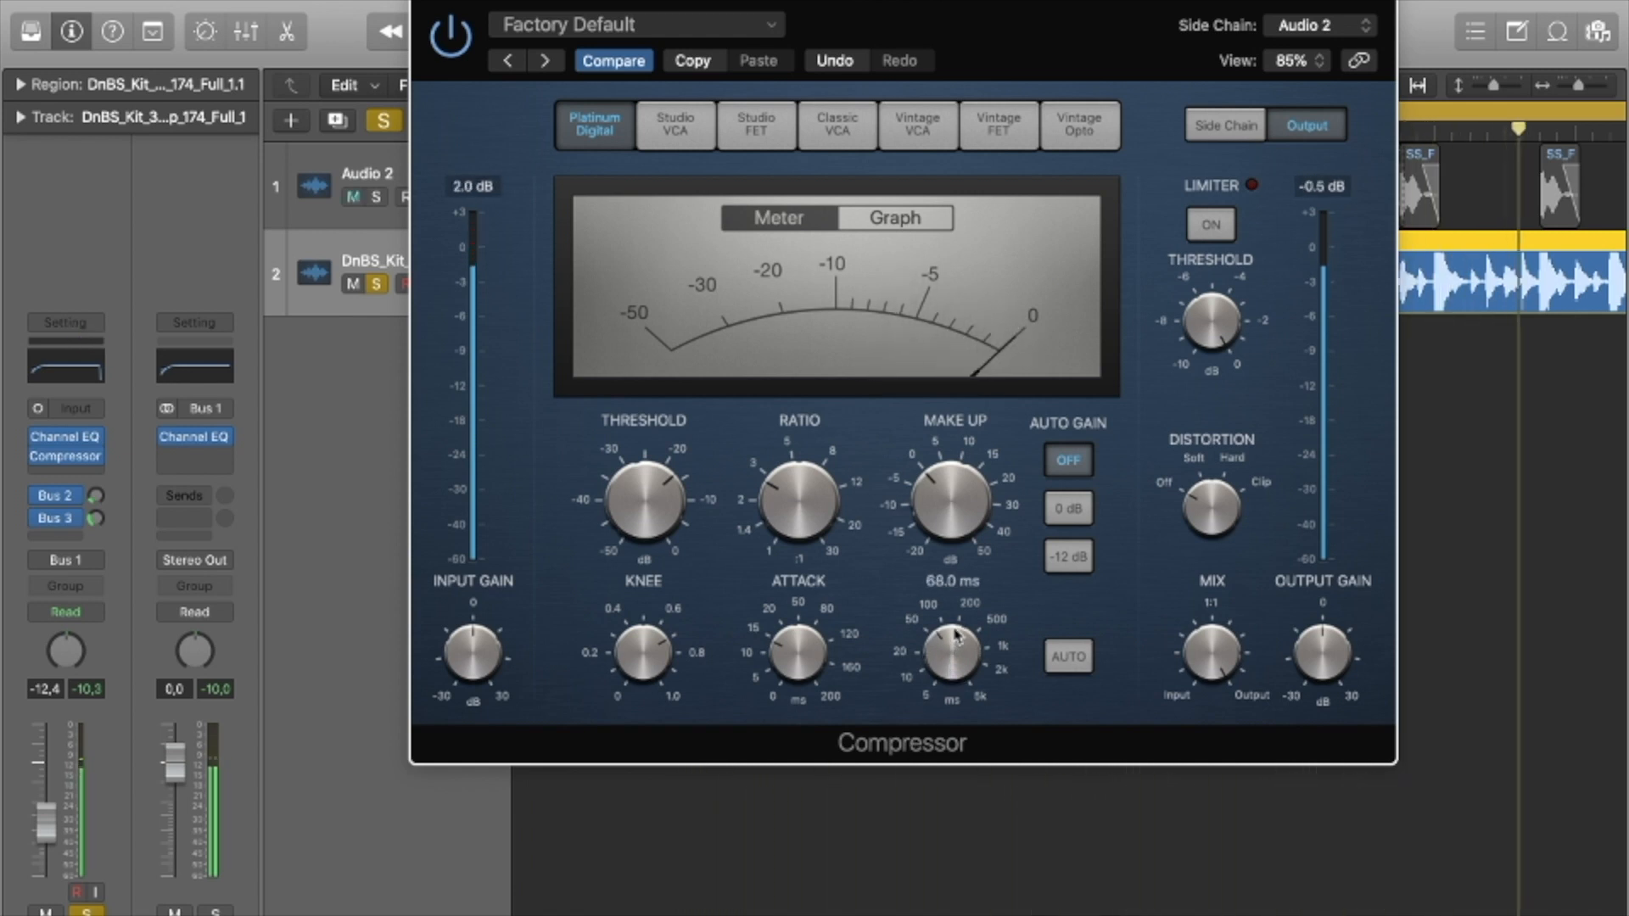
drag(954, 639, 951, 644)
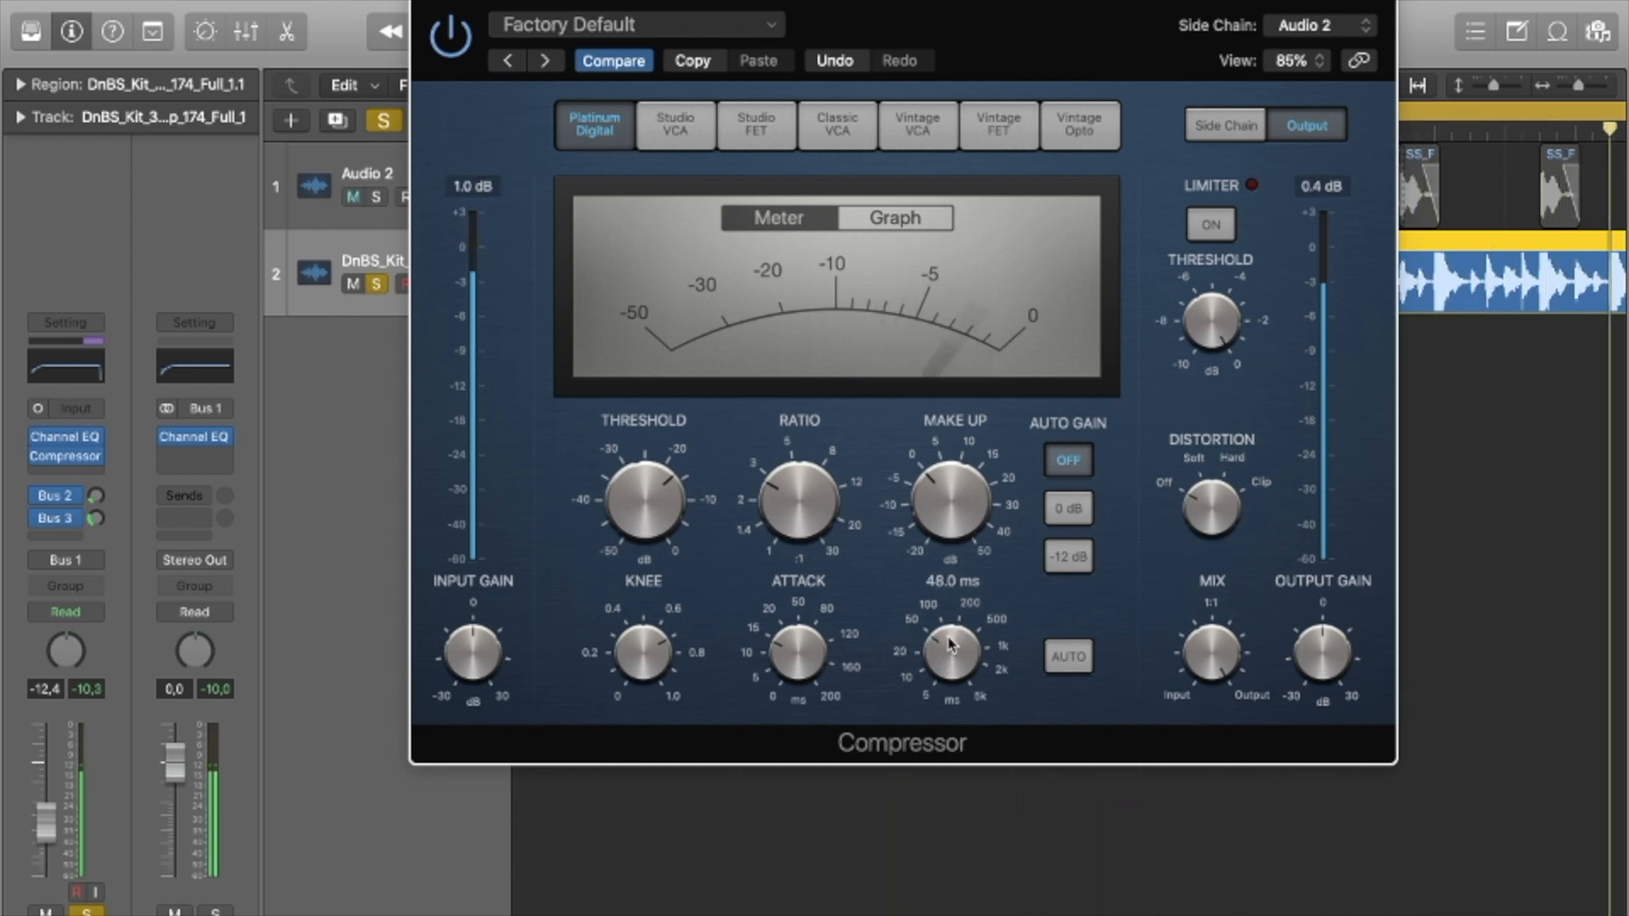
mouse_move(950, 645)
mouse_down()
mouse_move(941, 678)
mouse_move(940, 650)
mouse_up()
drag(781, 652, 770, 709)
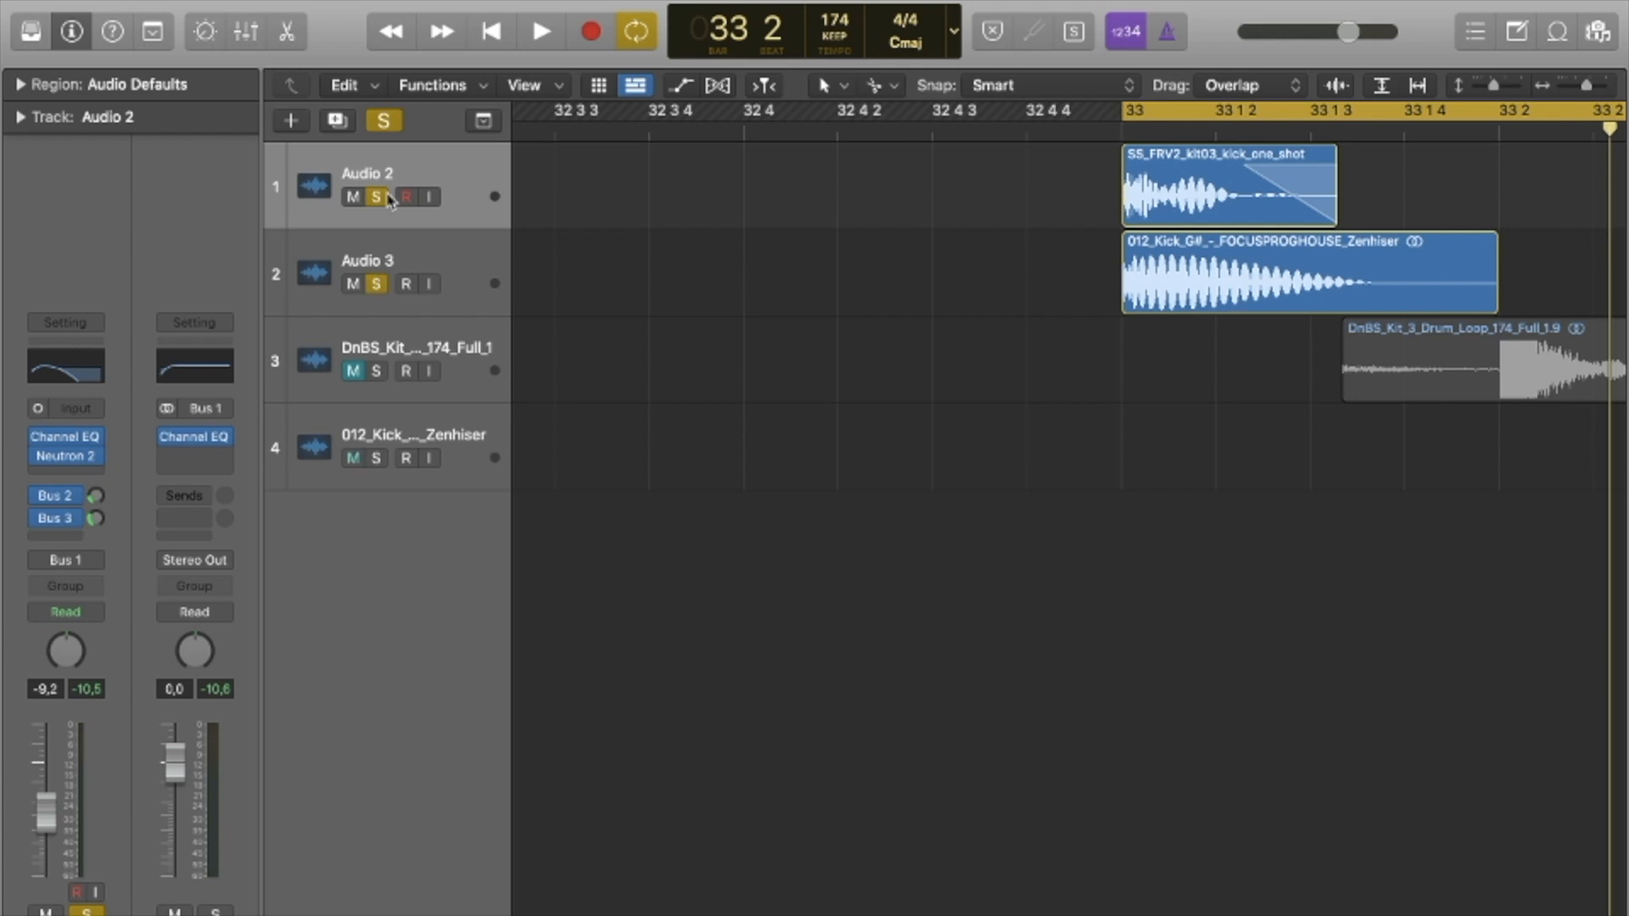
Unsolo the Audio 2 track to hear Audio 3 alone, and add a Channel EQ to the Audio 3 track.
click(386, 199)
key(space)
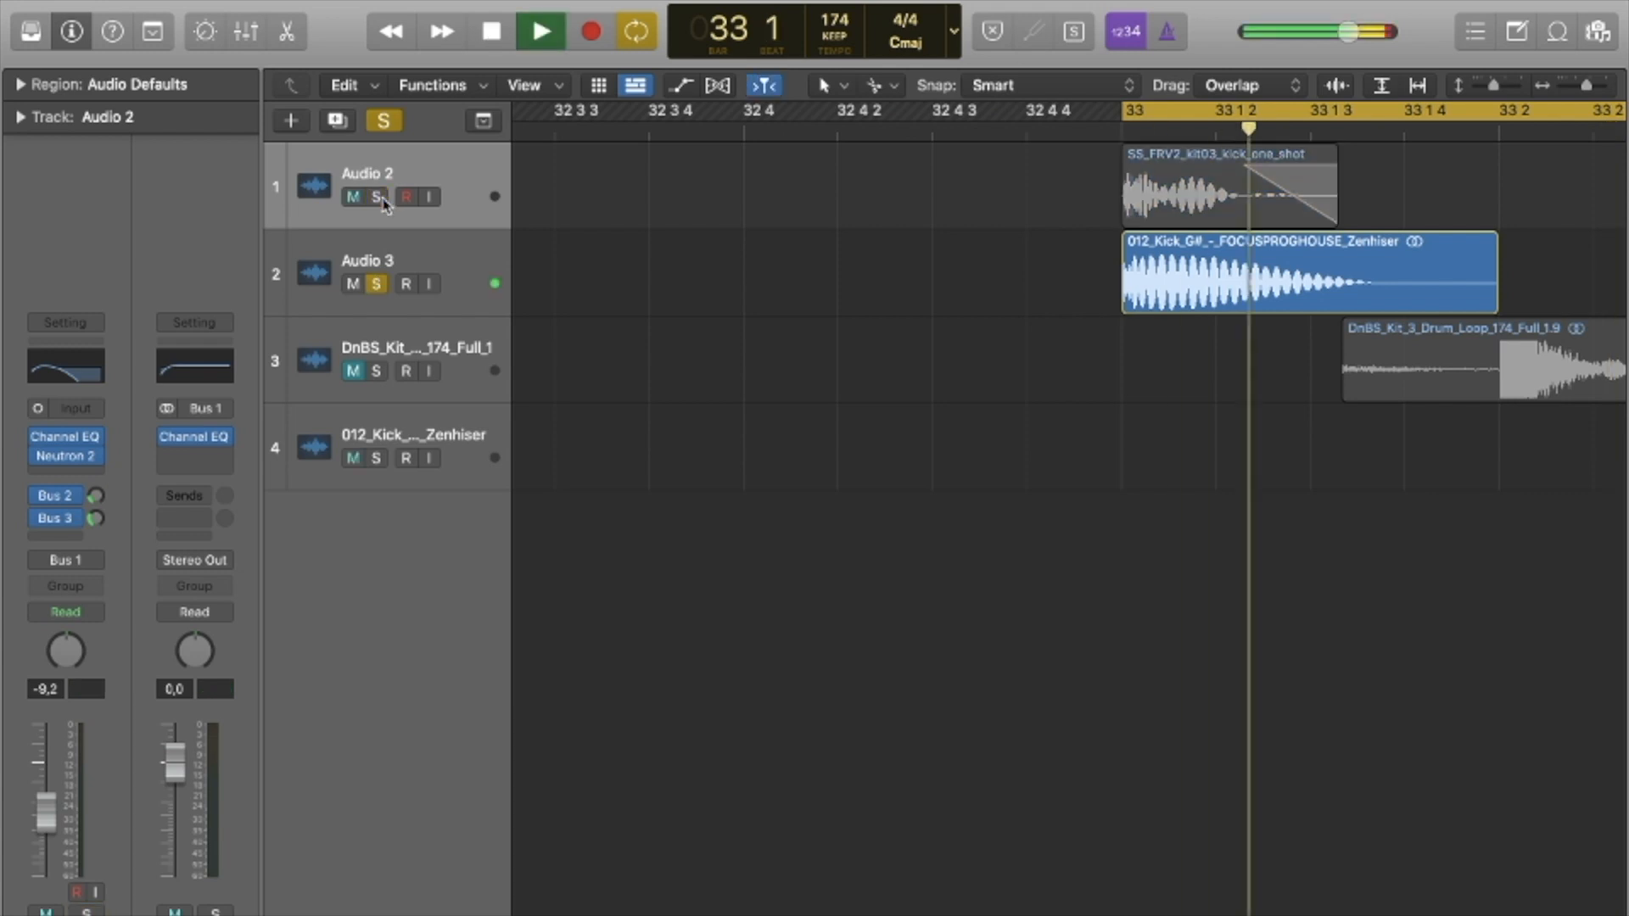
key(space)
click(319, 284)
click(66, 429)
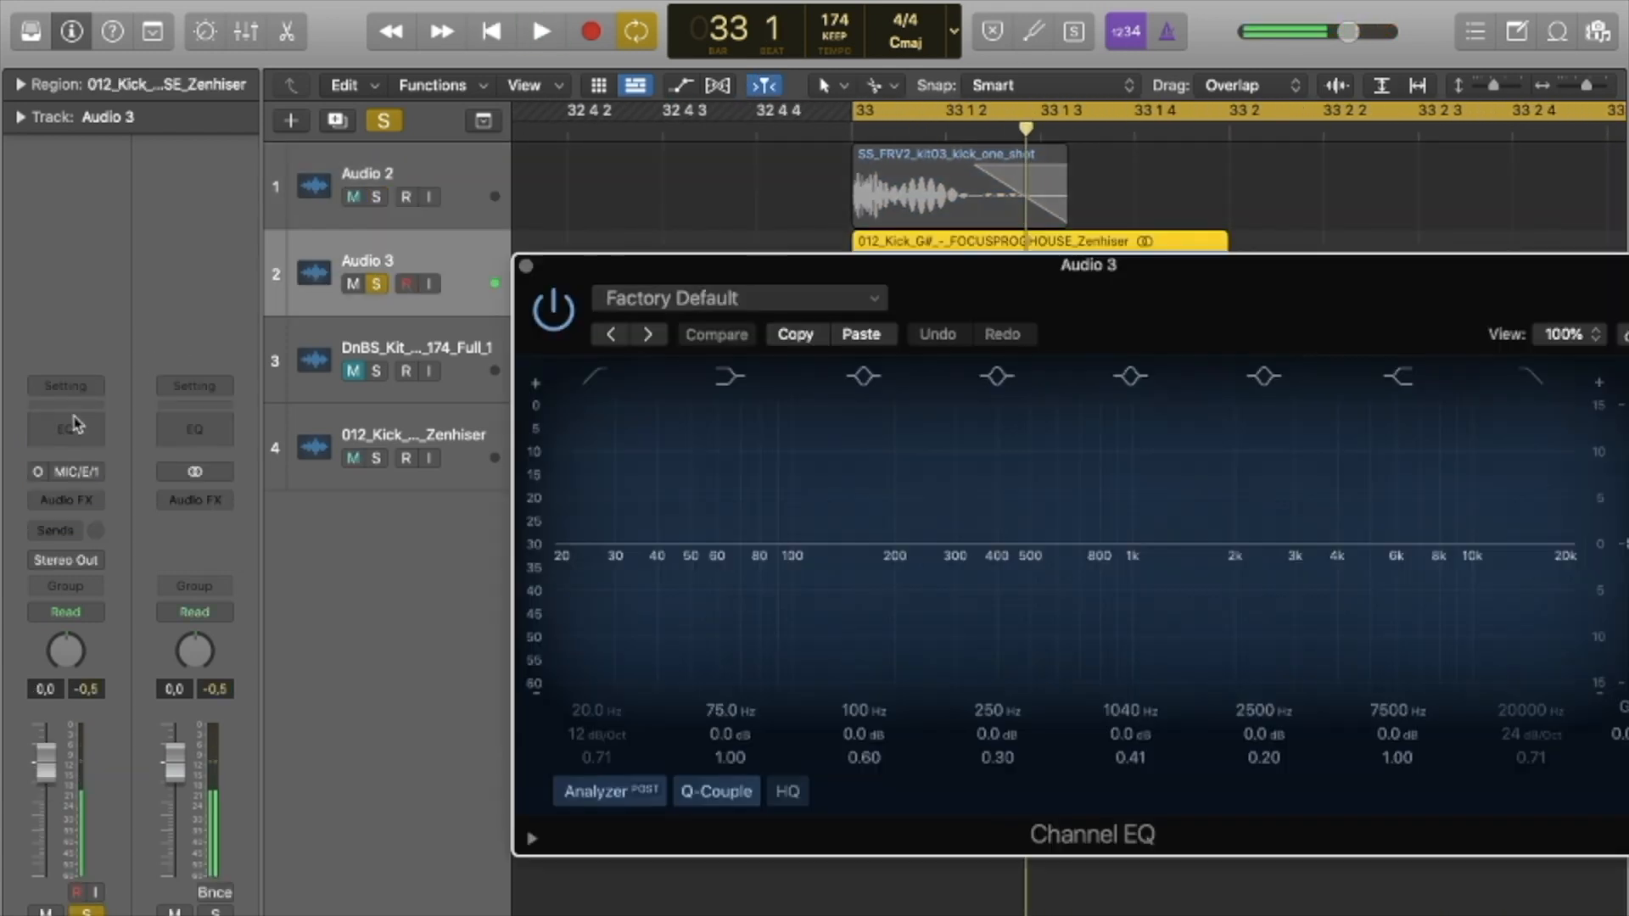
Enable the low cut on the Audio 3 Channel EQ, raise it to 486 Hz, and audition the filtered kick.
click(595, 376)
key(space)
drag(610, 641, 996, 628)
key(space)
key(space)
key(space)
key(space)
key(space)
Enable the Audio 3 Channel EQ's high cut at 20000 Hz, listen to the kick, and close the EQ window.
click(1546, 384)
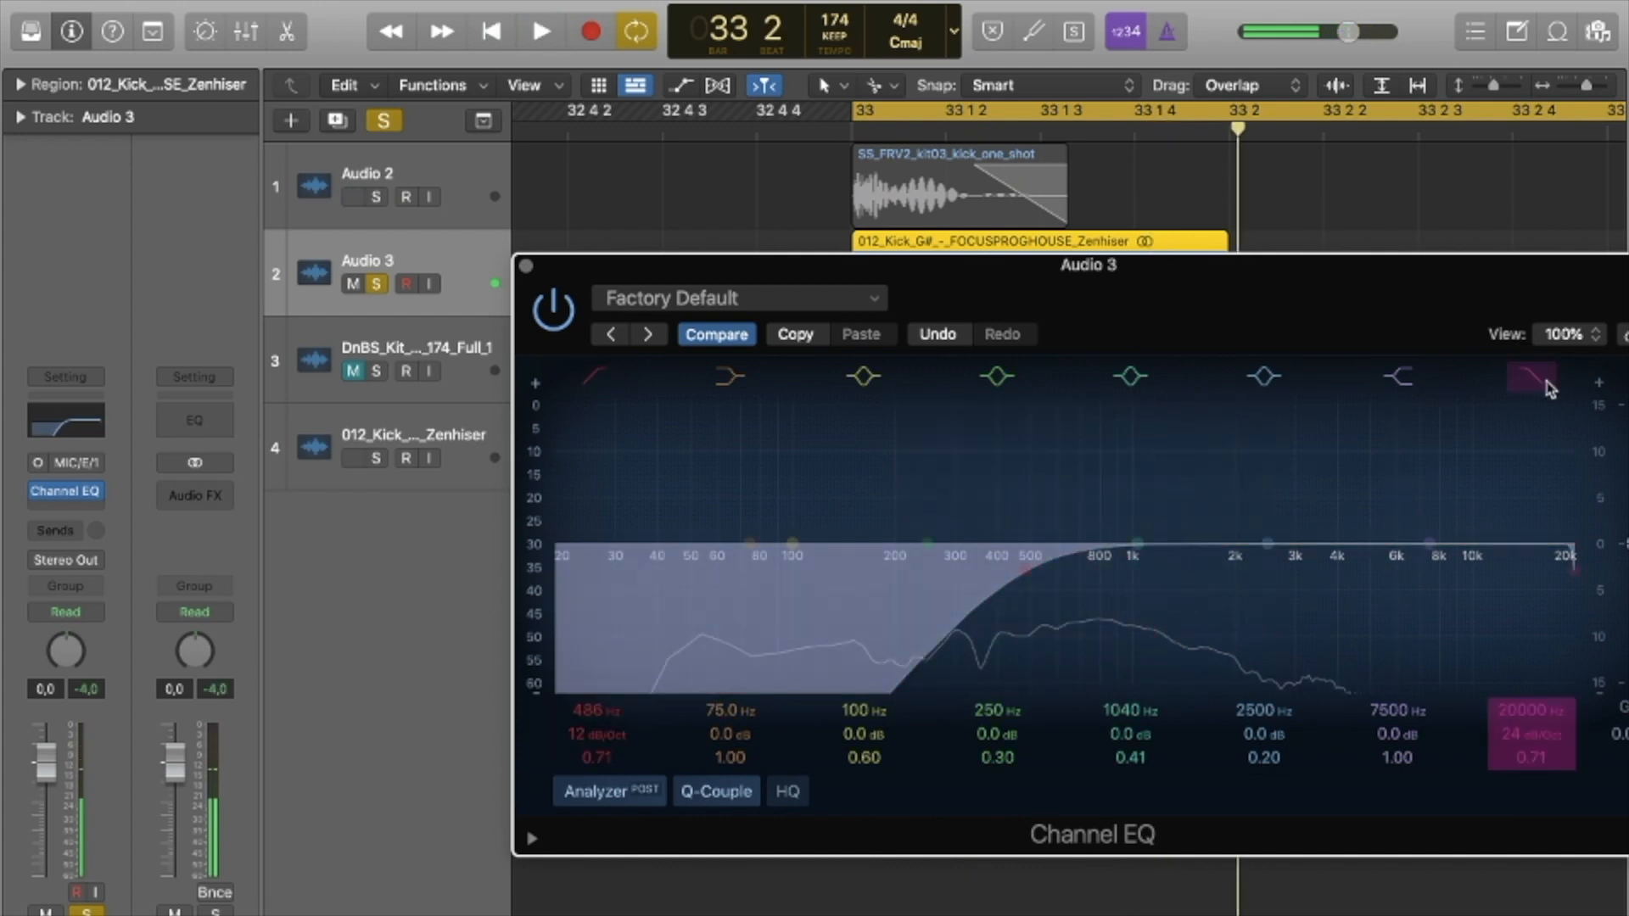
key(space)
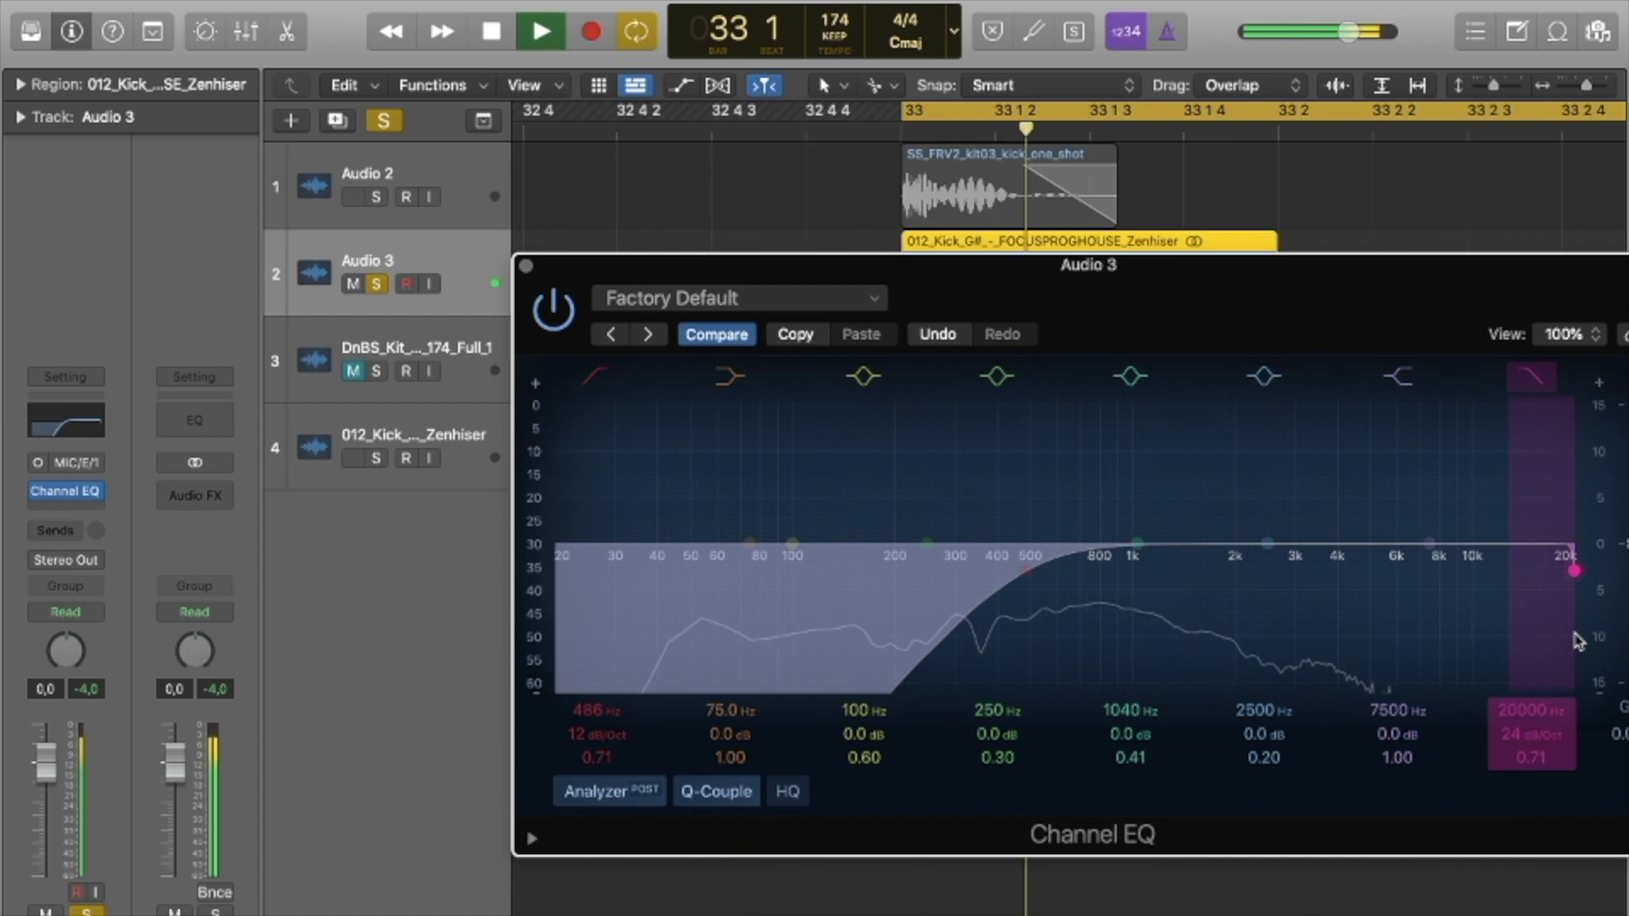
key(space)
click(526, 266)
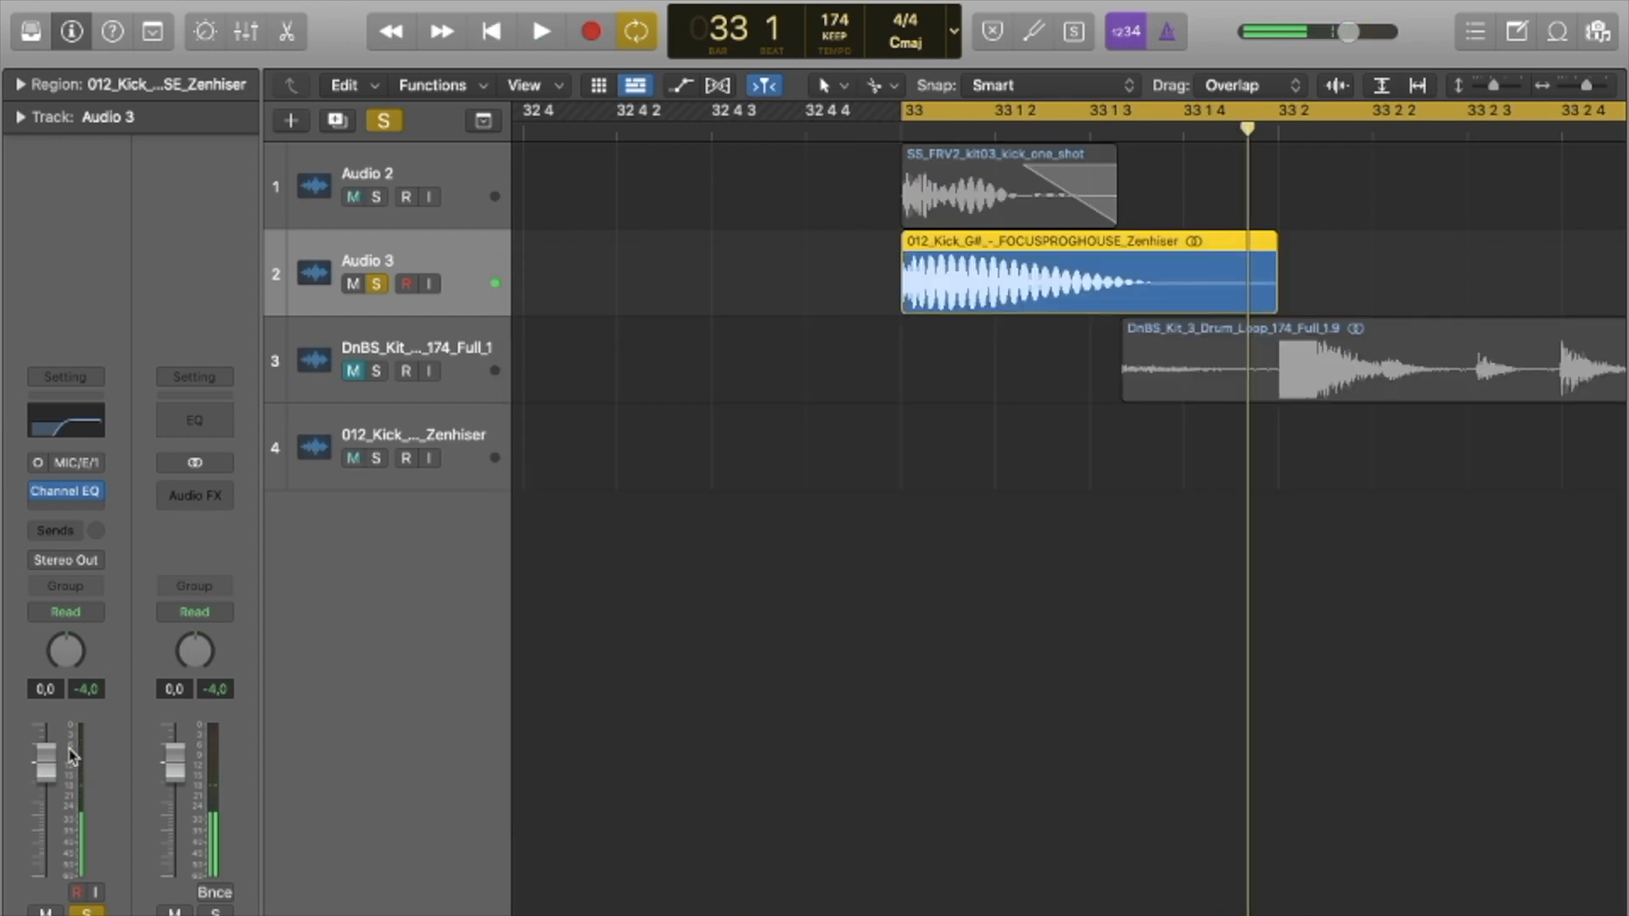
Lower the Audio 3 fader to -5.3 dB and trim the kick region's end to between 33 1 3 and 33 1 4.
key(space)
key(space)
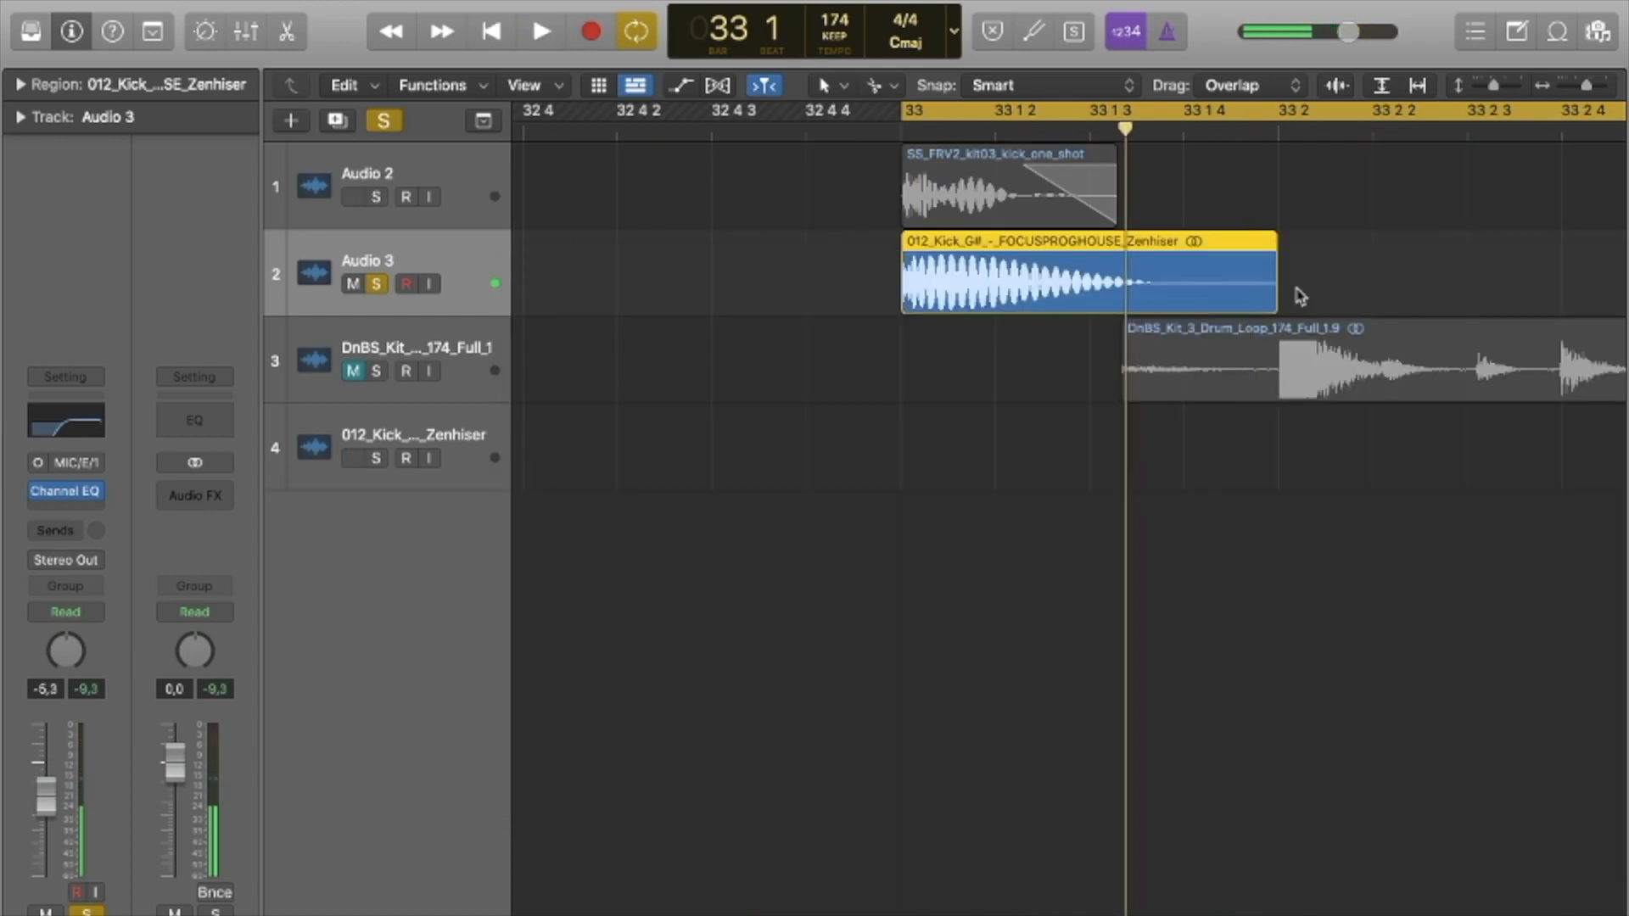
drag(1276, 287, 1147, 285)
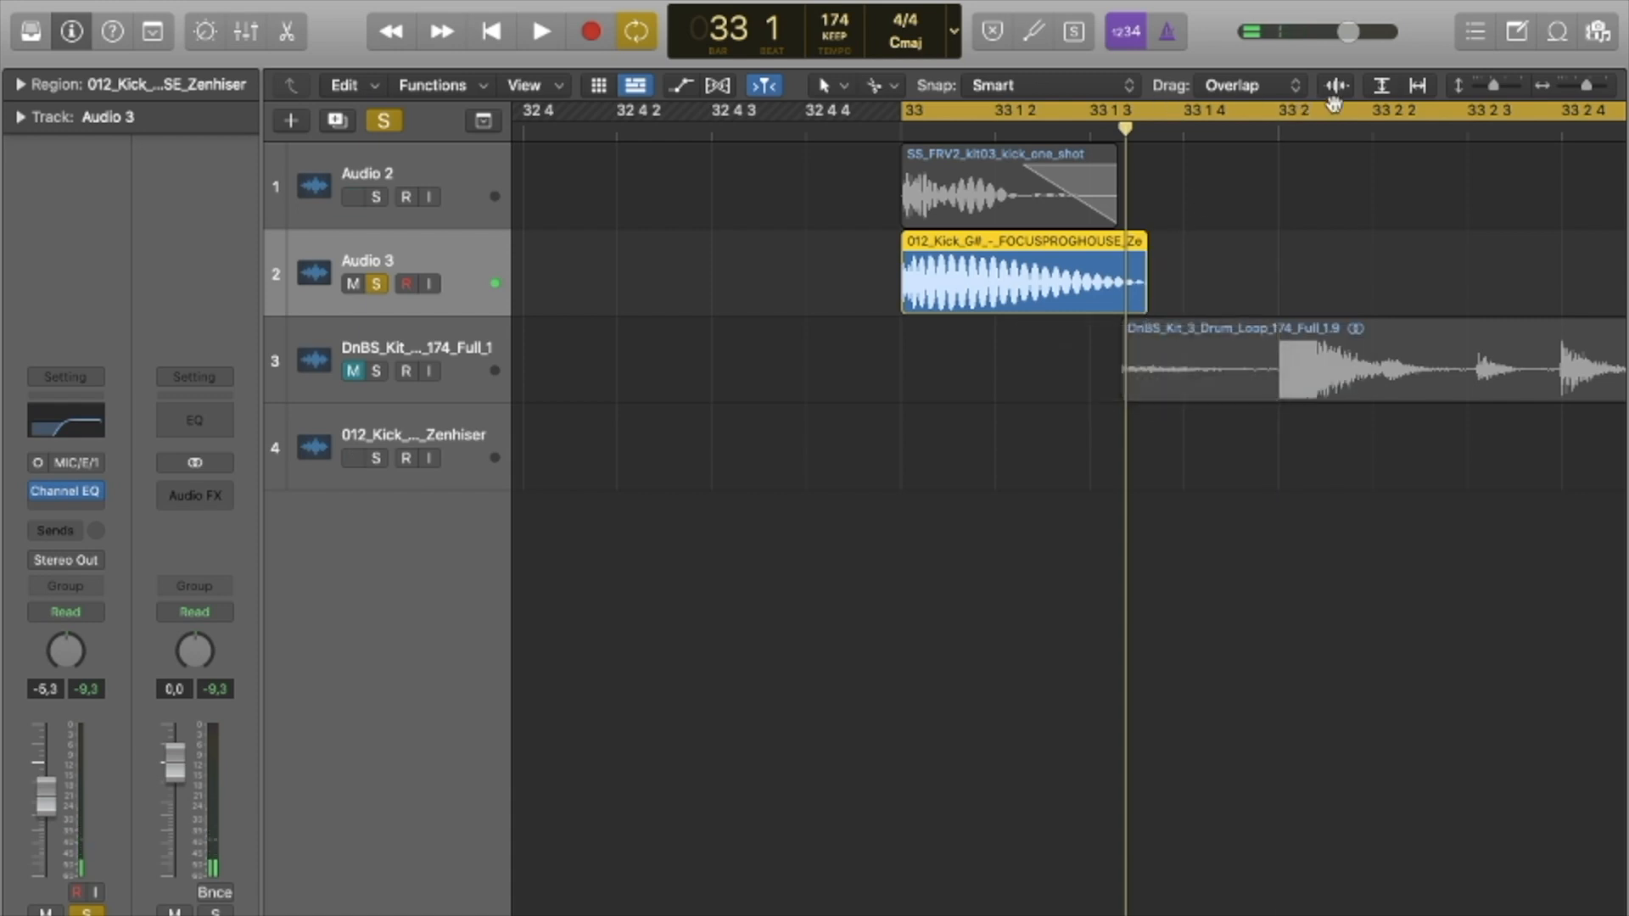
Add a fade-out to the end of the Audio 3 kick region with the Fade Tool, and audition it with the Pointer Tool restored.
scroll(1374, 153, right, 5)
click(830, 84)
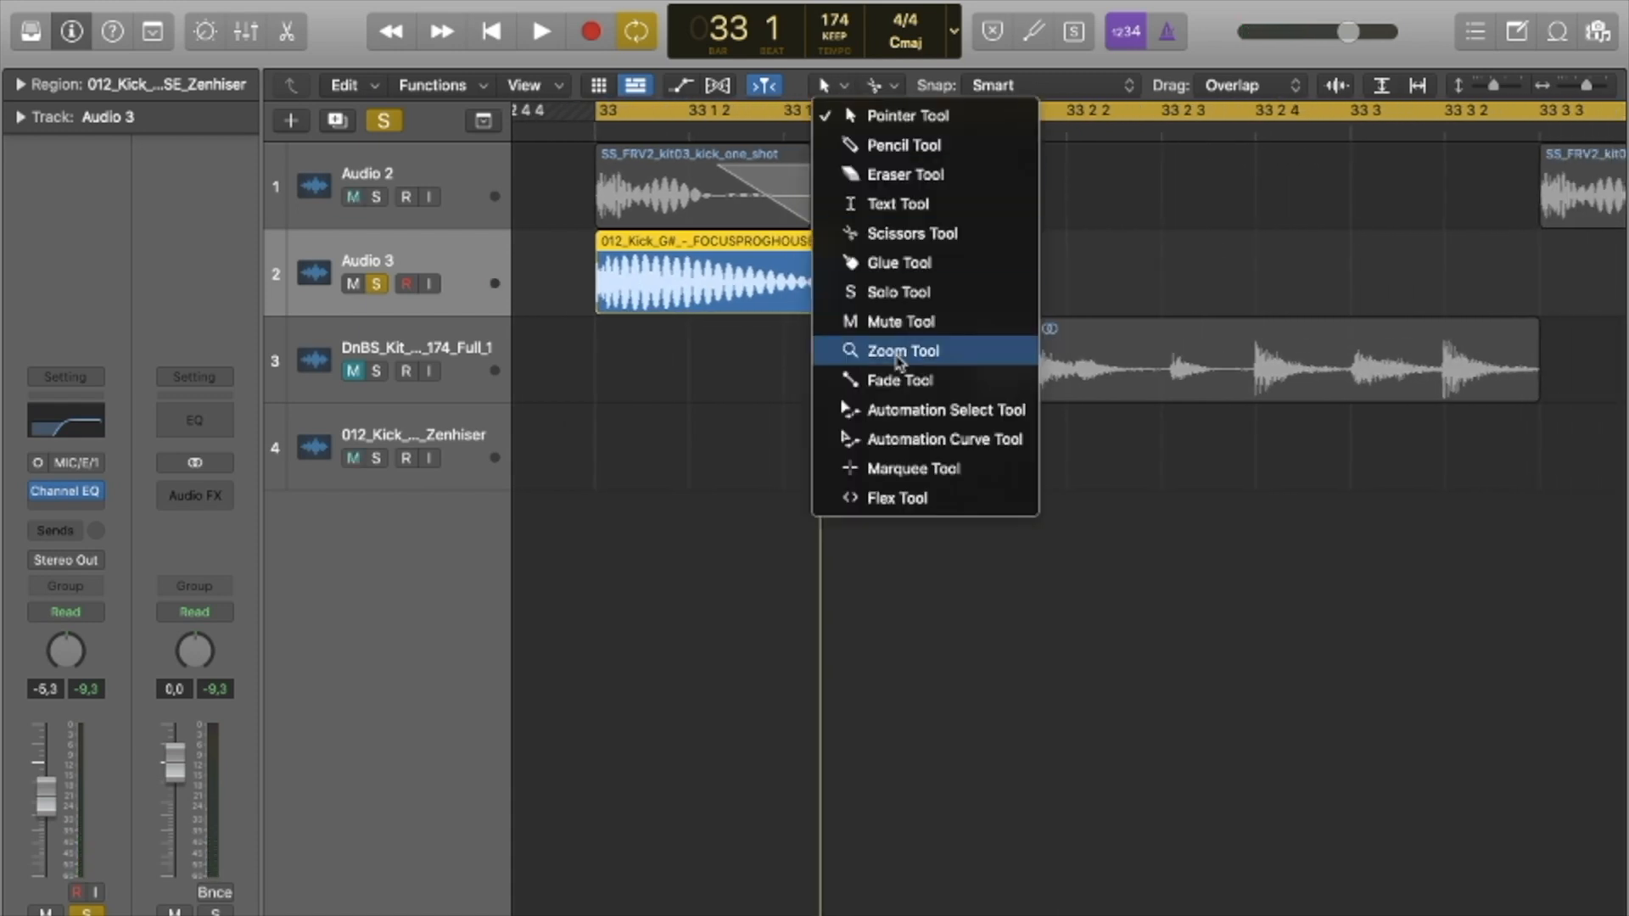
click(889, 383)
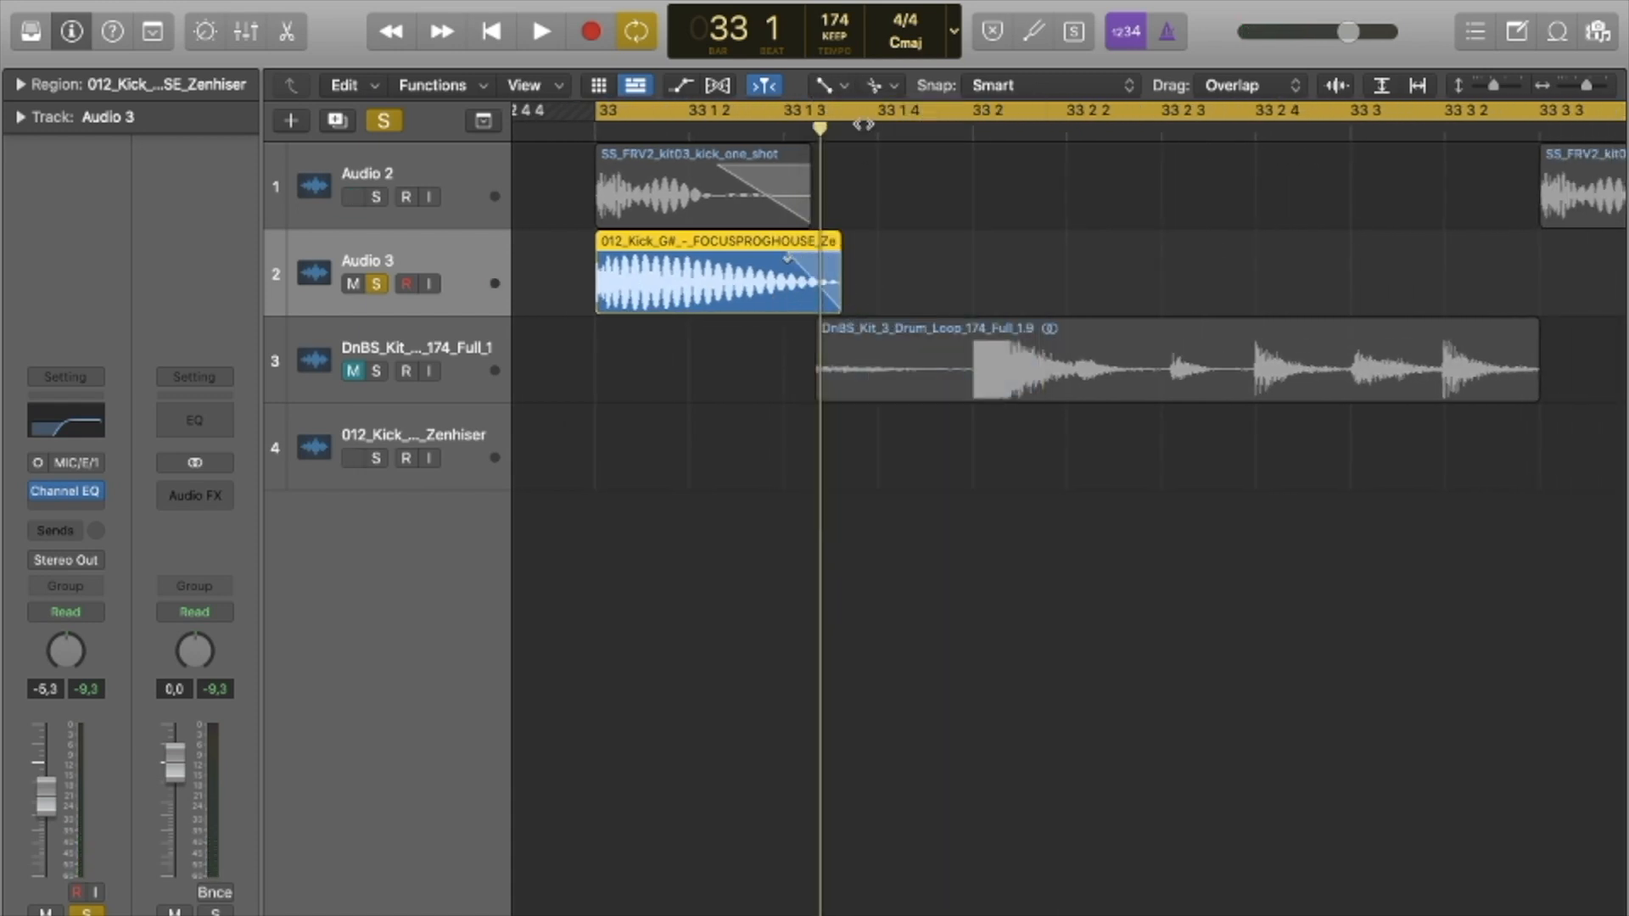
click(840, 86)
click(874, 112)
key(space)
key(space)
key(space)
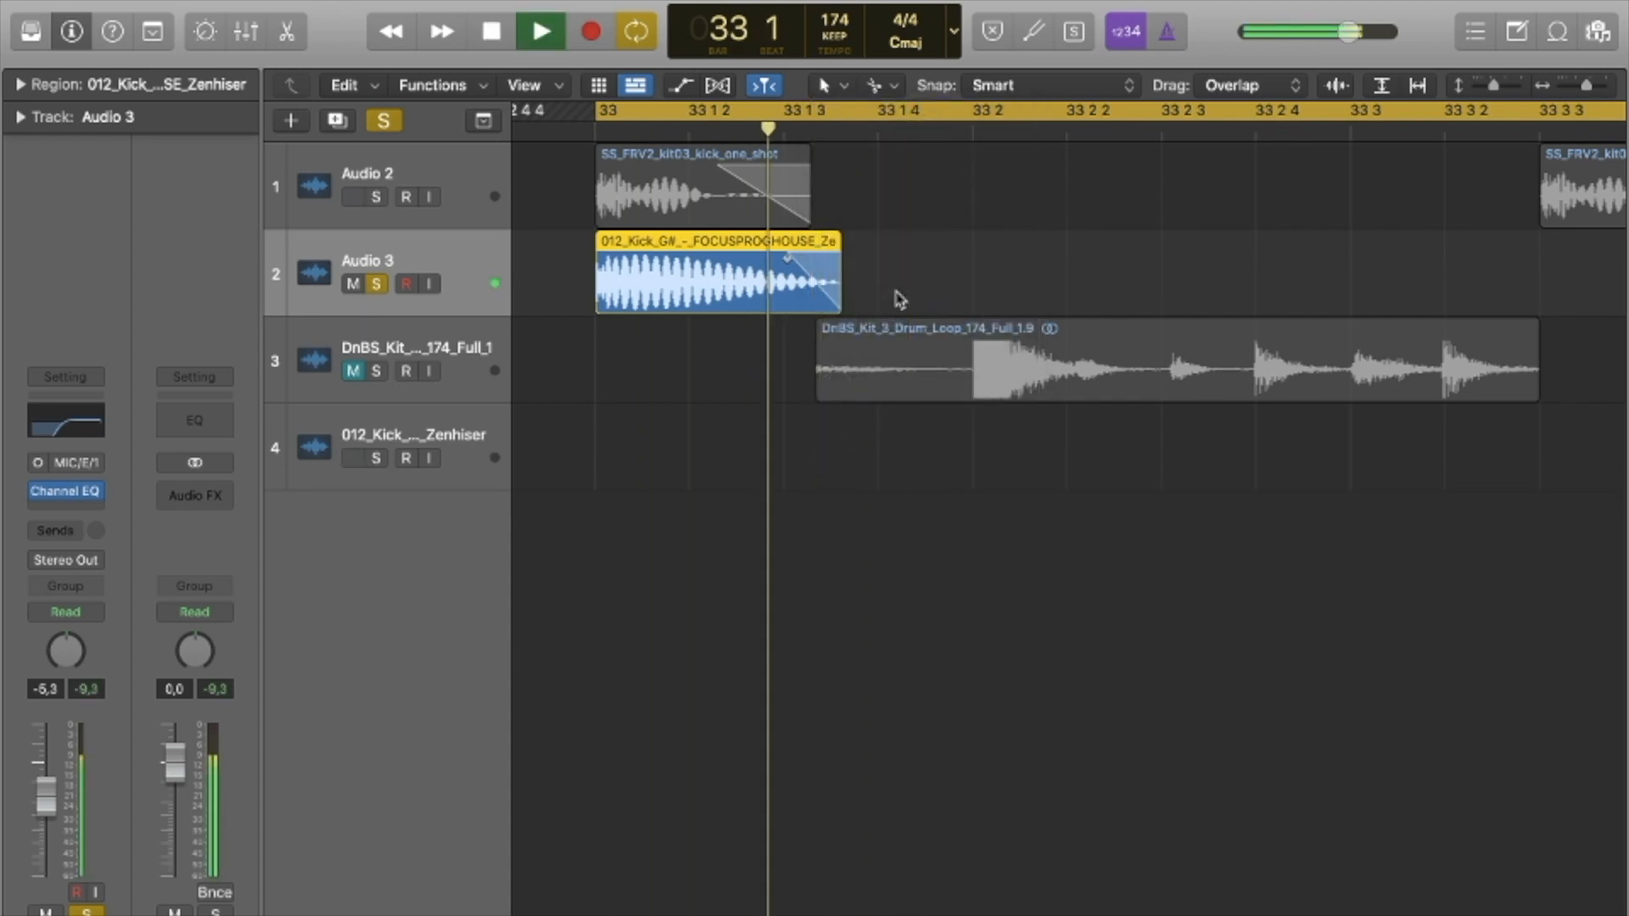
key(space)
key(space)
key(space)
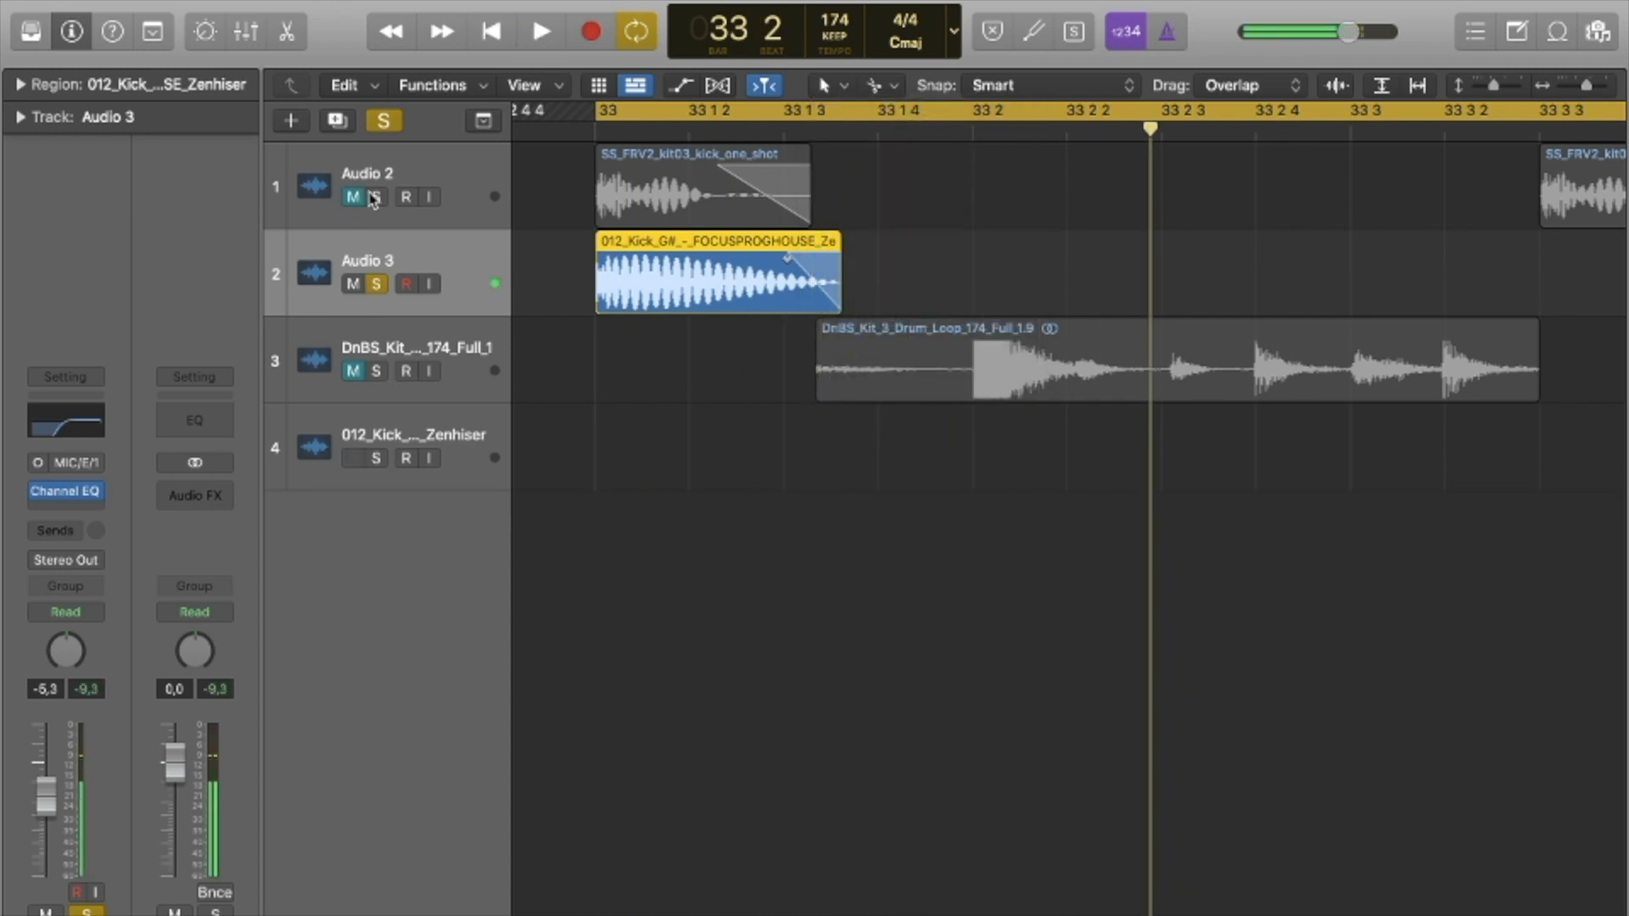
Solo Audio 2 alongside Audio 3 to hear the layered kicks, and raise the Audio 3 fader slightly.
click(378, 197)
key(space)
key(space)
key(space)
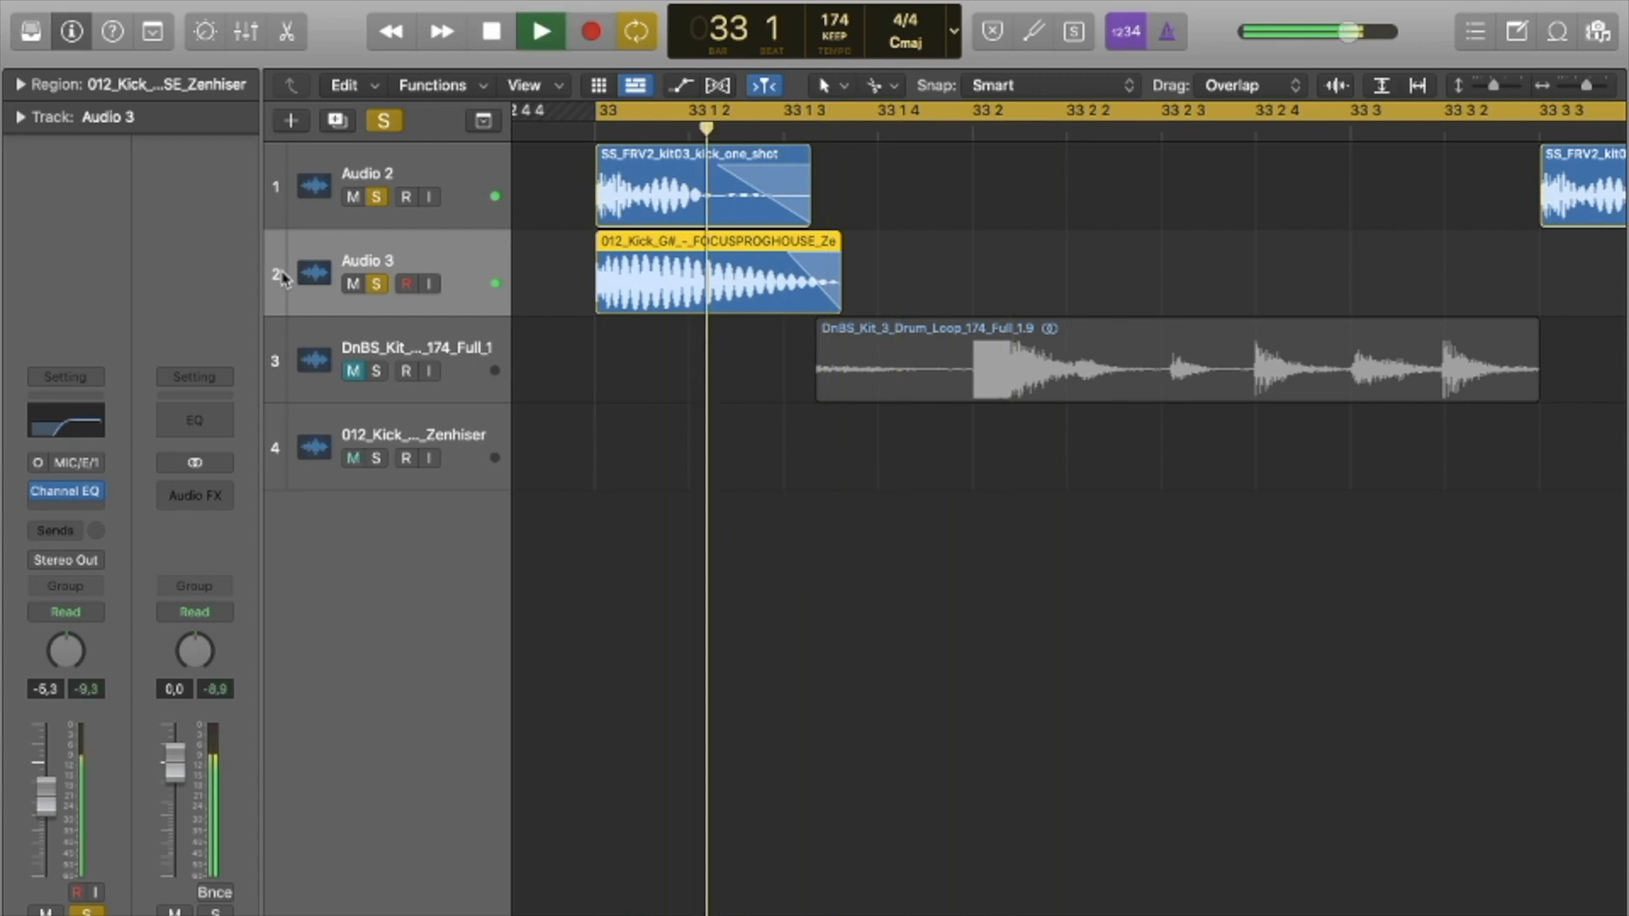
key(space)
key(space)
drag(50, 789, 48, 783)
key(space)
key(space)
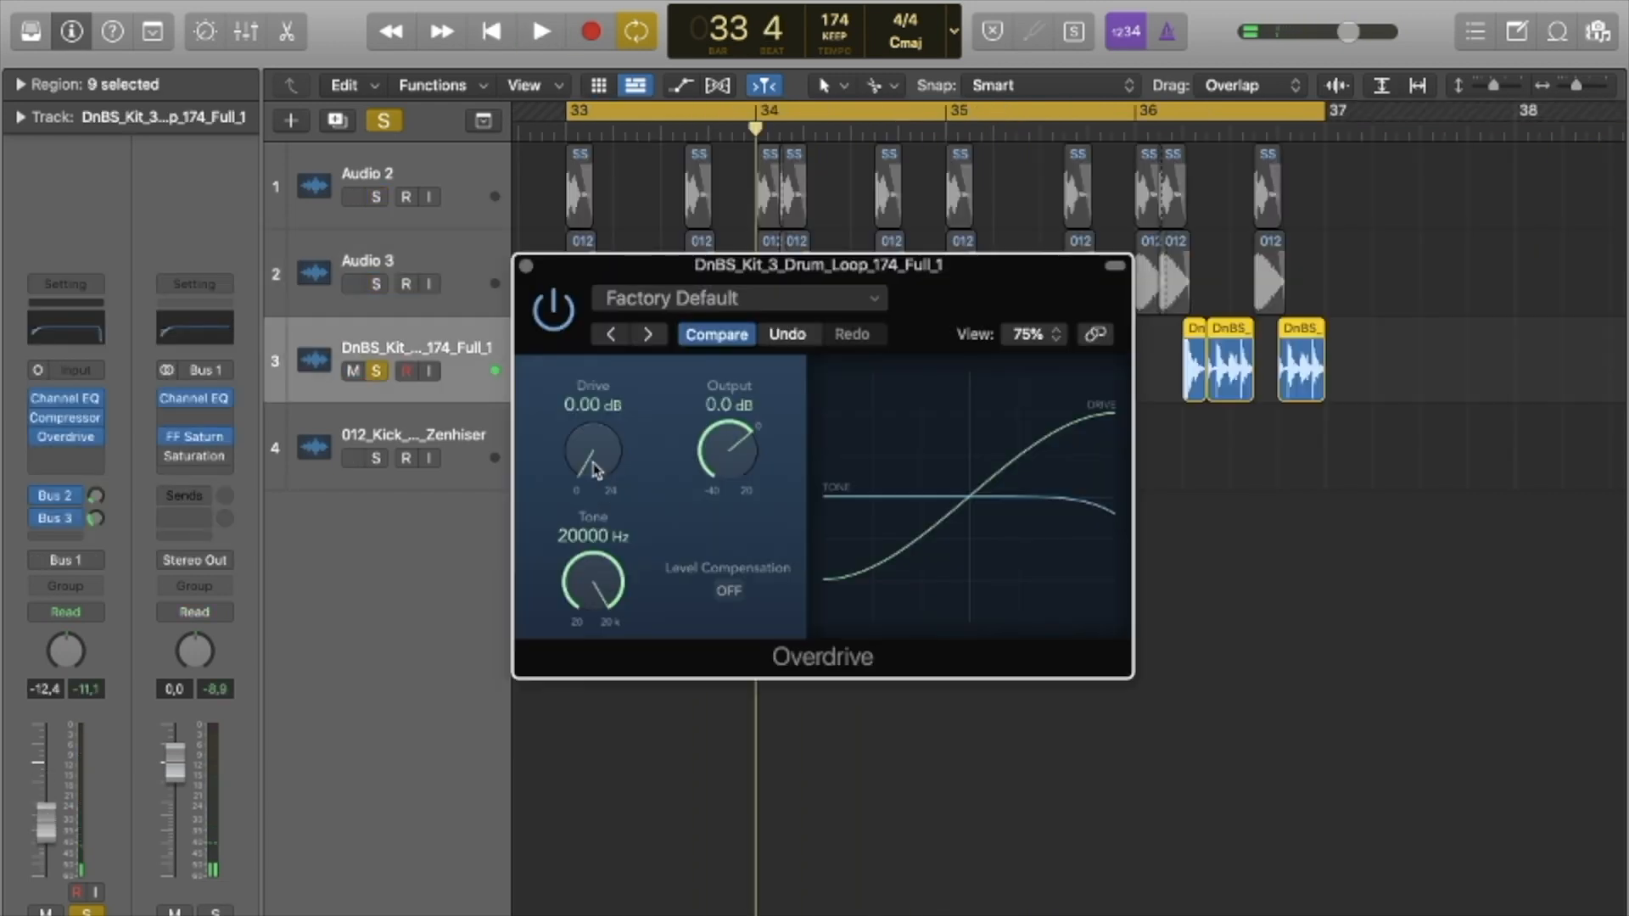
Compare the drum loop with its Overdrive, at 0 dB drive, switched on and bypassed.
key(space)
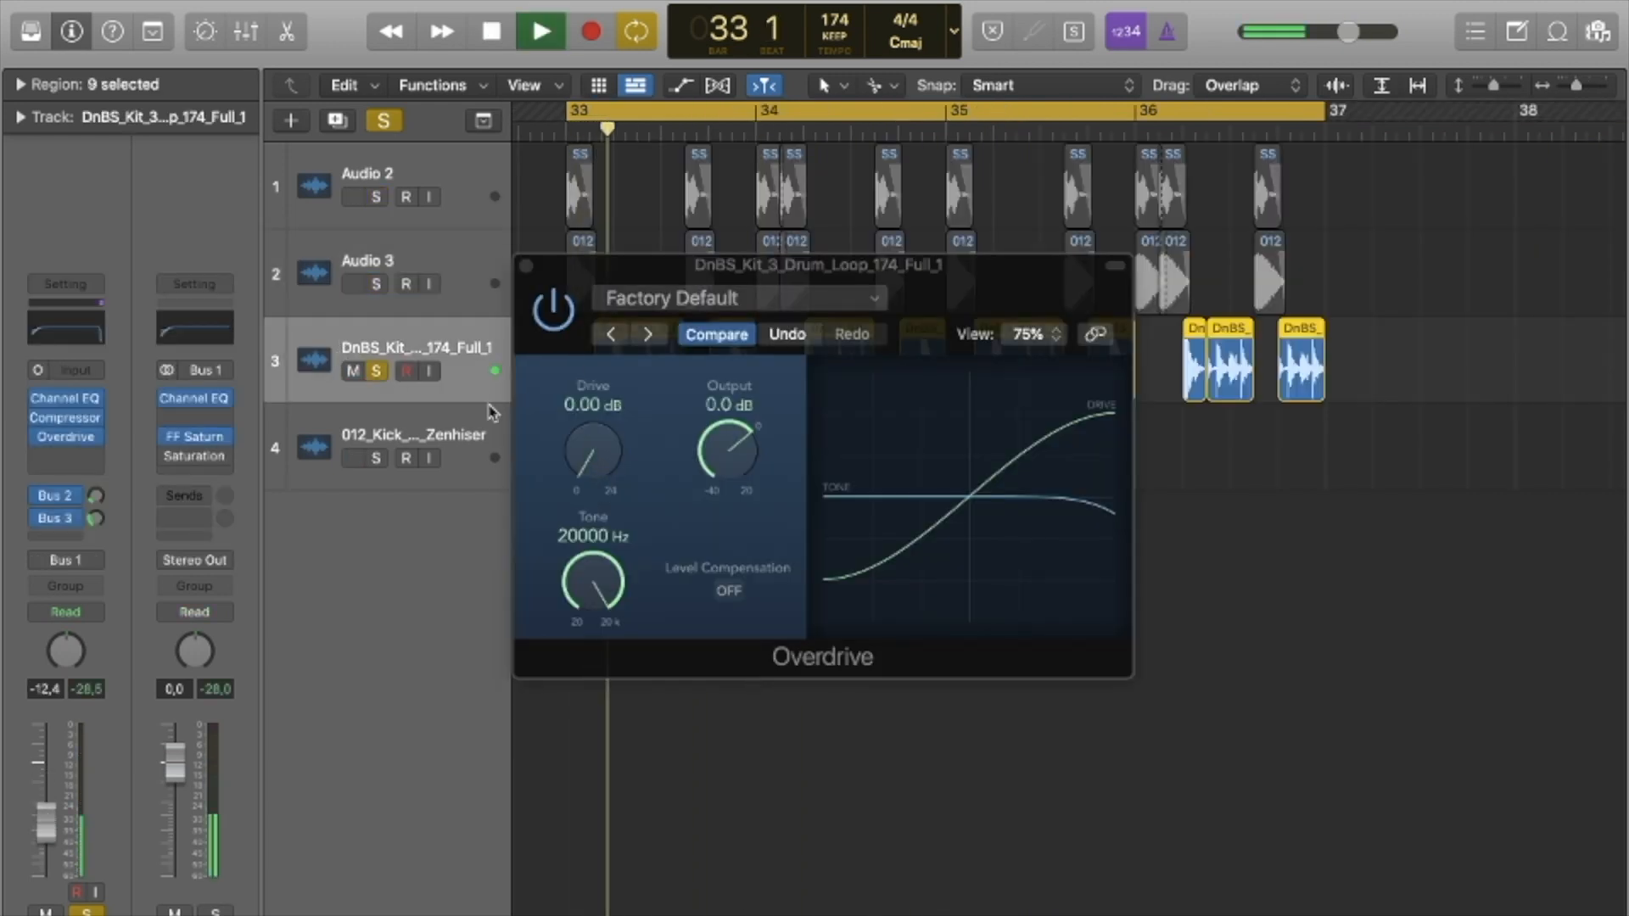
key(space)
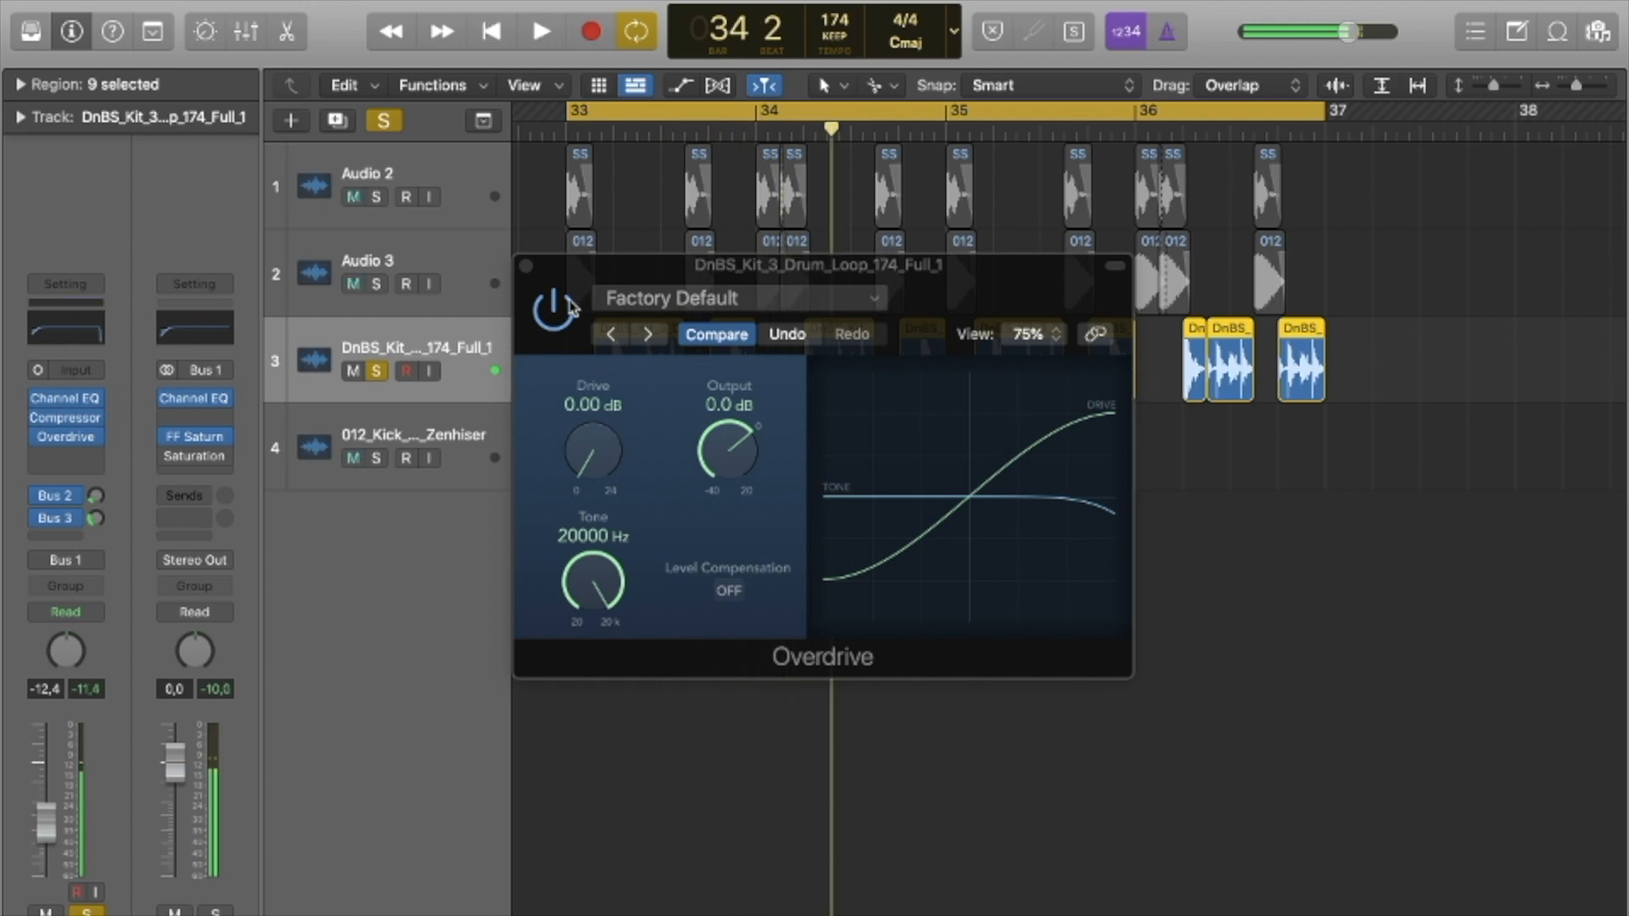
click(556, 308)
key(space)
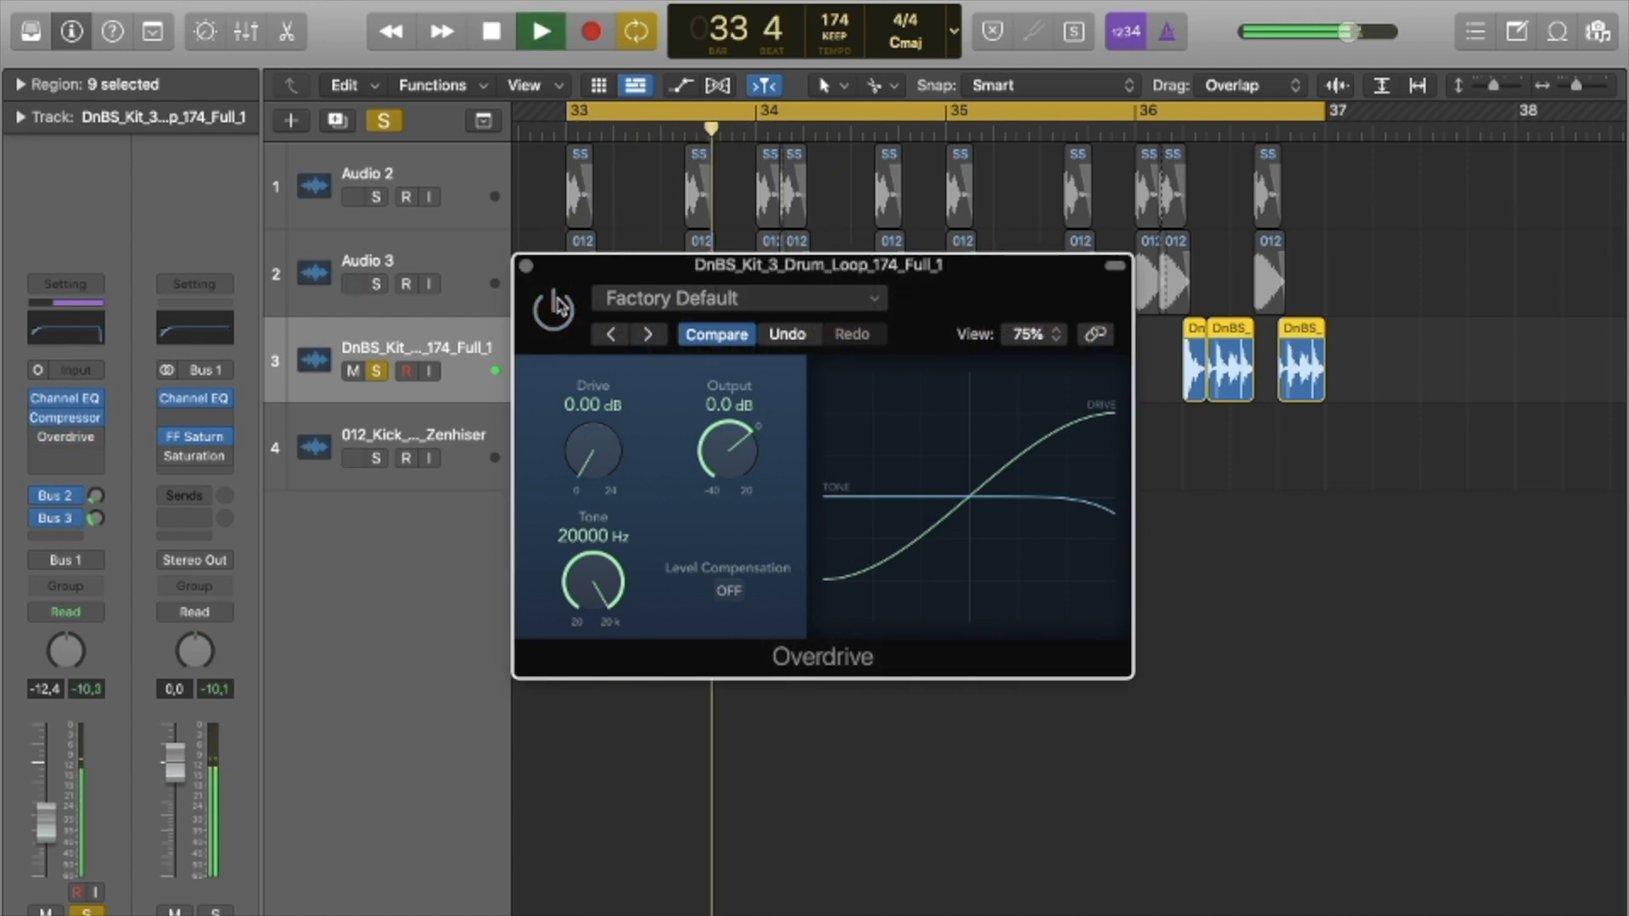
key(space)
key(space)
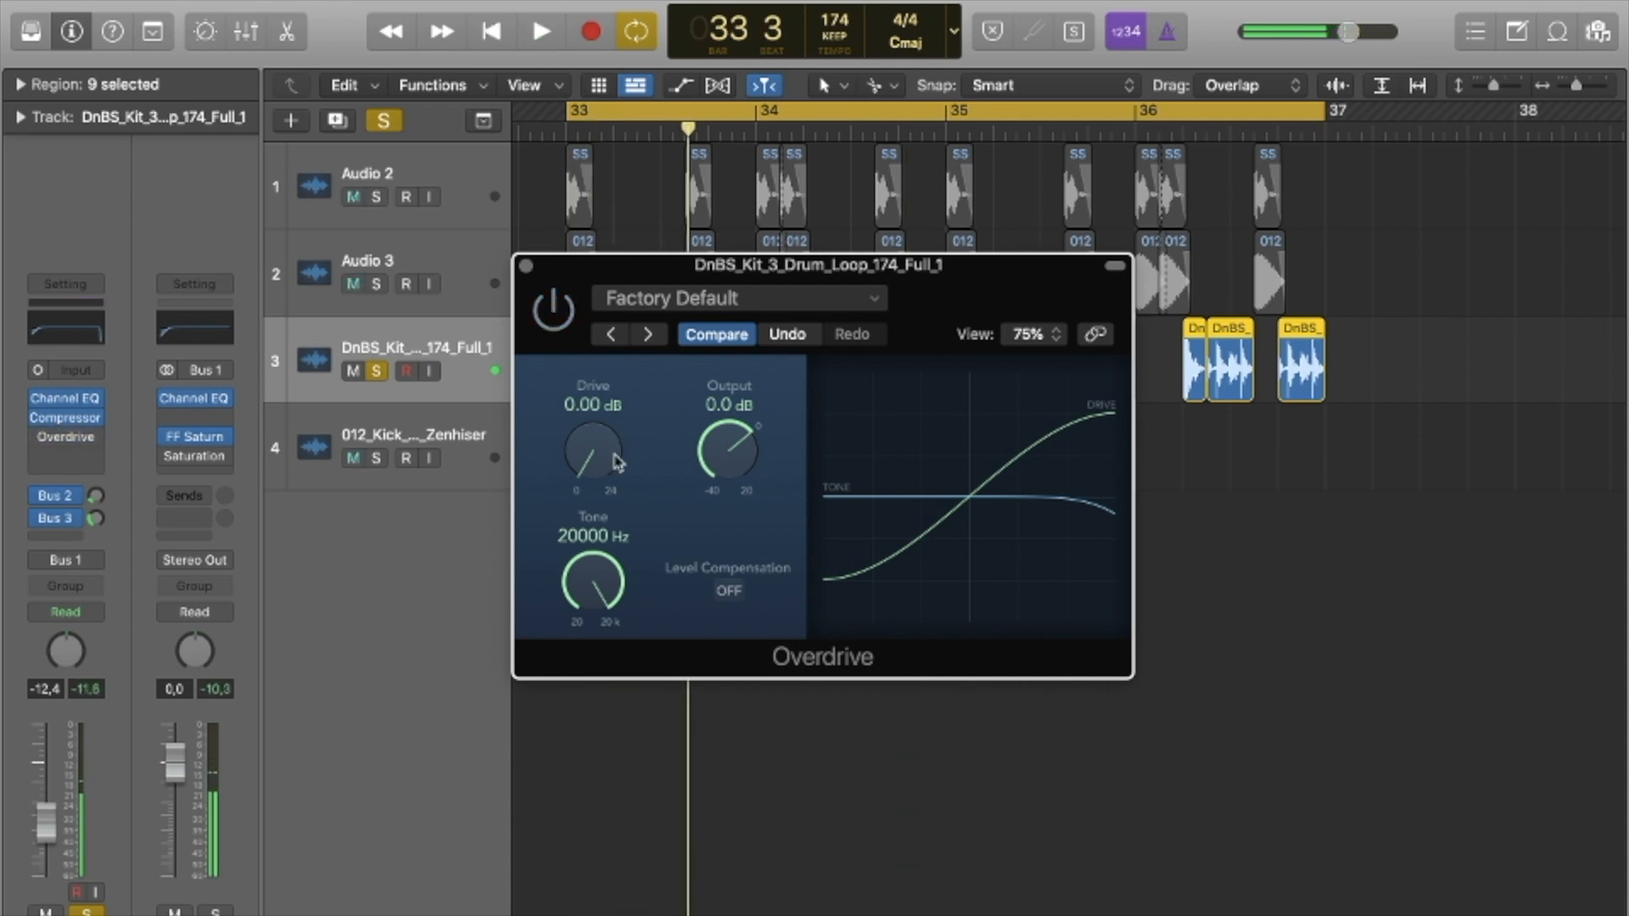
Try the Overdrive at 3.25 dB drive, comparing the drum loop with the effect on and bypassed.
key(space)
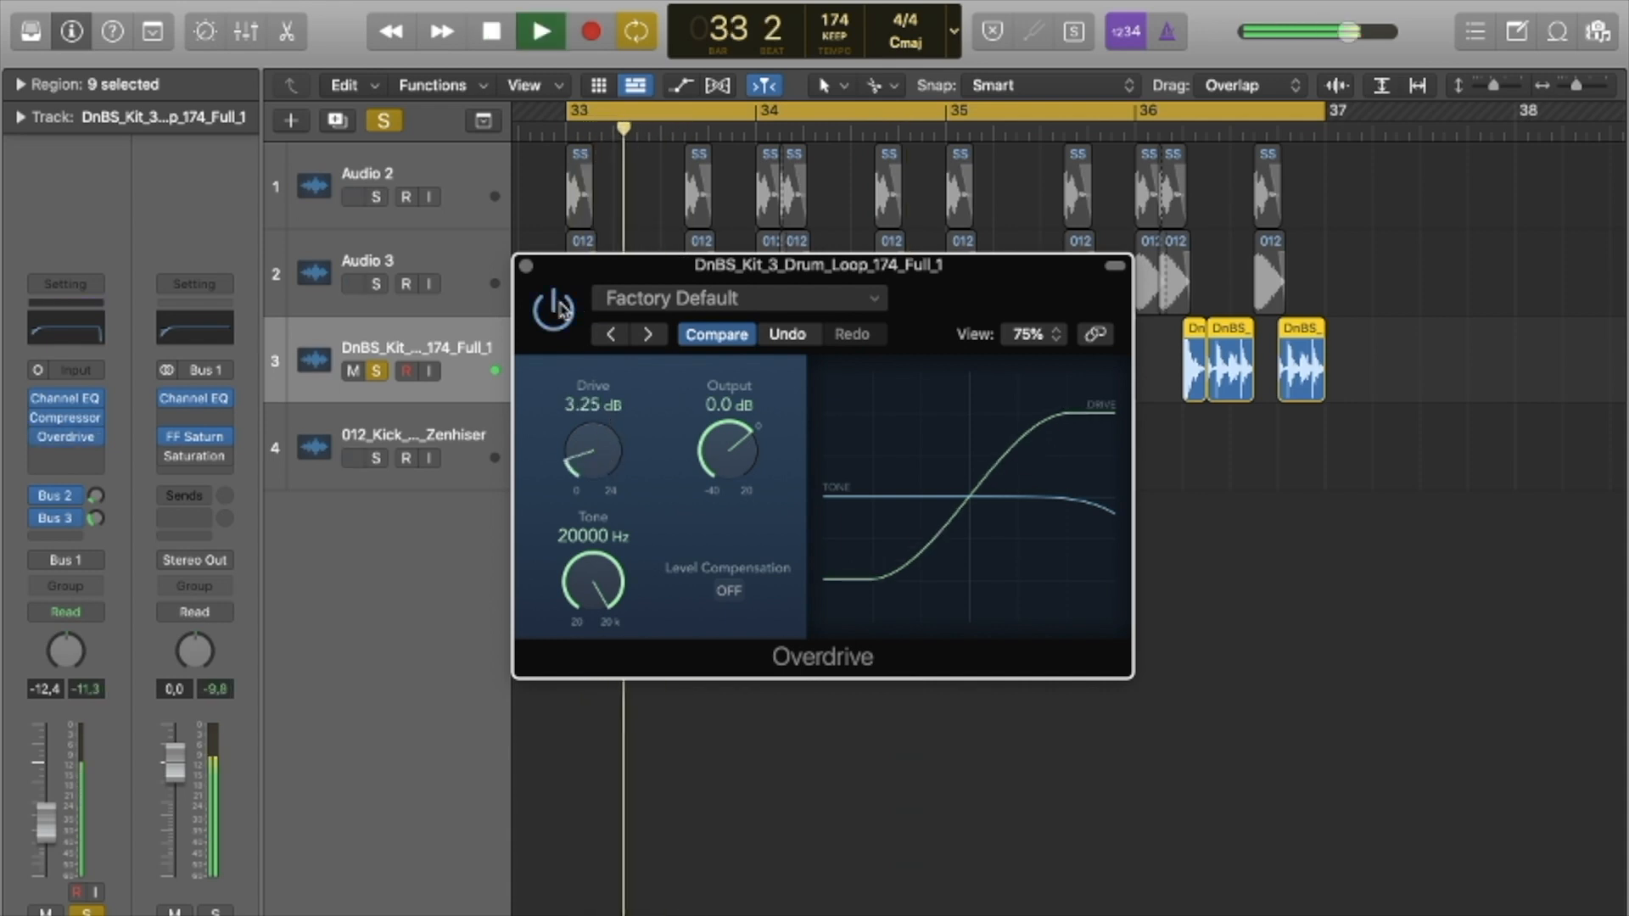
key(space)
click(556, 310)
key(space)
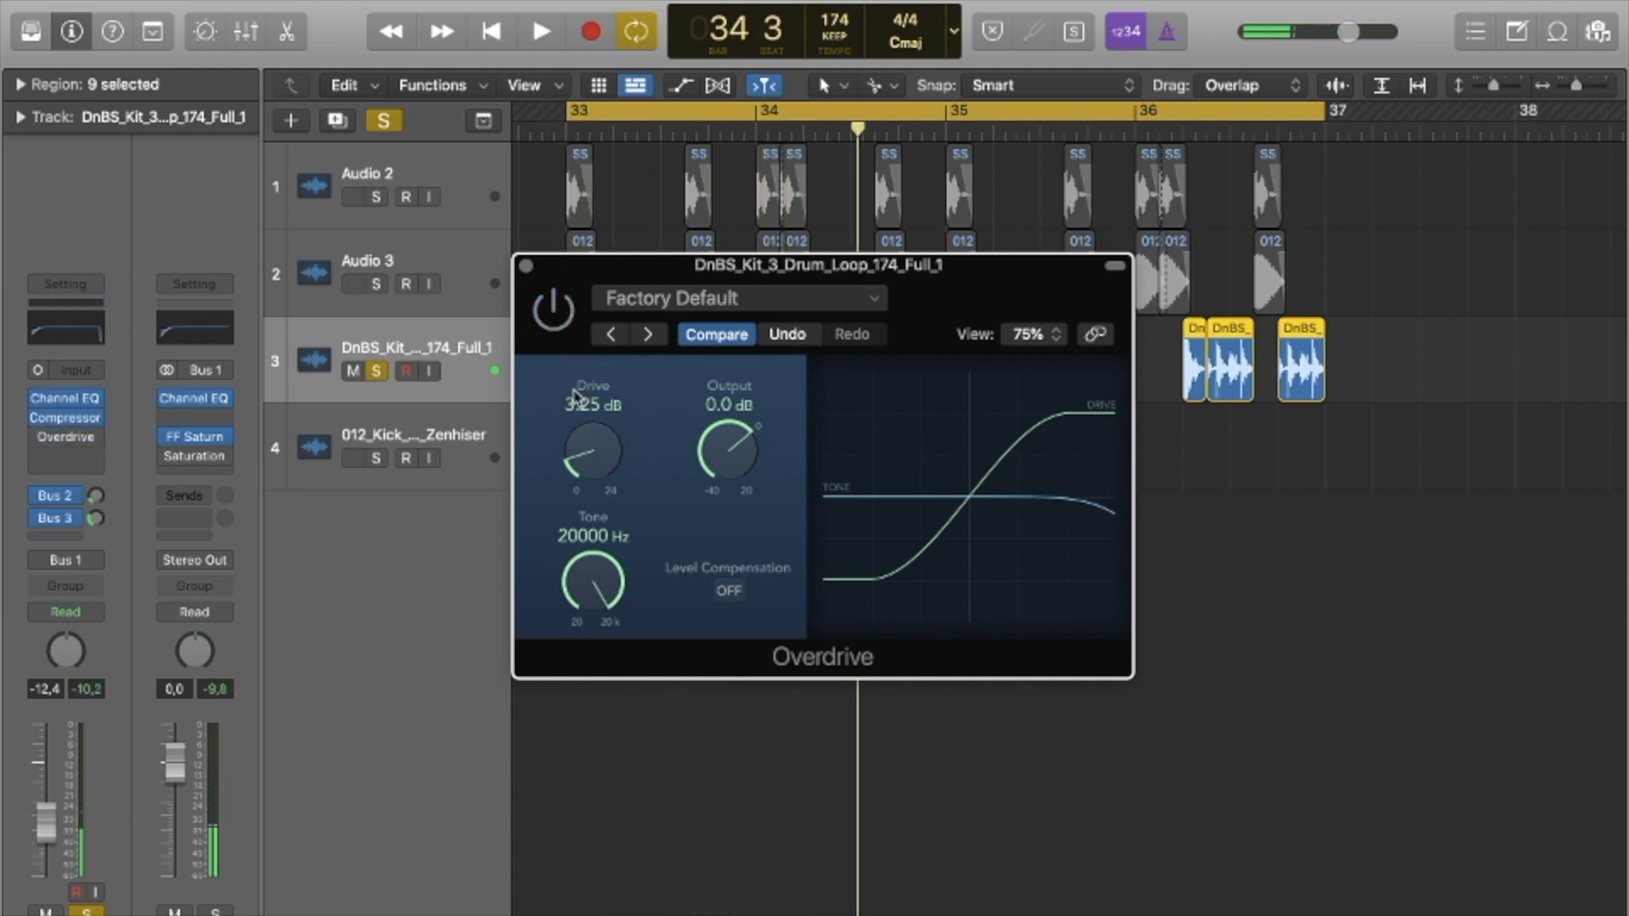
key(space)
key(space)
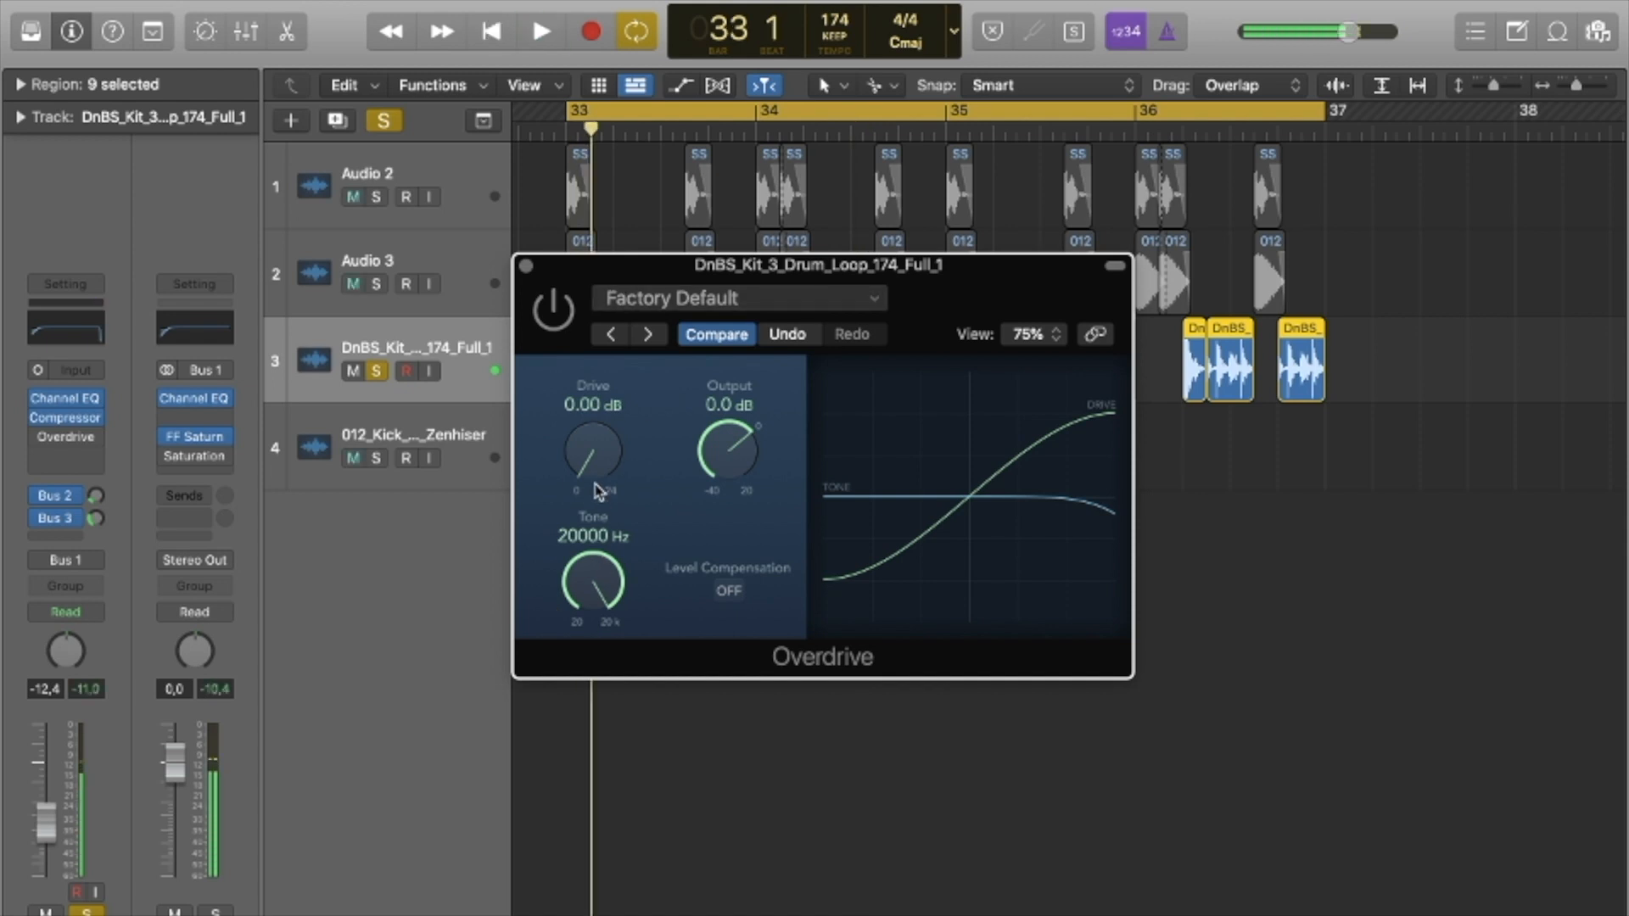
Turn the drum loop's Overdrive on with 5.75 dB drive and reduce its output to -5.0 dB.
click(550, 312)
key(space)
key(space)
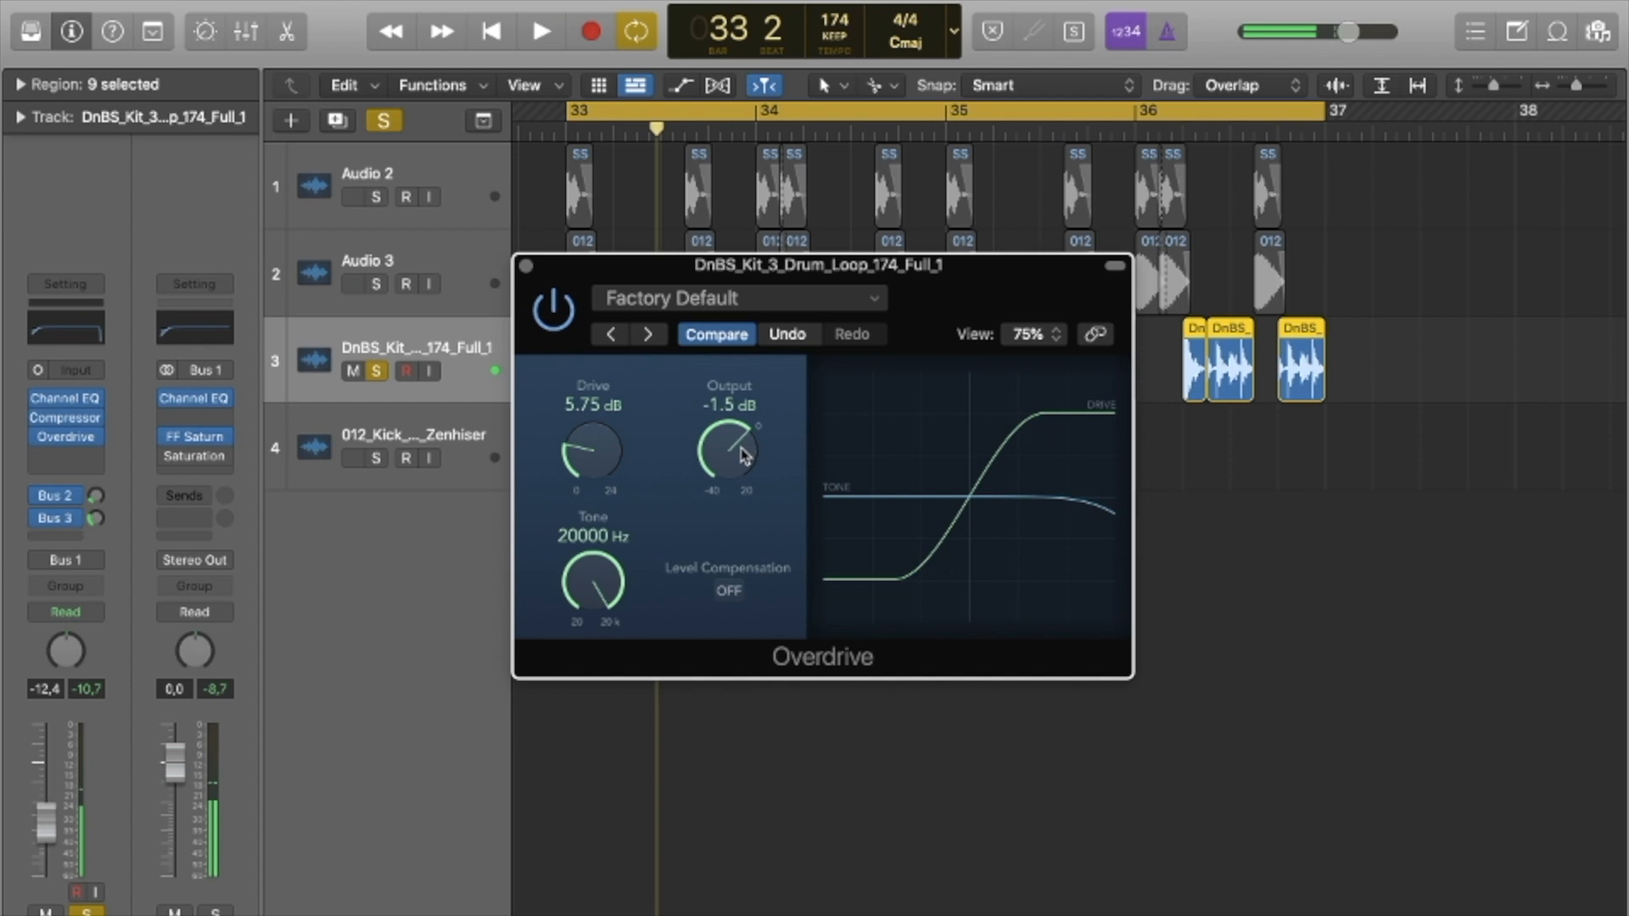
key(space)
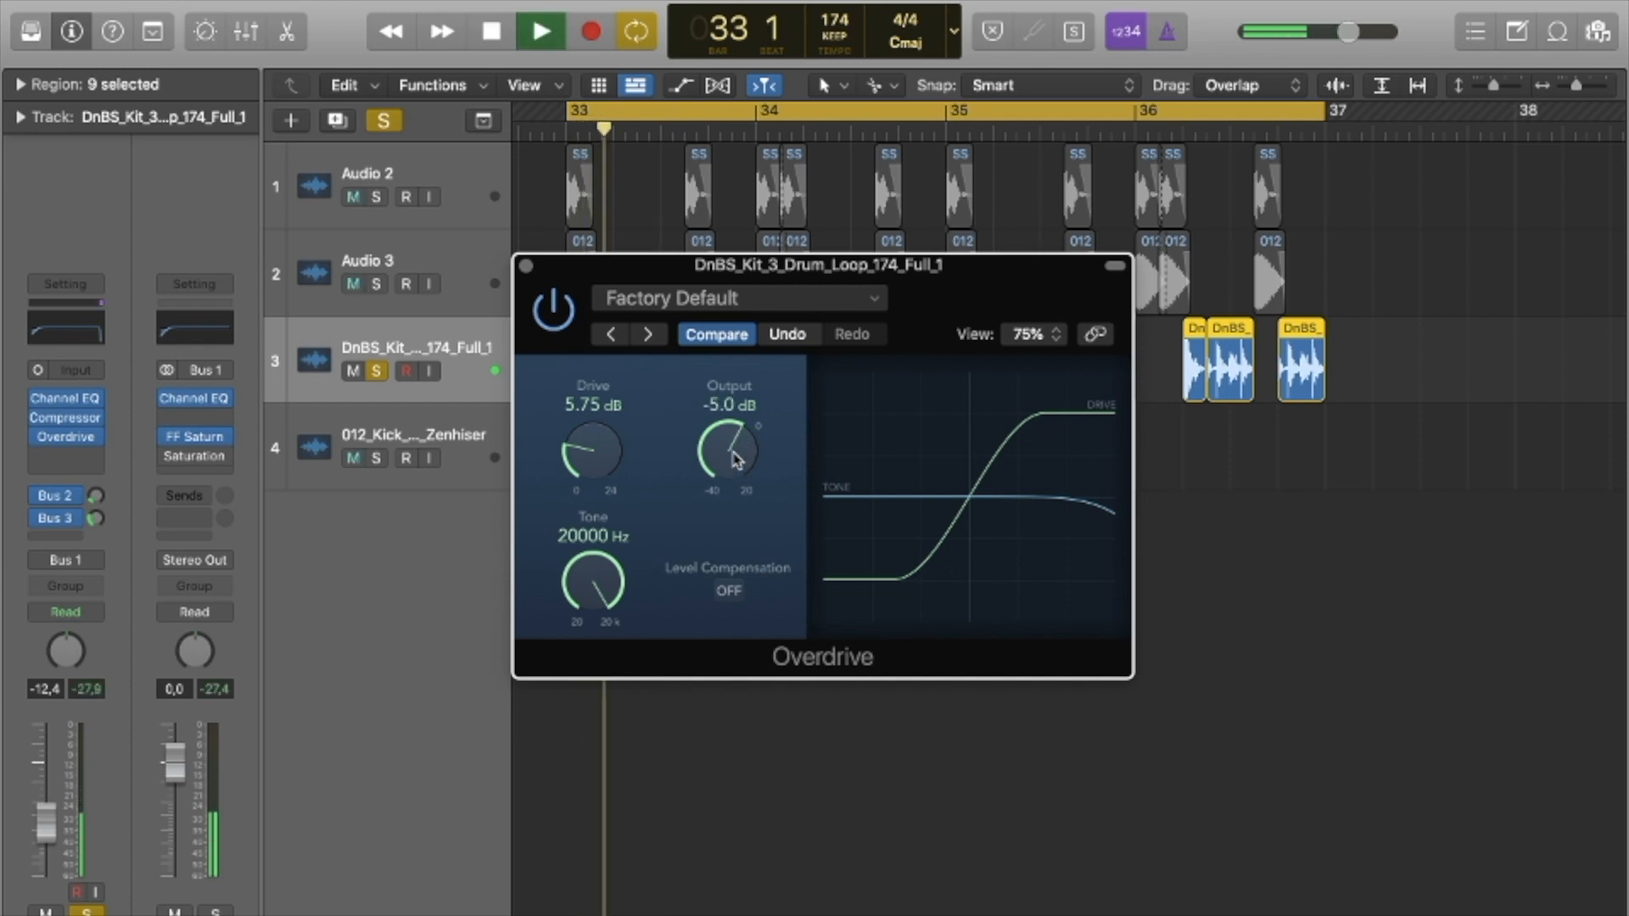
Compare the drum loop with the level-matched Overdrive bypassed and switched back on.
click(558, 320)
key(space)
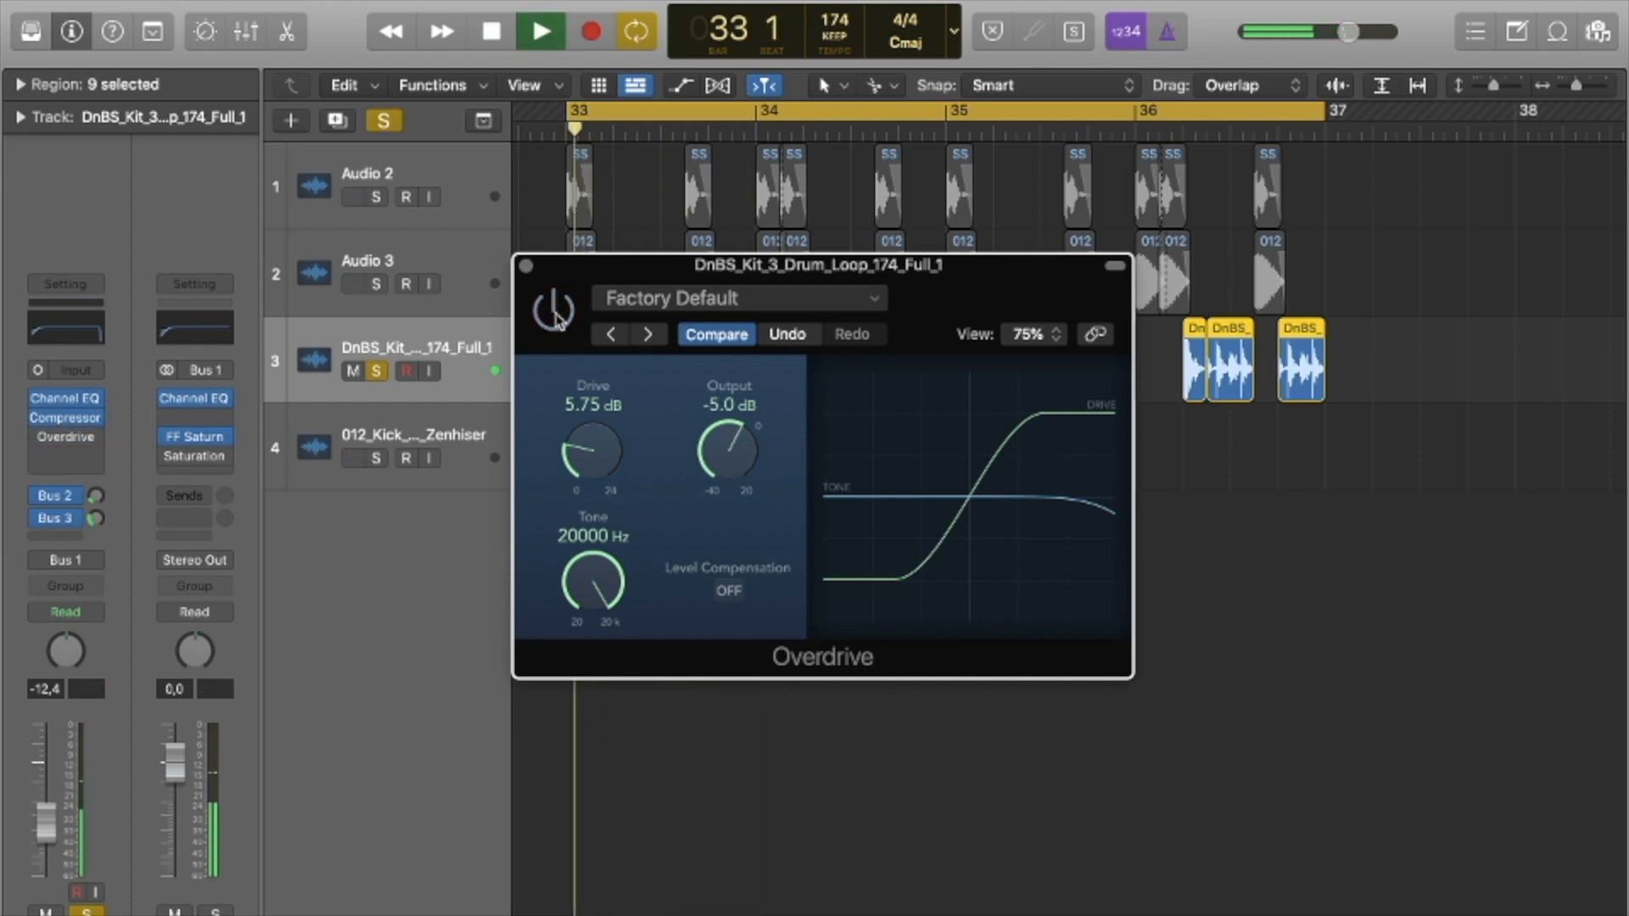
click(556, 320)
key(space)
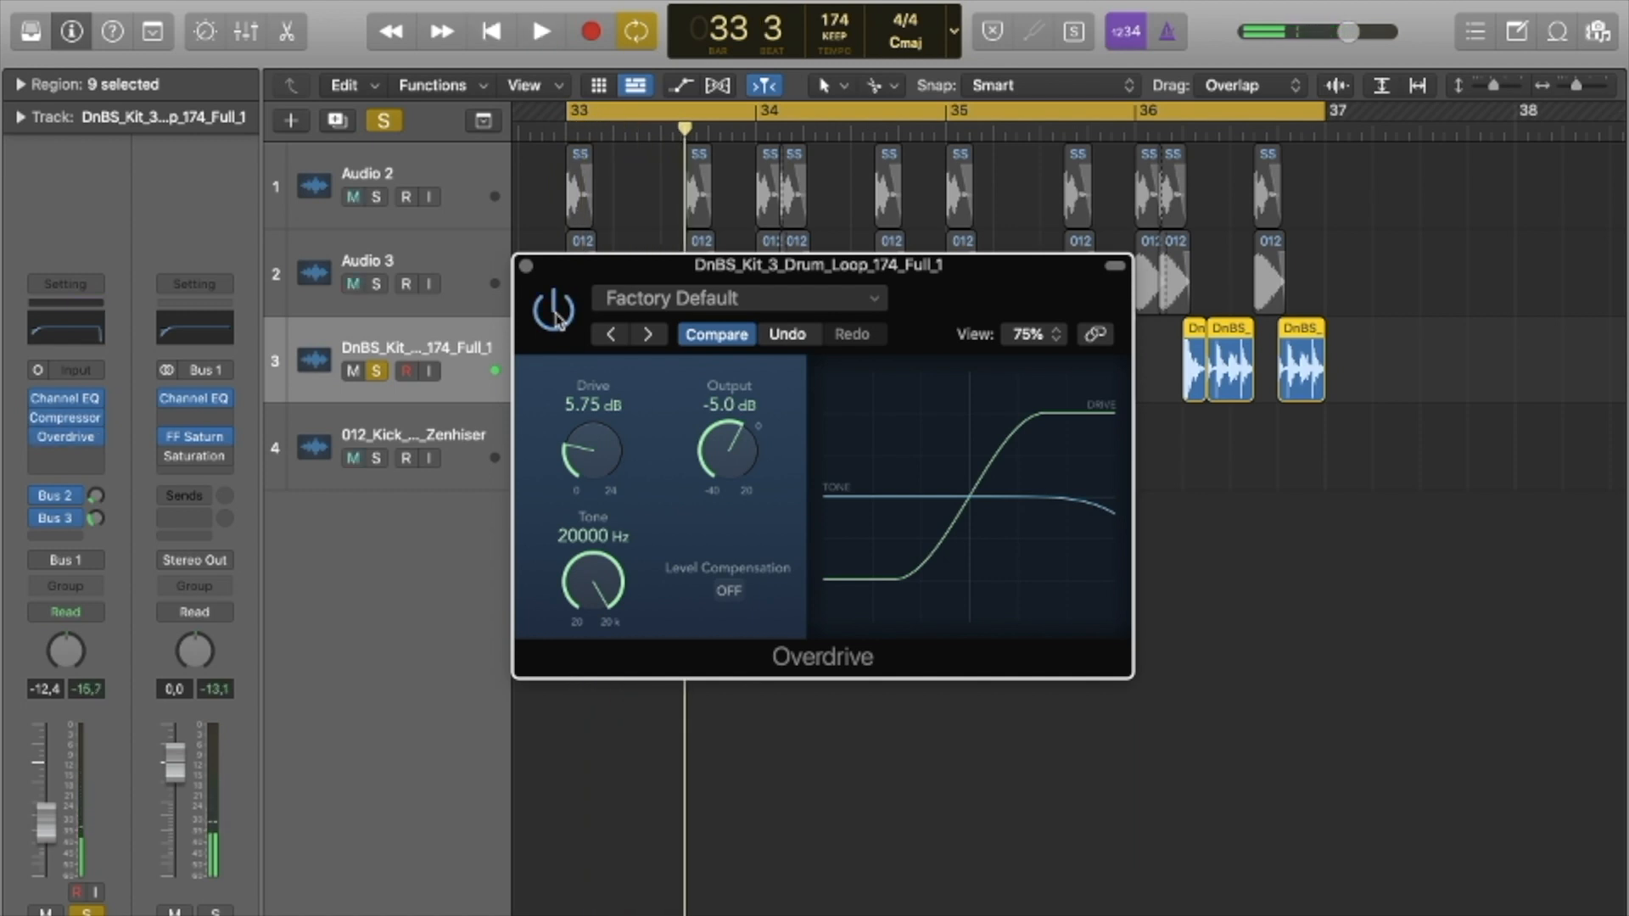
Reset the drum loop's Overdrive drive and output to 0 dB and compare the loop with the effect bypassed and on.
key(space)
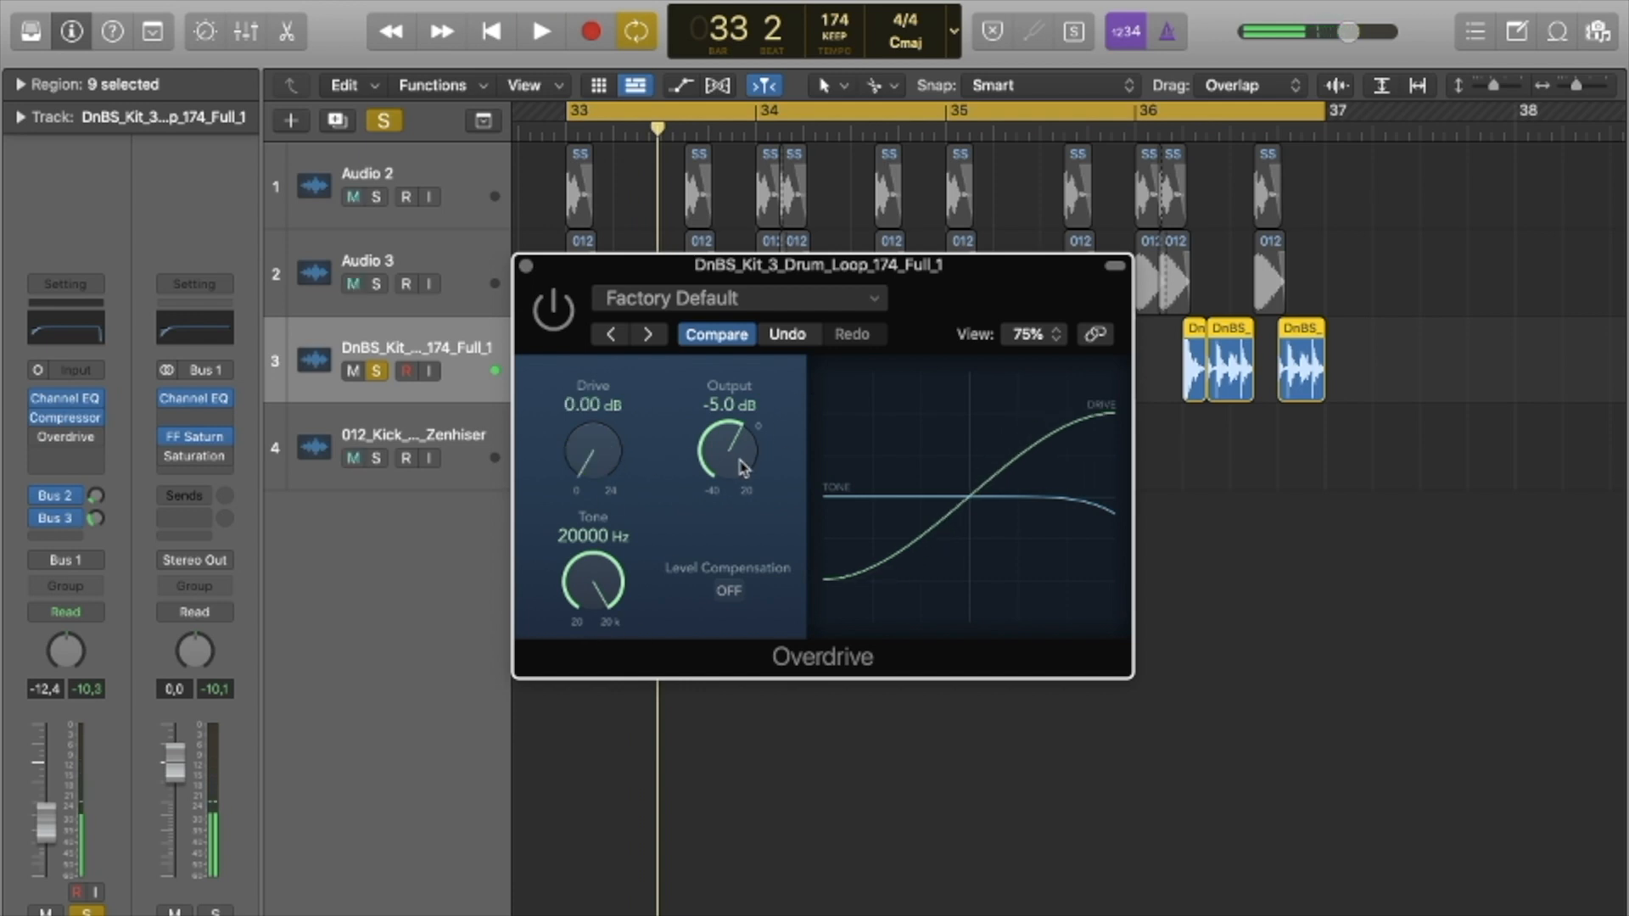
key(space)
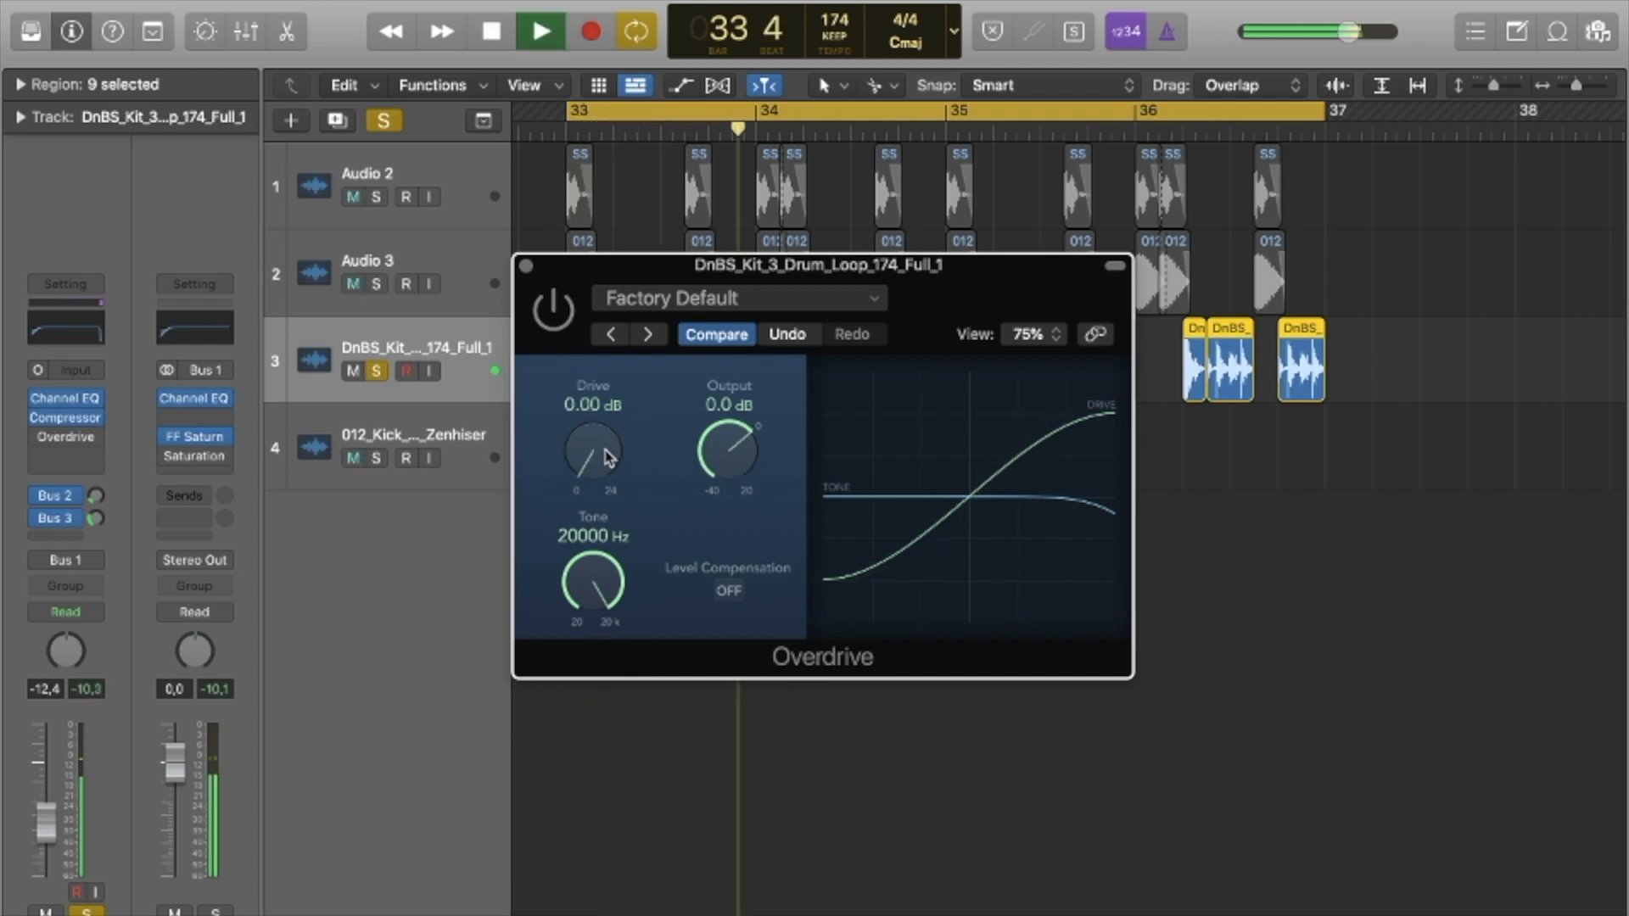
mouse_move(593, 465)
mouse_down()
mouse_move(592, 443)
mouse_move(596, 472)
mouse_up()
key(space)
key(space)
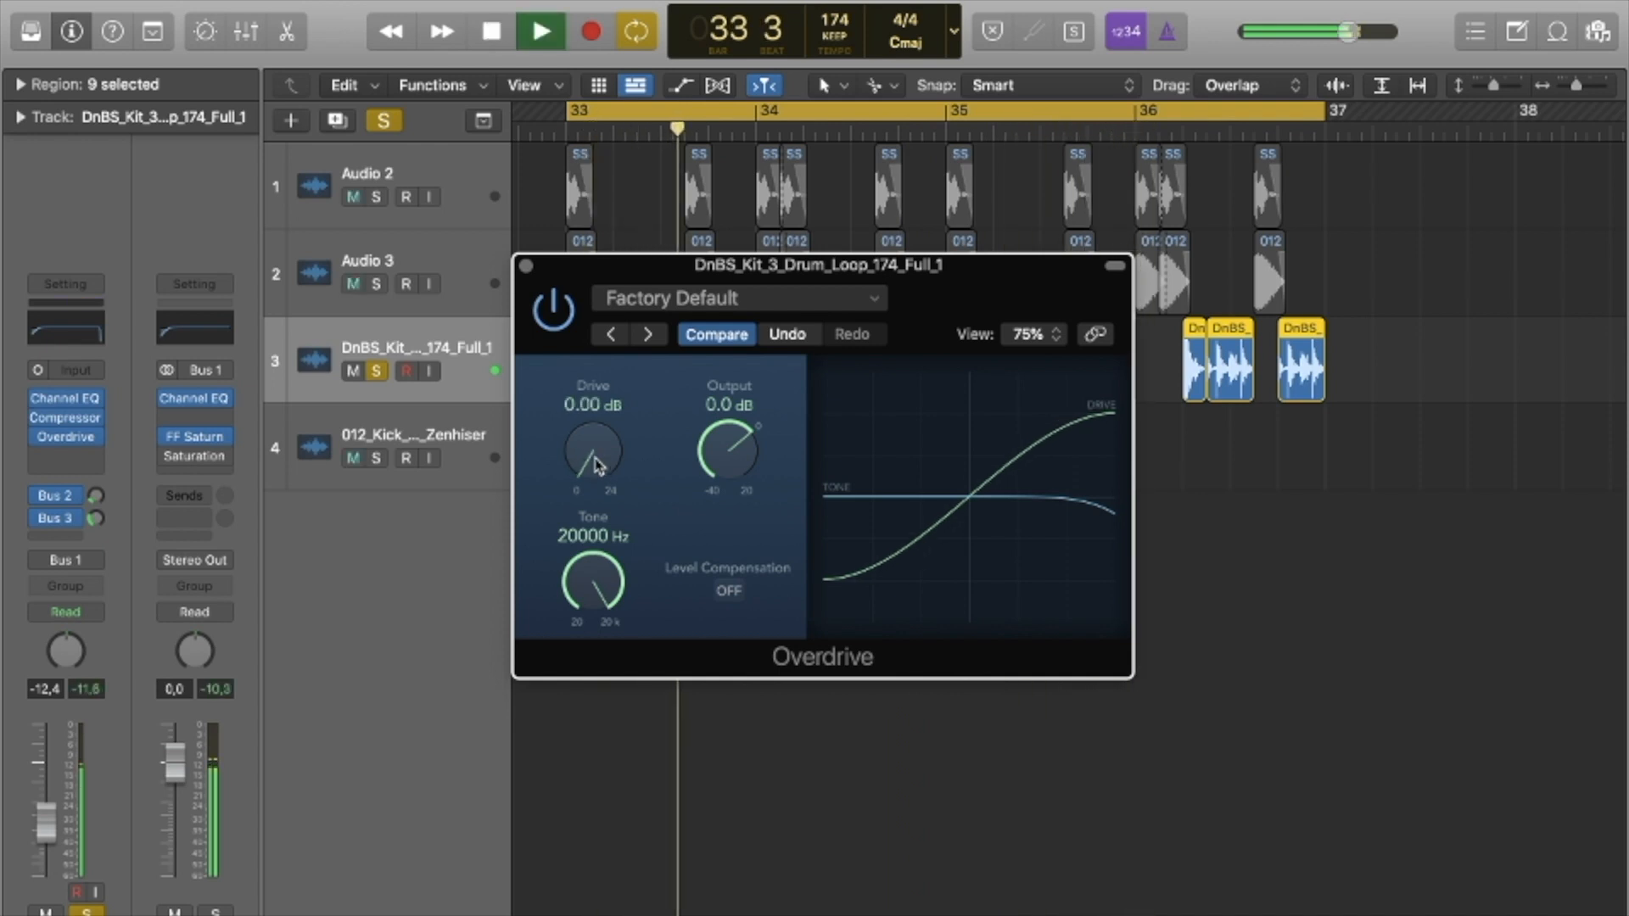
click(571, 326)
key(space)
key(space)
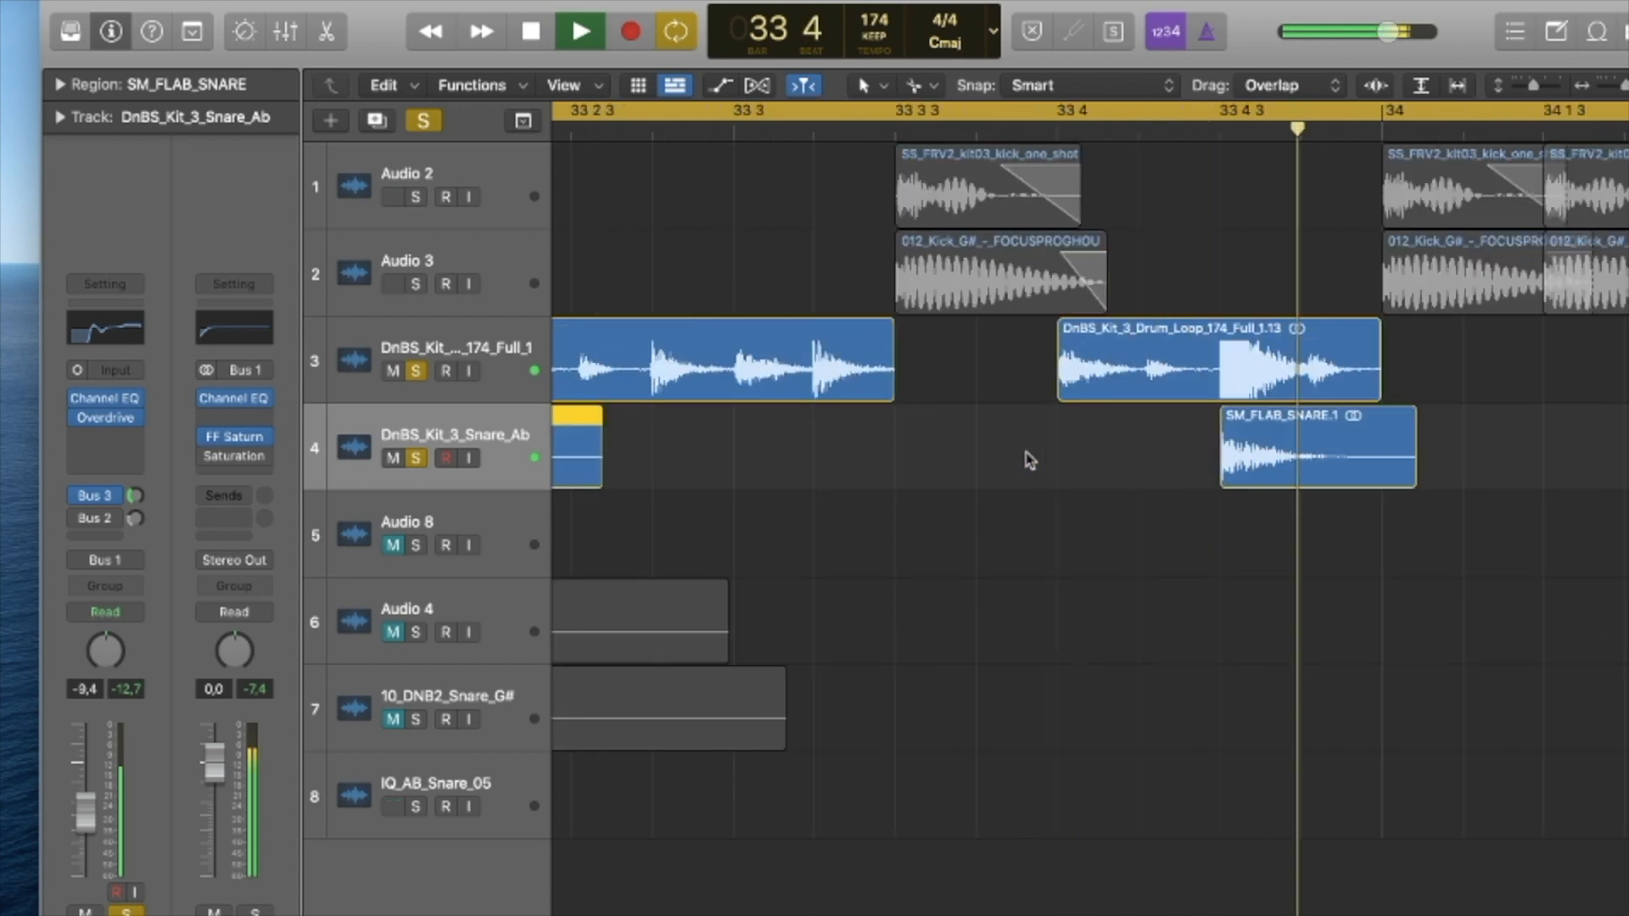
Try nudging one hit of the SM_FLAB_SNARE layer slightly earlier, playing it against the drum loop.
key(super+Right)
key(super+Right)
key(super+Right)
key(super+Right)
key(space)
drag(1037, 454, 1008, 458)
key(space)
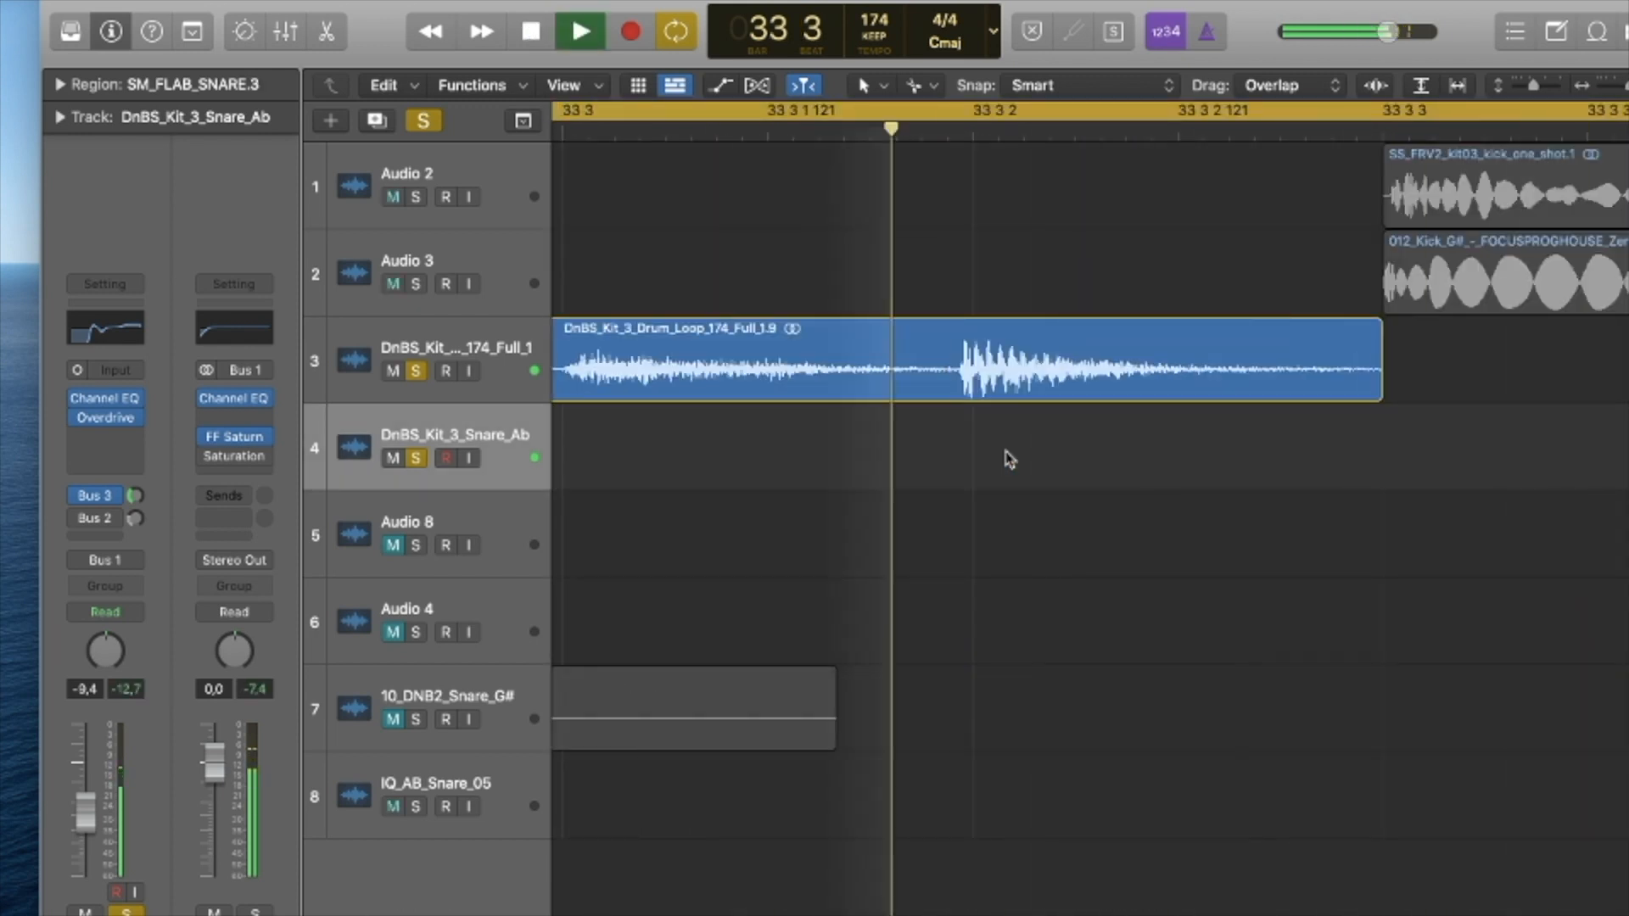
key(space)
key(space)
key(space)
scroll(1005, 464, right, 13)
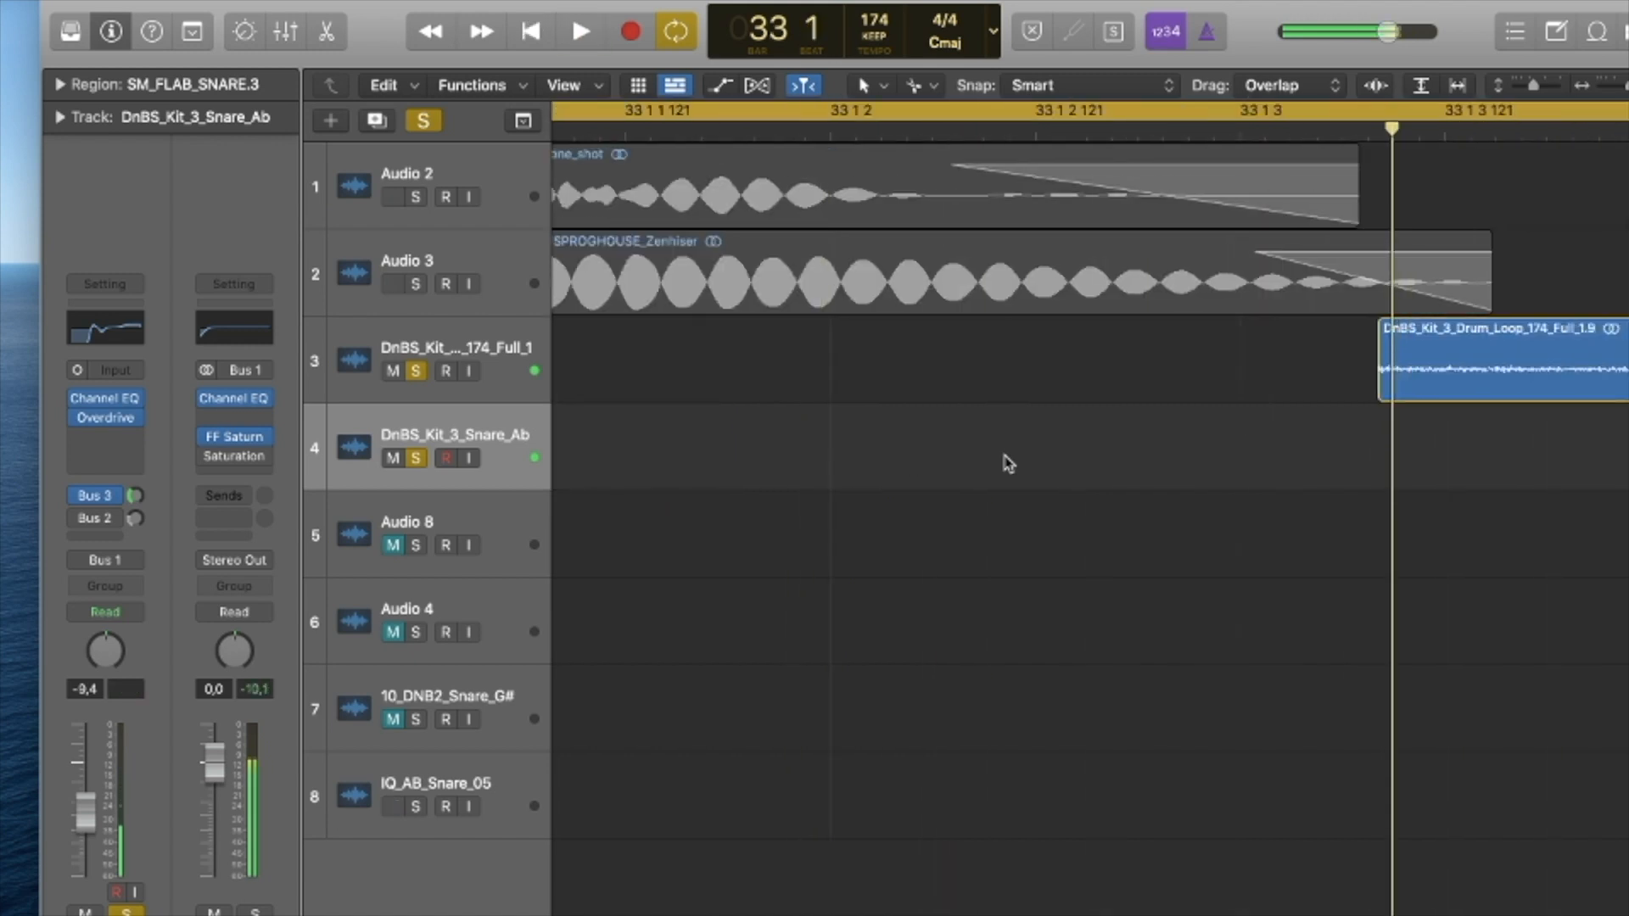
Try the SM_FLAB_SNARE hit at 33 2 slightly ahead of the drum loop's snare and play the result.
click(1173, 446)
drag(1172, 446, 1129, 447)
key(space)
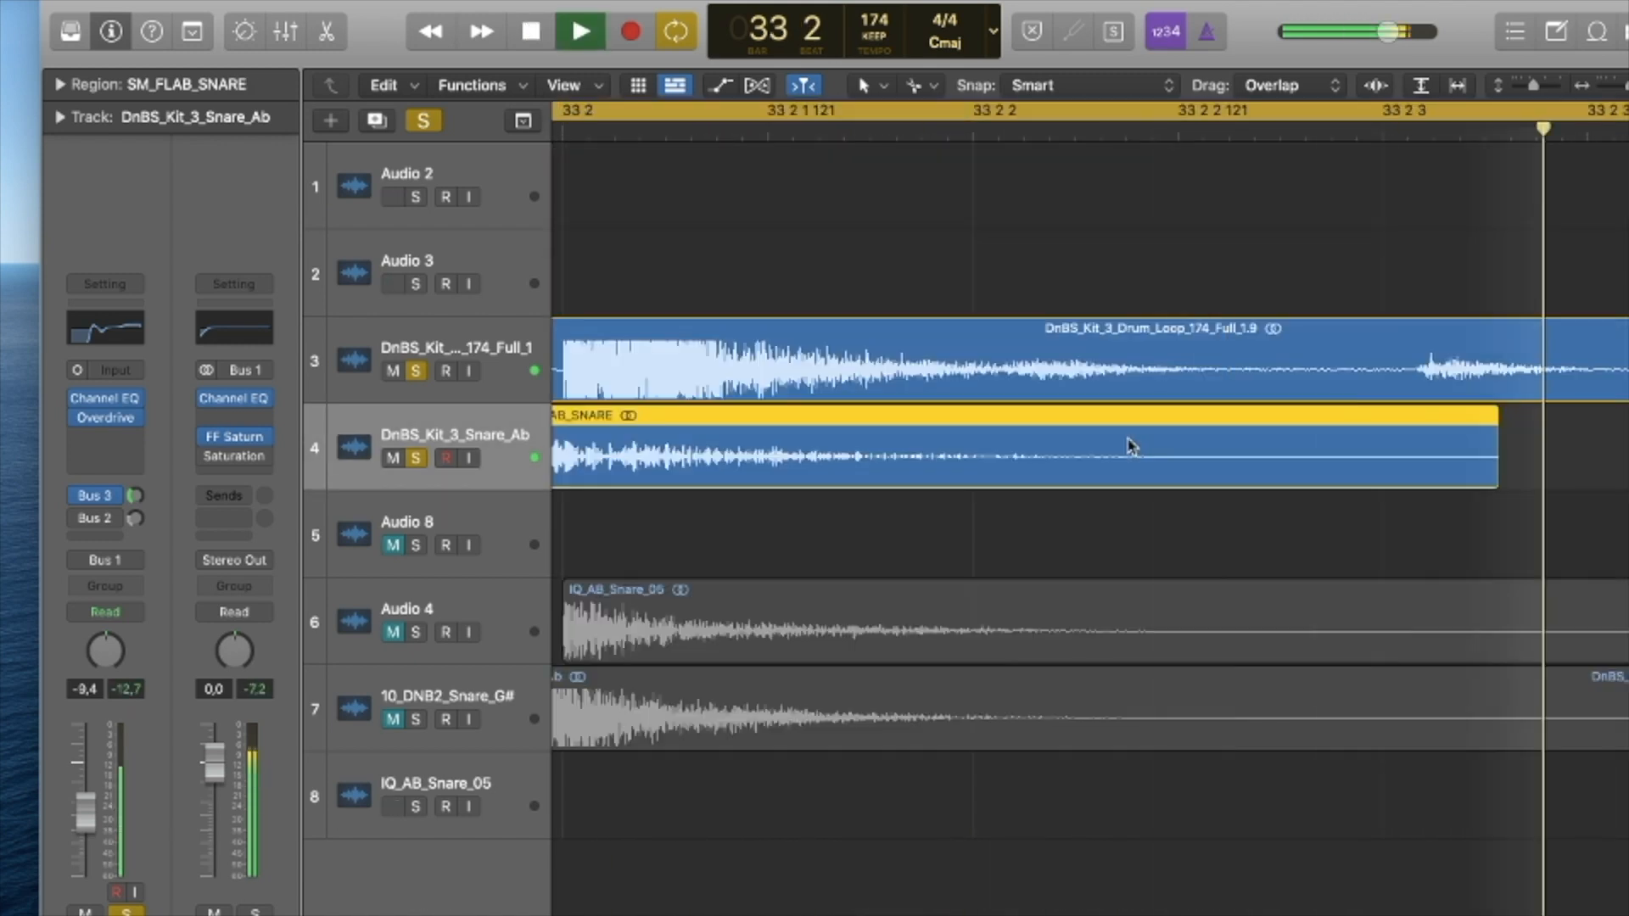
key(space)
Try the SM_FLAB_SNARE hit at 33 4 3 slightly behind the drum loop's snare and play both together.
drag(807, 433, 827, 435)
key(space)
key(space)
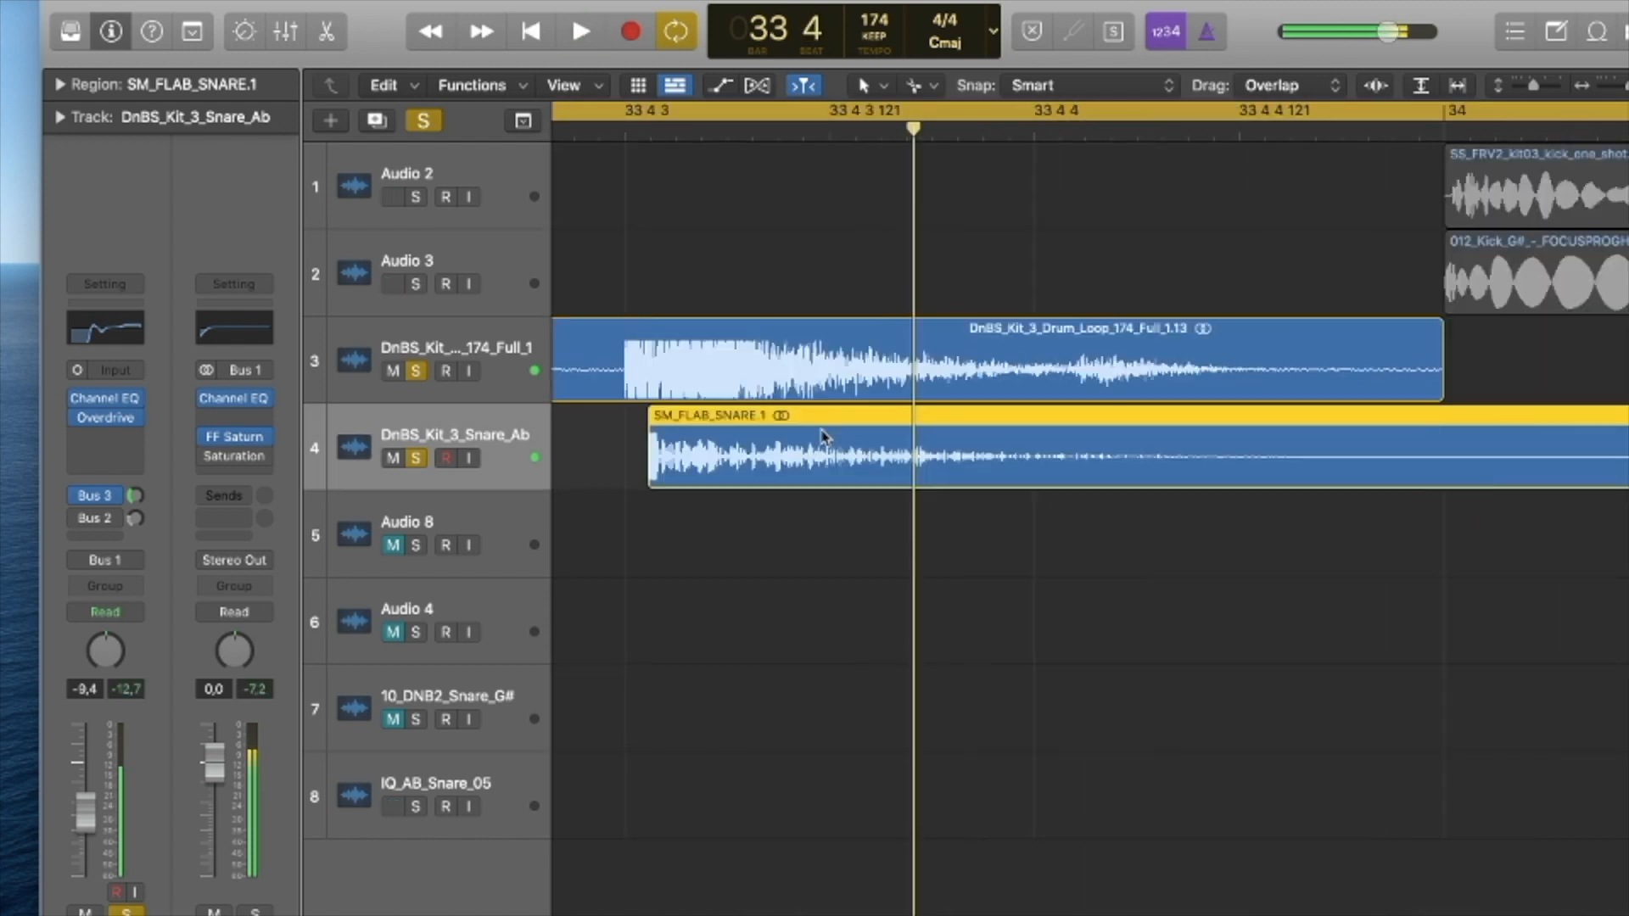
drag(980, 437, 1014, 438)
key(space)
key(space)
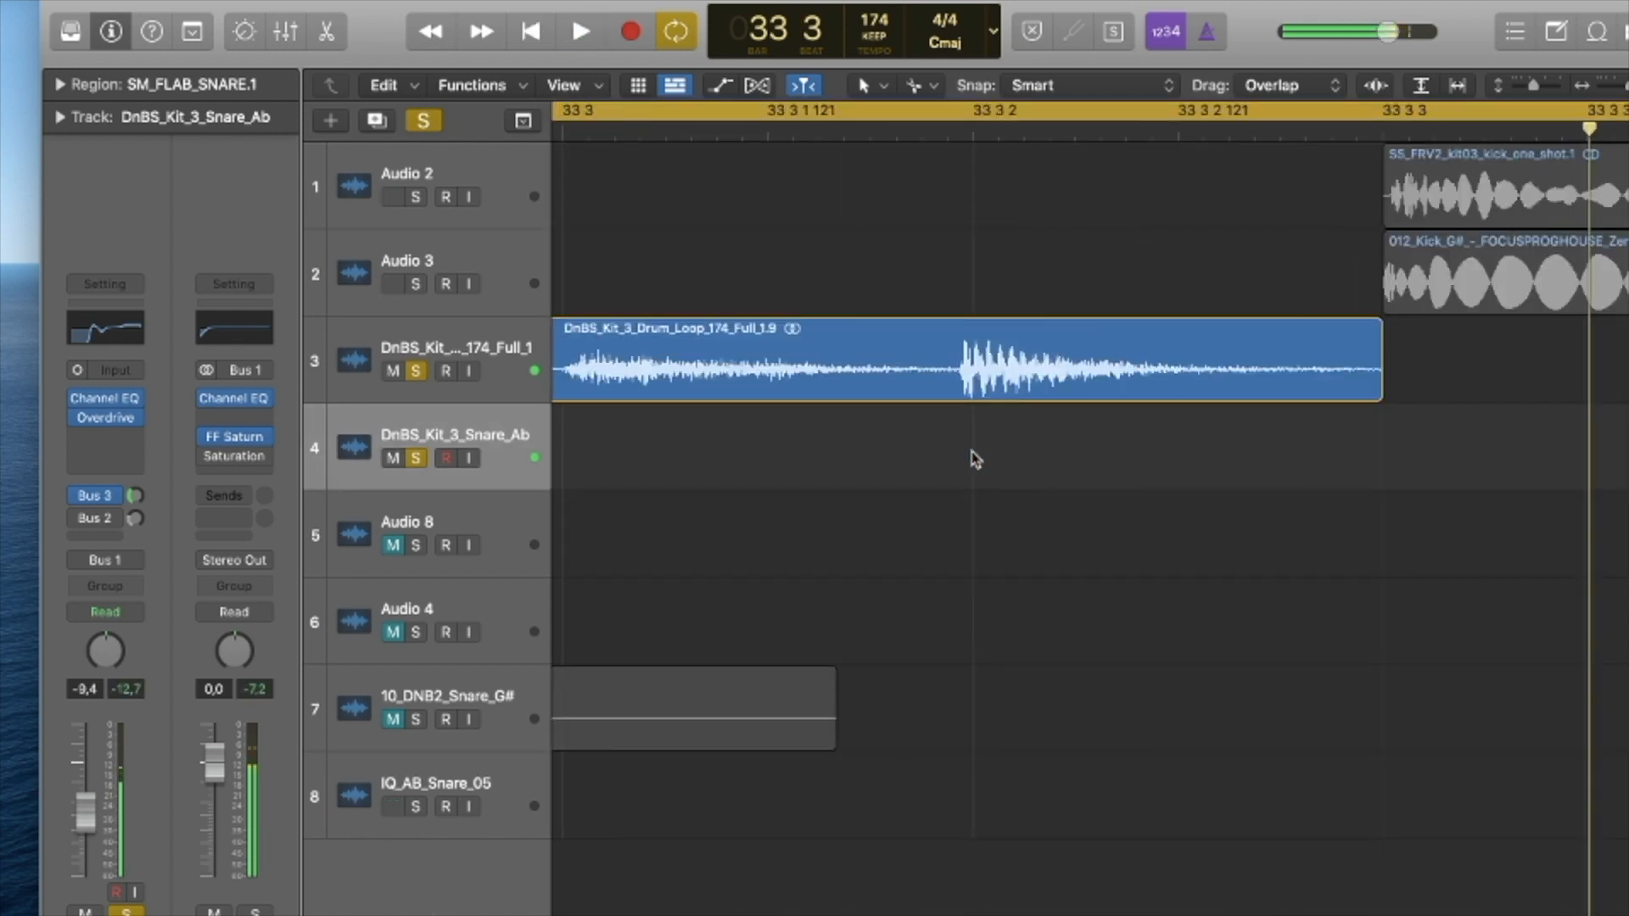
Try shifting the delayed SM_FLAB_SNARE hit back to an earlier position, playing it with the drum loop.
scroll(972, 458, left, 10)
drag(1175, 463, 1061, 466)
key(space)
key(space)
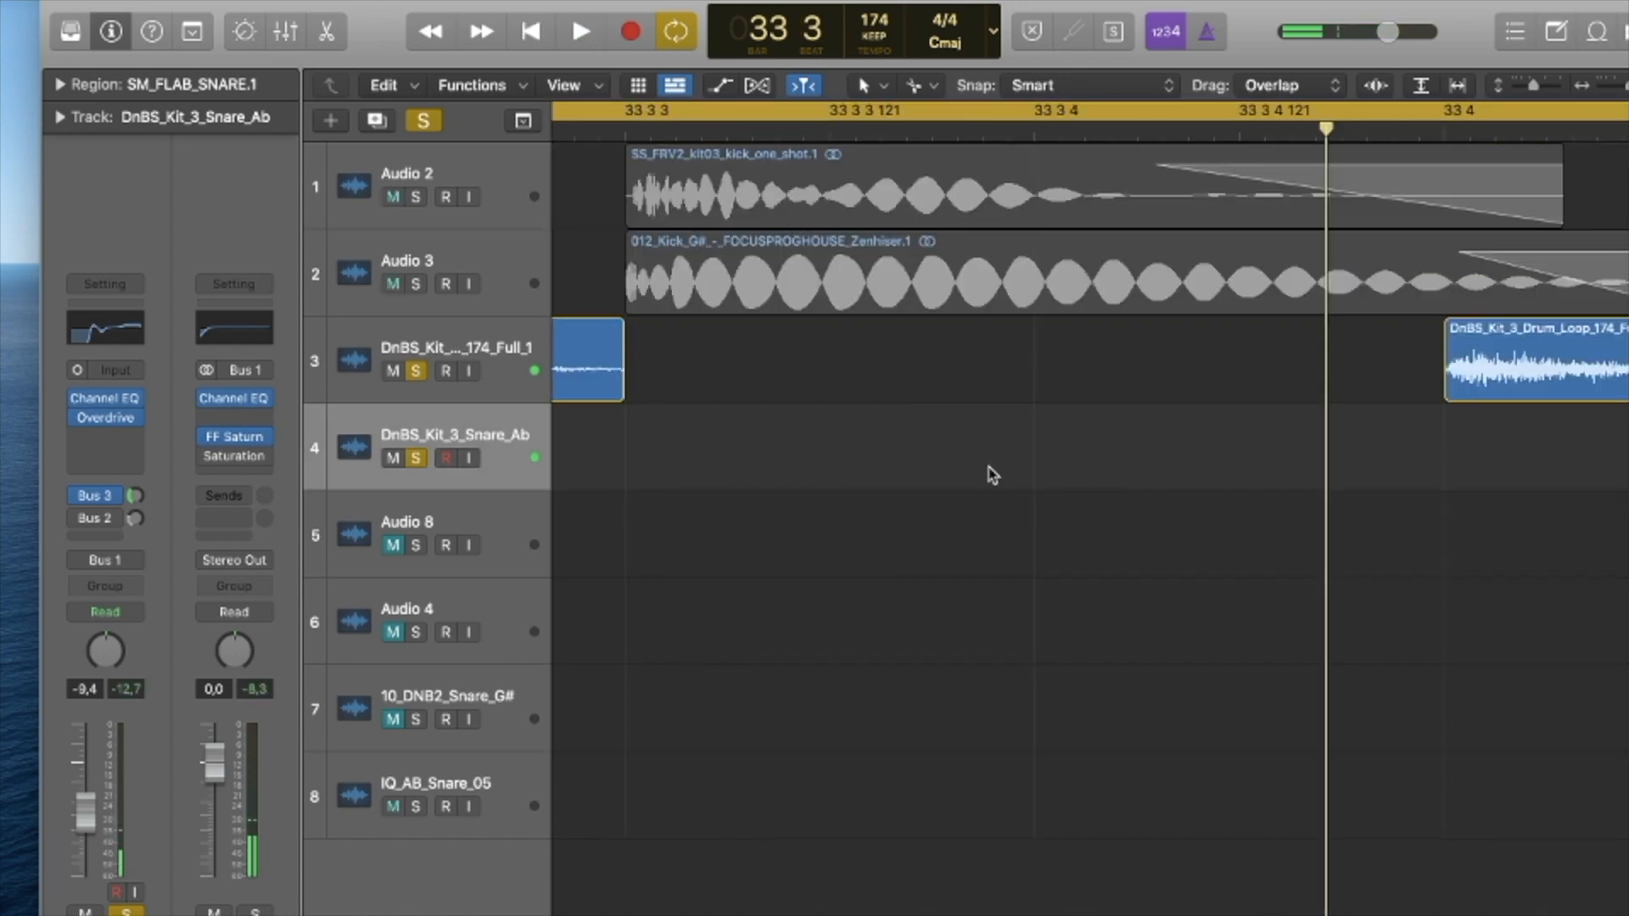
scroll(993, 475, right, 6)
key(space)
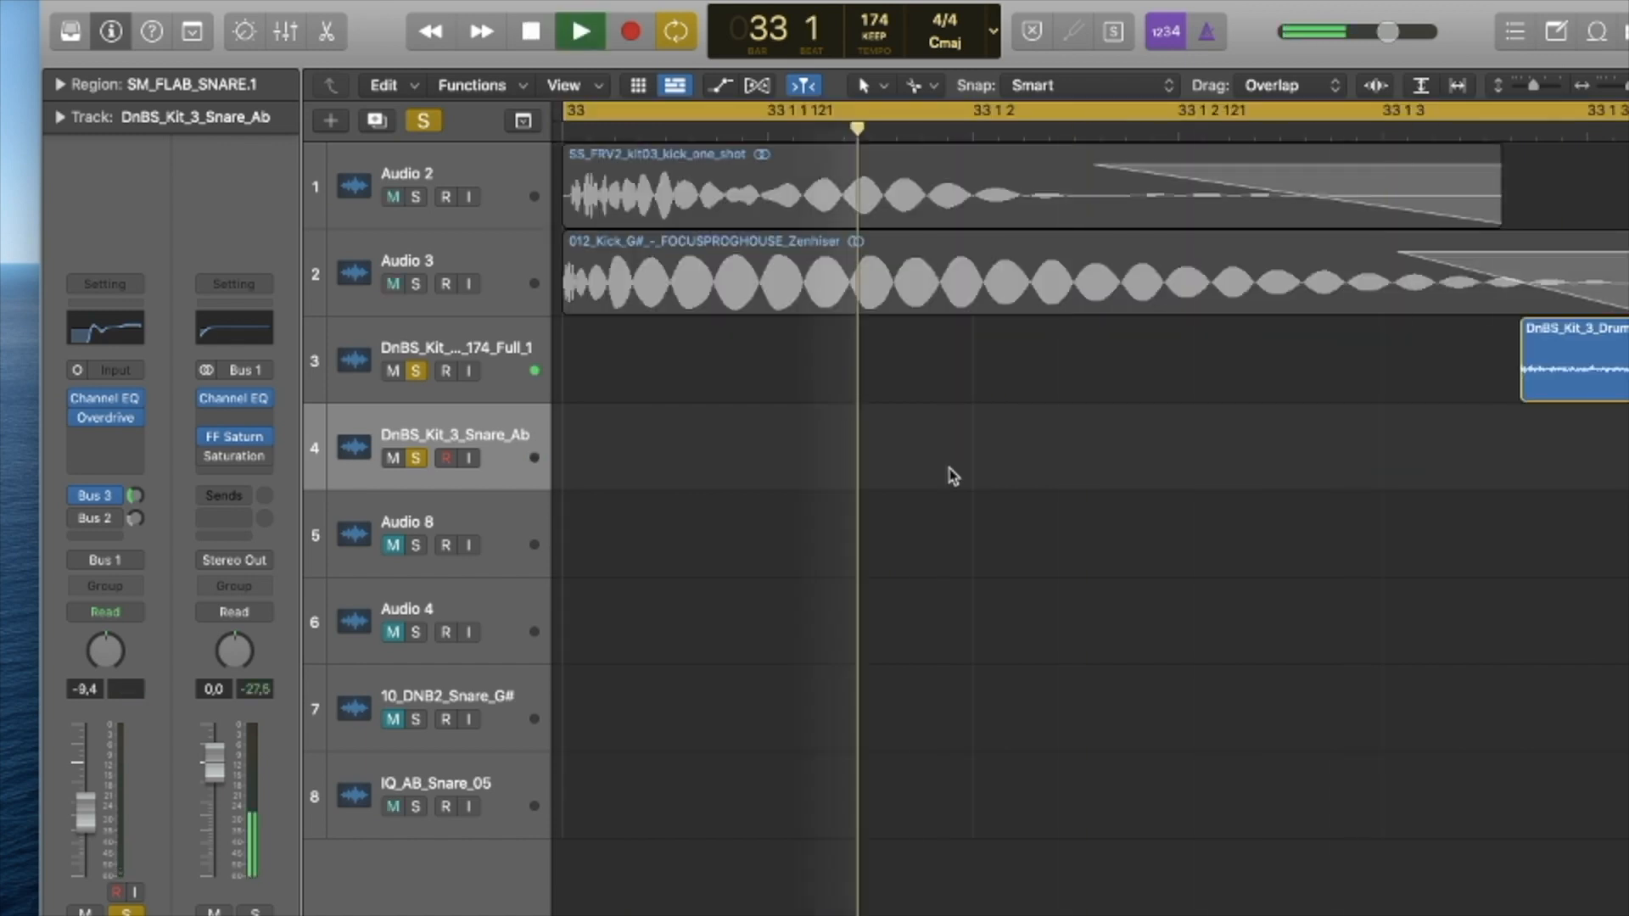
scroll(955, 477, down, 5)
key(space)
key(Left)
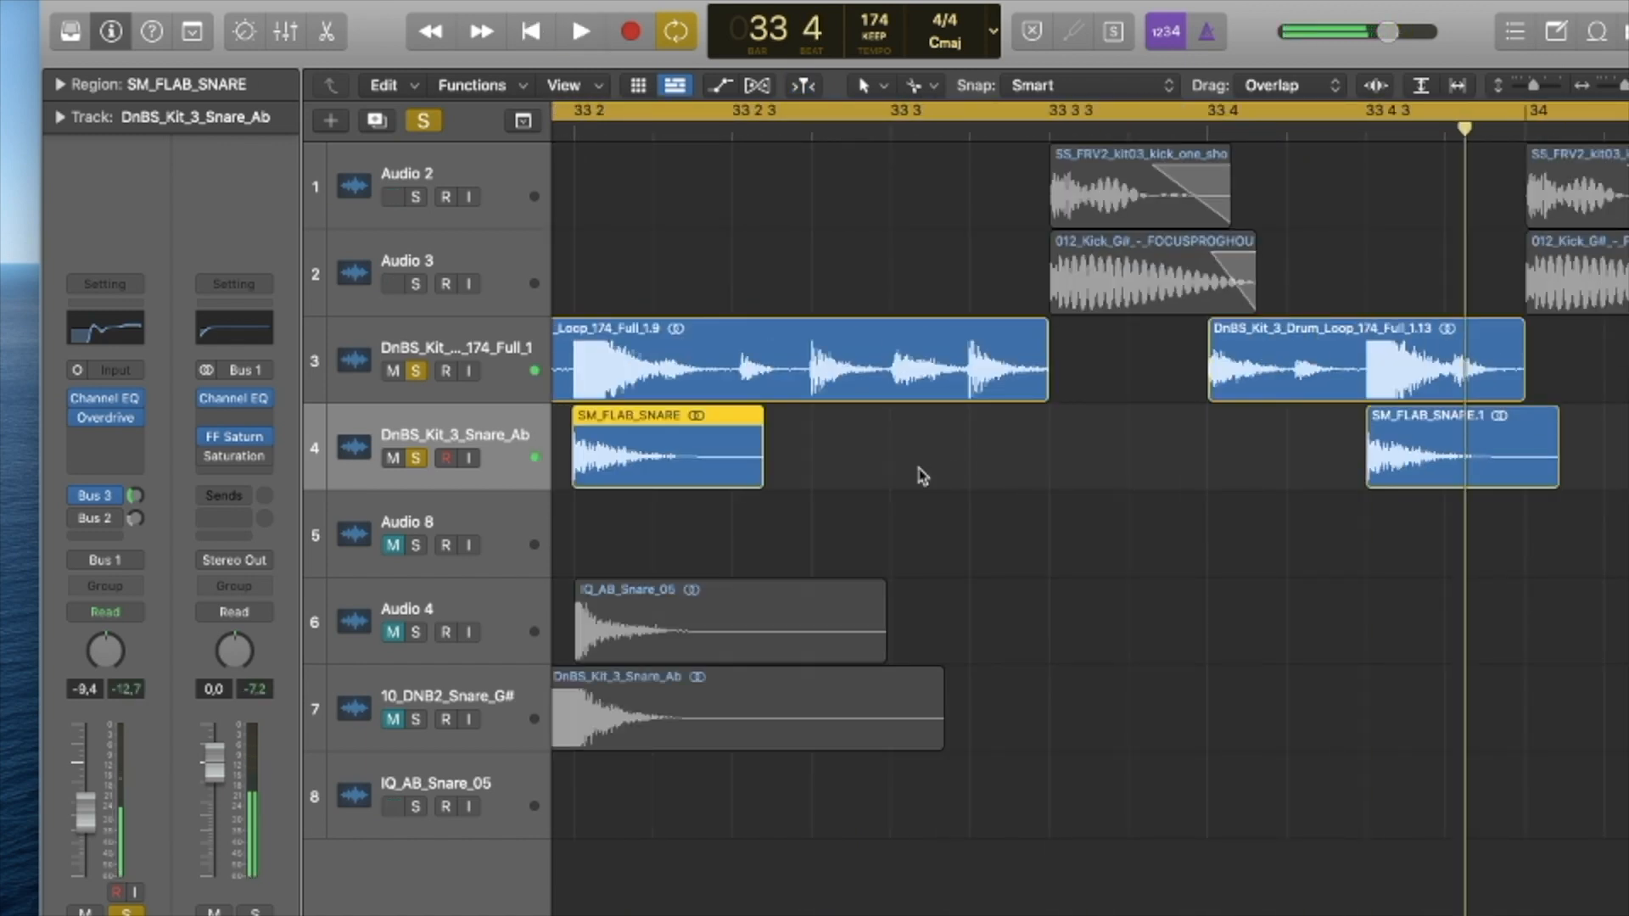
Compare the drum loop played with the grid-aligned snare layer soloed and with the layer's solo off.
key(super+Right)
scroll(758, 472, left, 3)
key(Left)
click(756, 473)
key(space)
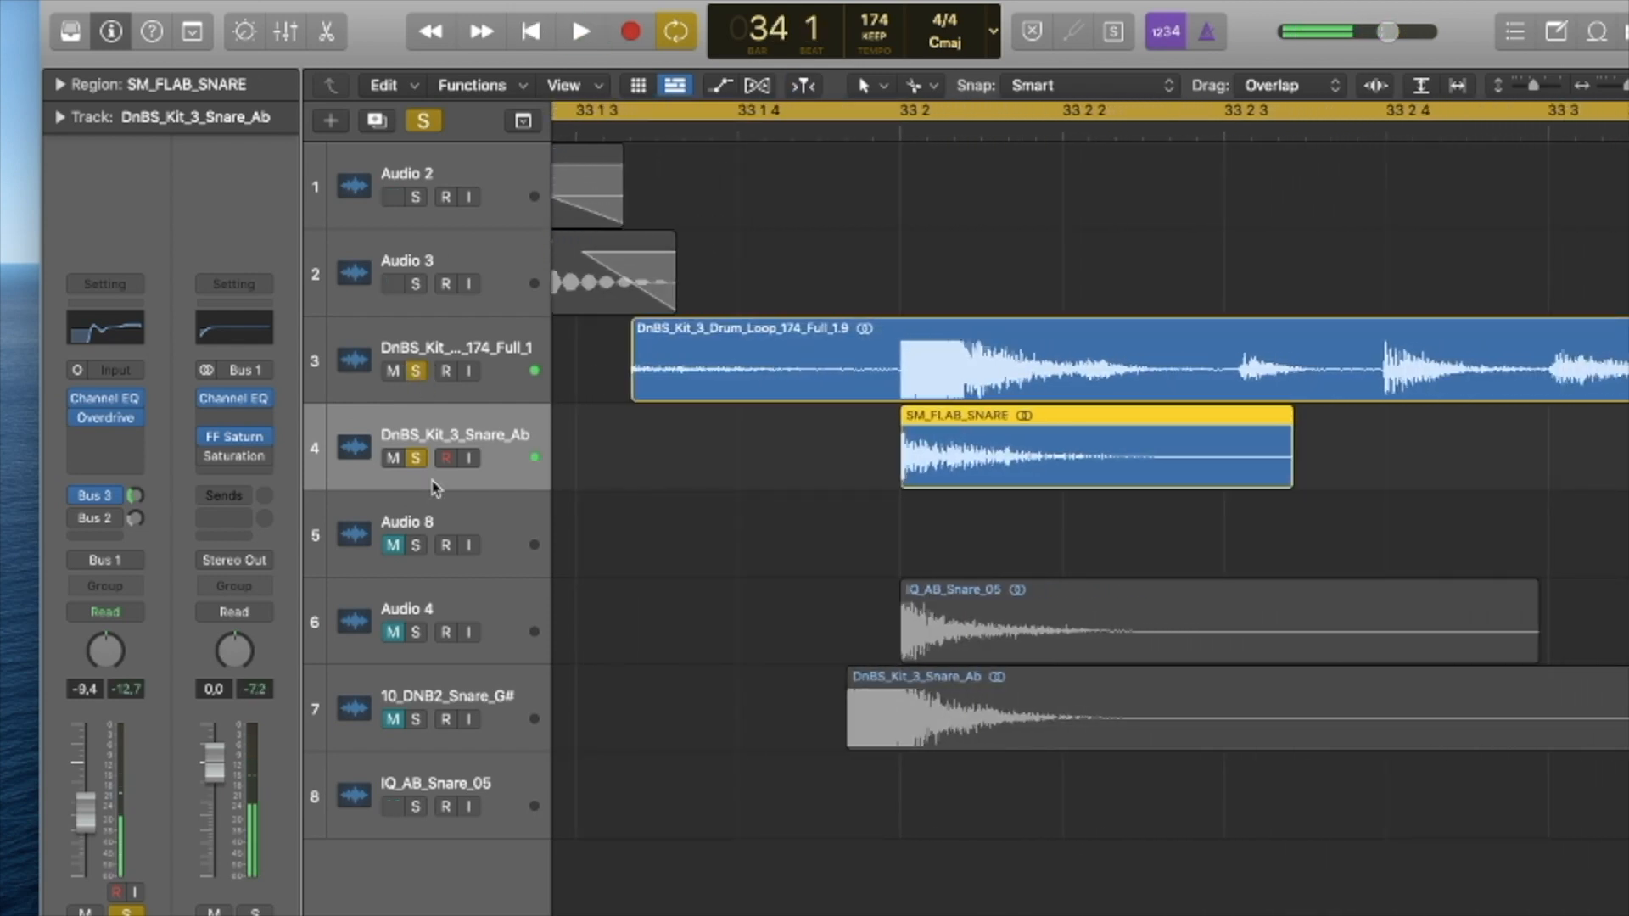
click(416, 460)
key(space)
key(space)
scroll(415, 465, right, 3)
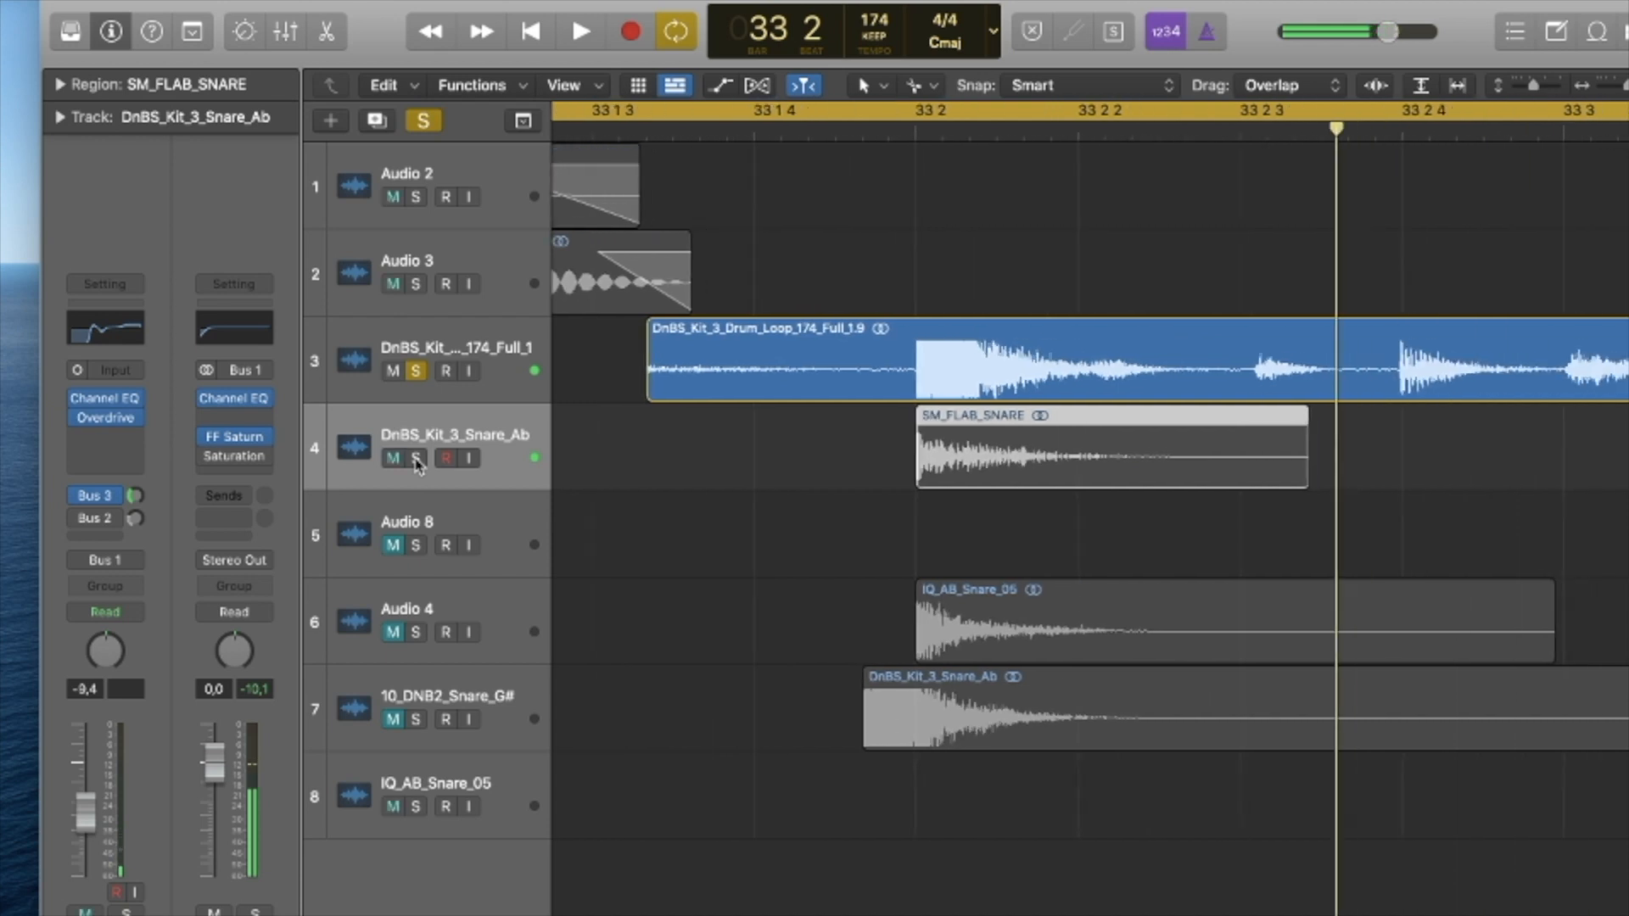
Cycle from 33 2 to just before 33 3, add the snare layer to the solo, and examine how both waveforms align.
drag(851, 115, 1480, 226)
key(space)
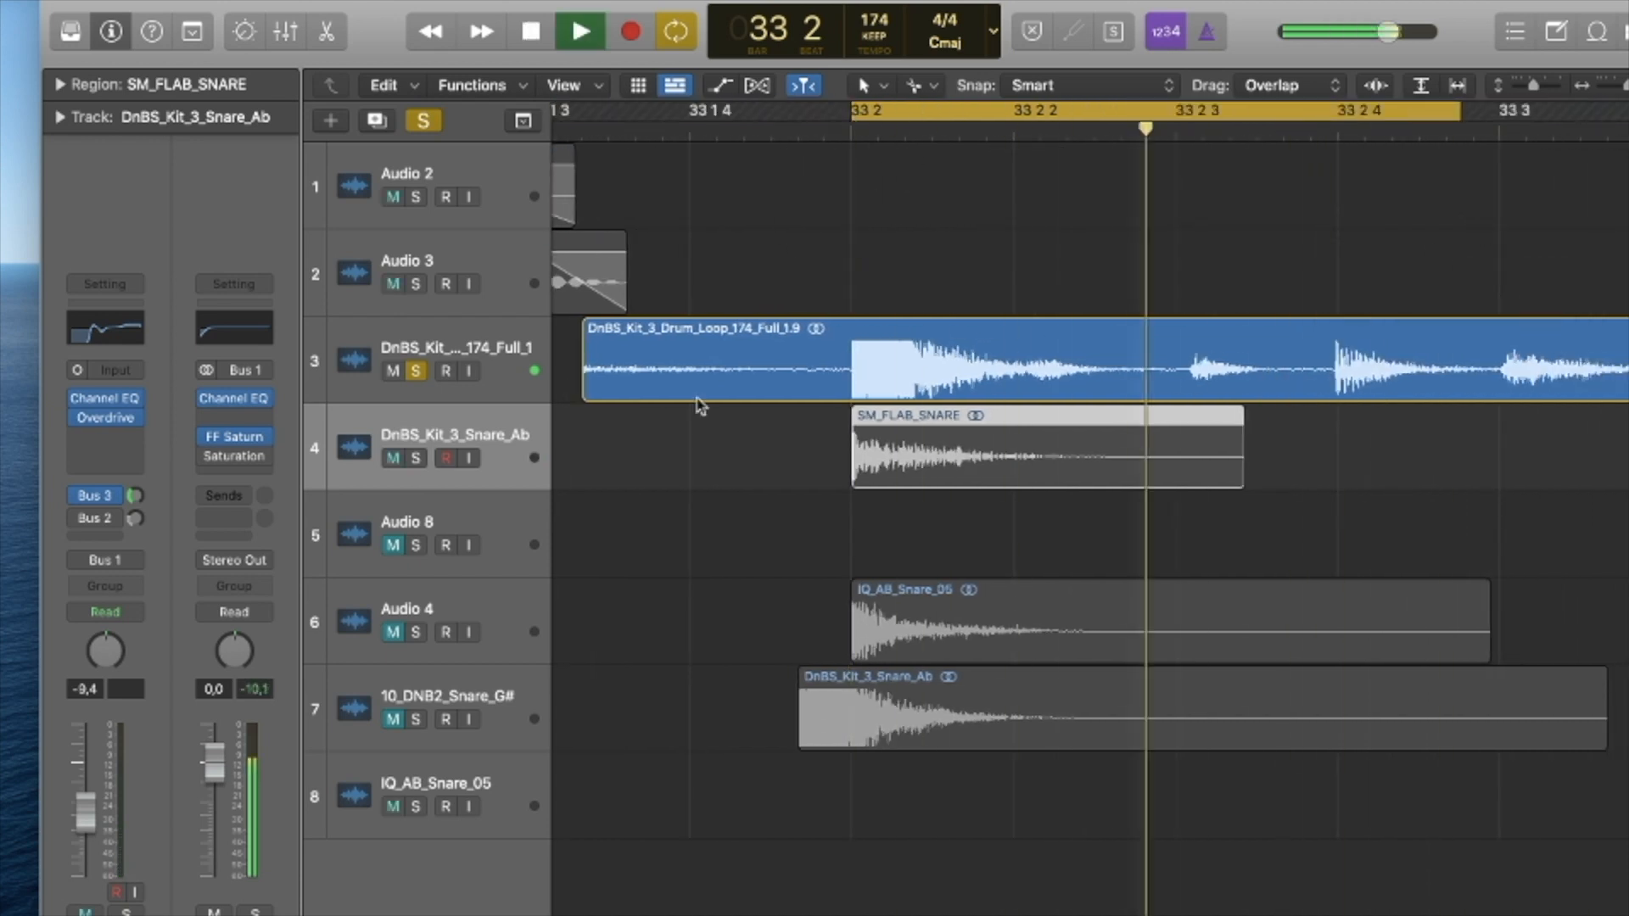
key(s)
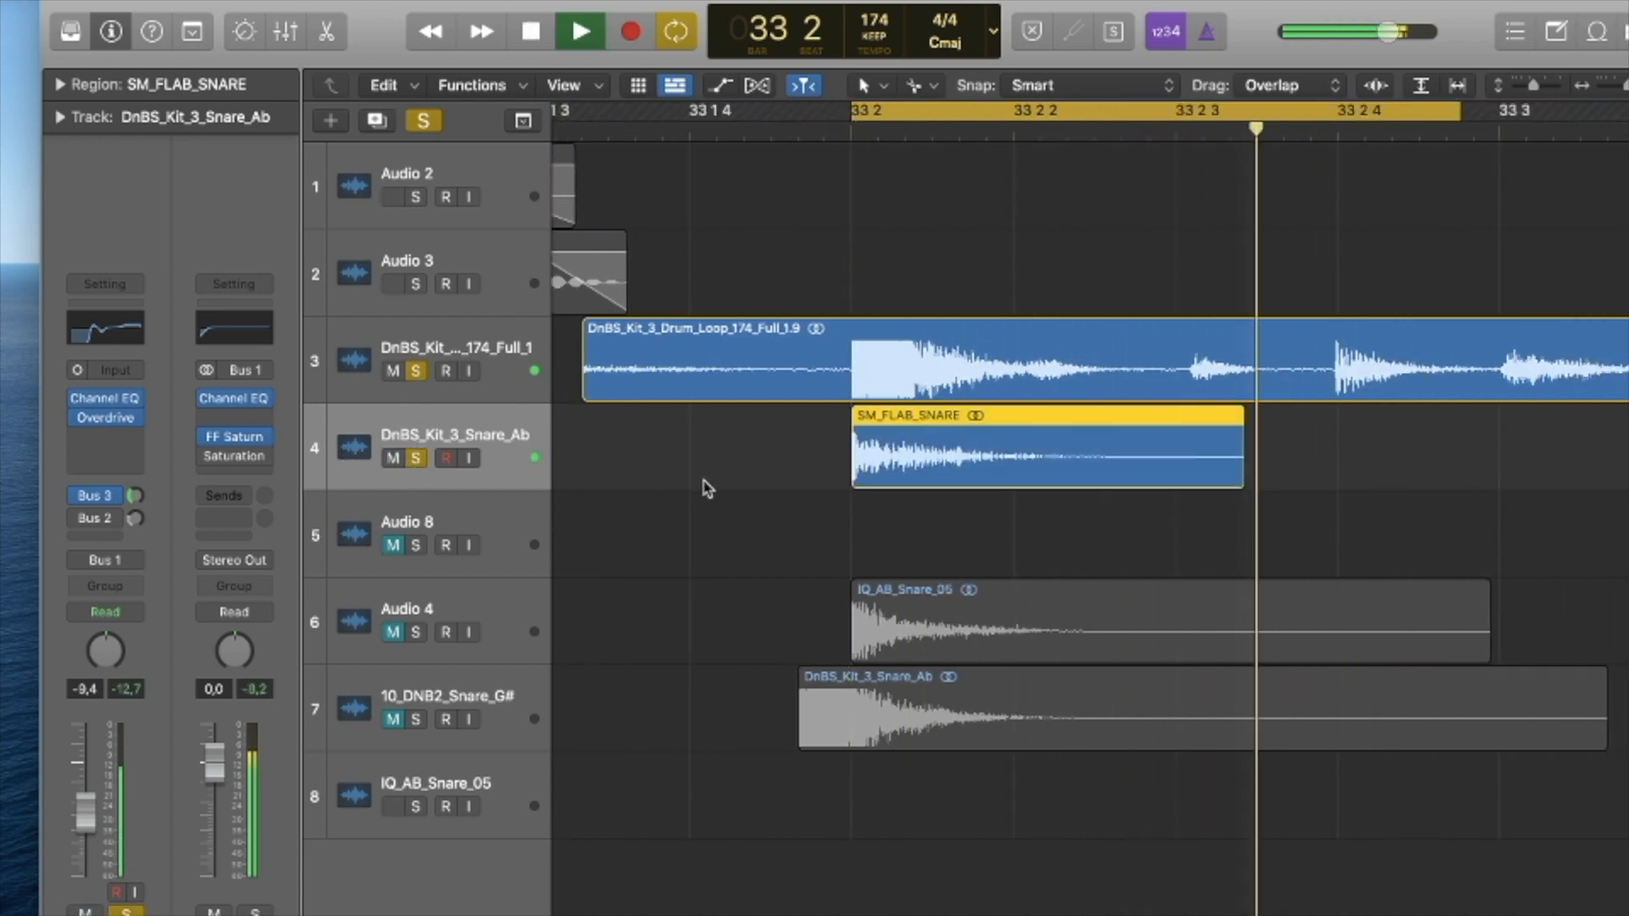
scroll(707, 489, up, 10)
scroll(841, 490, left, 3)
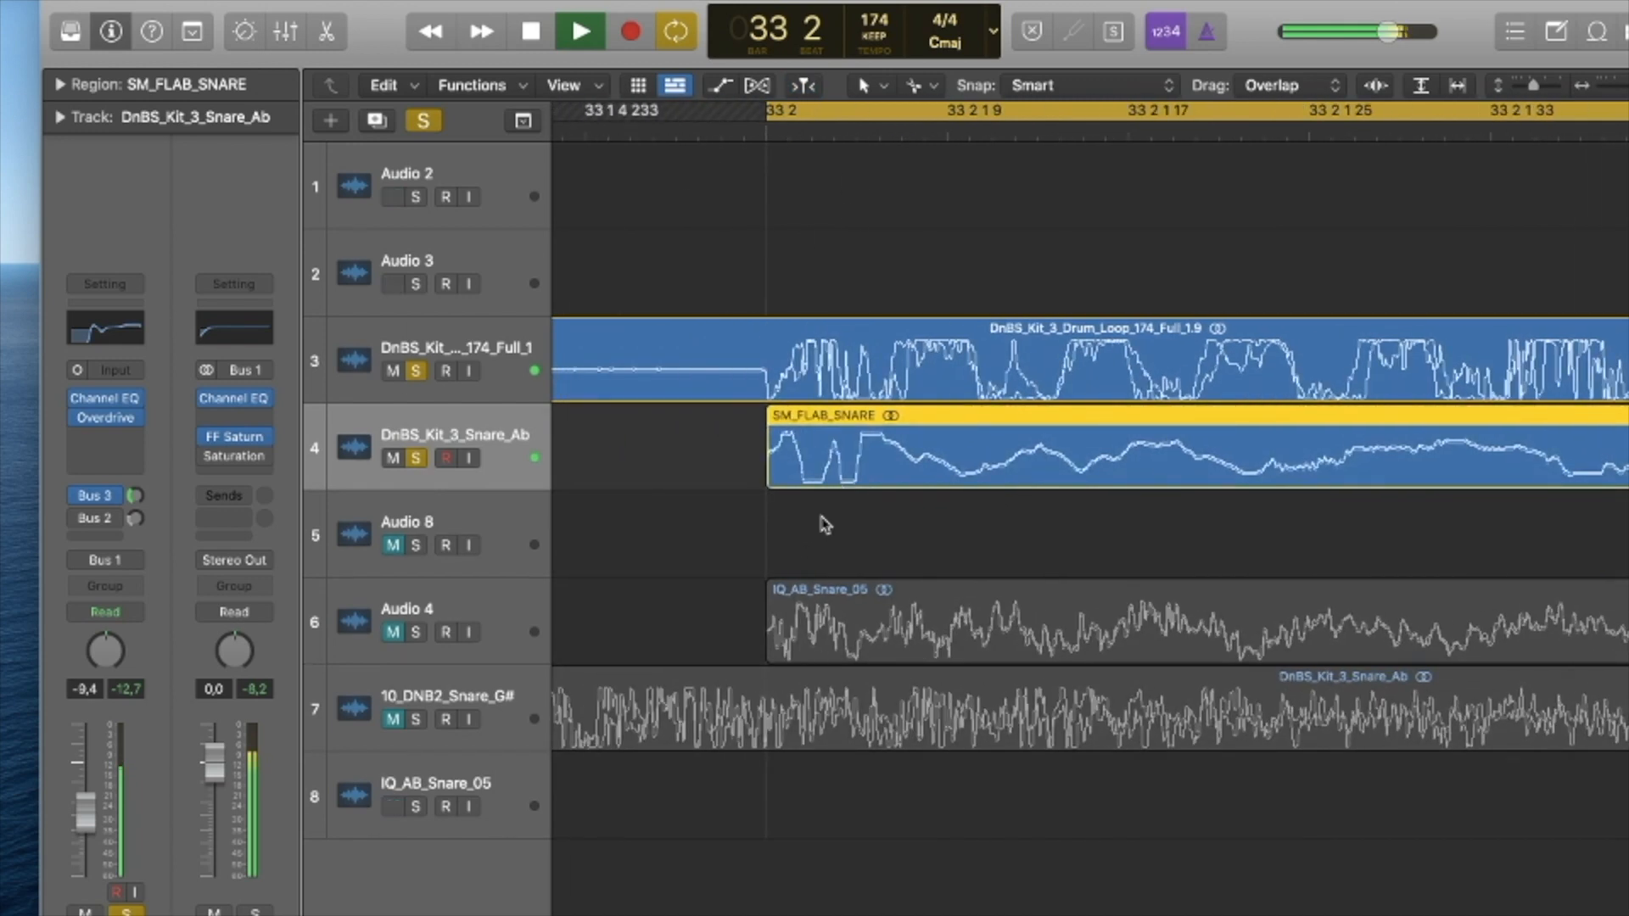
scroll(775, 495, down, 10)
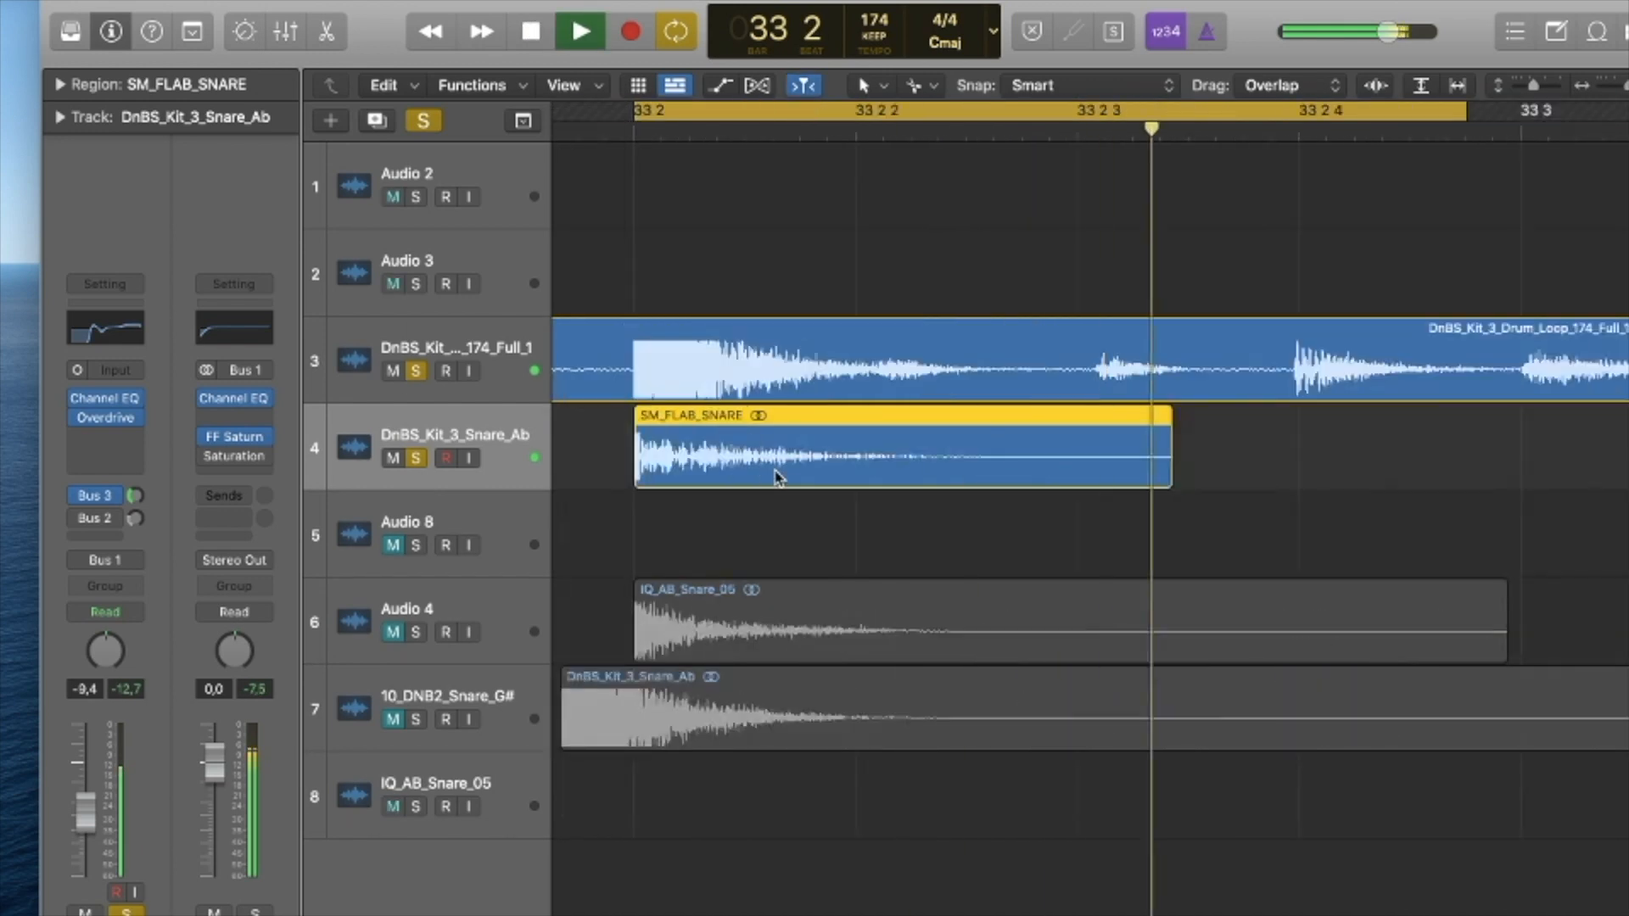
Turn all solos off, set the cycle range to start at bar 33 and end just past bar 34, and play the full beat.
key(s)
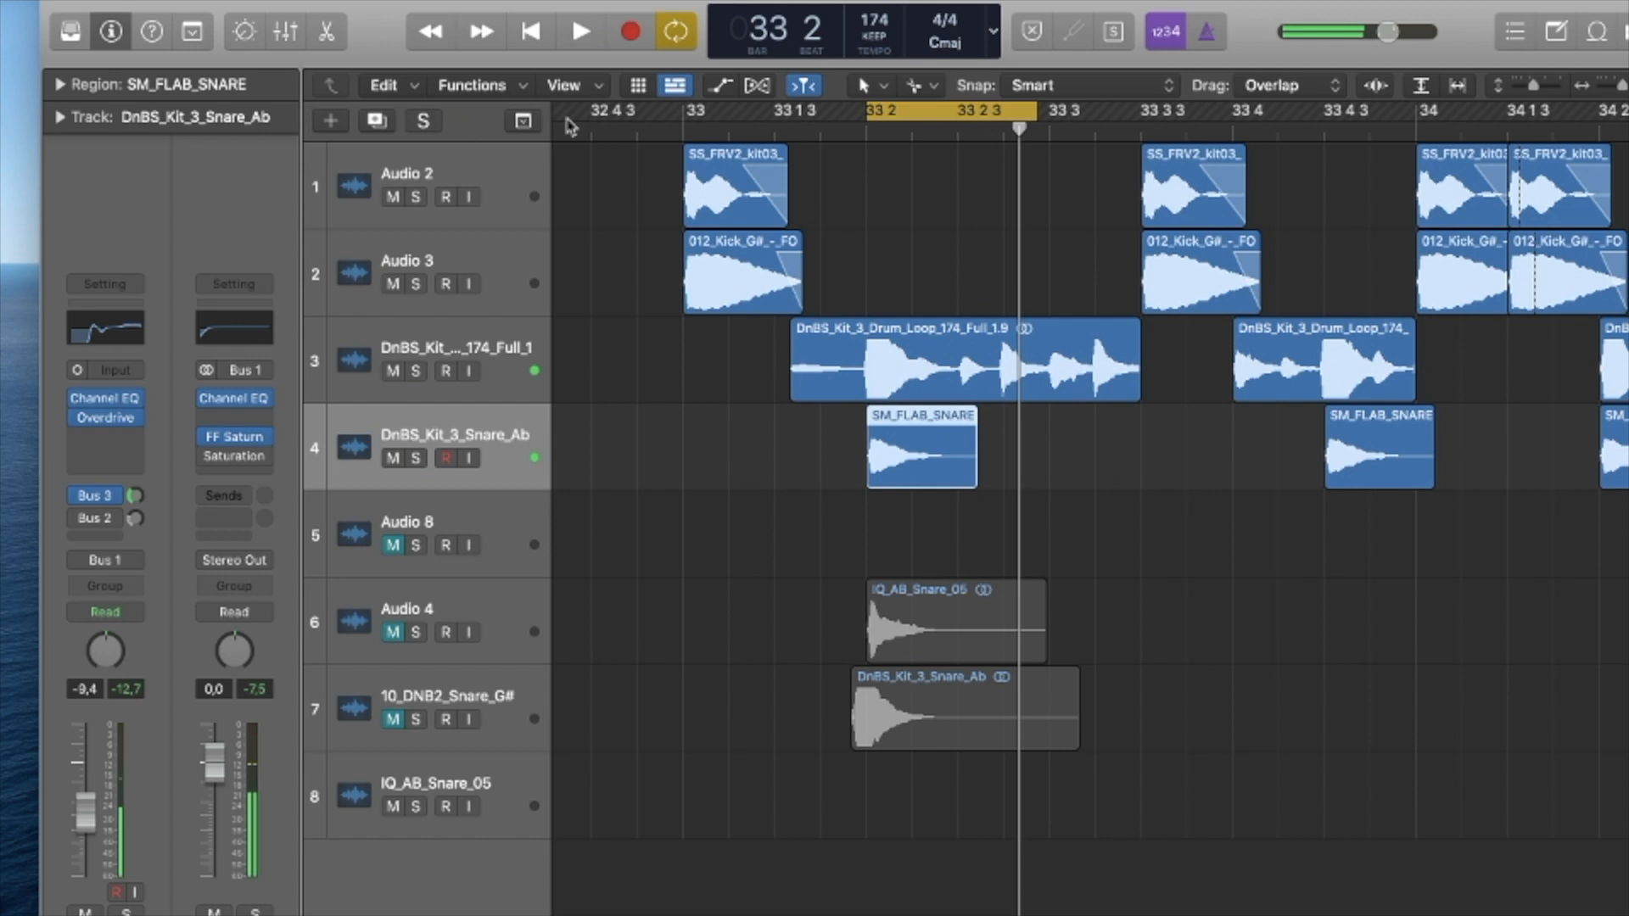
drag(694, 114, 1514, 113)
key(space)
scroll(1243, 374, down, 5)
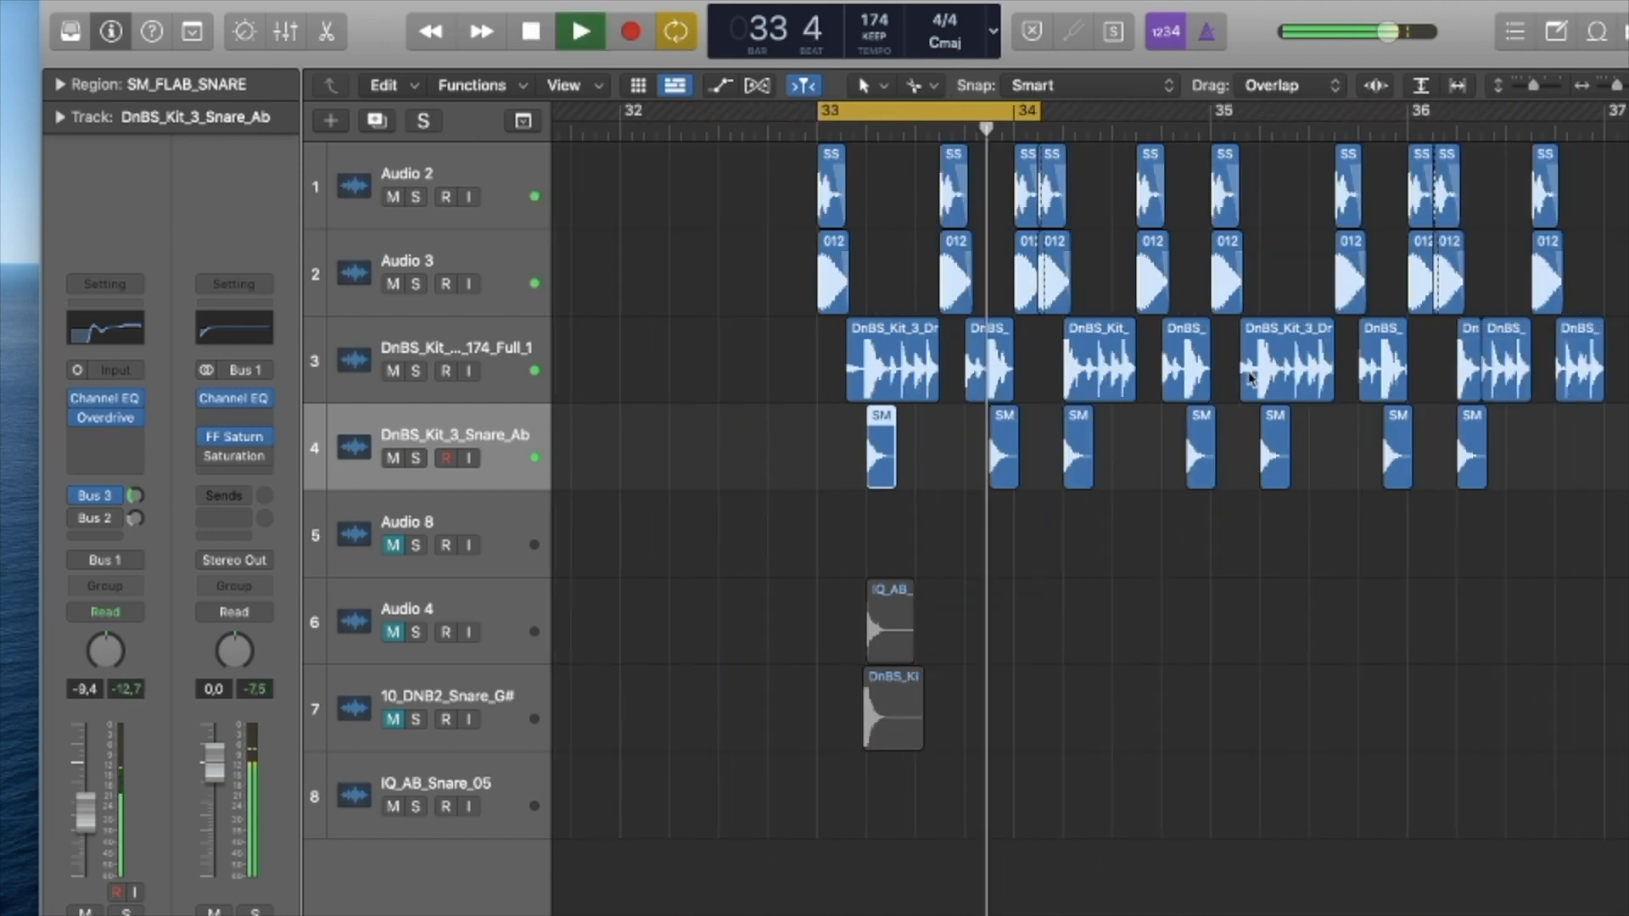
scroll(1250, 376, right, 2)
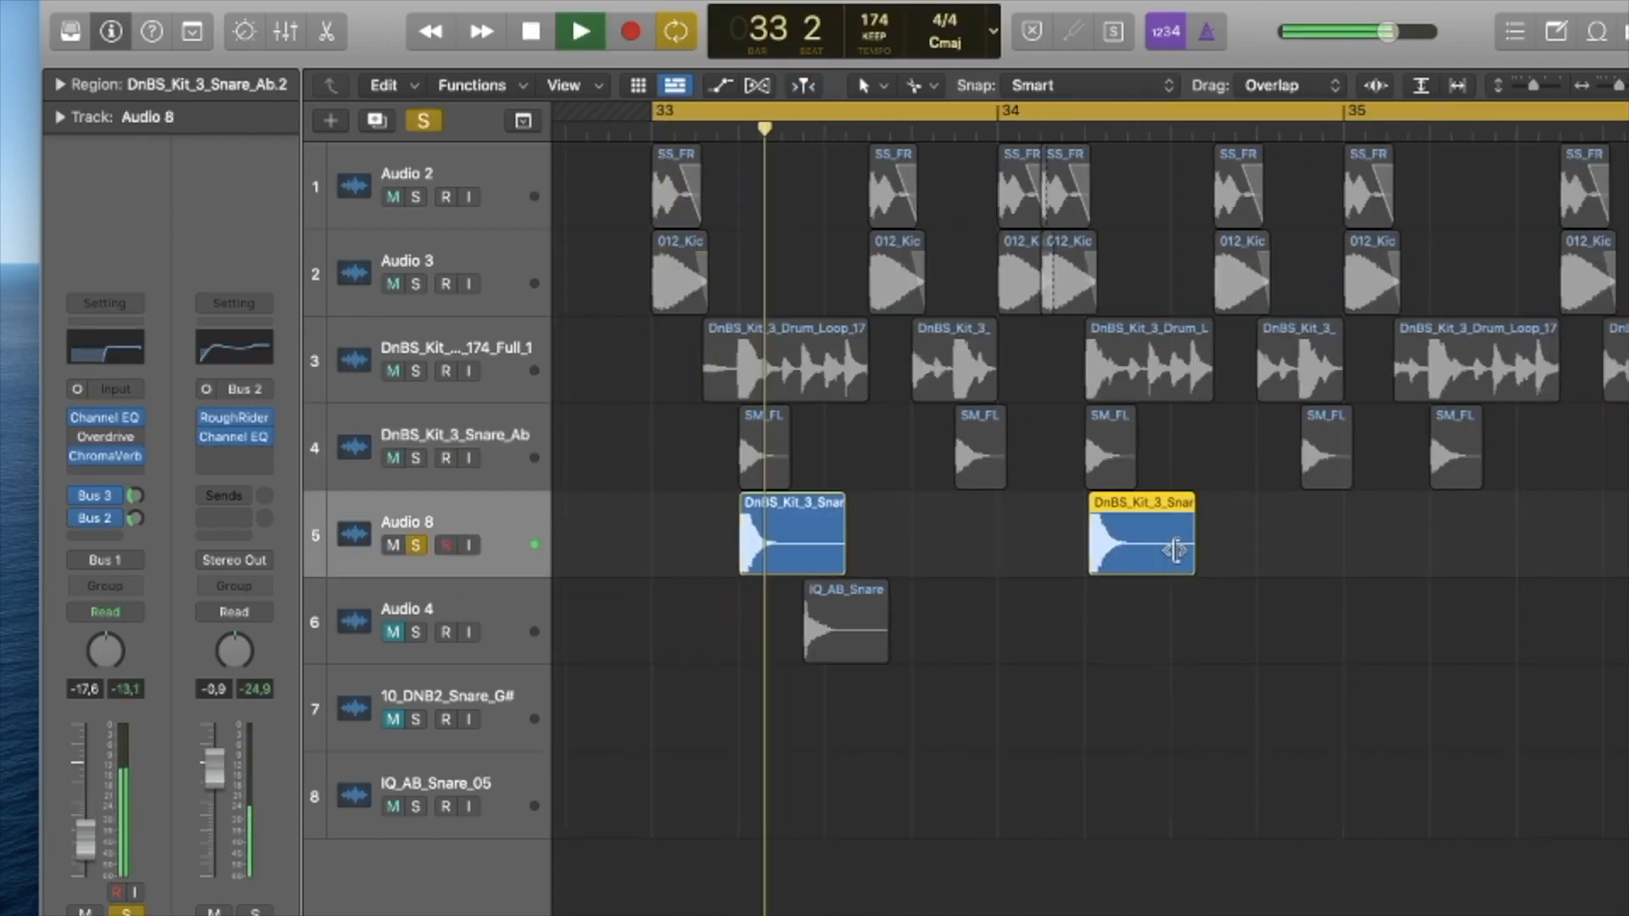
Bounce the two snare regions on the Audio 8 track in place to a new track, leaving the source and including the audio tail.
key(space)
drag(1219, 553, 588, 553)
right_click(704, 503)
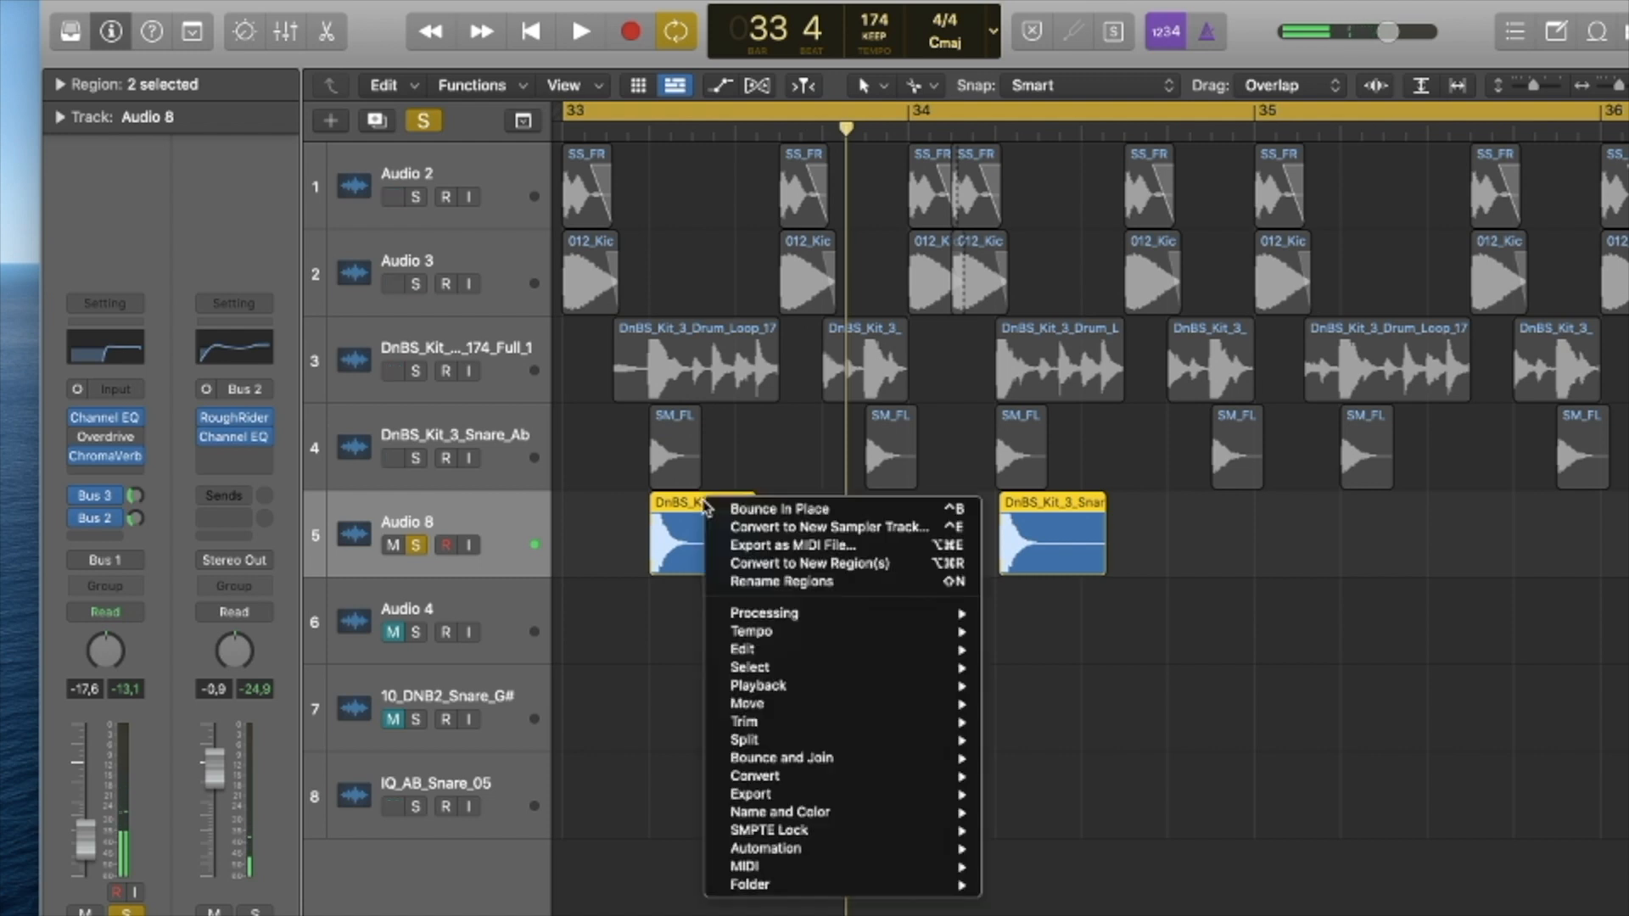
click(746, 508)
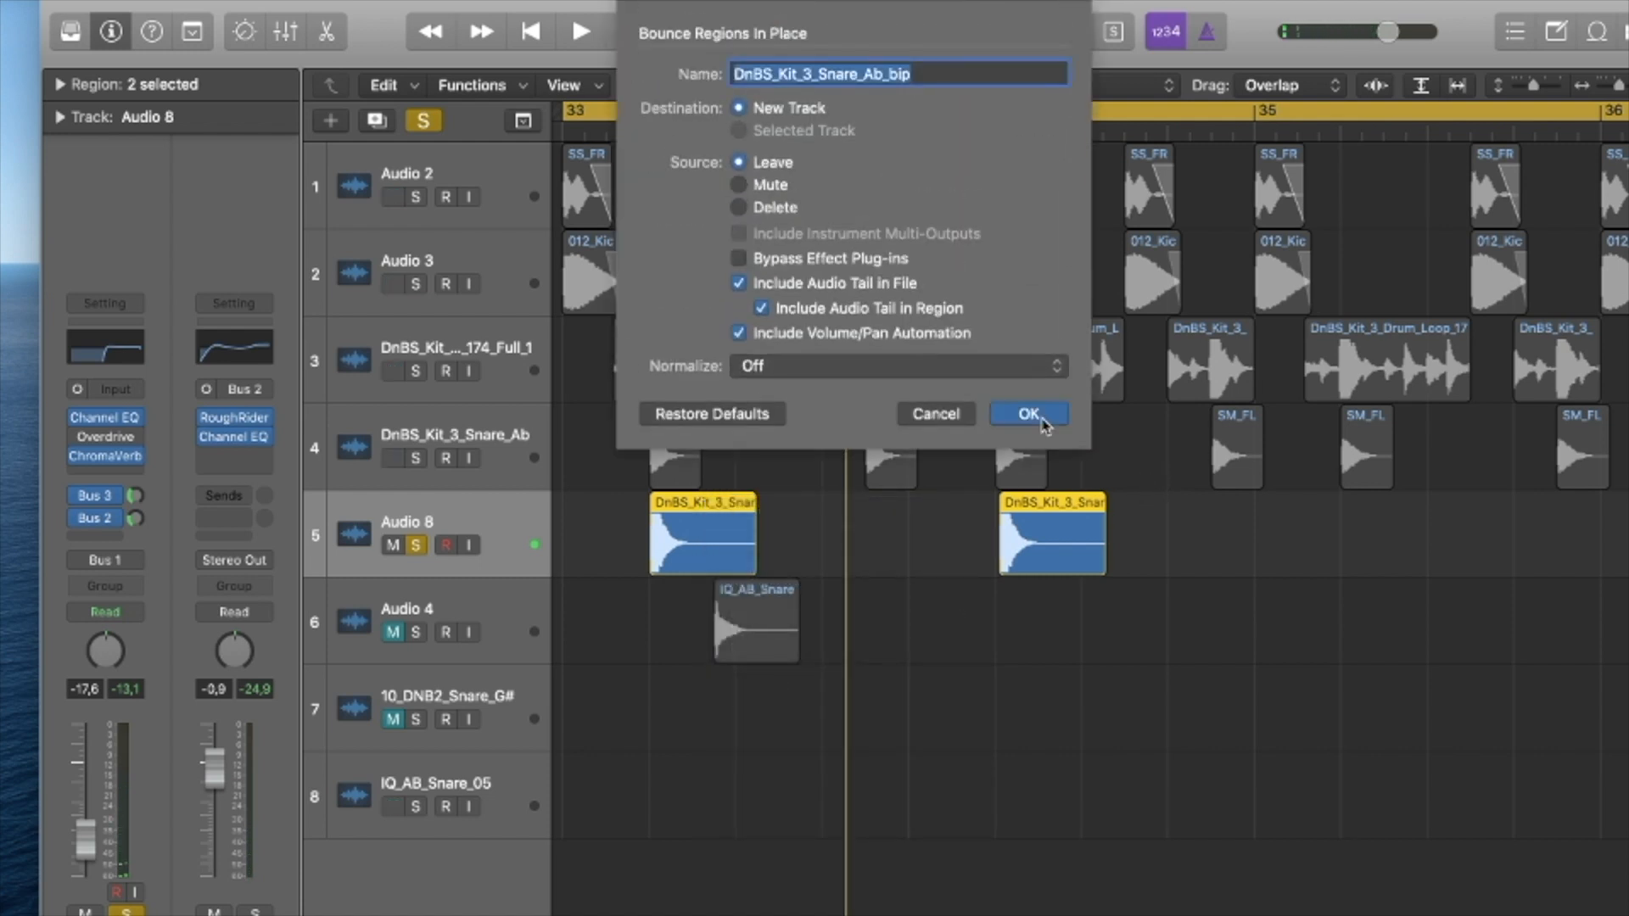
click(1040, 418)
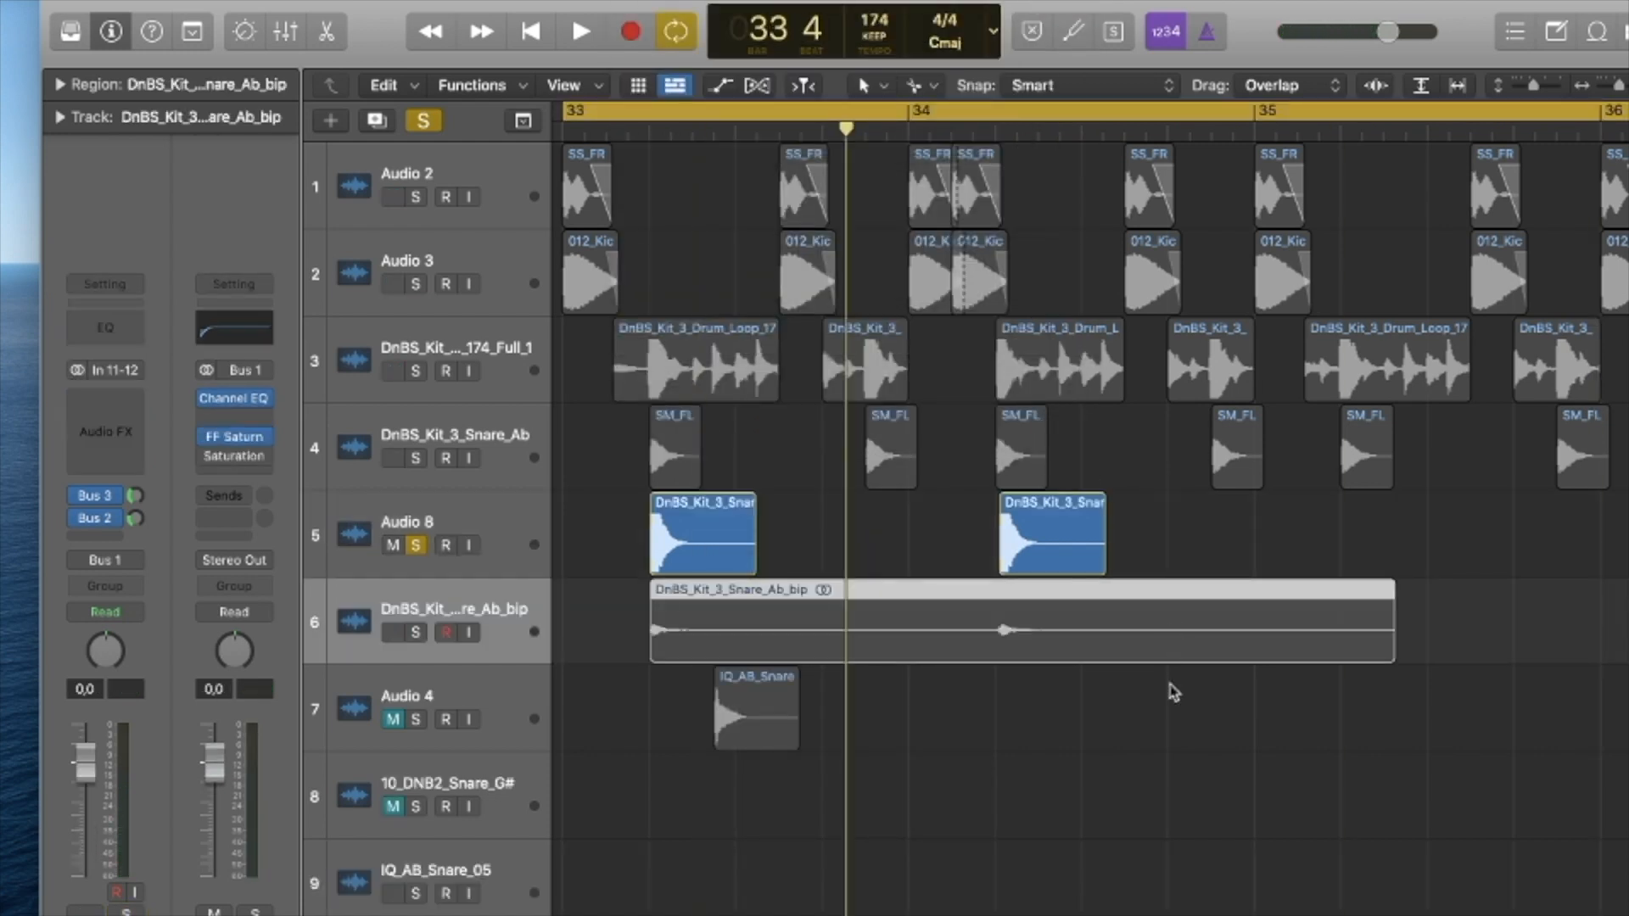
Delete the second snare region on the Audio 8 track and remove the track's ChromaVerb.
click(1174, 692)
scroll(1077, 543, left, 3)
key(Delete)
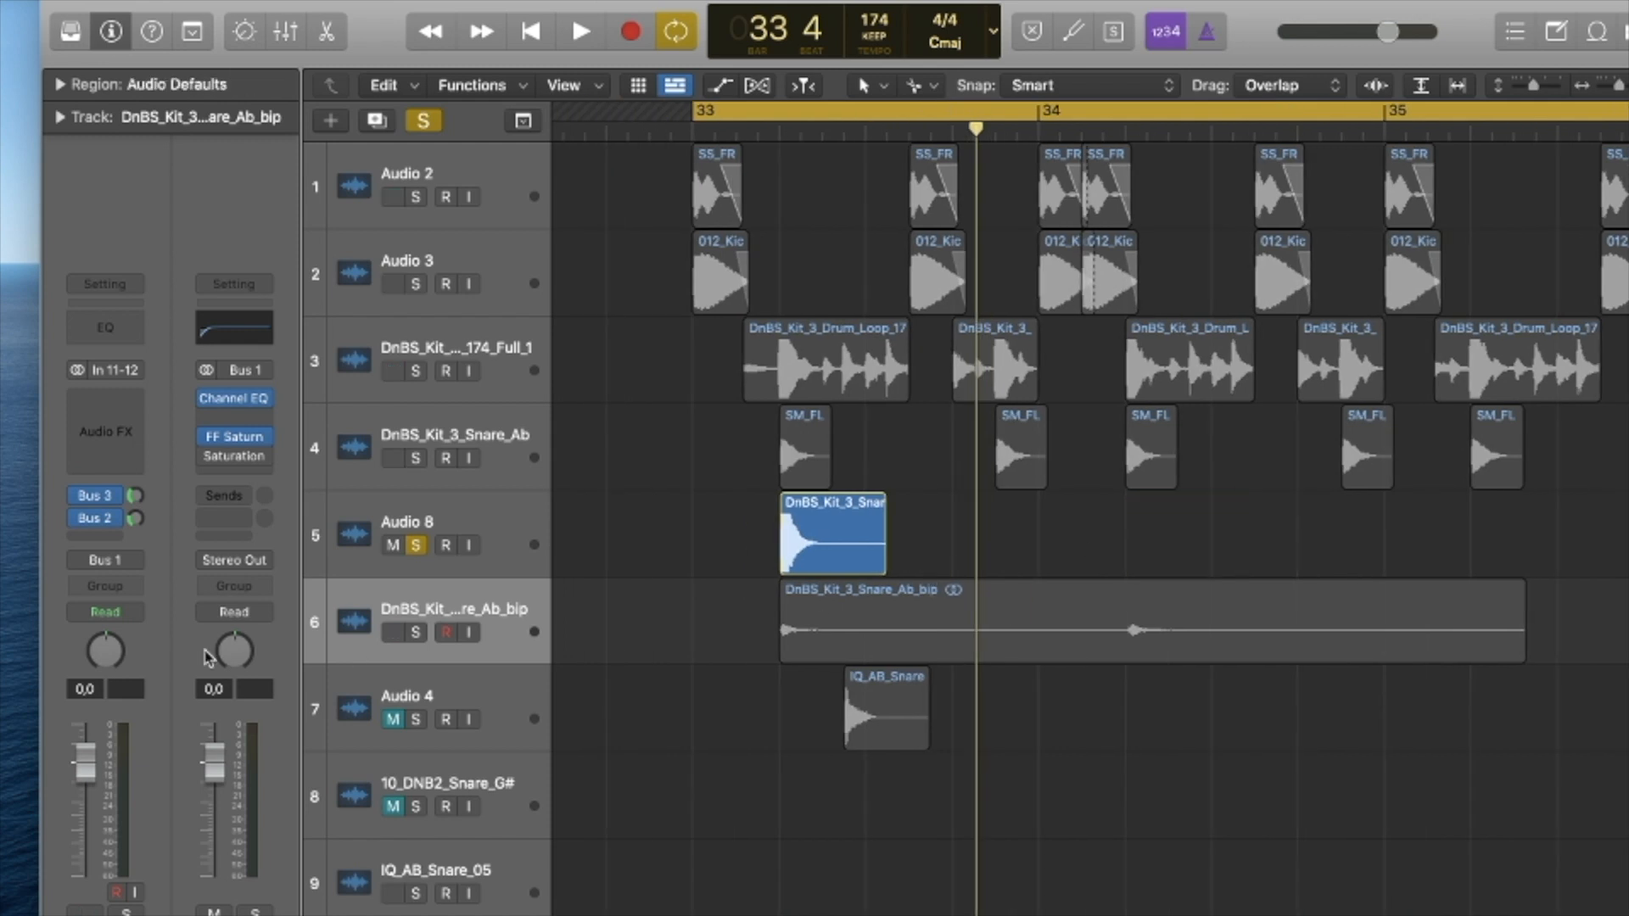
click(320, 542)
click(140, 439)
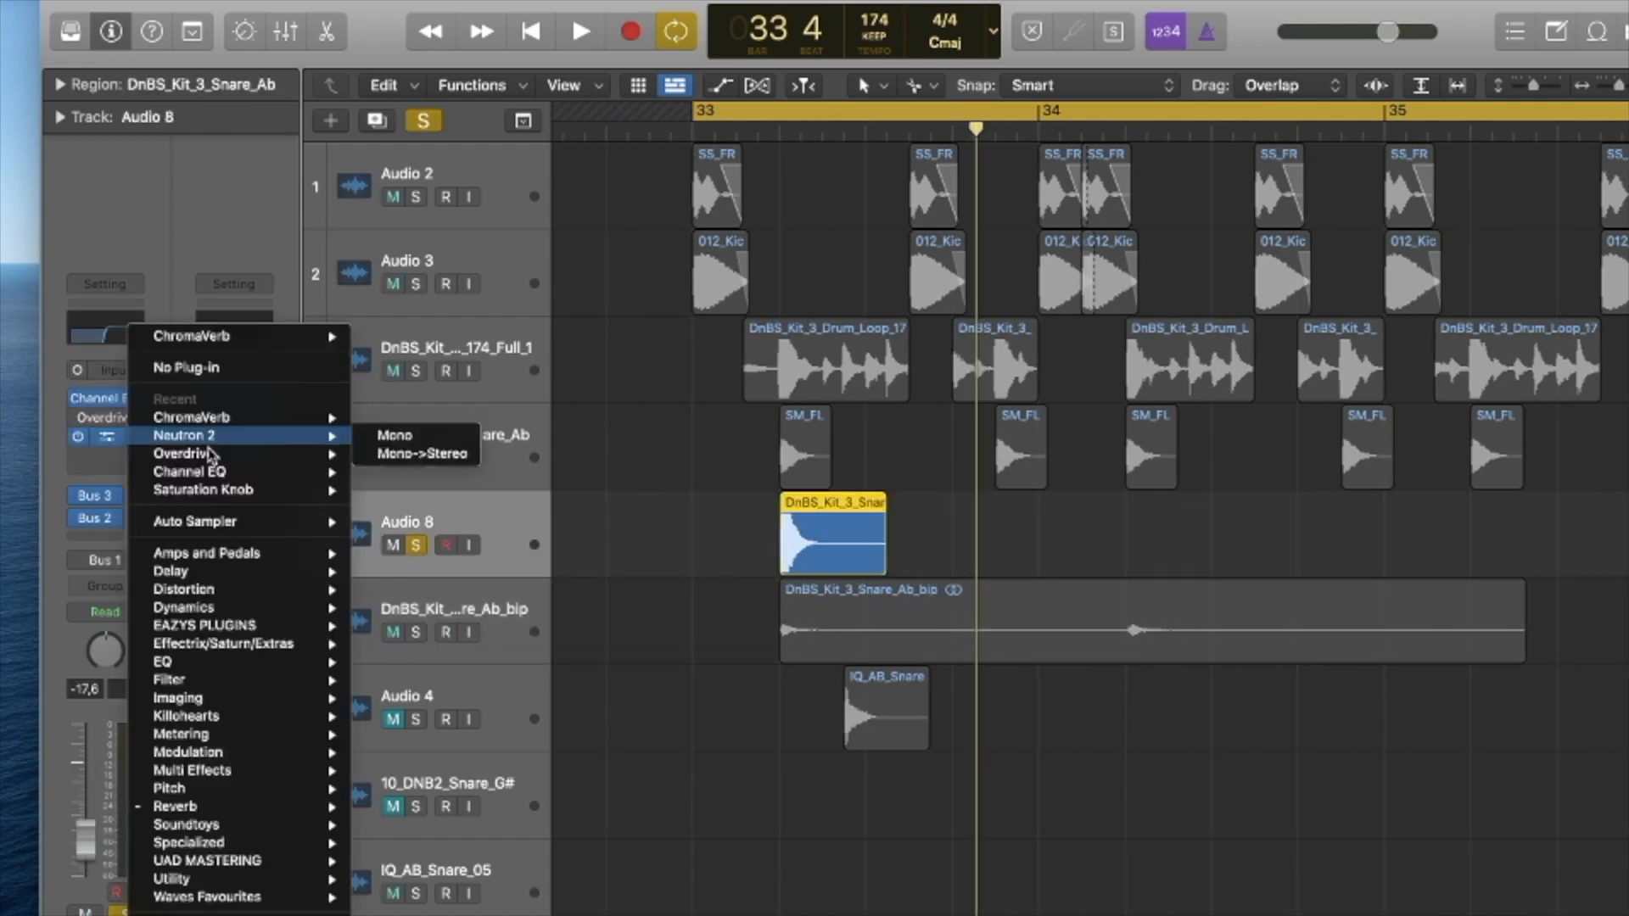
click(174, 331)
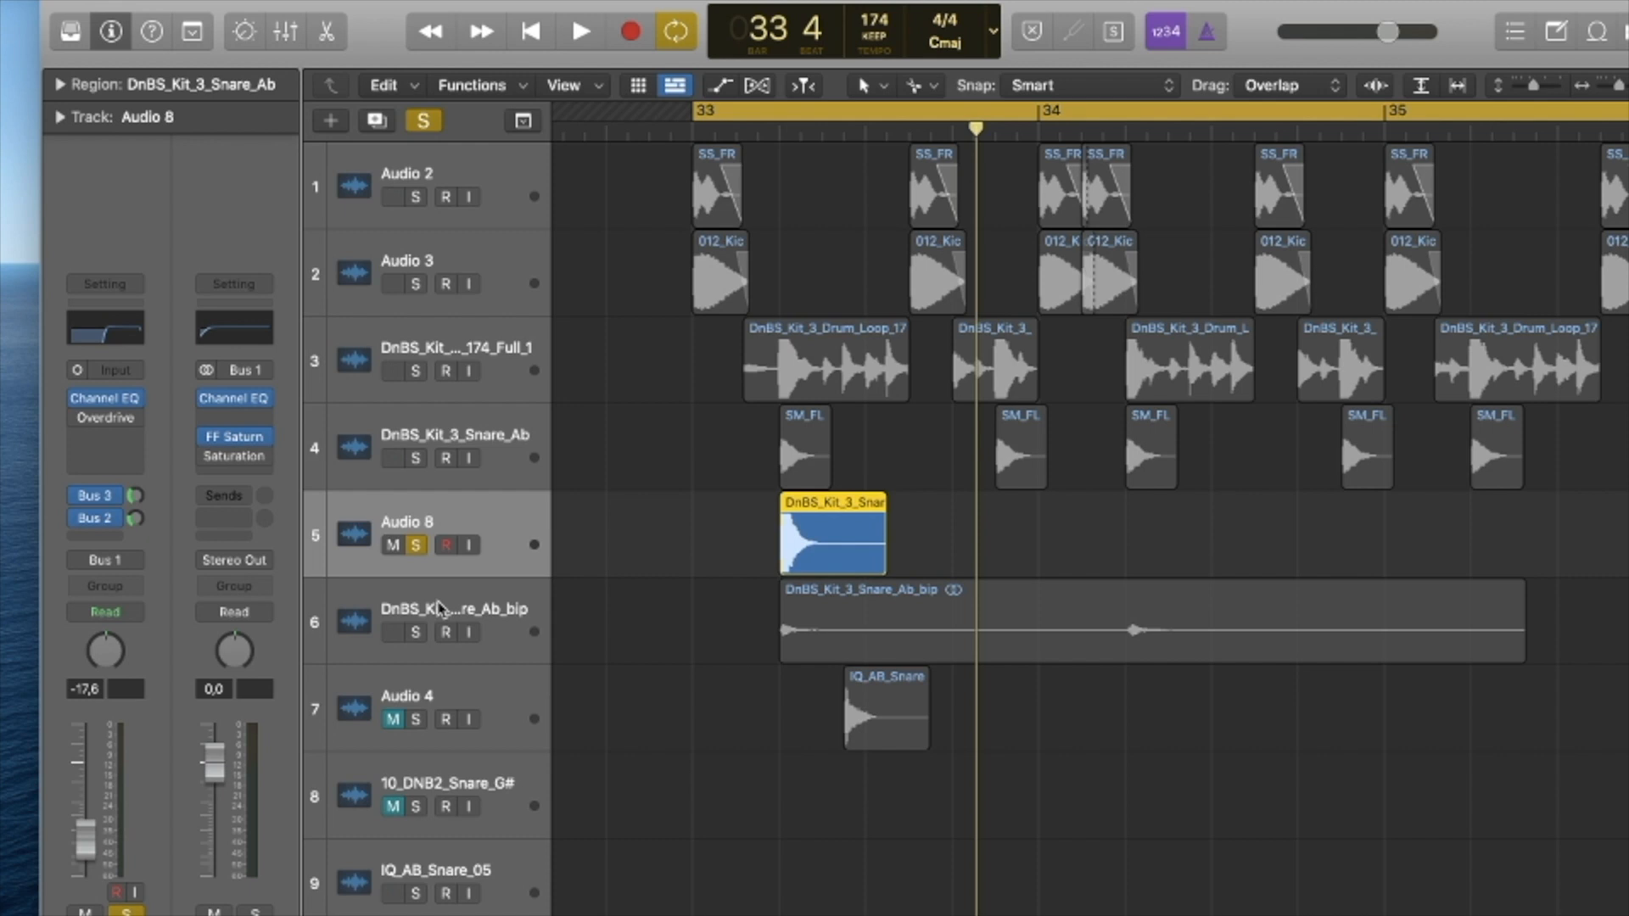
Open the bounced DnBS_Kit_3_Snare_Ab_bip region in the audio file editor and reverse its audio.
double_click(1058, 611)
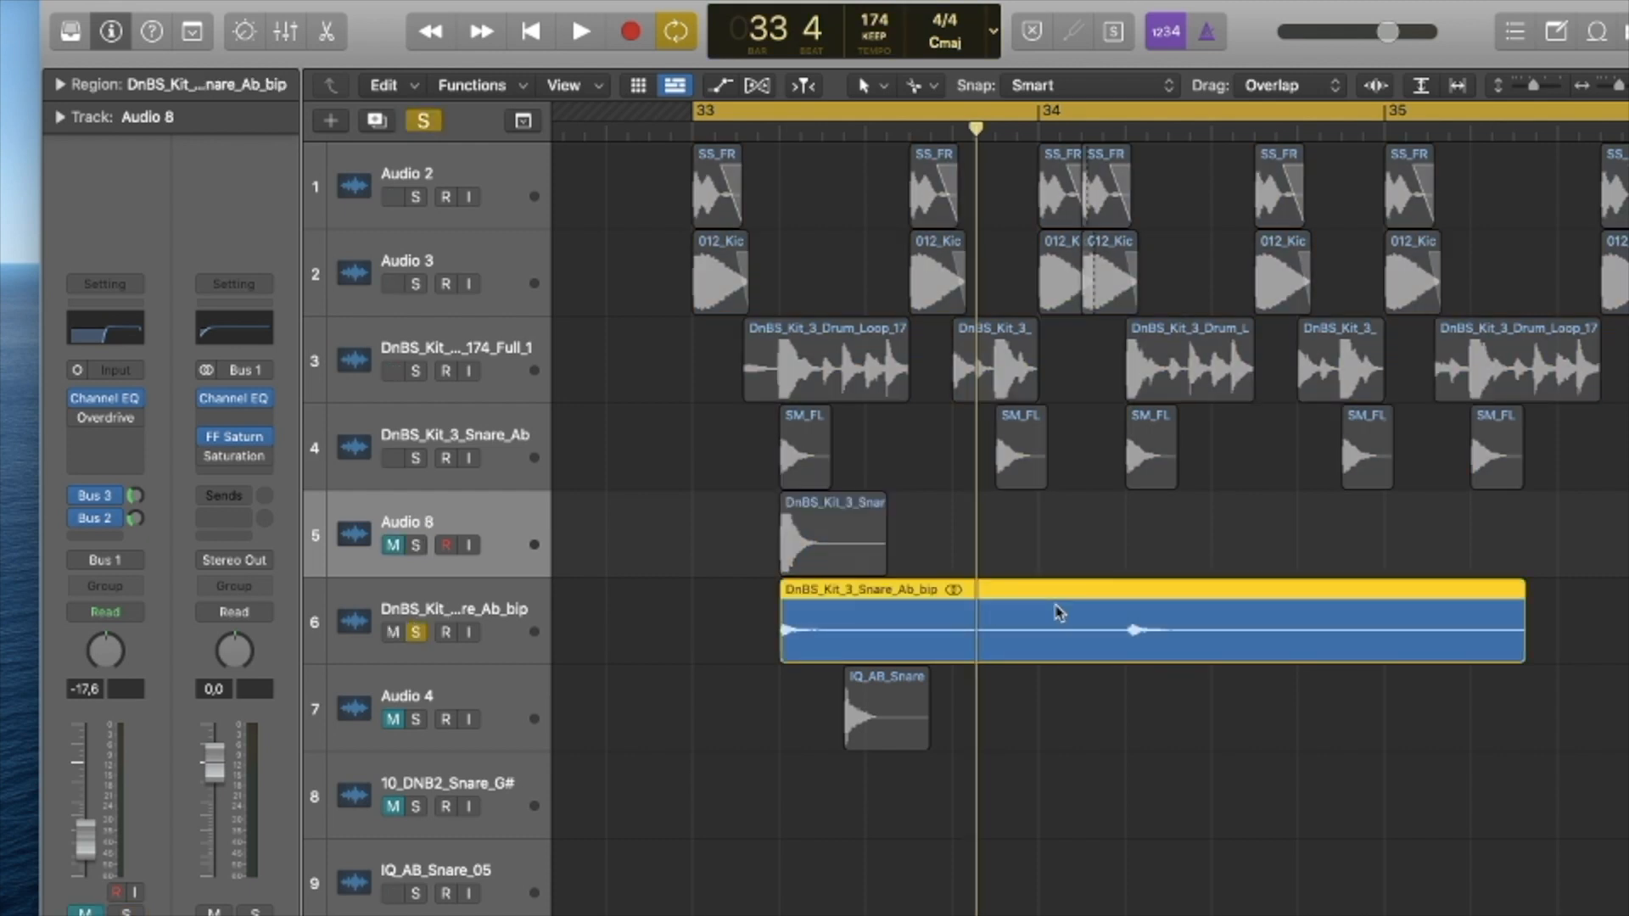
click(450, 574)
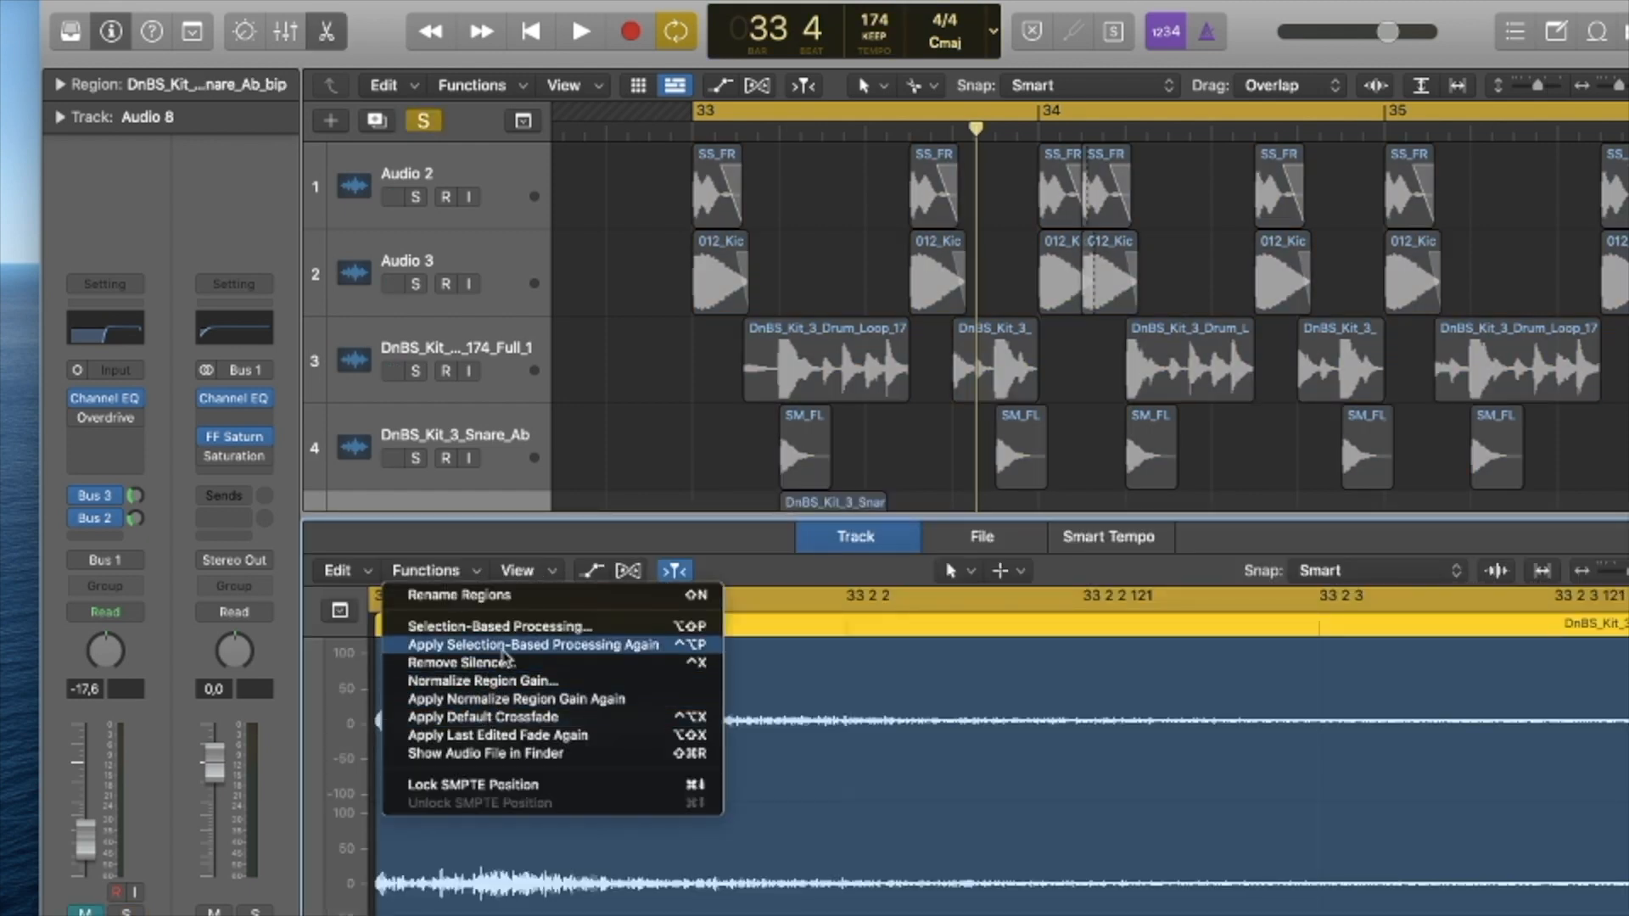
click(798, 553)
click(945, 554)
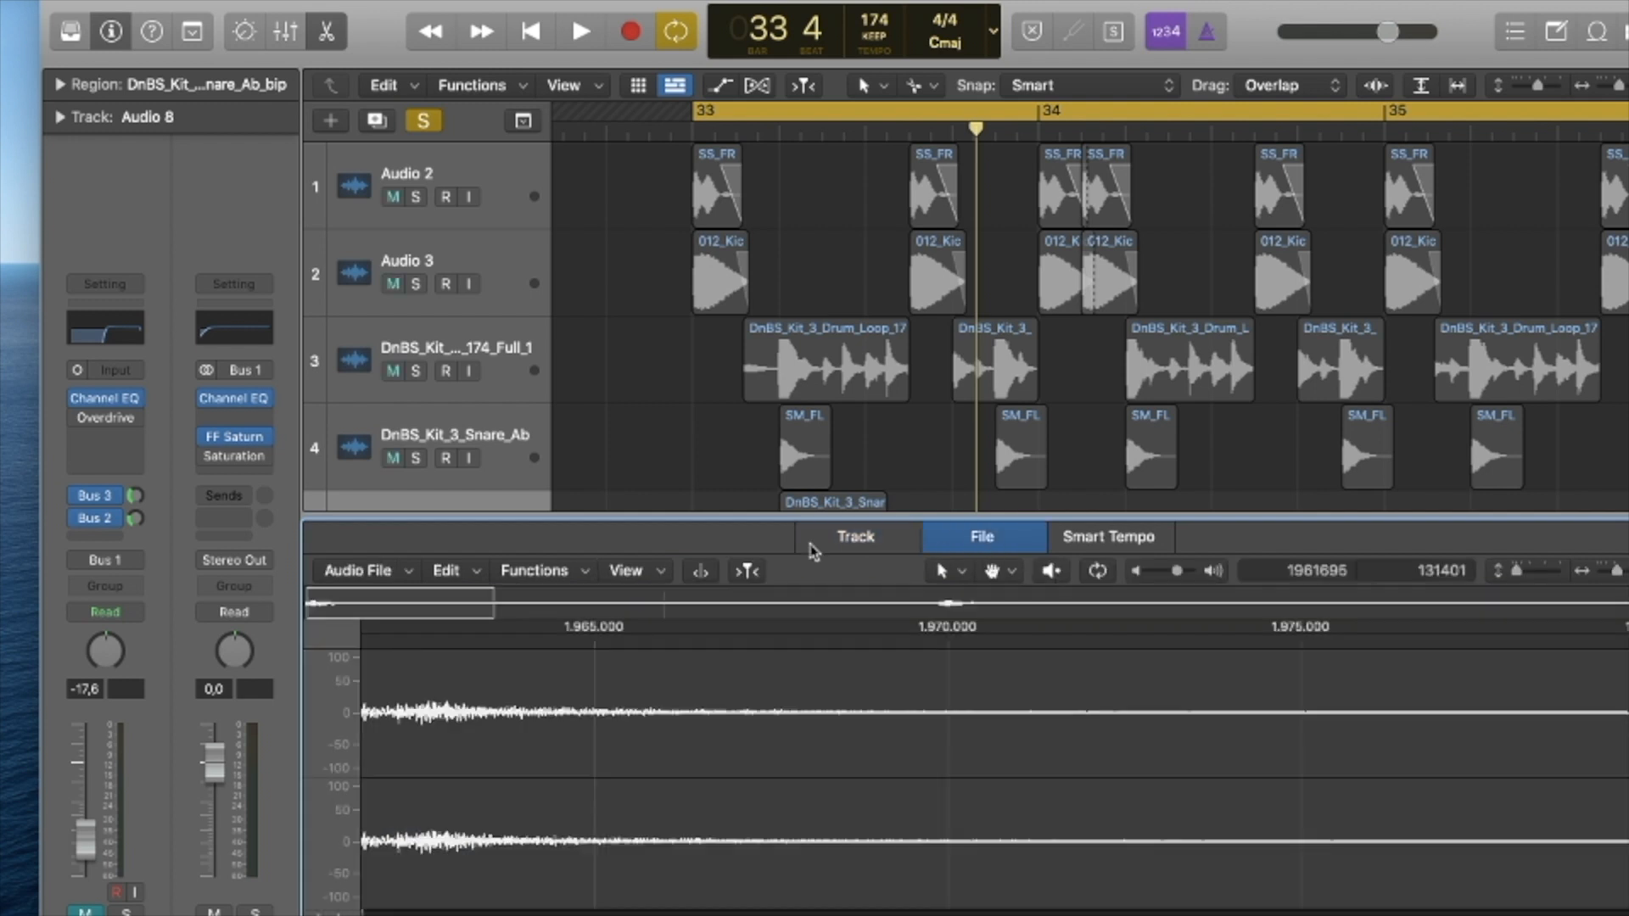
click(533, 571)
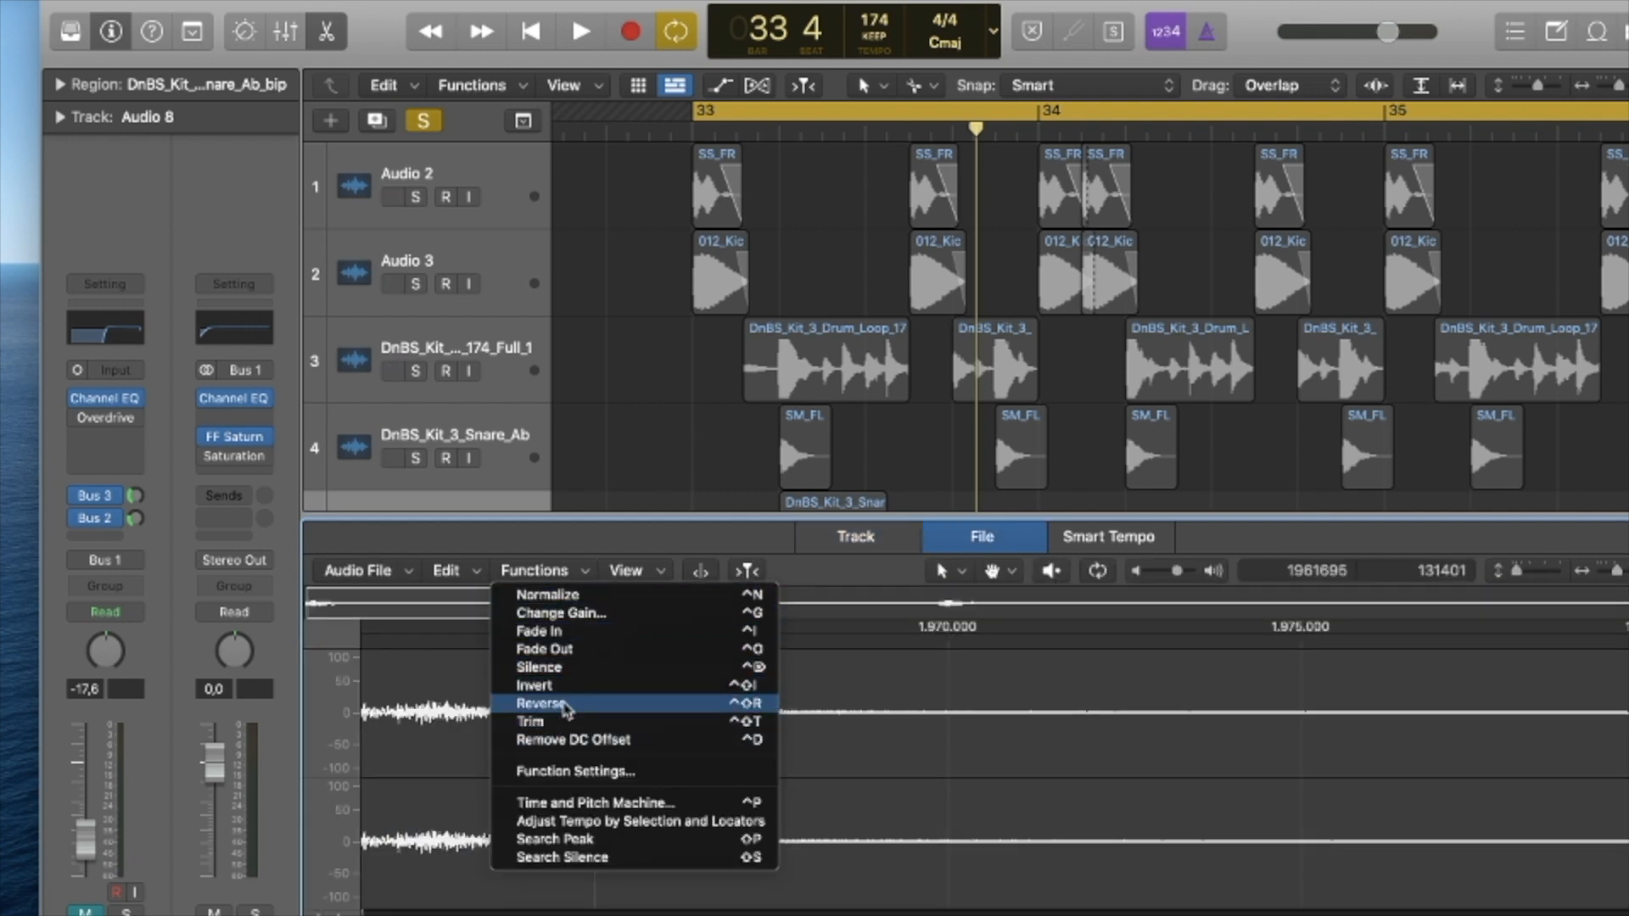
click(998, 515)
key(e)
Move the reversed bounce earlier so its swell meets the snare at 33 2, and play it with Audio 8 soloed.
drag(1147, 632, 766, 628)
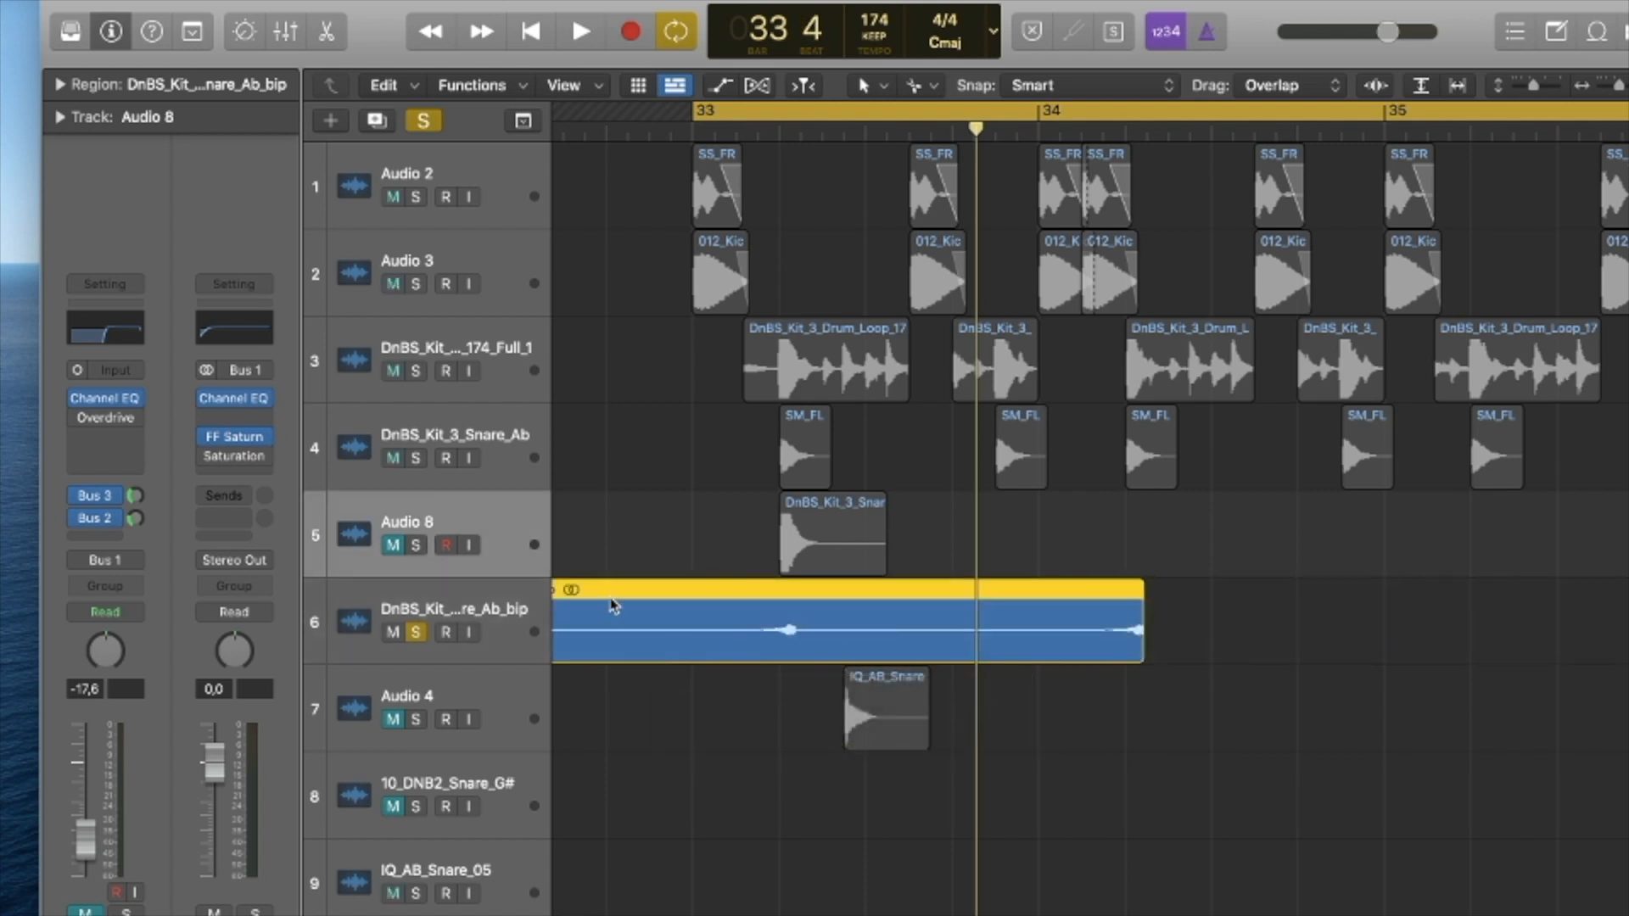
click(415, 546)
key(space)
key(space)
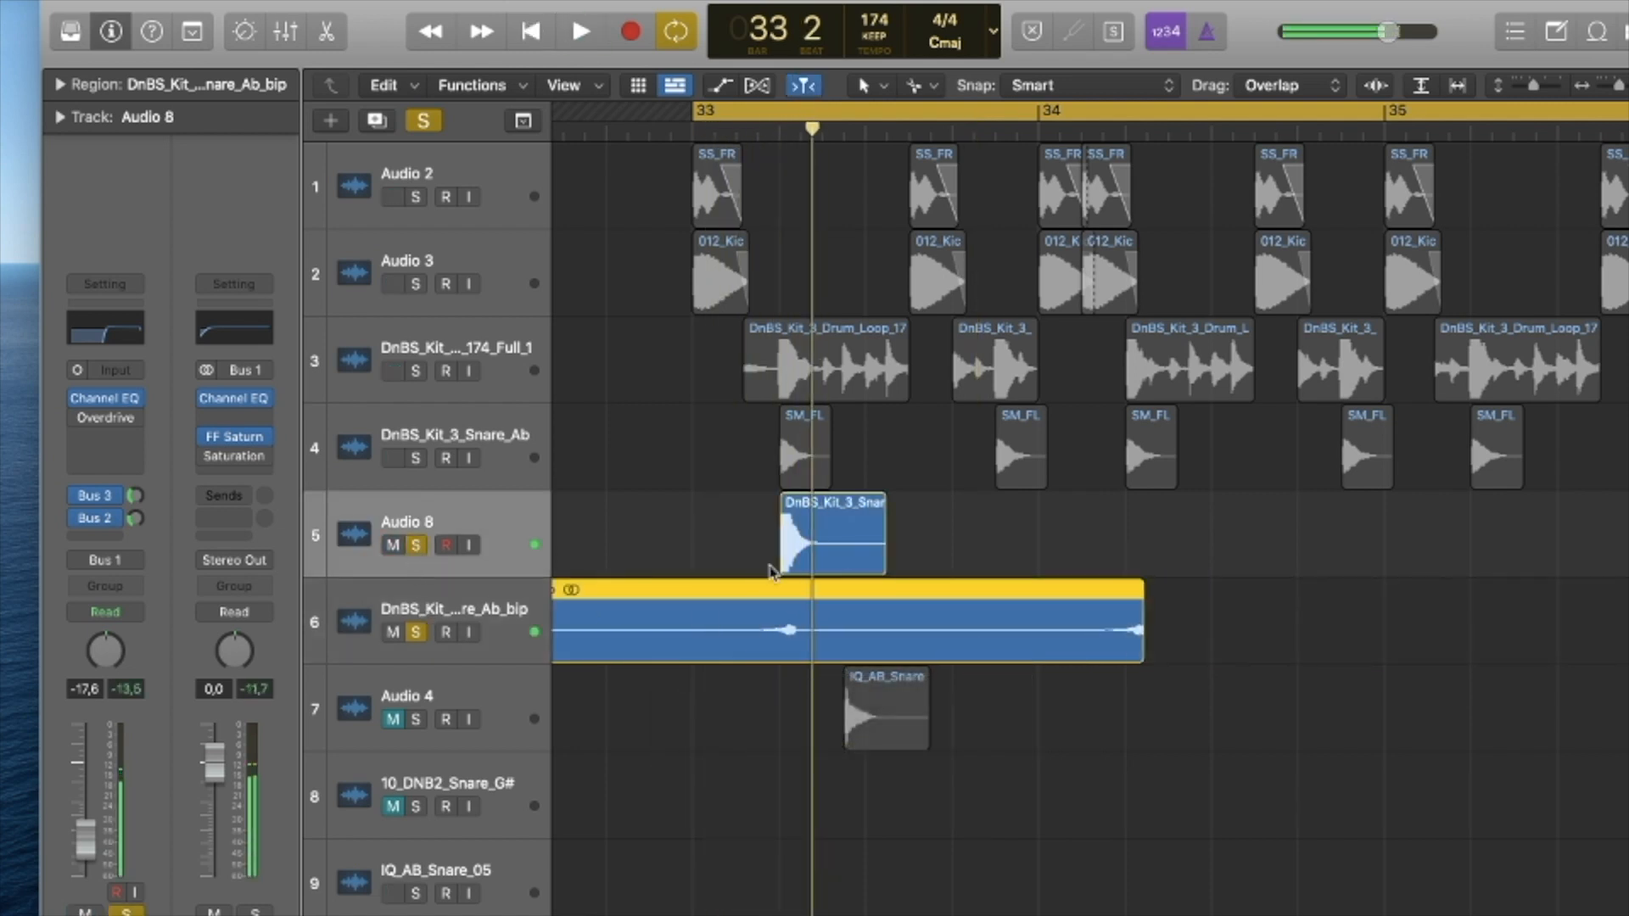
Cut the reversed snare bounce at 33 2 and delete the part that follows.
click(791, 625)
key(Delete)
scroll(775, 620, left, 3)
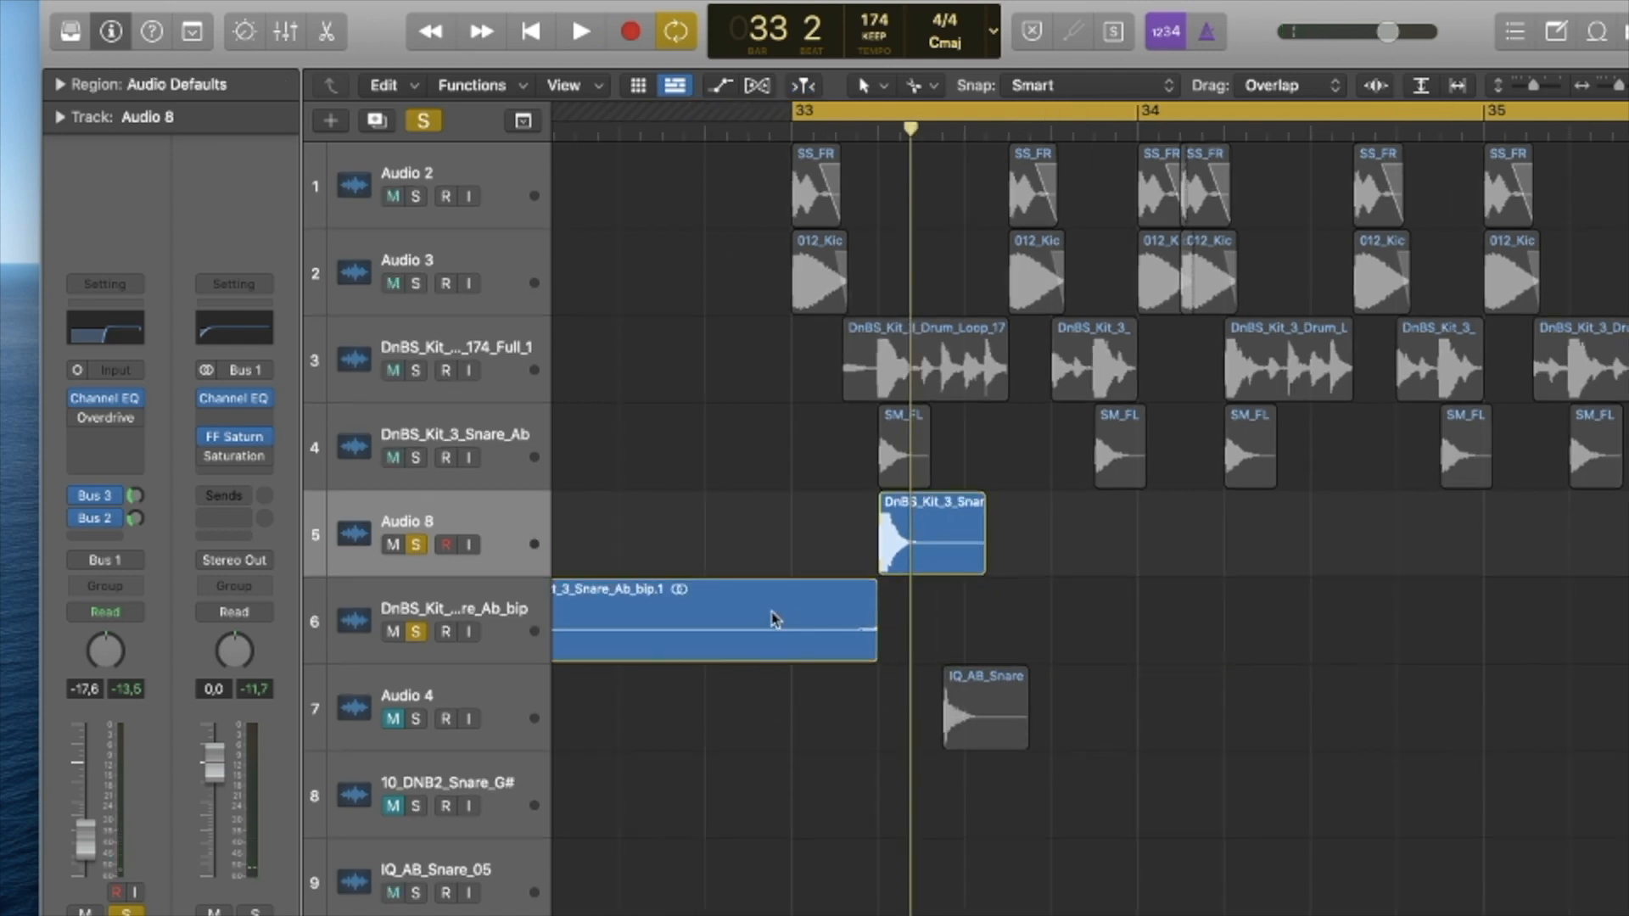
Split the reversed bounce at bar 33, delete the piece just before it, and play the isolated swell into the snare.
click(781, 620)
click(800, 624)
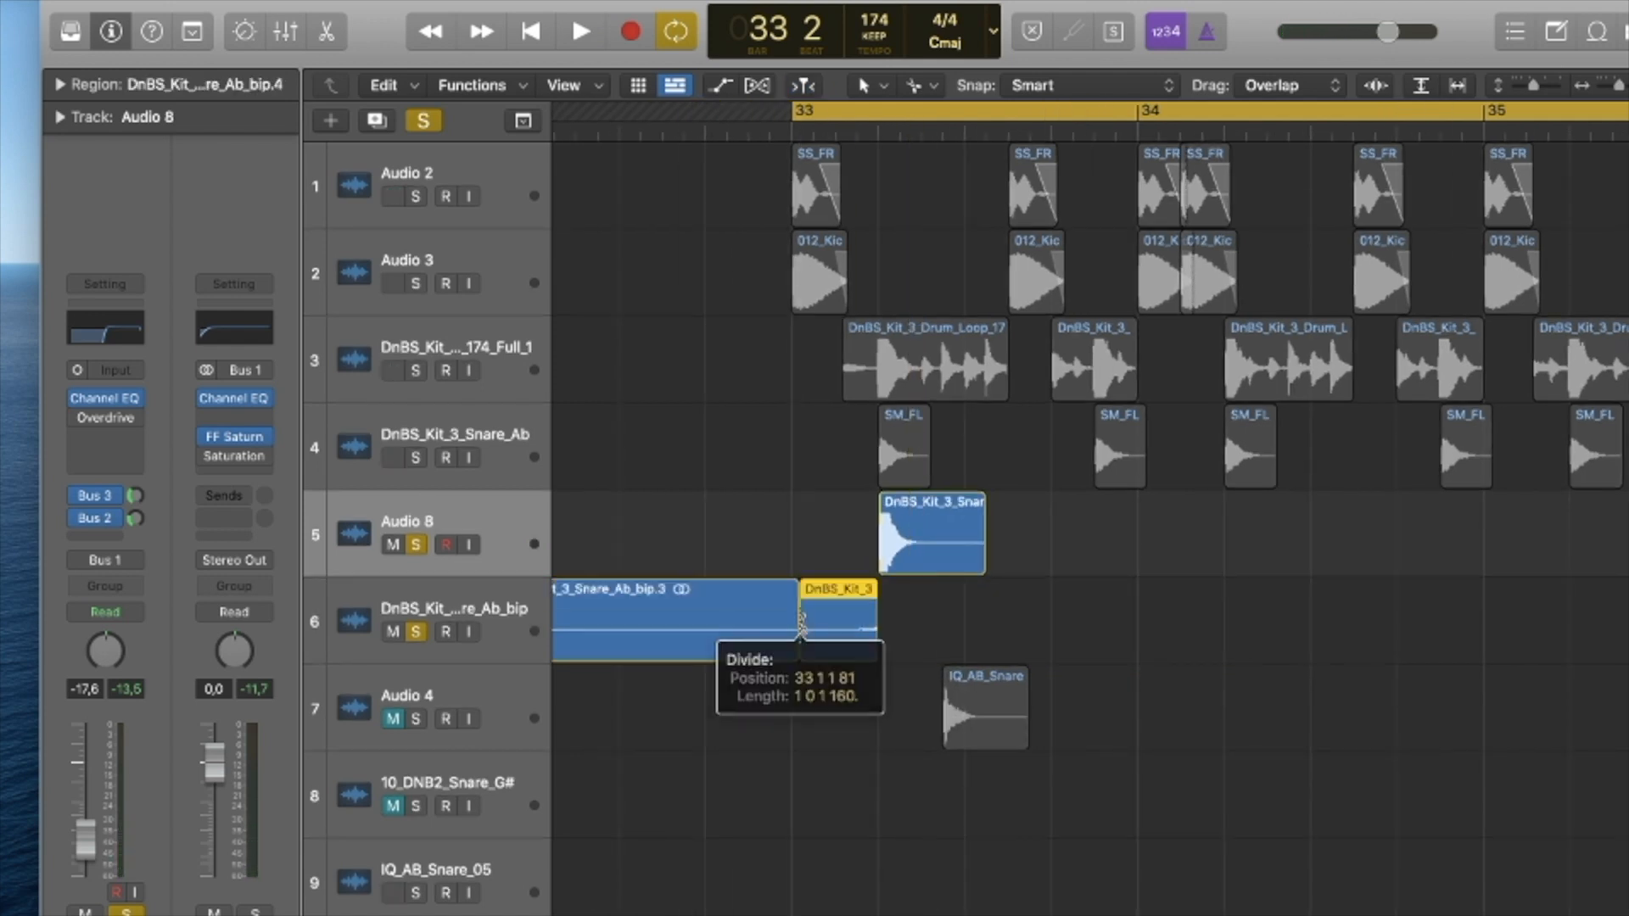
super+click(791, 601)
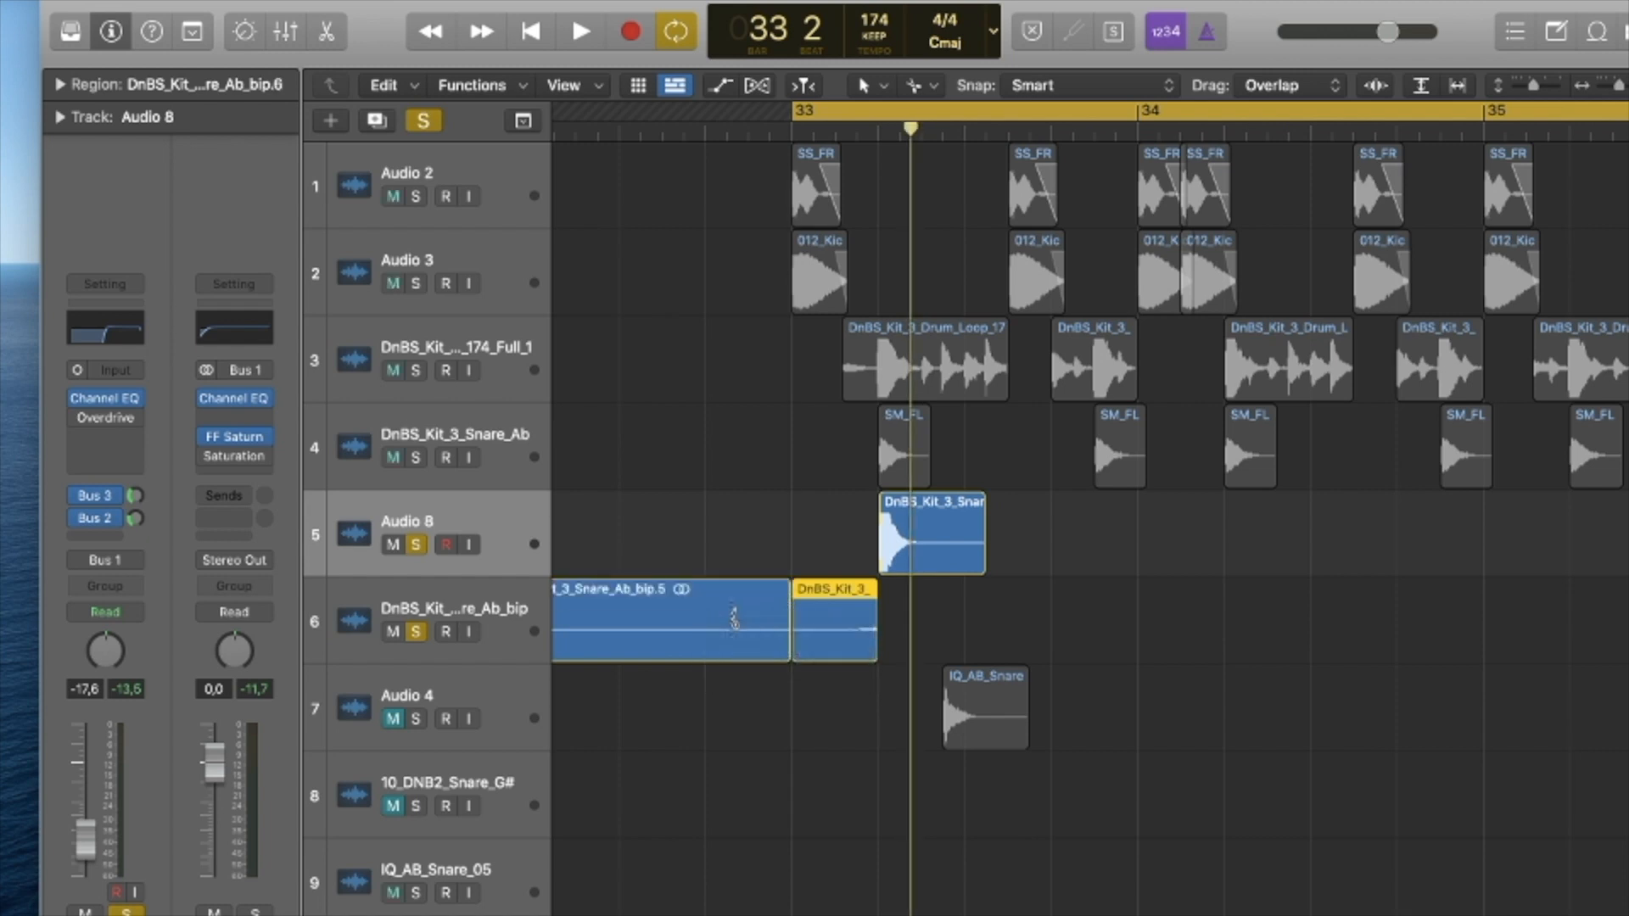
super+click(728, 617)
key(Delete)
key(space)
key(space)
Copy the trimmed reversed swell to 33 3 3 on the same track and play it.
drag(859, 620, 1076, 619)
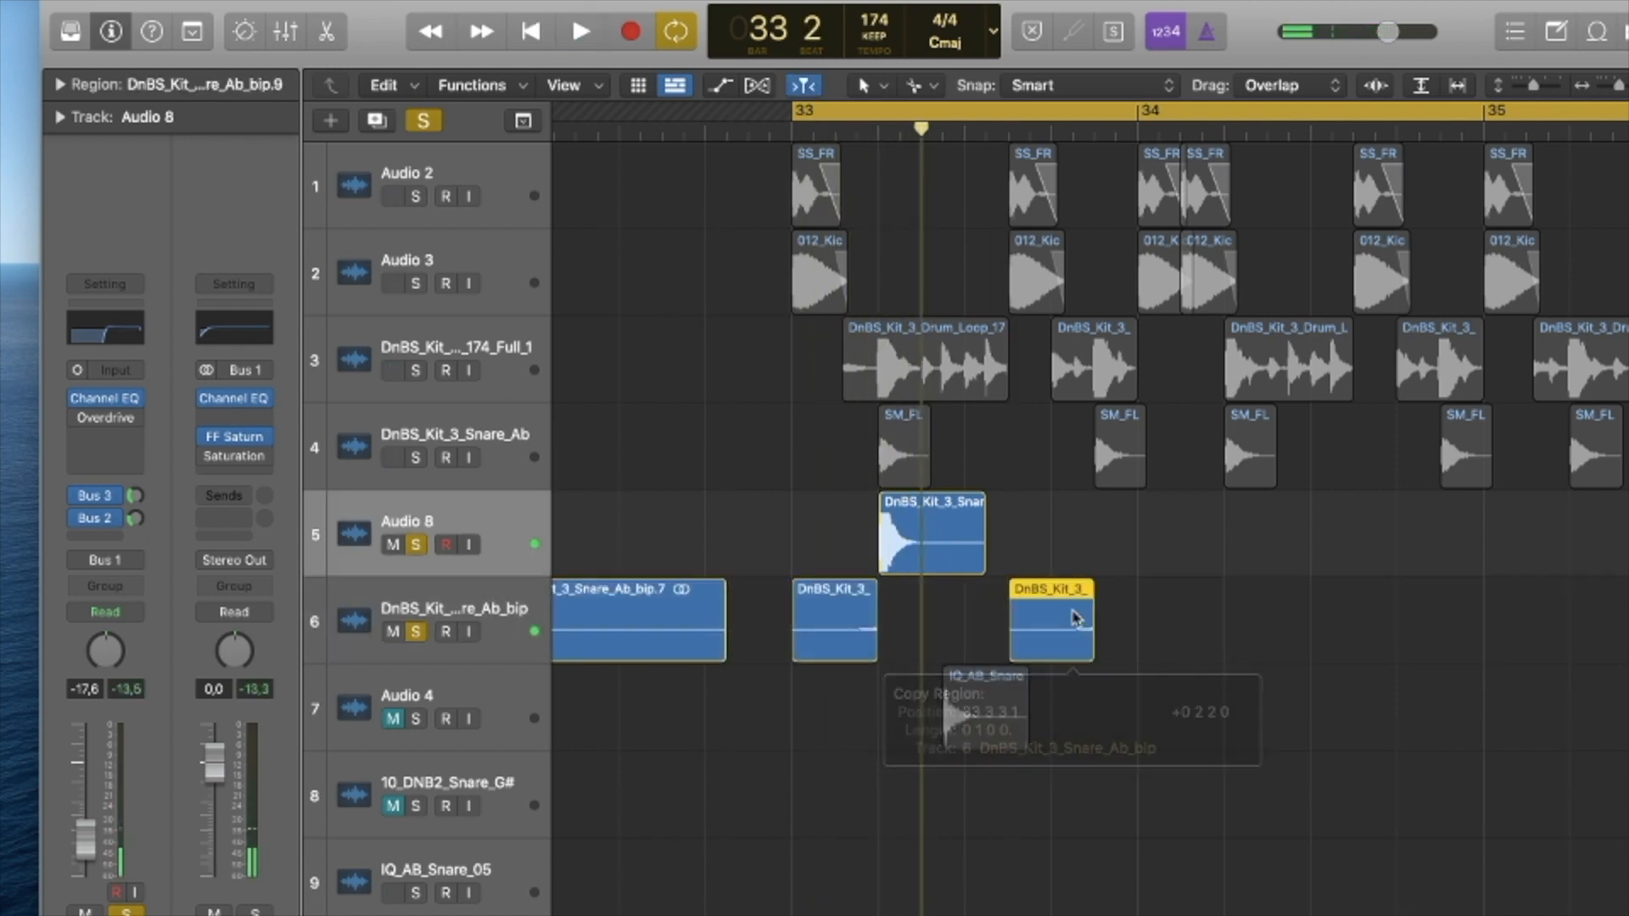
key(super+Right)
key(super+Right)
key(space)
key(space)
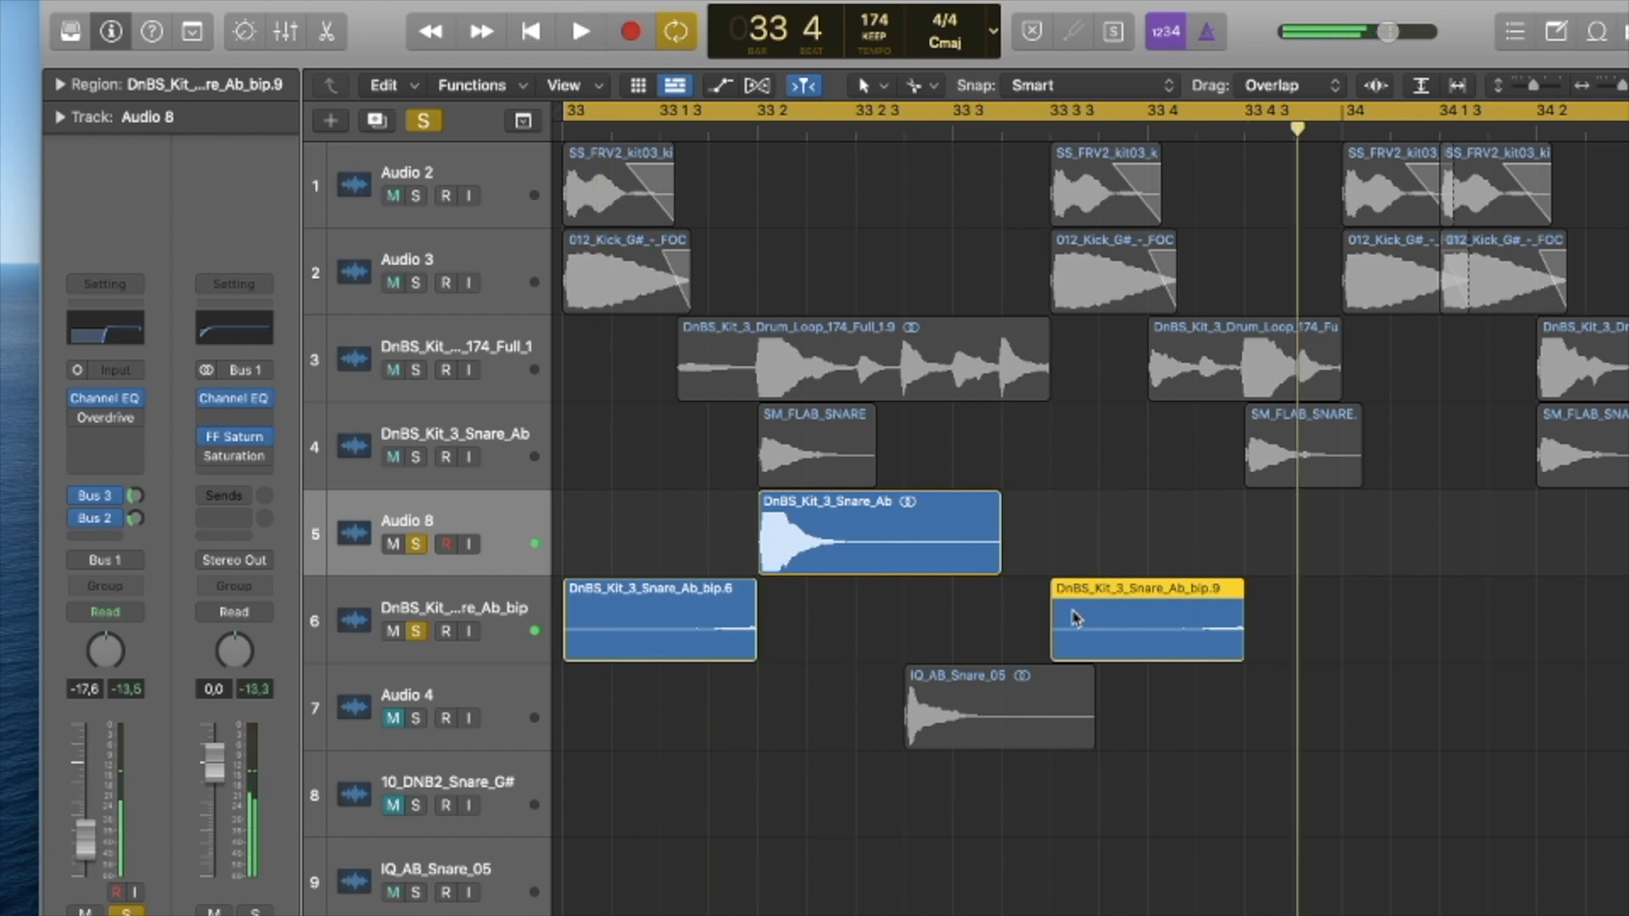
Solo the drum loop and DnBS_Kit_3_Snare_Ab tracks along with the swells and play them together.
click(416, 370)
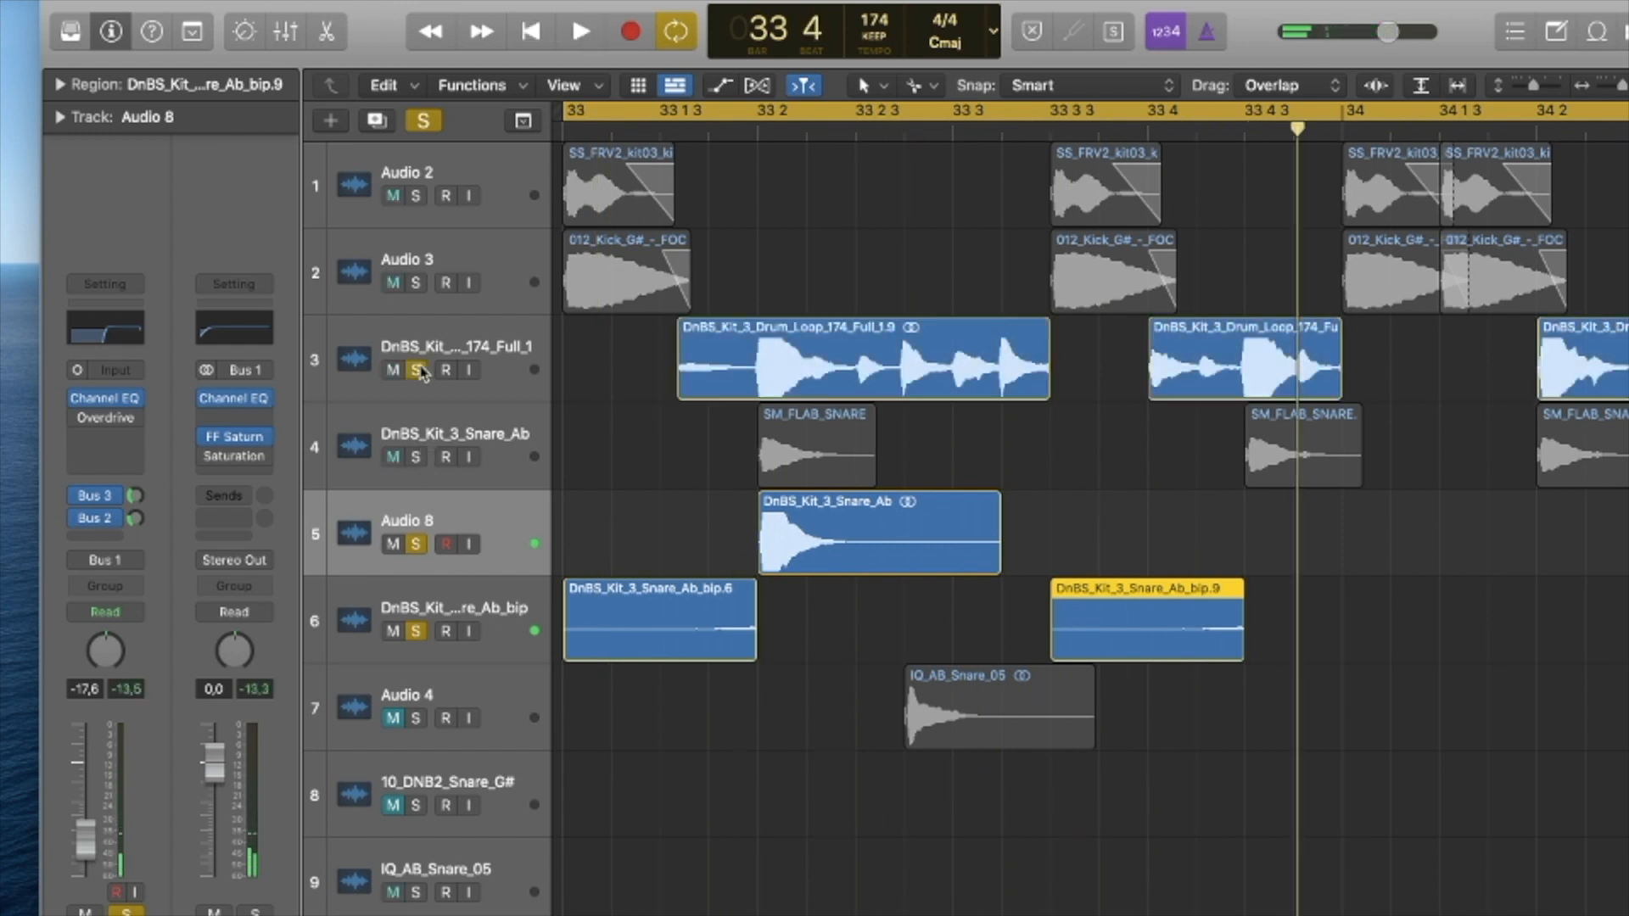
key(space)
click(415, 457)
key(space)
key(space)
click(1055, 509)
key(space)
key(super+Left)
key(space)
key(space)
Add a Channel EQ to the reversed snare track and set its low cut to 775 Hz during playback.
click(350, 656)
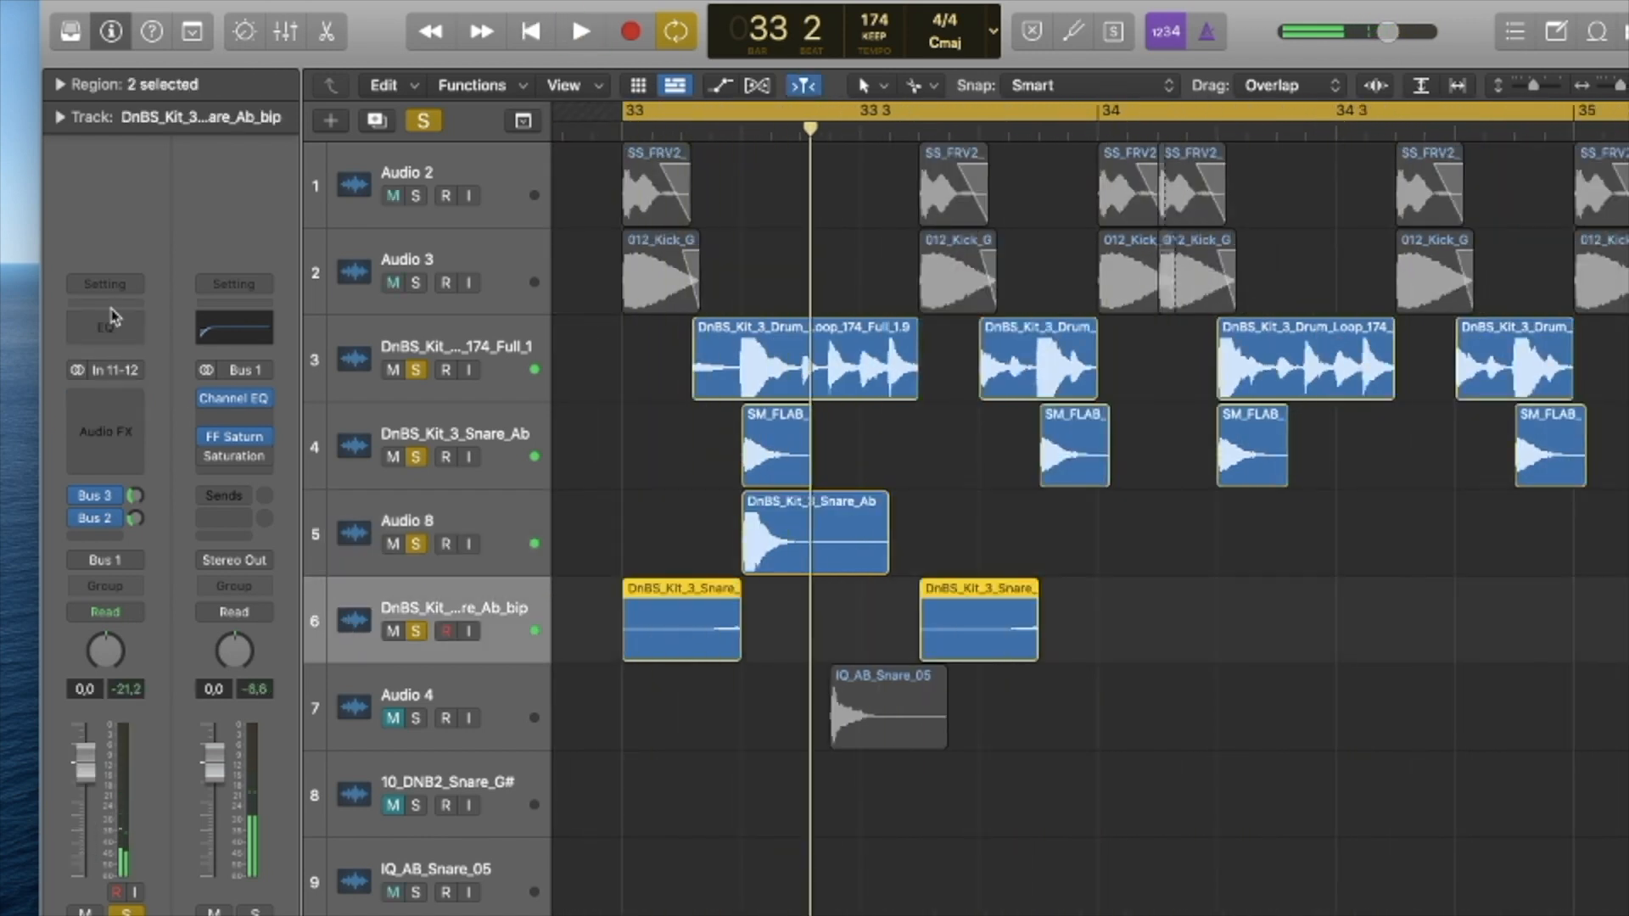
click(117, 338)
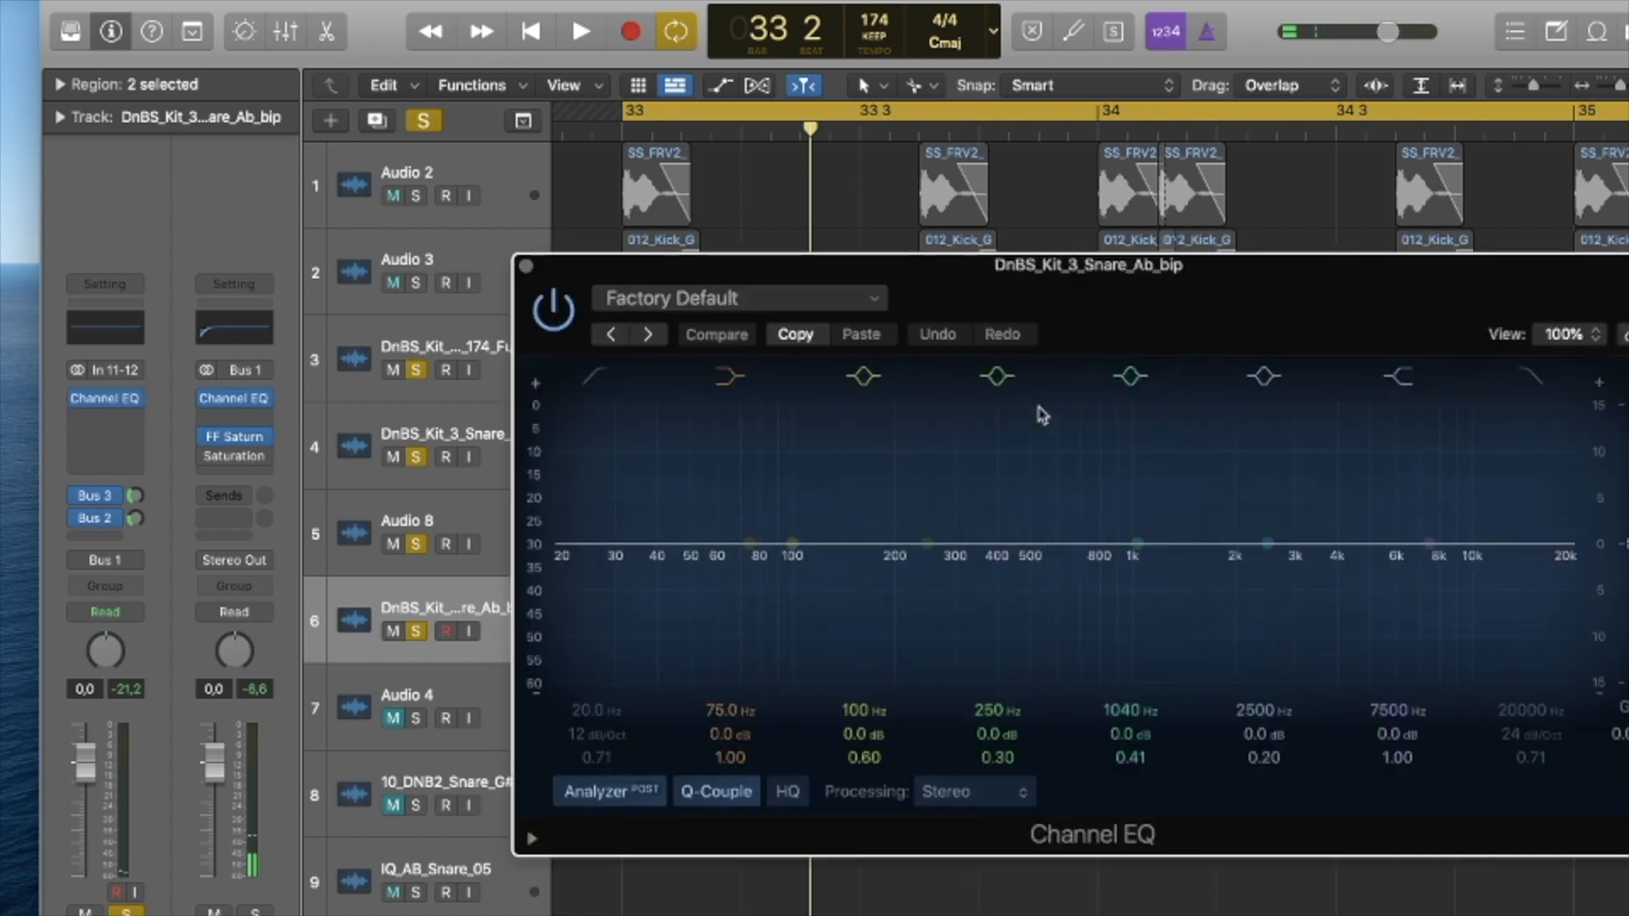
key(space)
key(space)
drag(632, 505, 1099, 598)
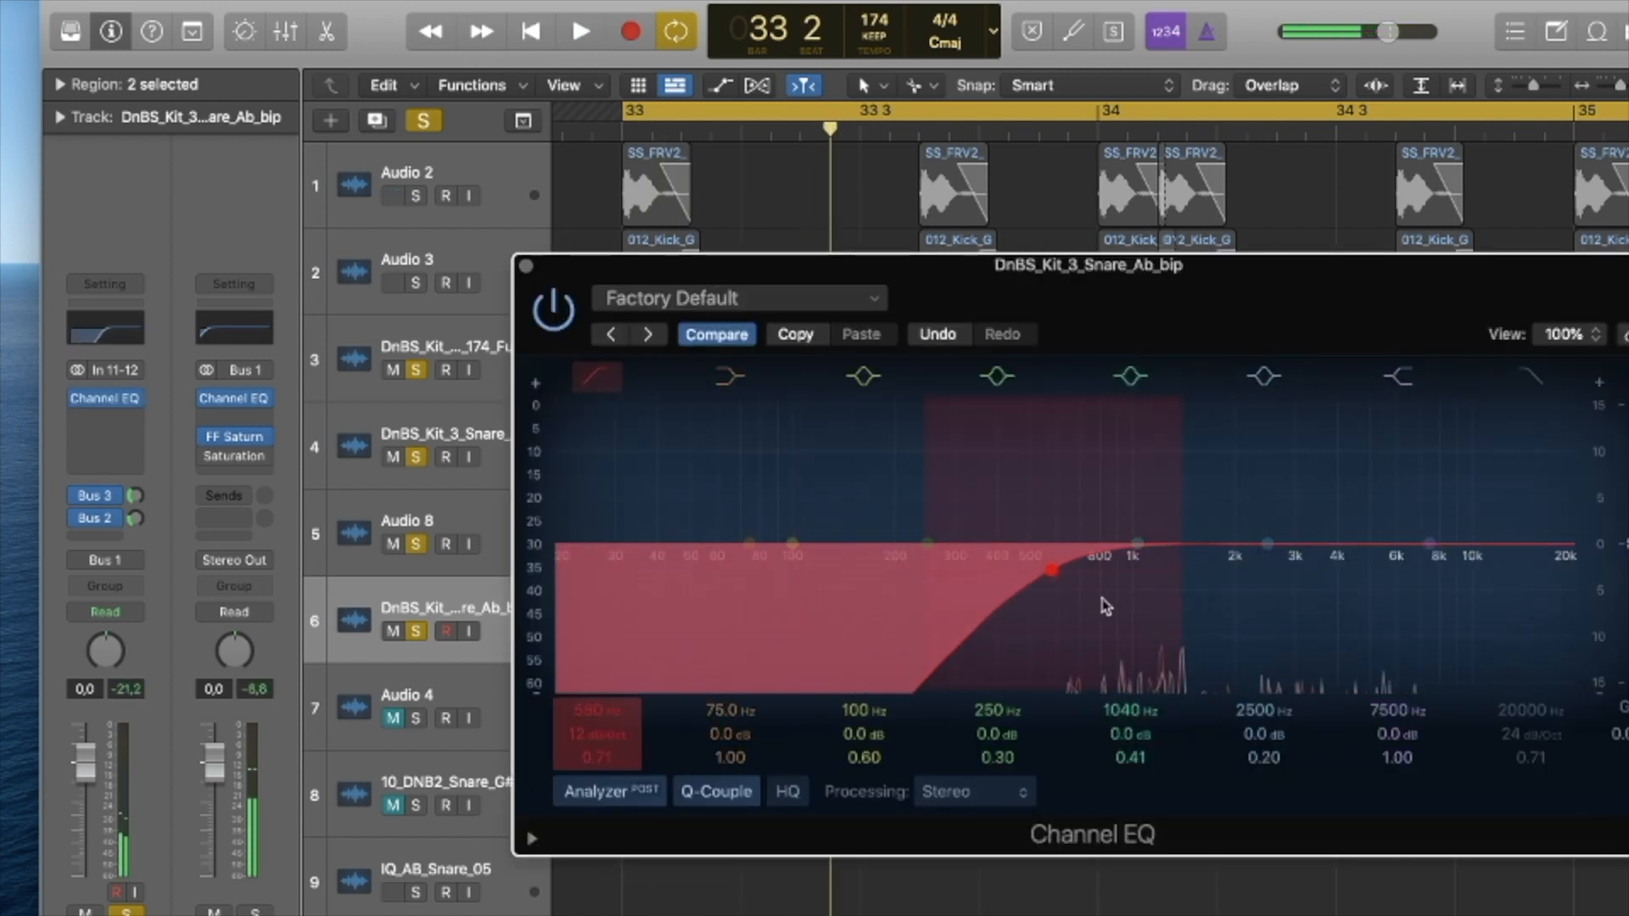
key(space)
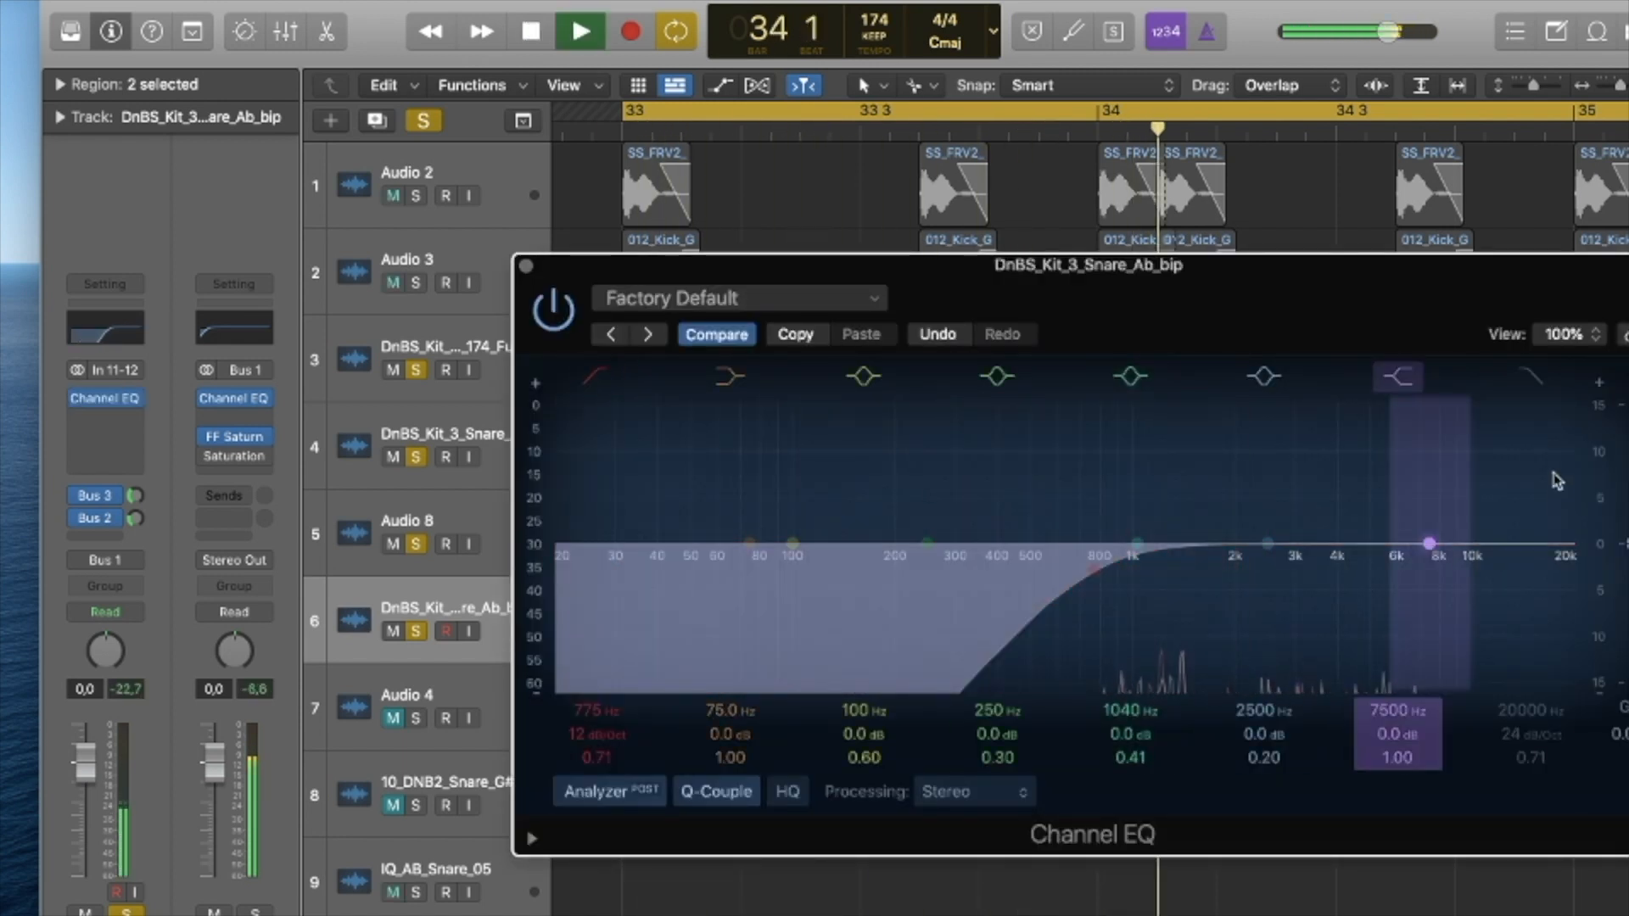
Enable the high cut in the reversed snare's Channel EQ at 16400 Hz and close the EQ.
click(1533, 377)
drag(1533, 604, 1505, 611)
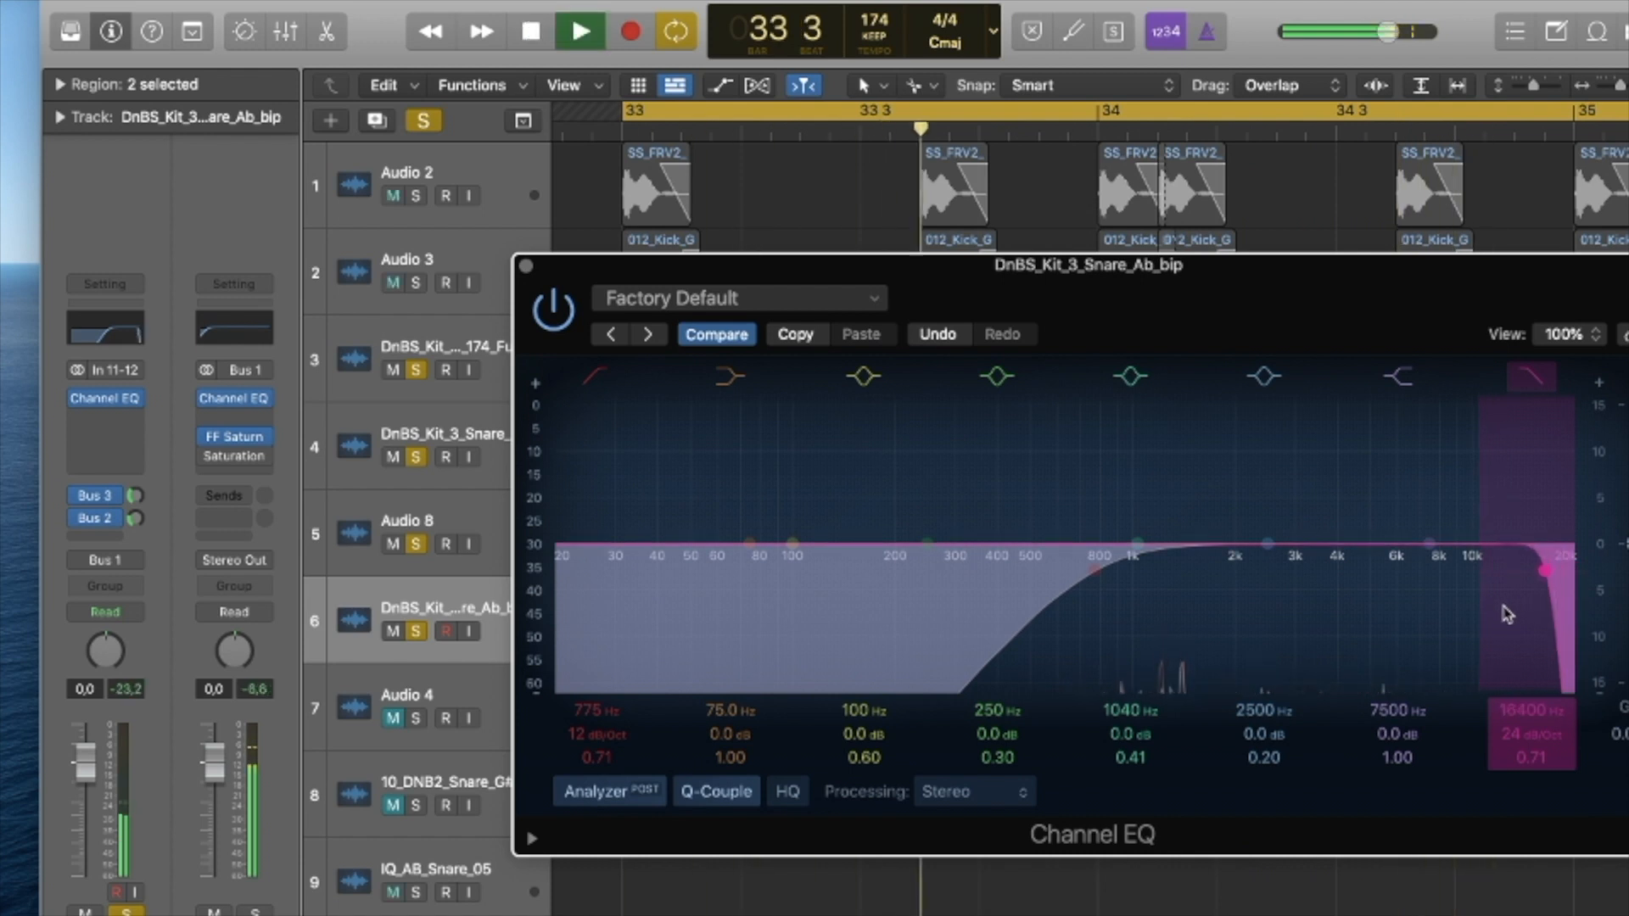
click(526, 269)
key(space)
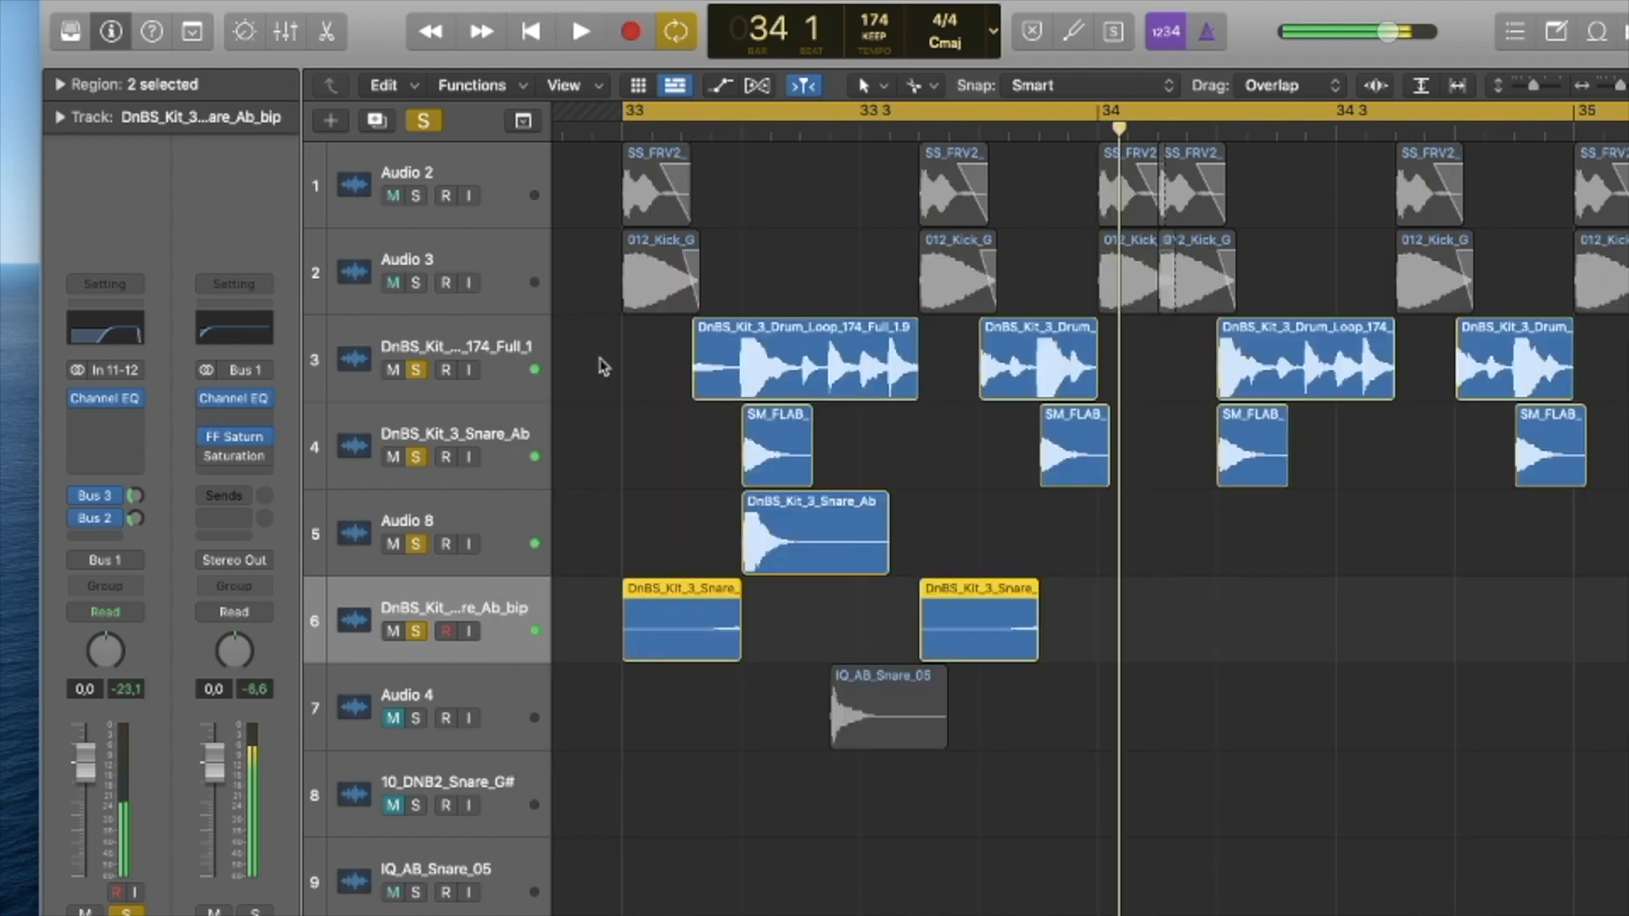
Clear all solos and lower the reversed snare track's volume to -11.2 dB while playing the full beat.
click(418, 124)
key(space)
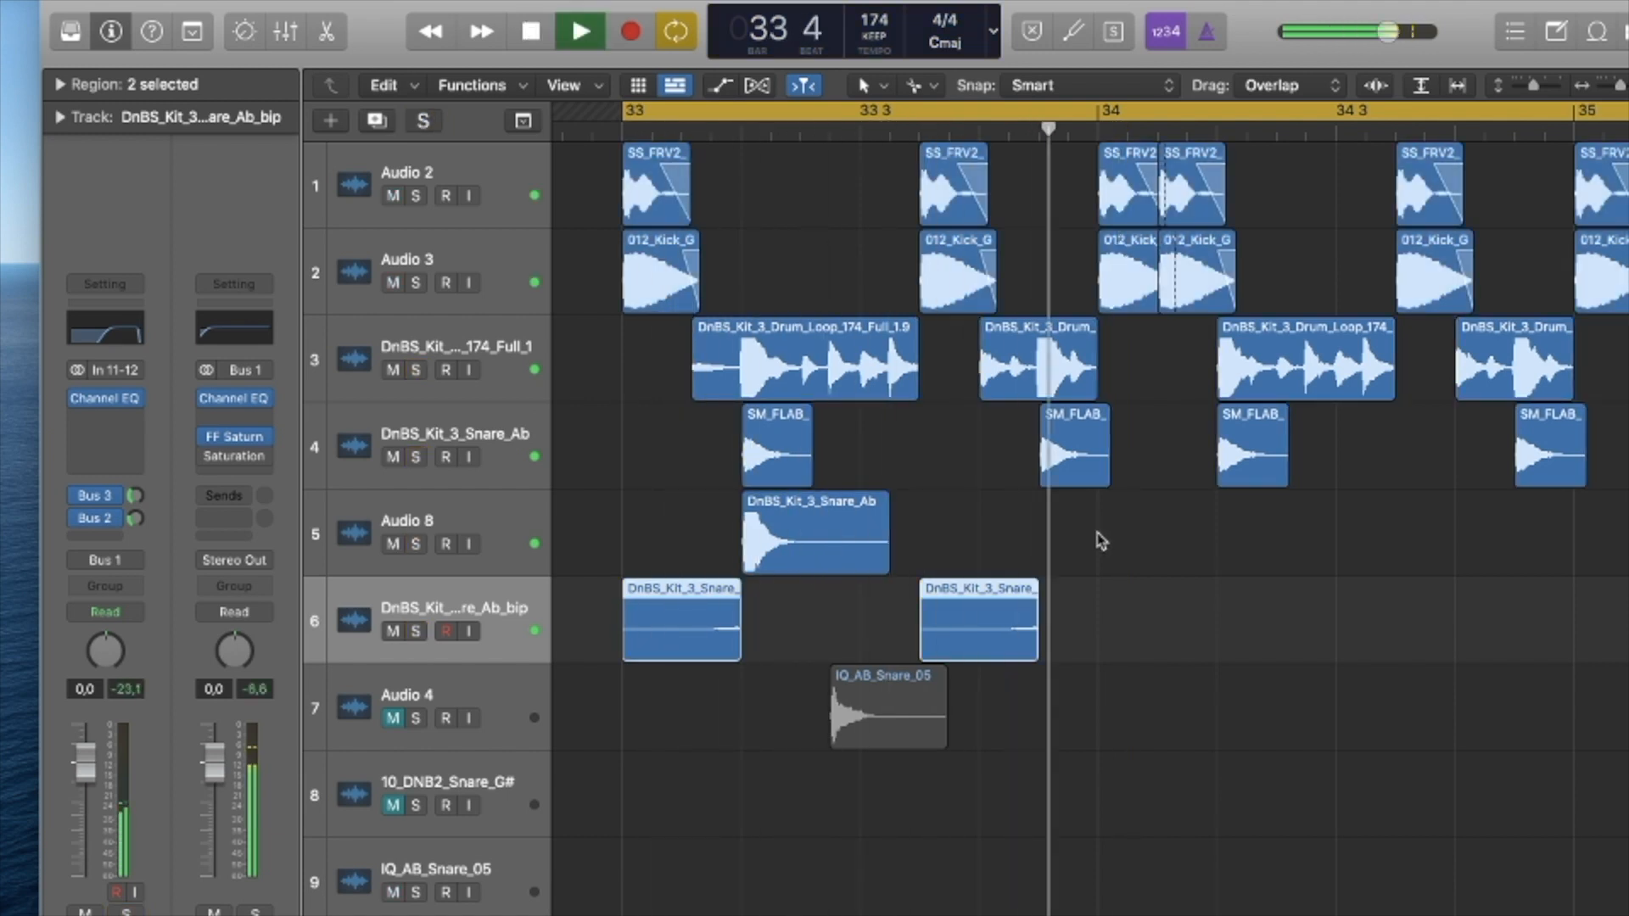
key(space)
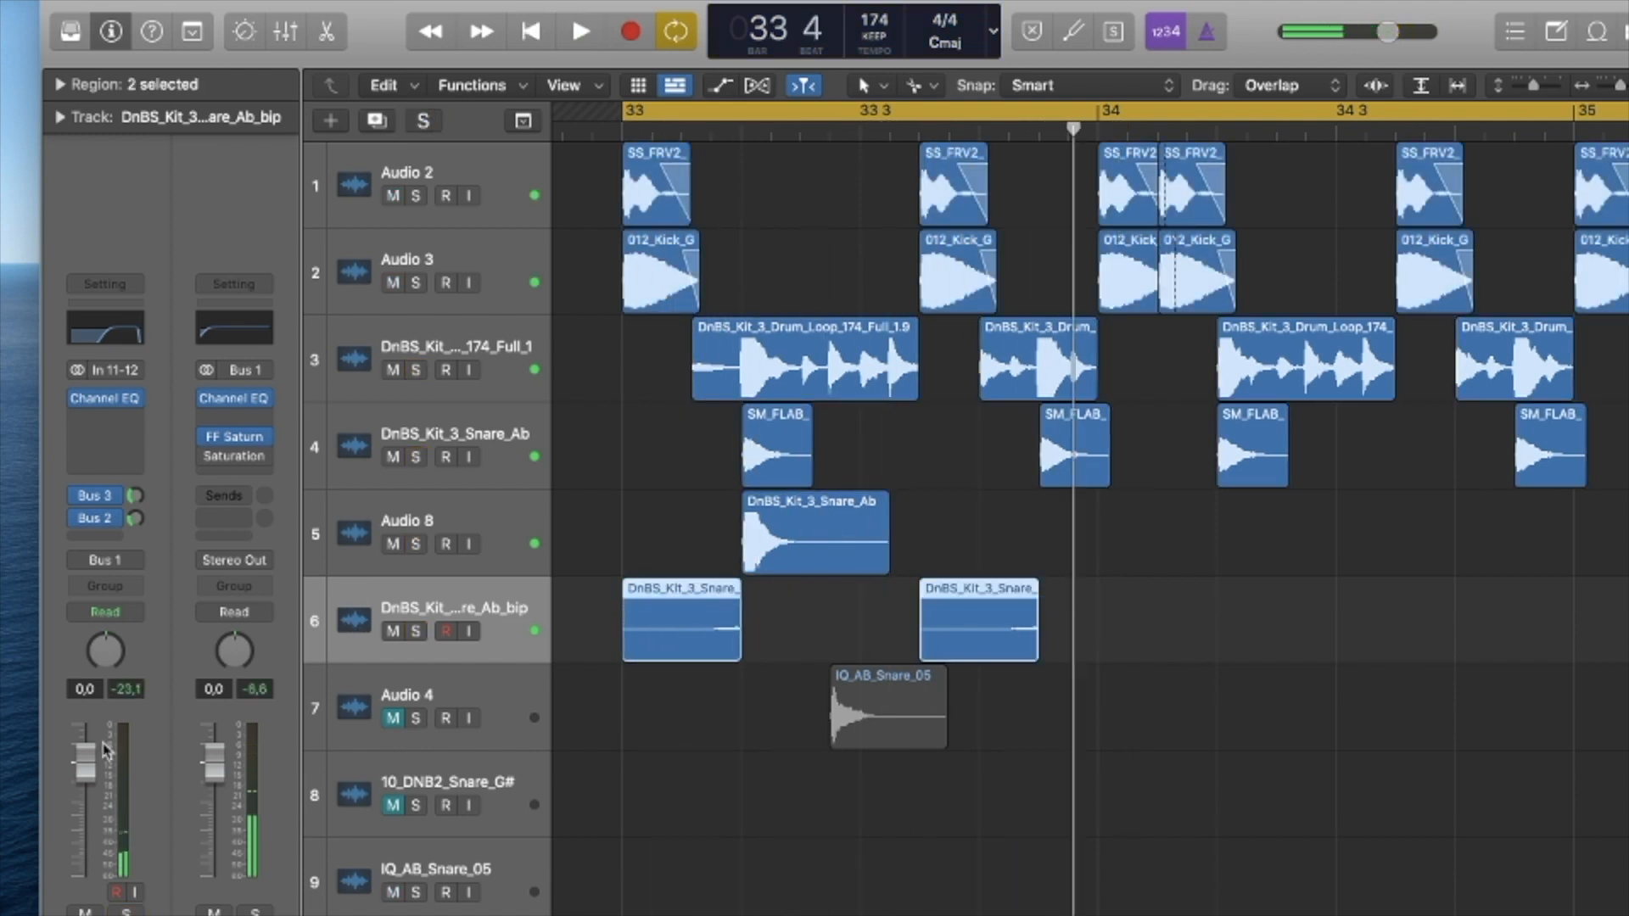
key(space)
key(space)
key(space)
key(space)
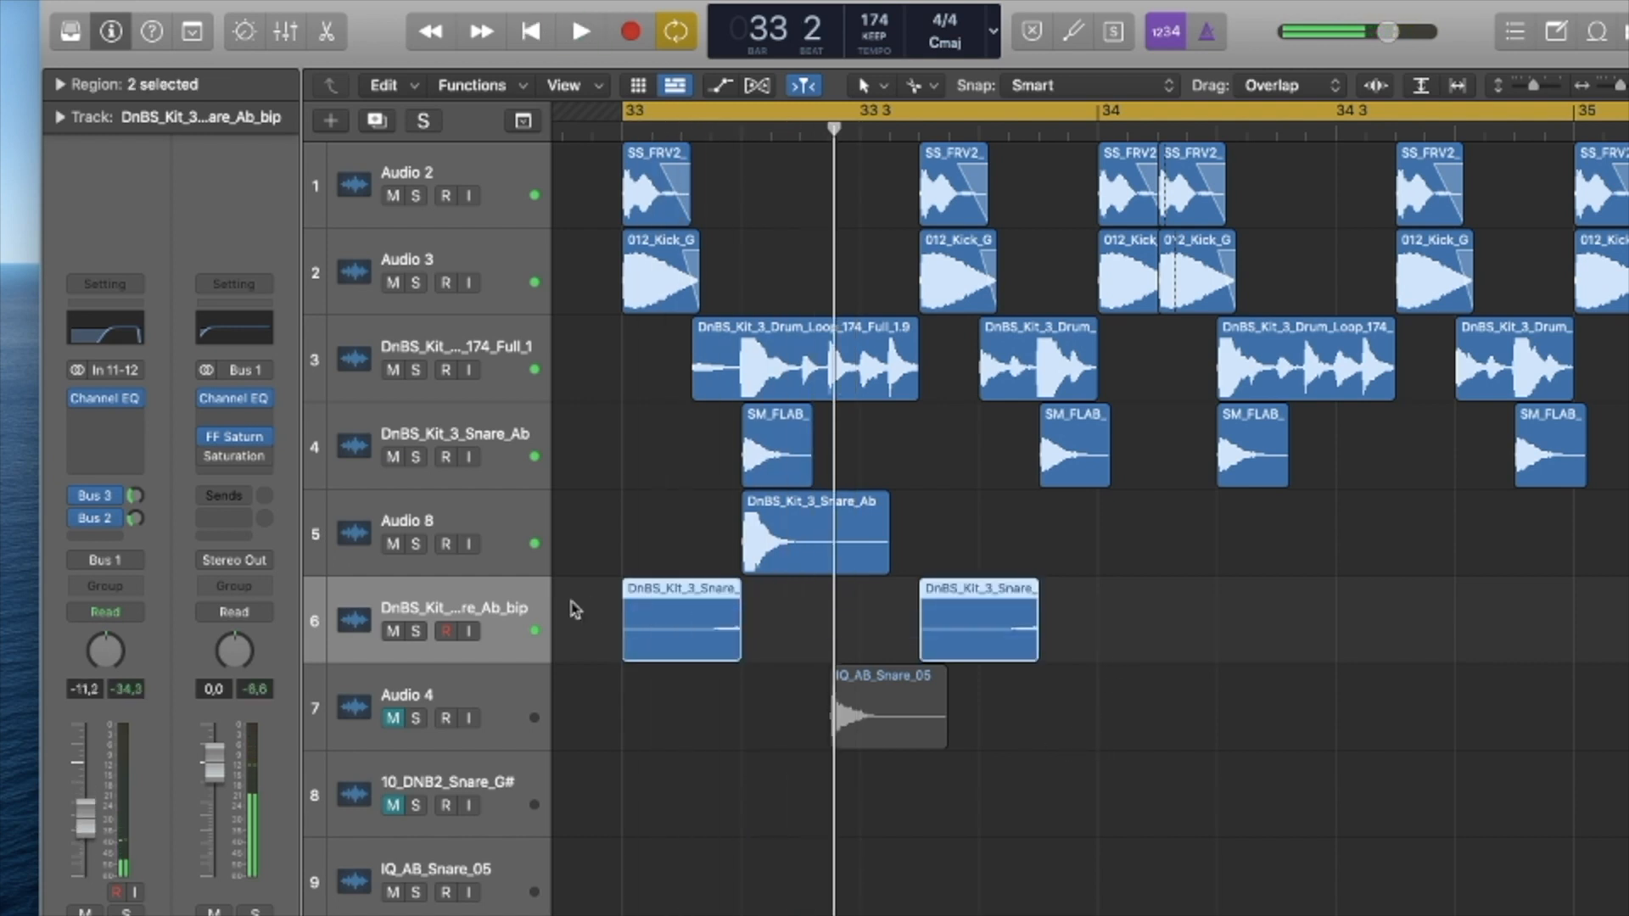
Draw a long fade-in on both reversed snare regions with the Fade Tool and play the beat.
click(878, 85)
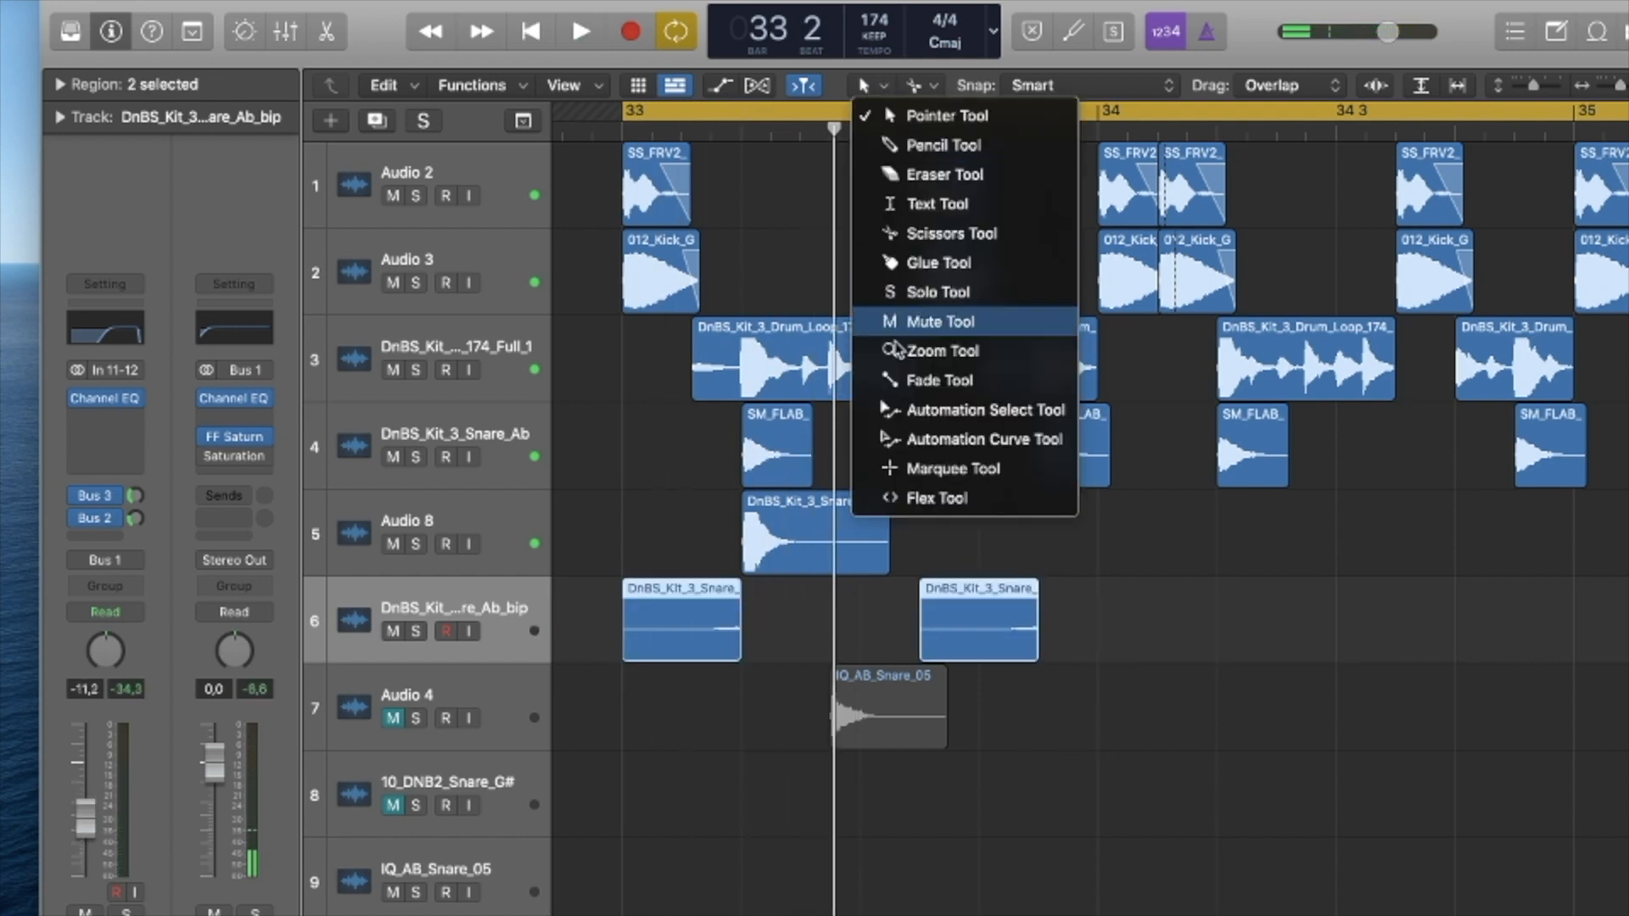
click(901, 379)
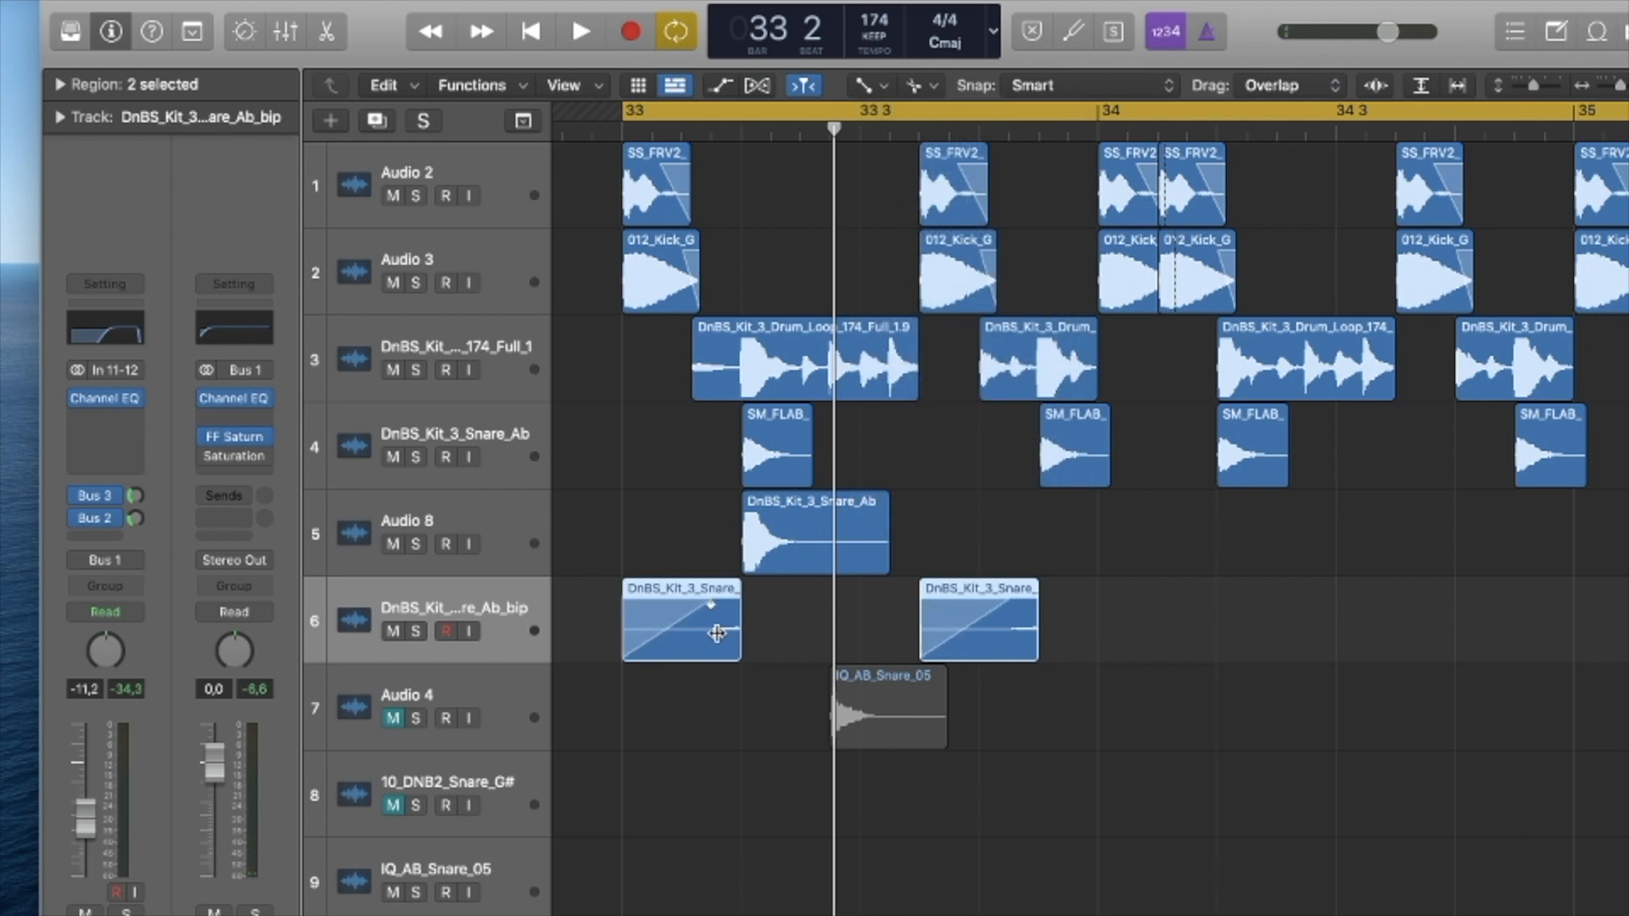
key(space)
key(space)
key(space)
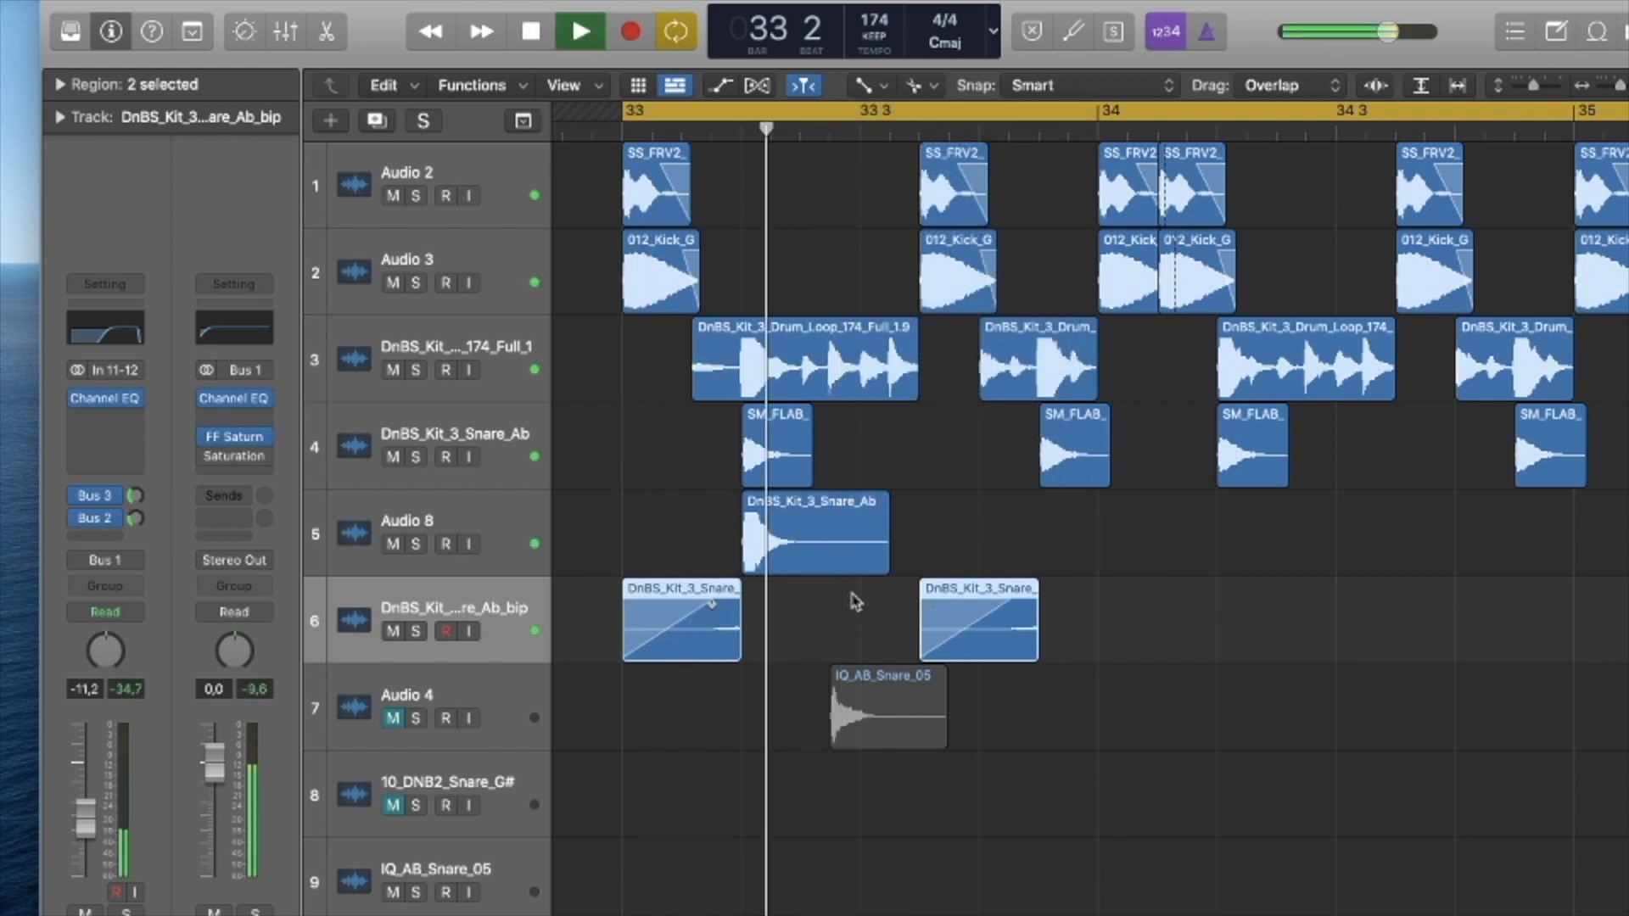
key(space)
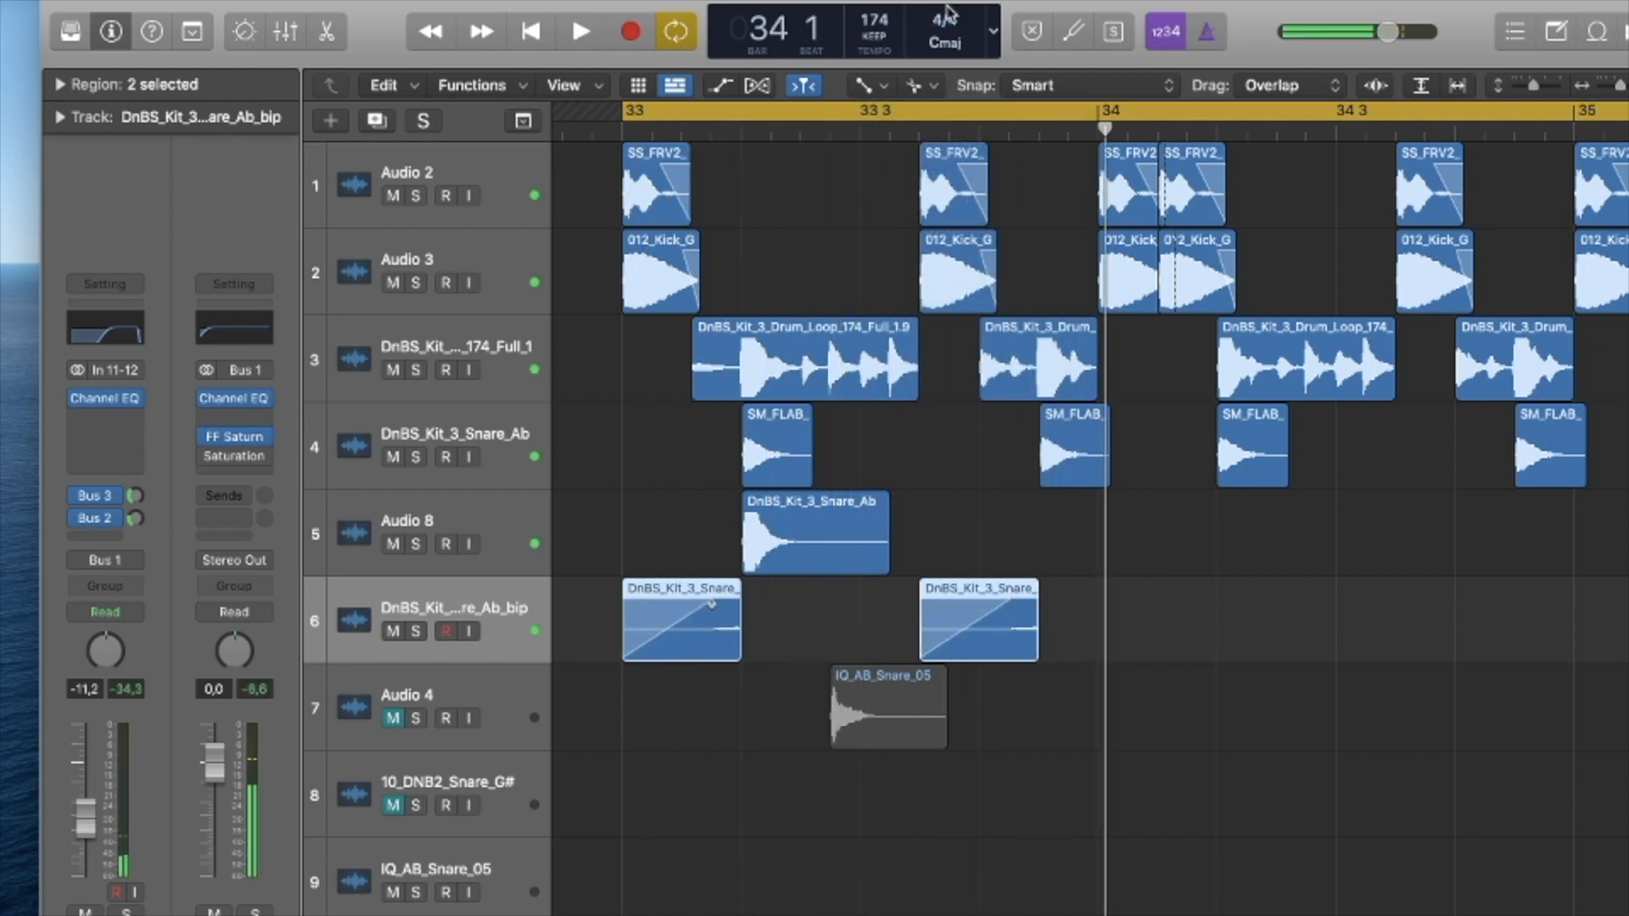
click(879, 84)
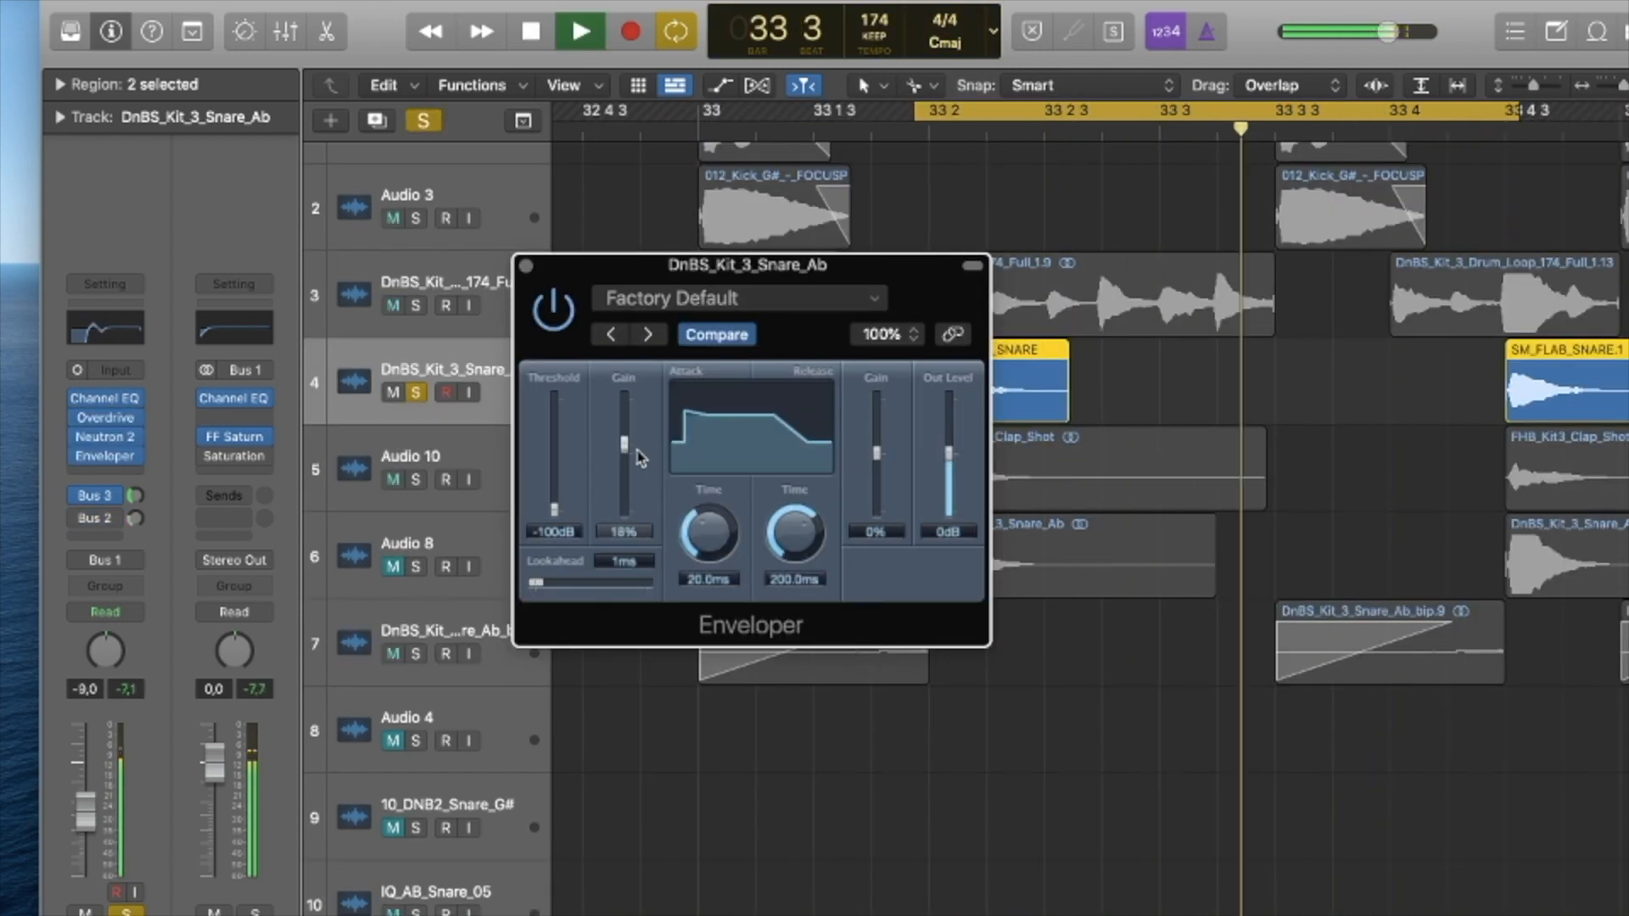
Lower the Enveloper's attack gain to -86% on the DnBS_Kit_3_Snare_Ab track and solo the drum loop with it.
drag(628, 456, 622, 525)
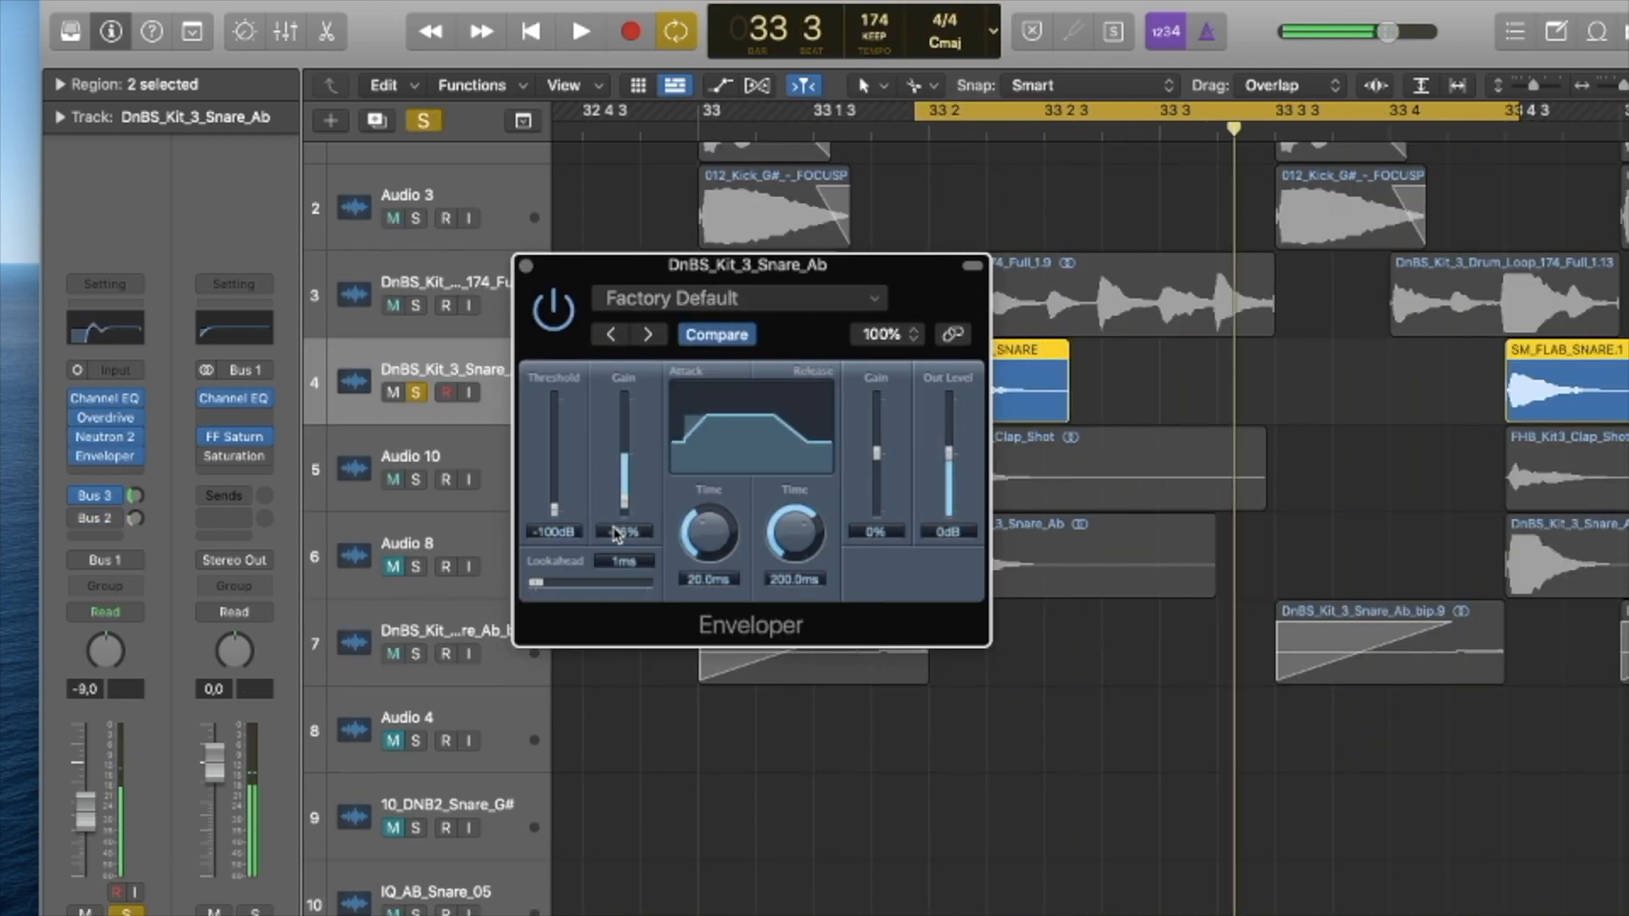
click(415, 306)
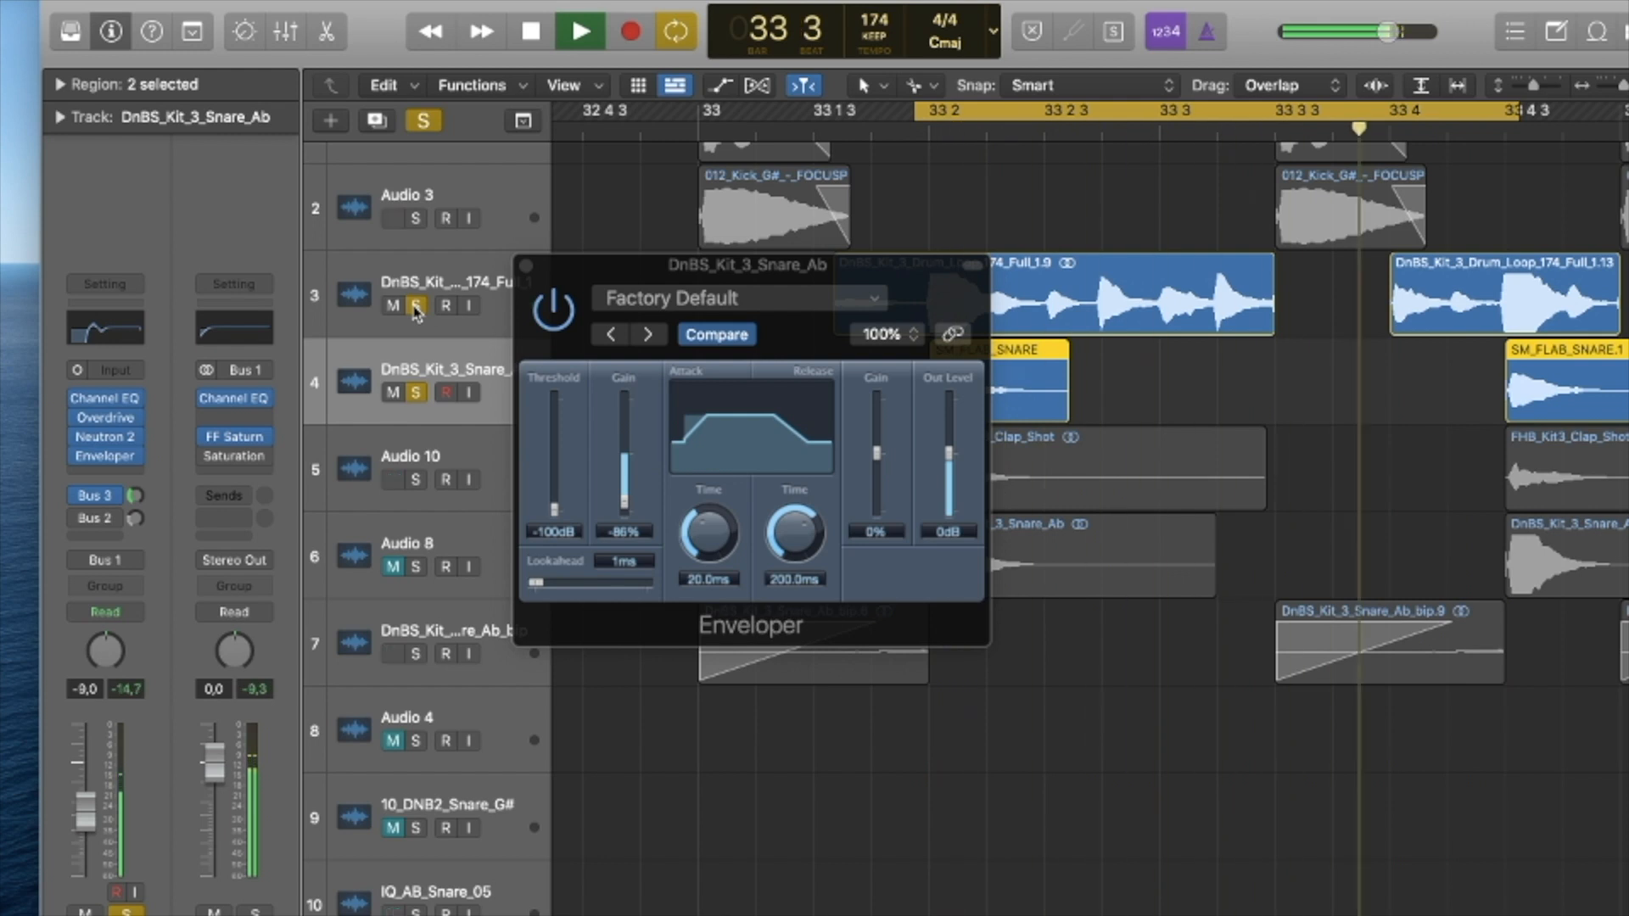
key(space)
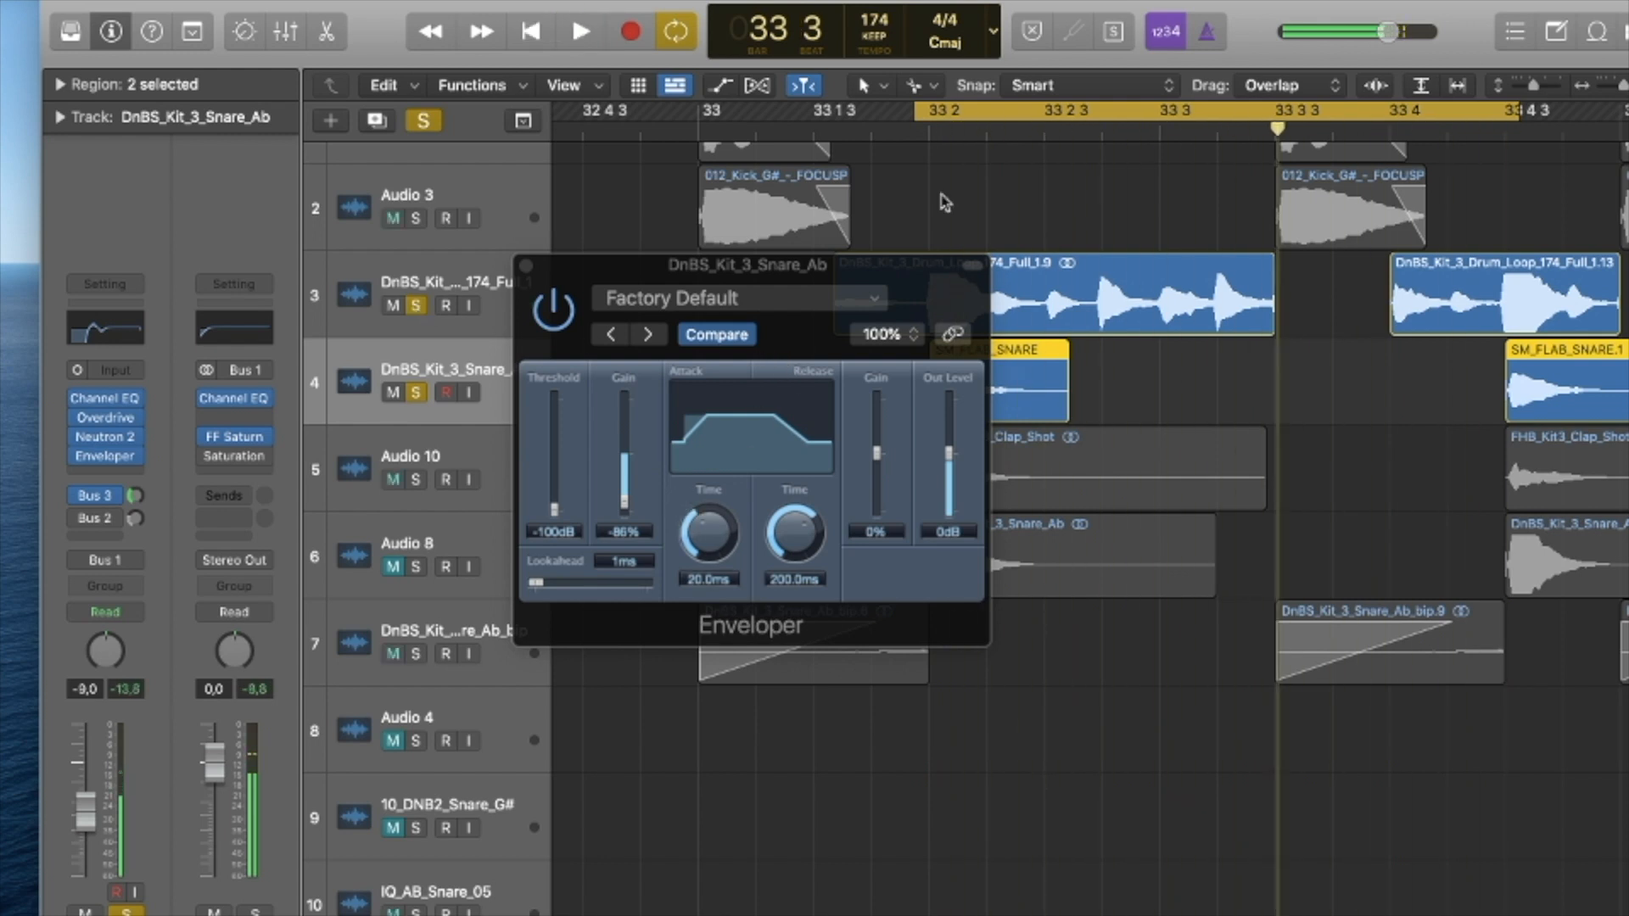
Set the cycle range from 33 2 to 33 3 3 and play the soloed snare and drum loop.
drag(899, 295, 898, 478)
drag(946, 132, 1279, 146)
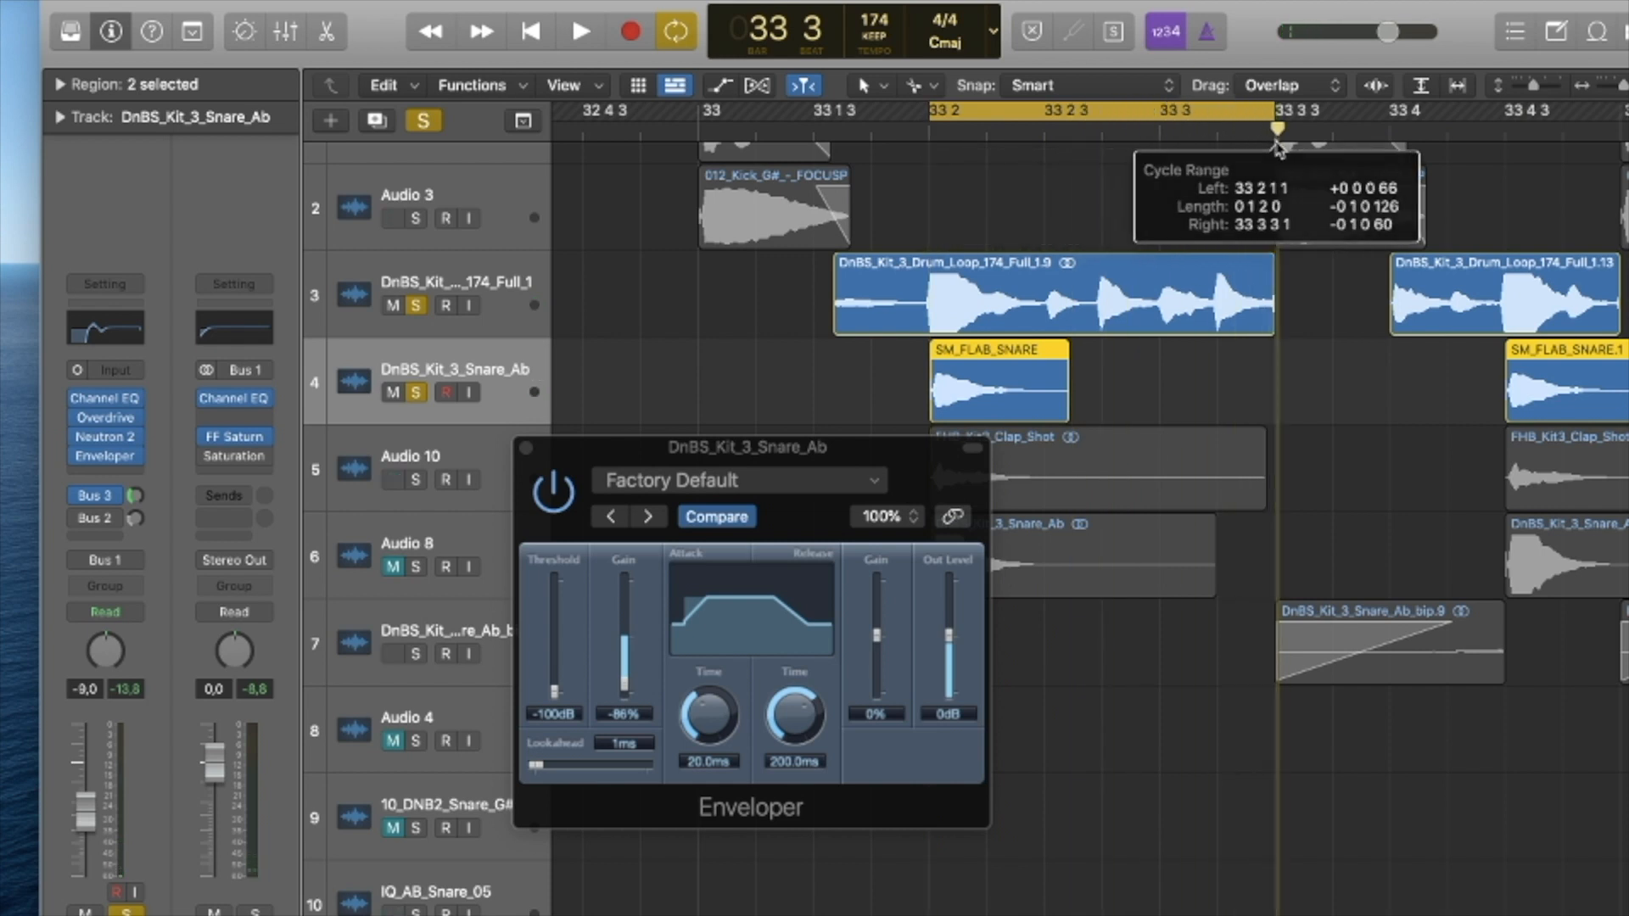
key(space)
Set the Enveloper's attack gain to -82%, then close the plug-in and stop playback.
drag(738, 438, 738, 408)
mouse_move(627, 658)
mouse_down()
mouse_move(657, 535)
mouse_move(641, 651)
mouse_up()
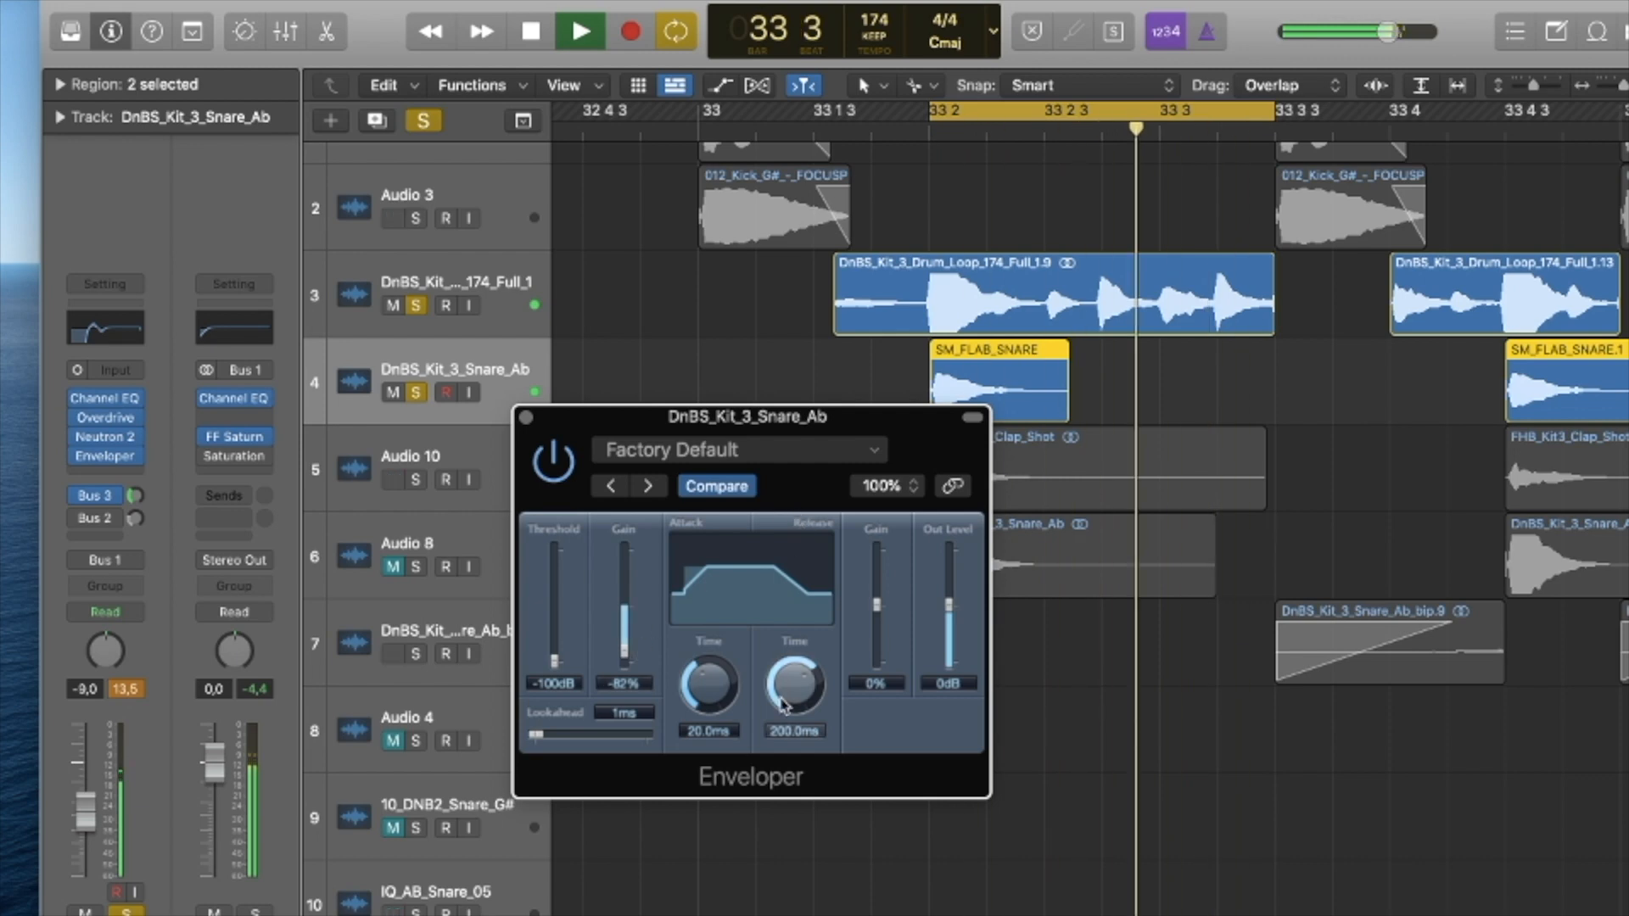
click(526, 418)
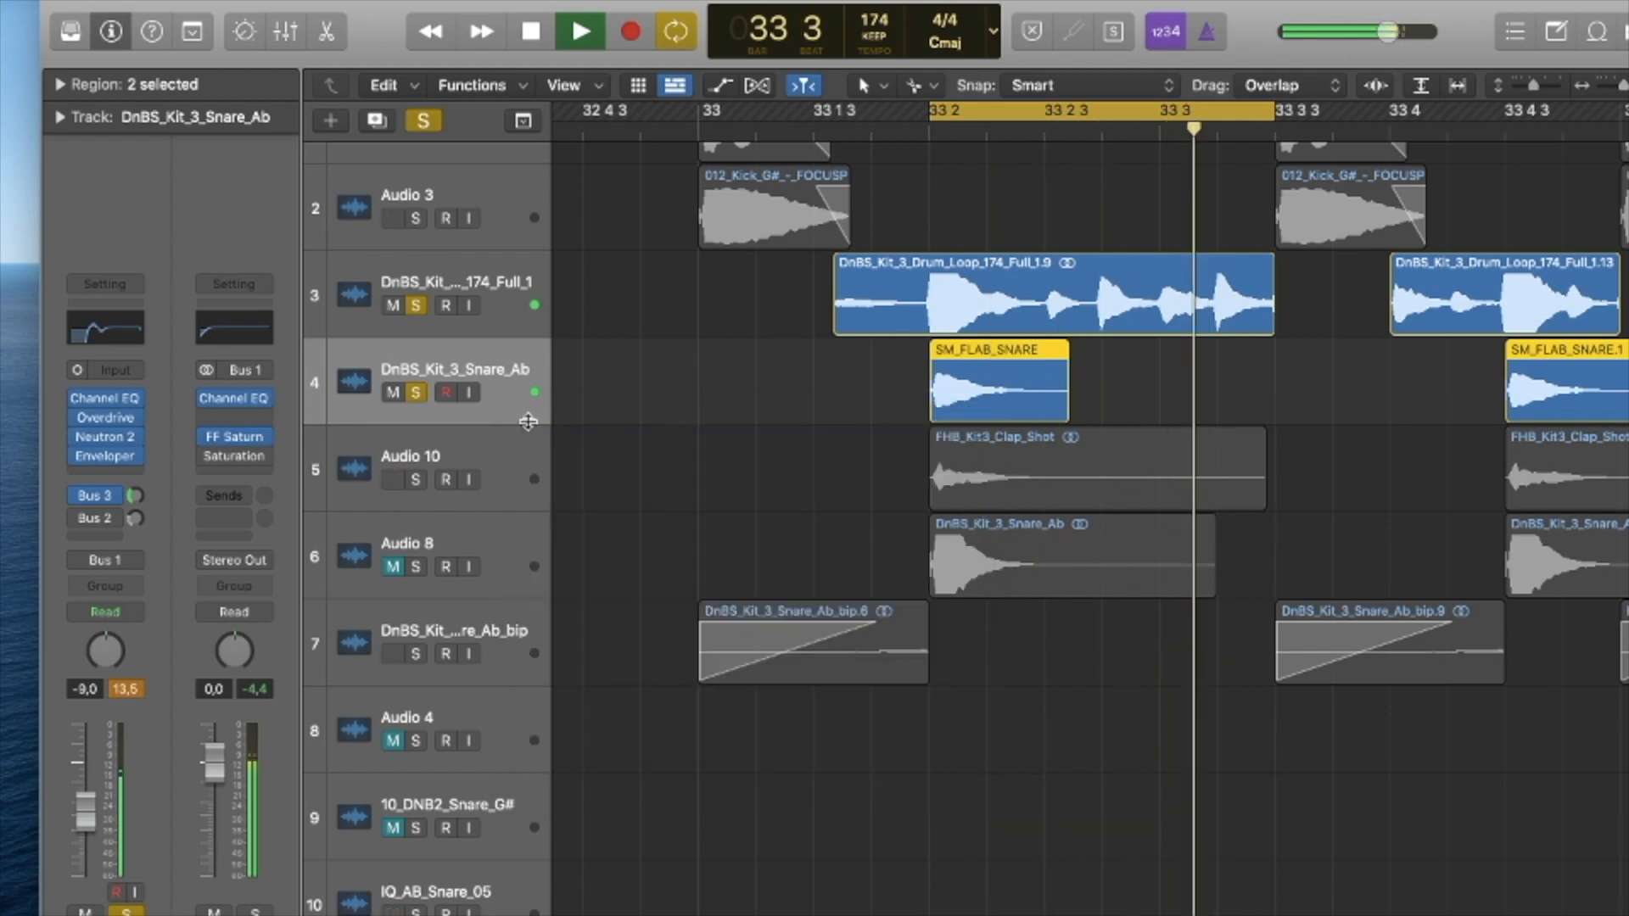
key(space)
Clear all solos, extend the cycle range to span bars 33 to 37, and play the whole beat.
click(423, 121)
key(cmd+Left)
key(super+Left)
key(super+Left)
key(super+Left)
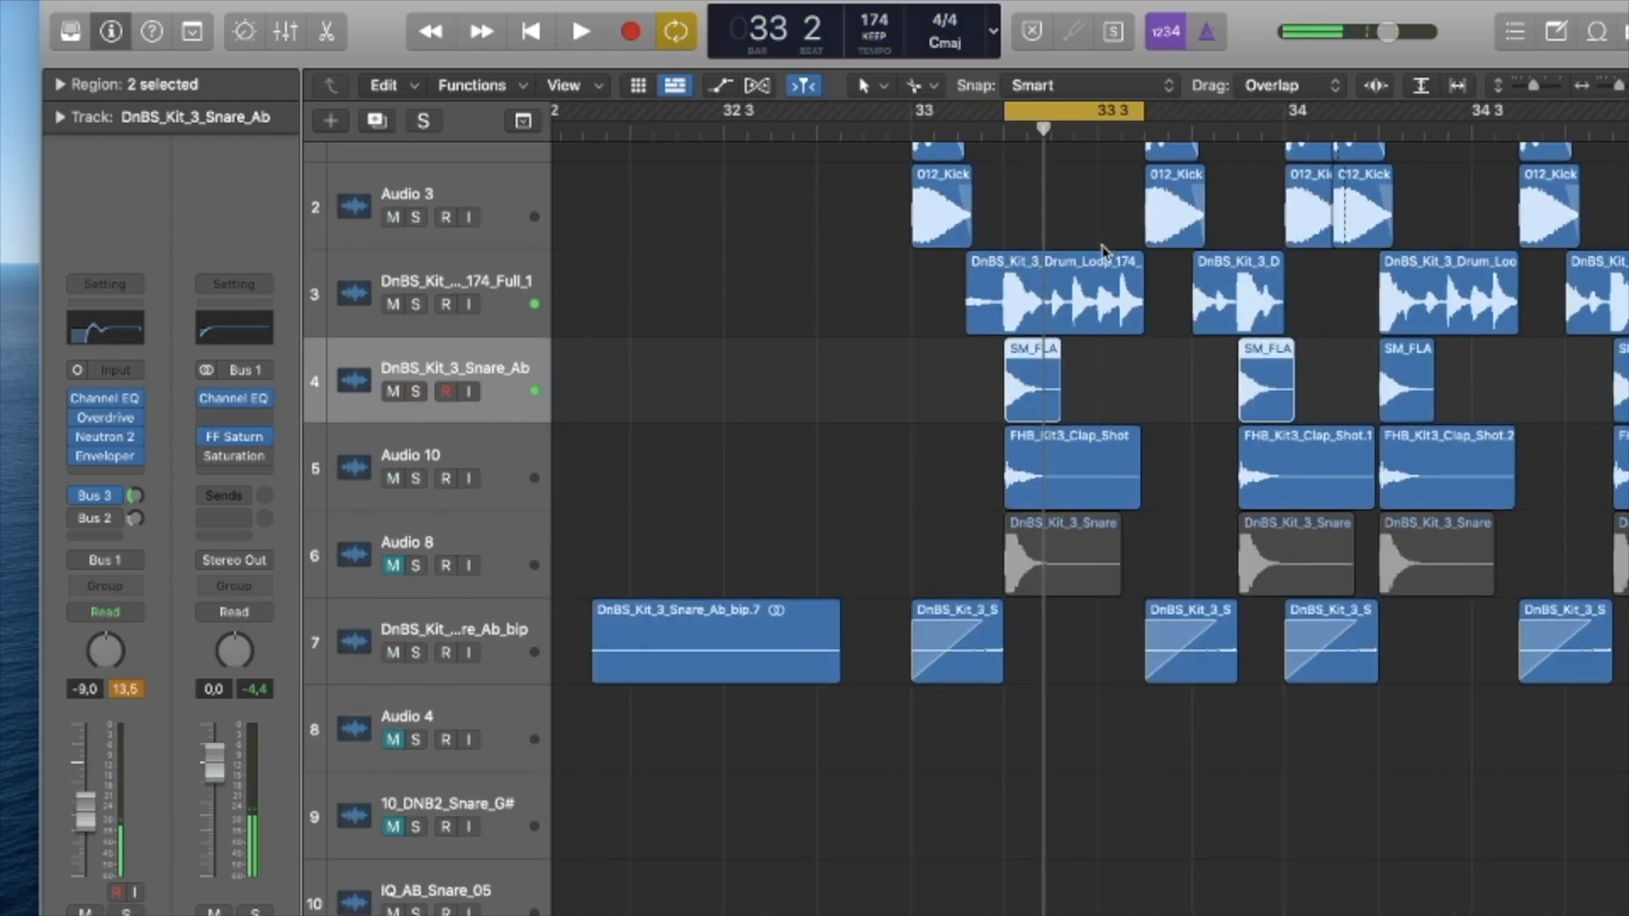
drag(787, 118, 1218, 161)
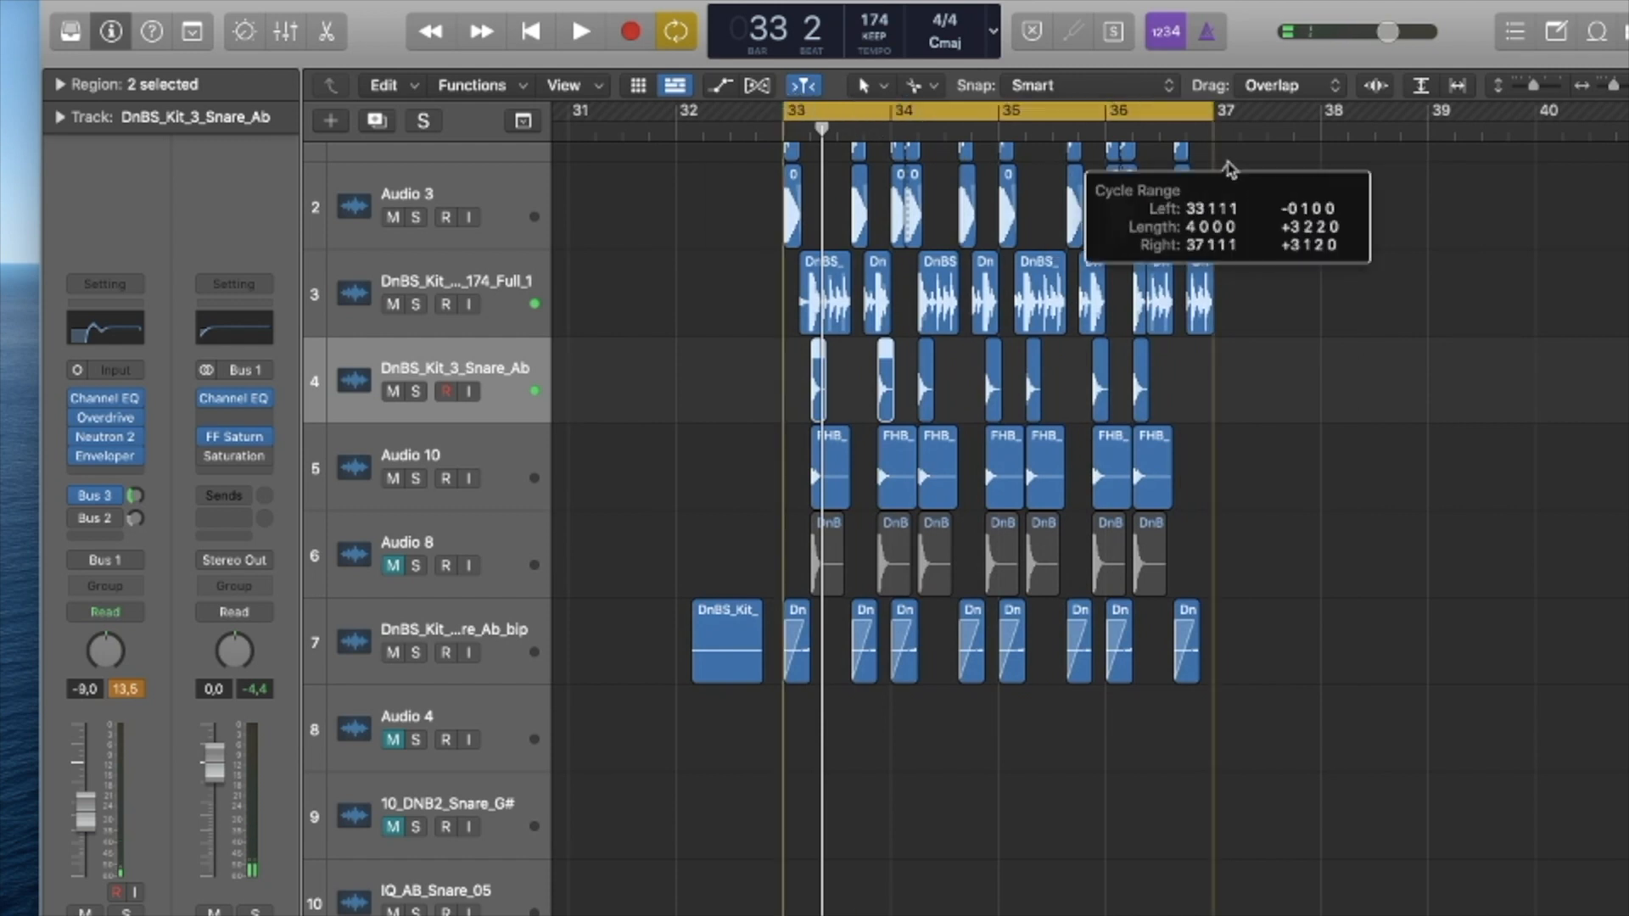
key(space)
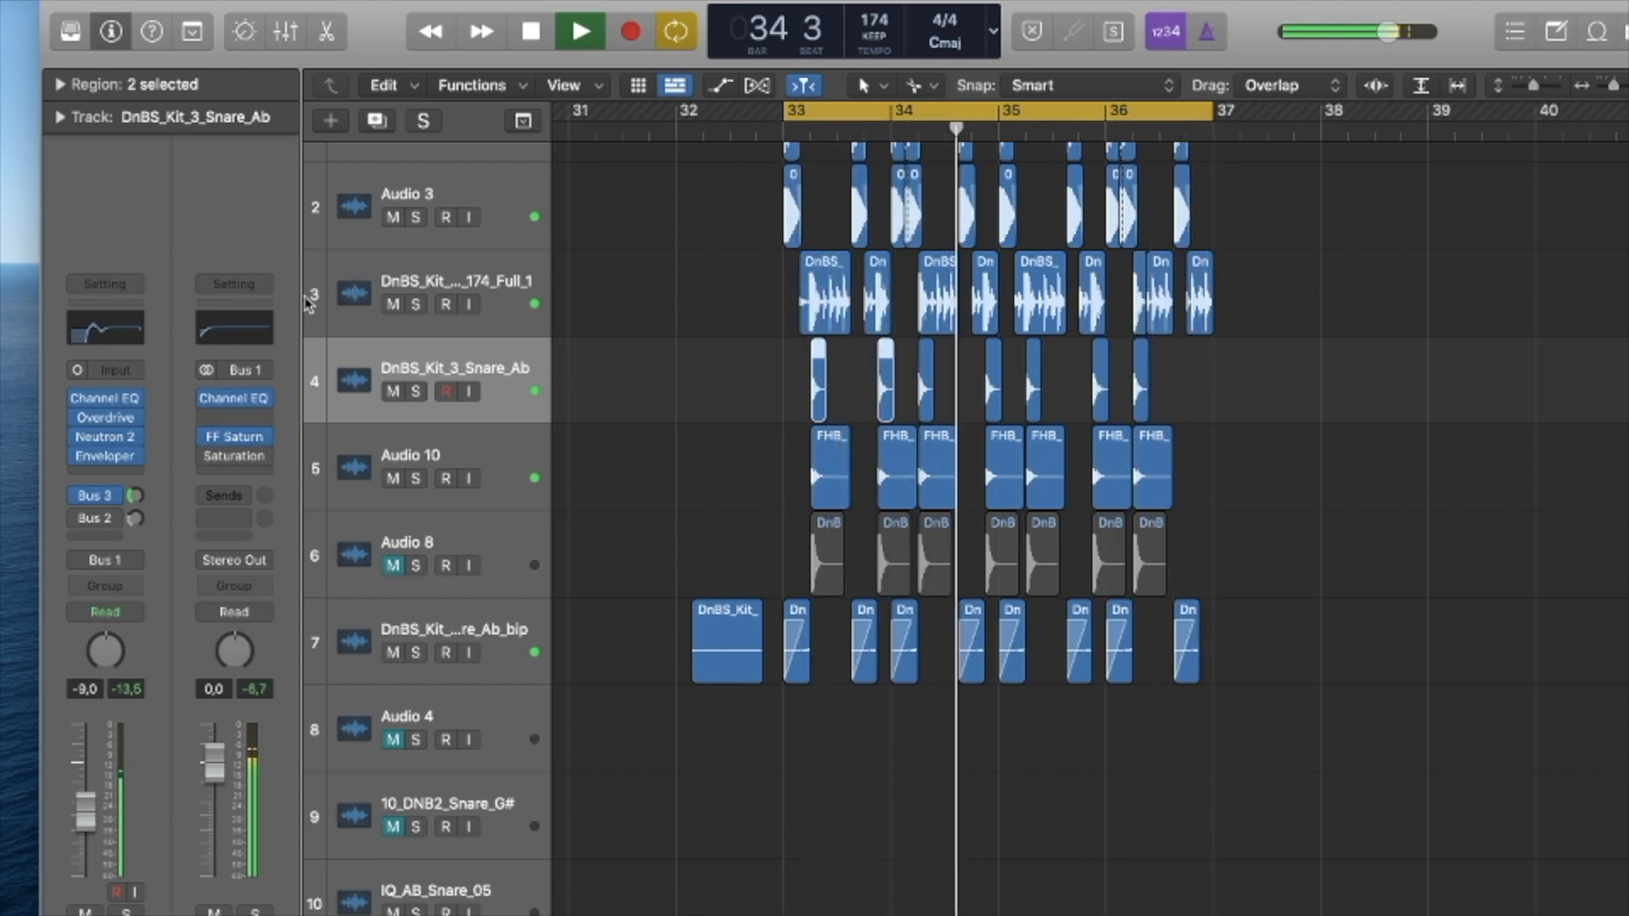
Solo the drum loop track together with the DnBS_Kit_3_Snare_Ab track.
click(476, 322)
click(416, 304)
click(415, 391)
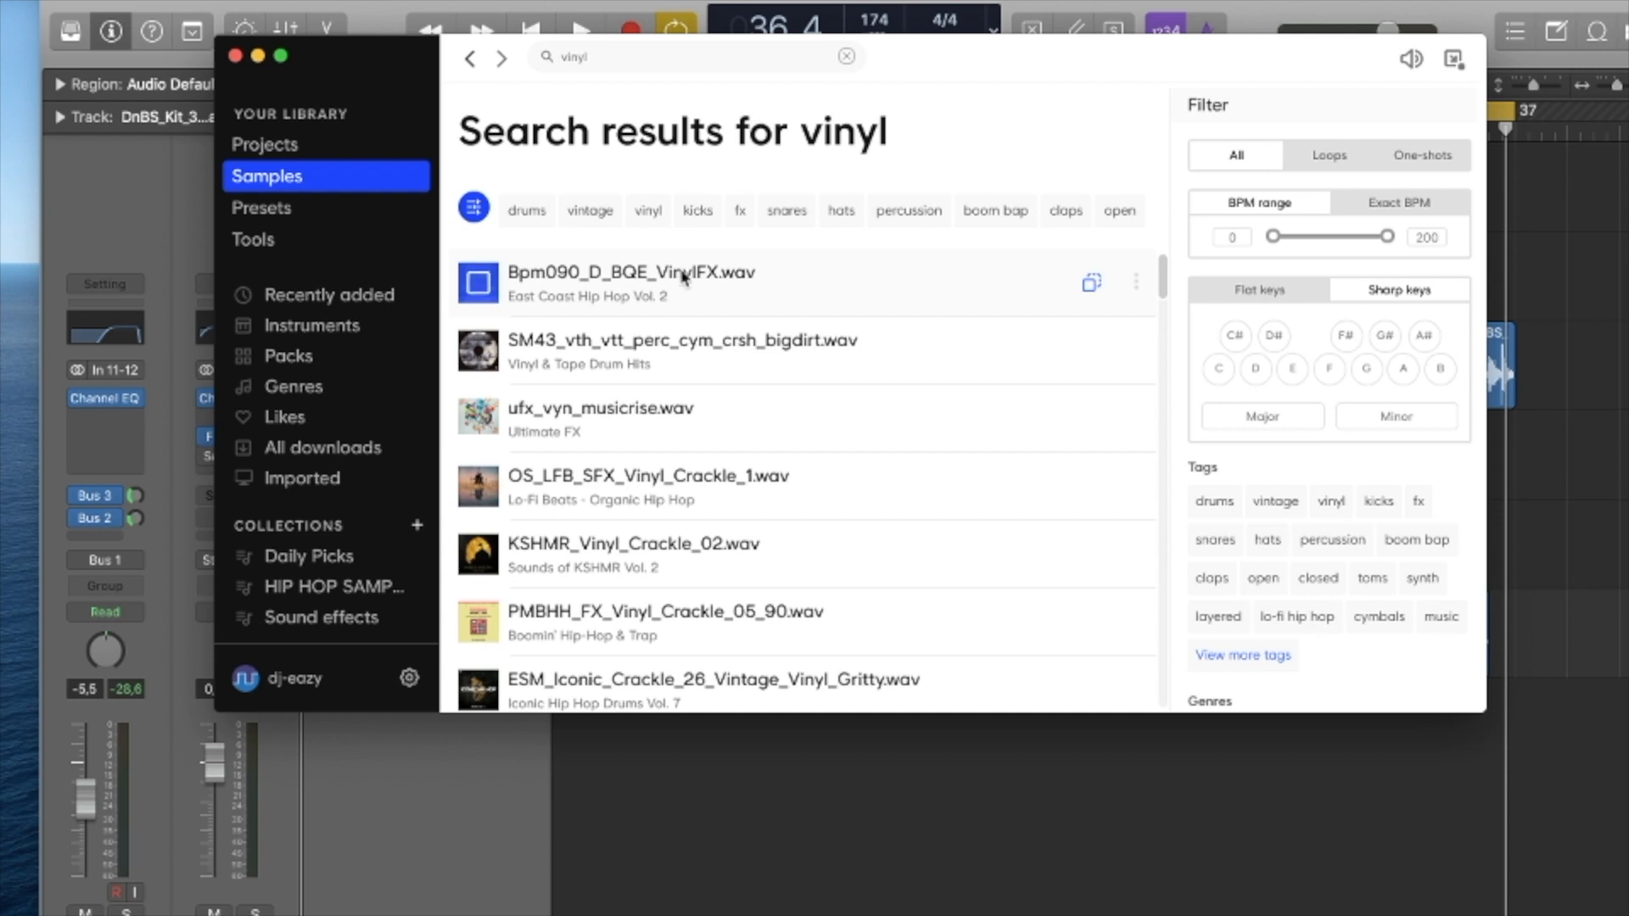
Add the sample Bpm090_D_BQE_VinylFX.wav to a new track from bar 33 and delete everything past bar 37.
drag(475, 282, 840, 738)
drag(1026, 738, 858, 745)
key(super+Left)
key(super+Left)
scroll(858, 745, right, 5)
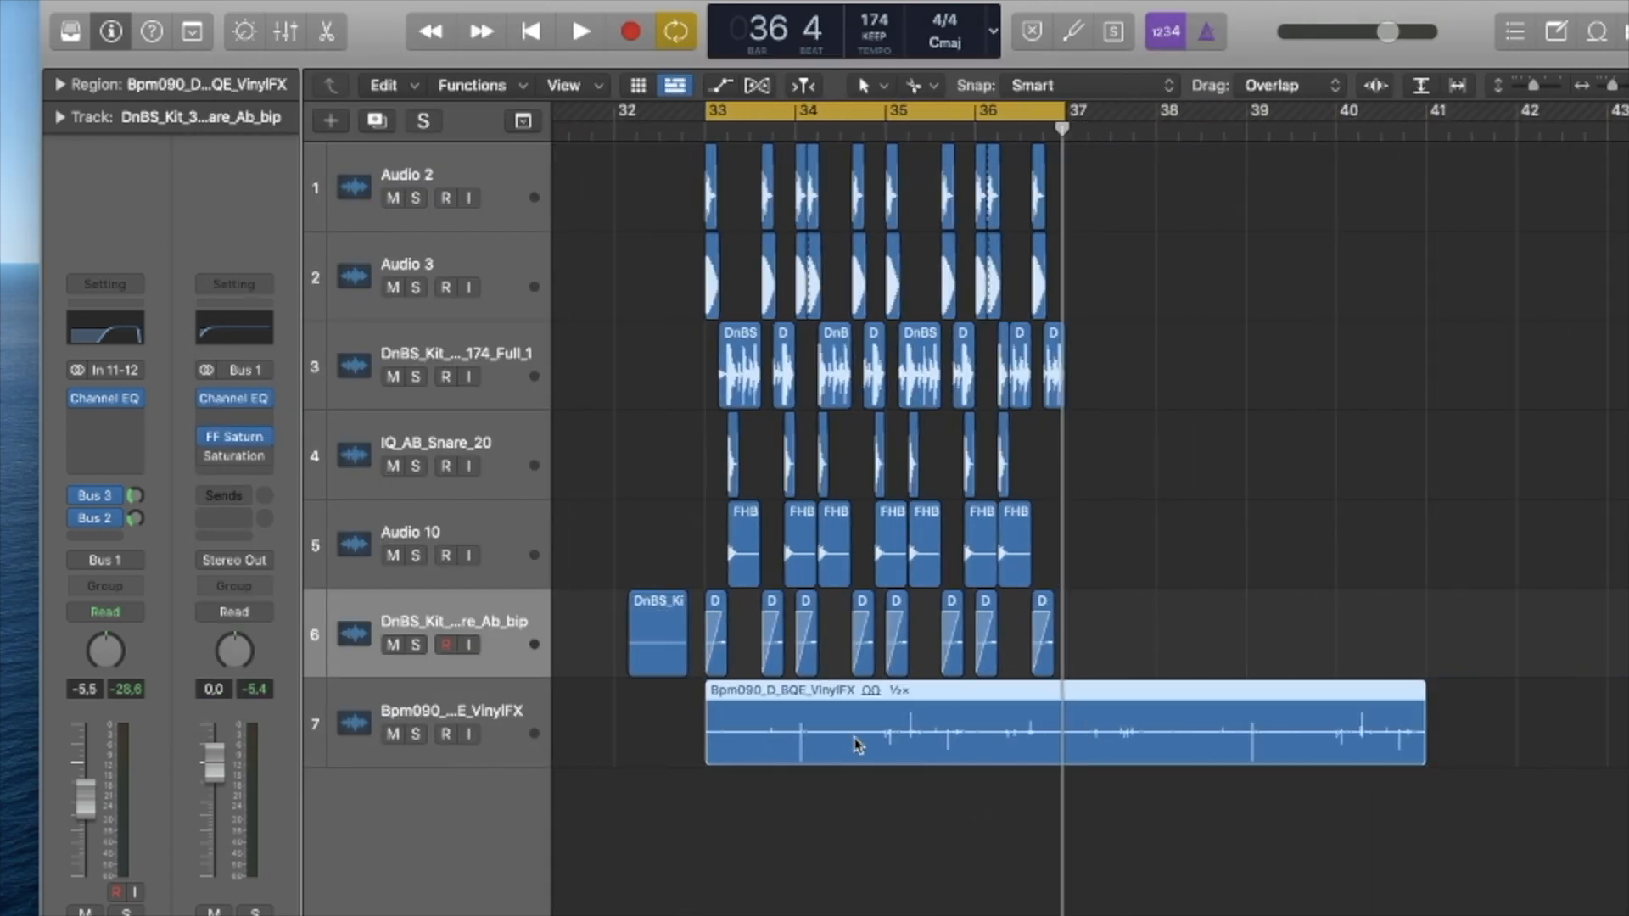
click(1061, 719)
key(Delete)
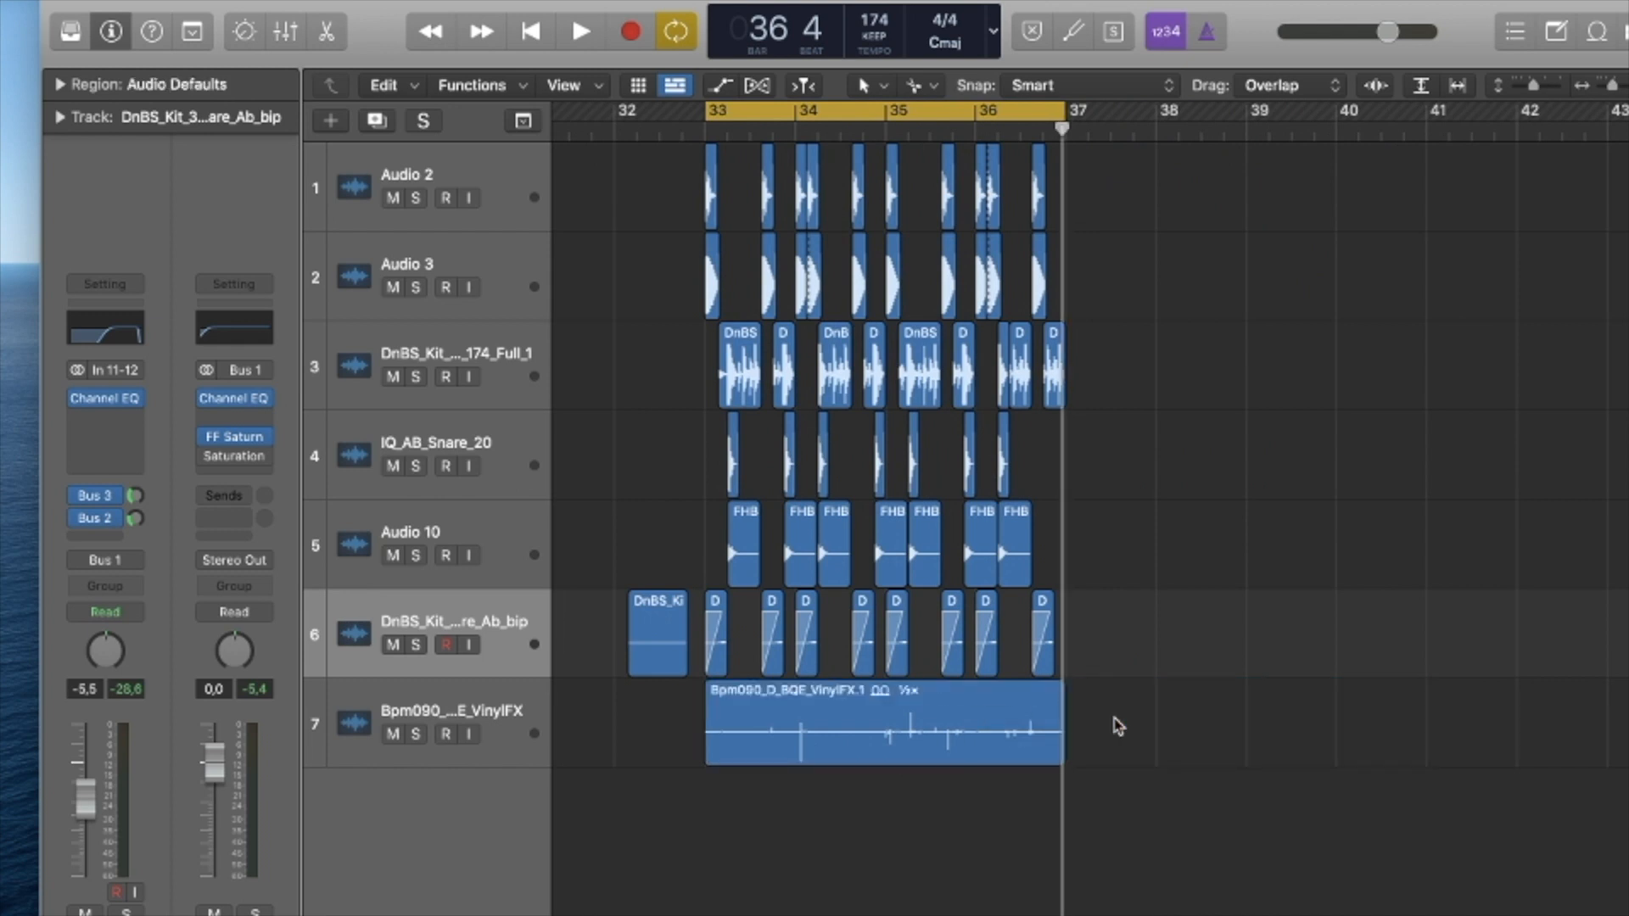
Play the vinyl track soloed and lower its volume to -2.3 dB.
click(412, 738)
key(space)
click(329, 743)
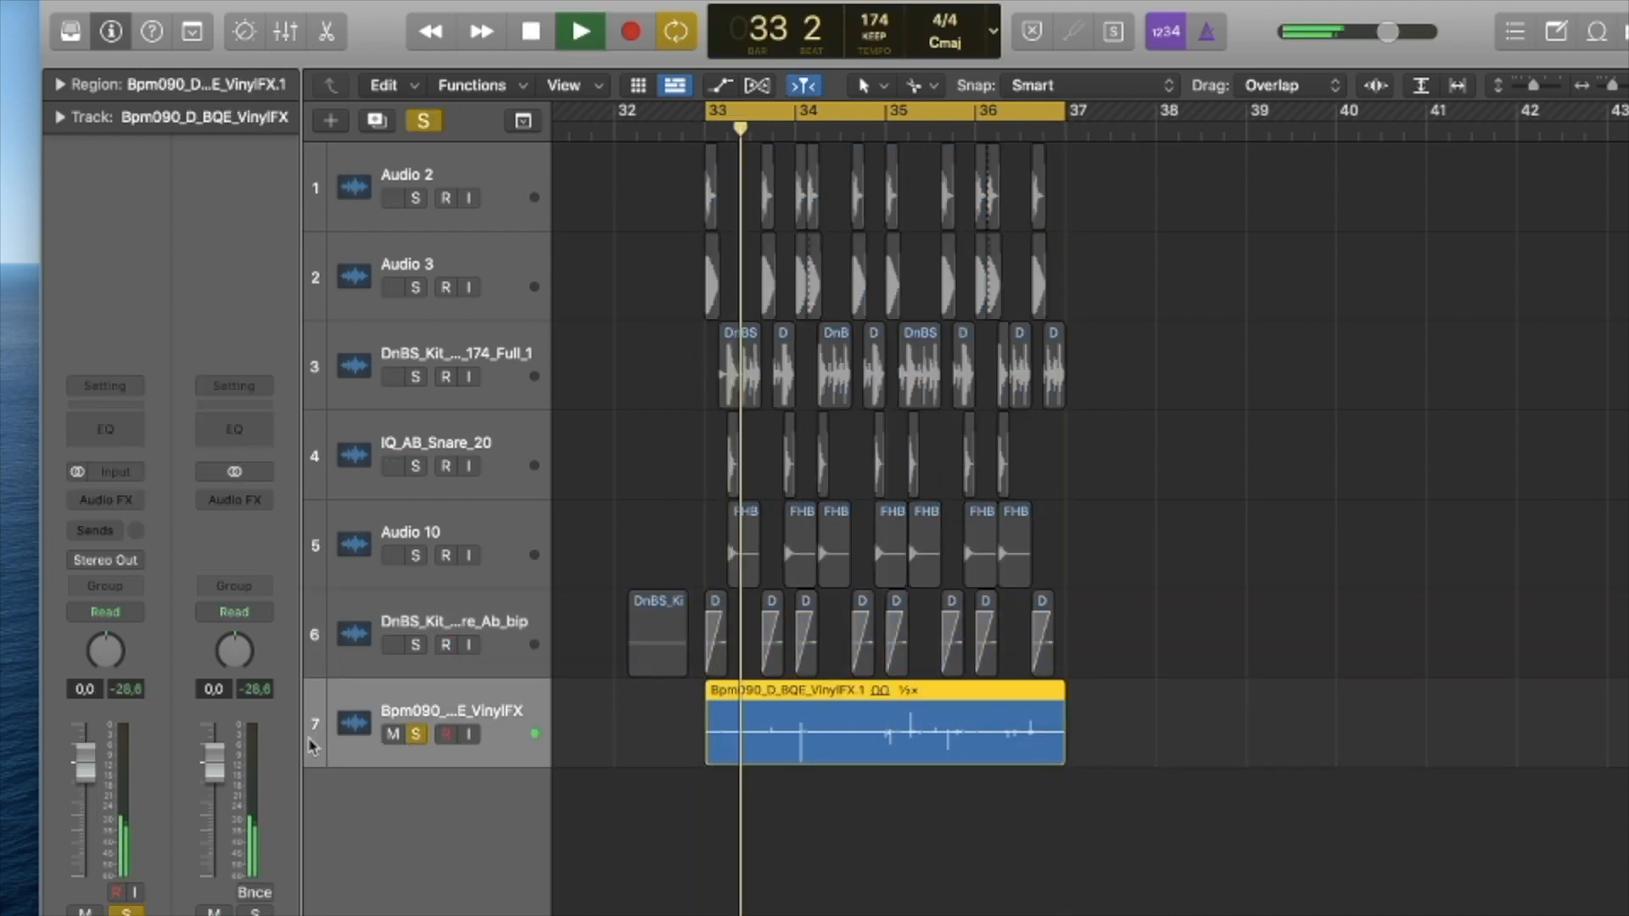
drag(88, 766, 88, 780)
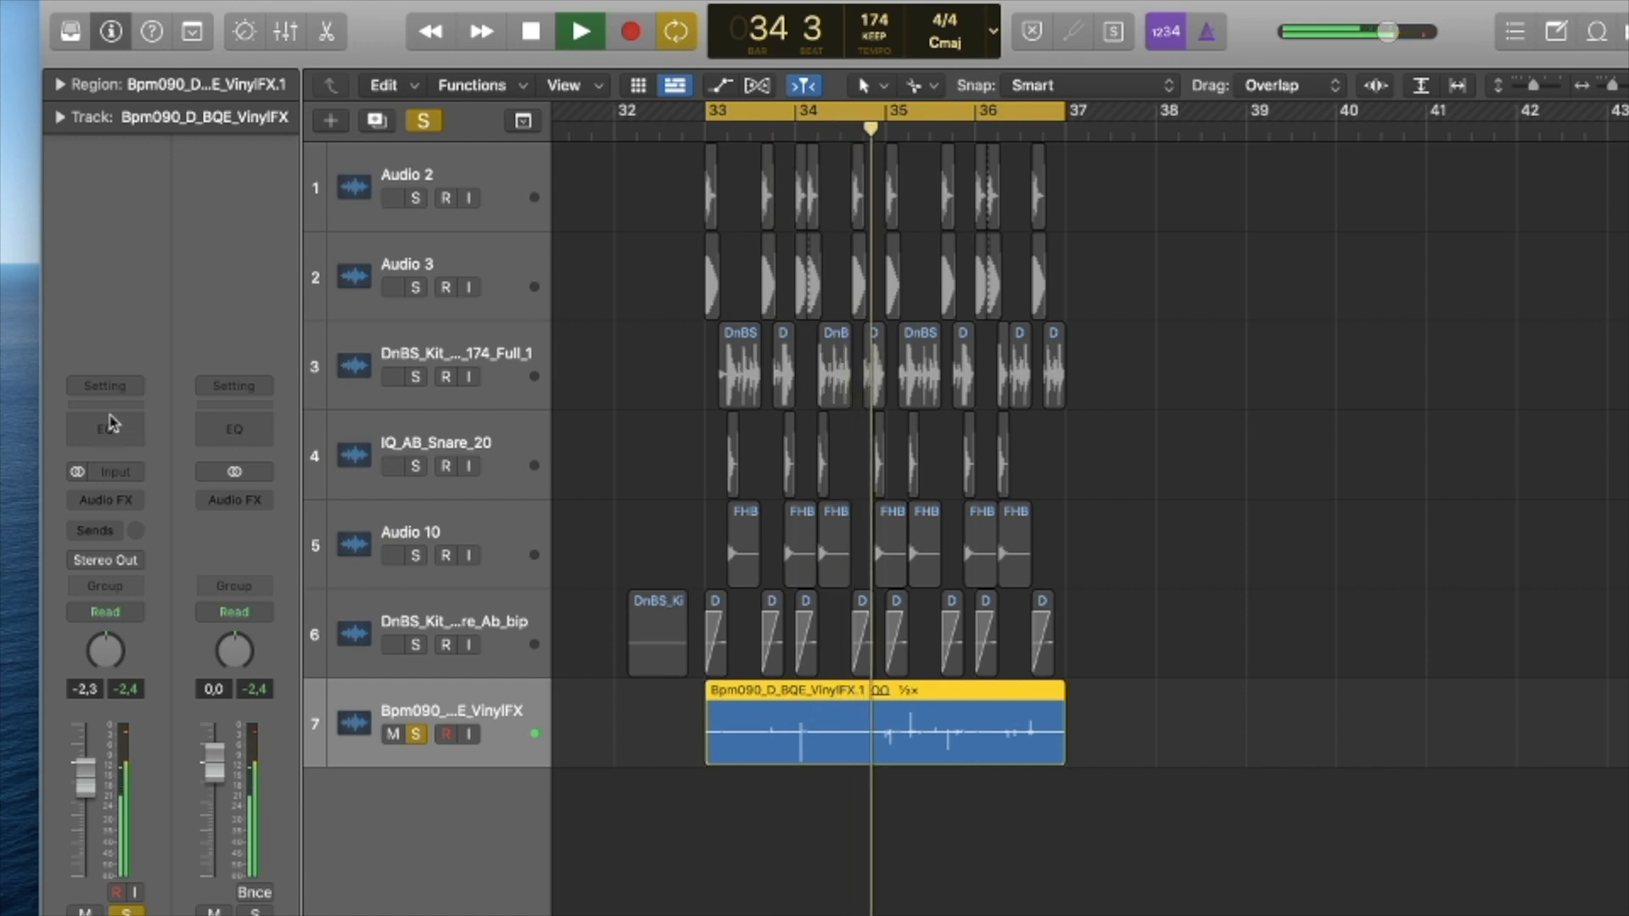
Add a Channel EQ to the vinyl track and set its high cut to 10800 Hz.
click(105, 431)
drag(1506, 473, 1426, 593)
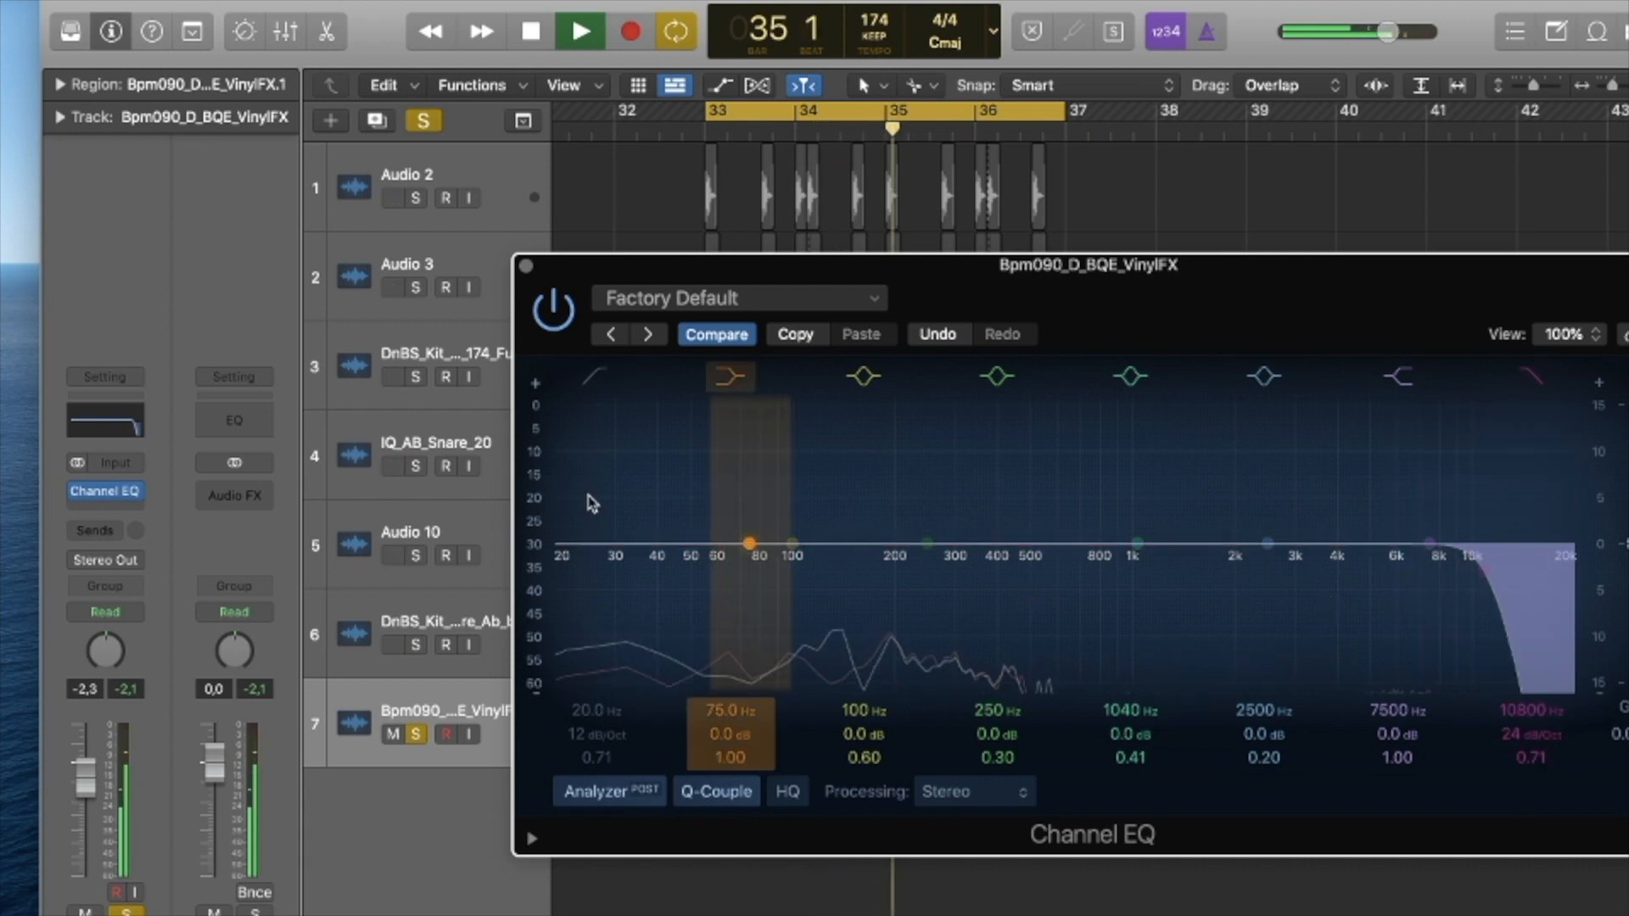
Enable the low cut on the vinyl track's Channel EQ and raise its cutoff frequency to remove the lows.
click(600, 376)
drag(608, 684, 901, 625)
click(525, 268)
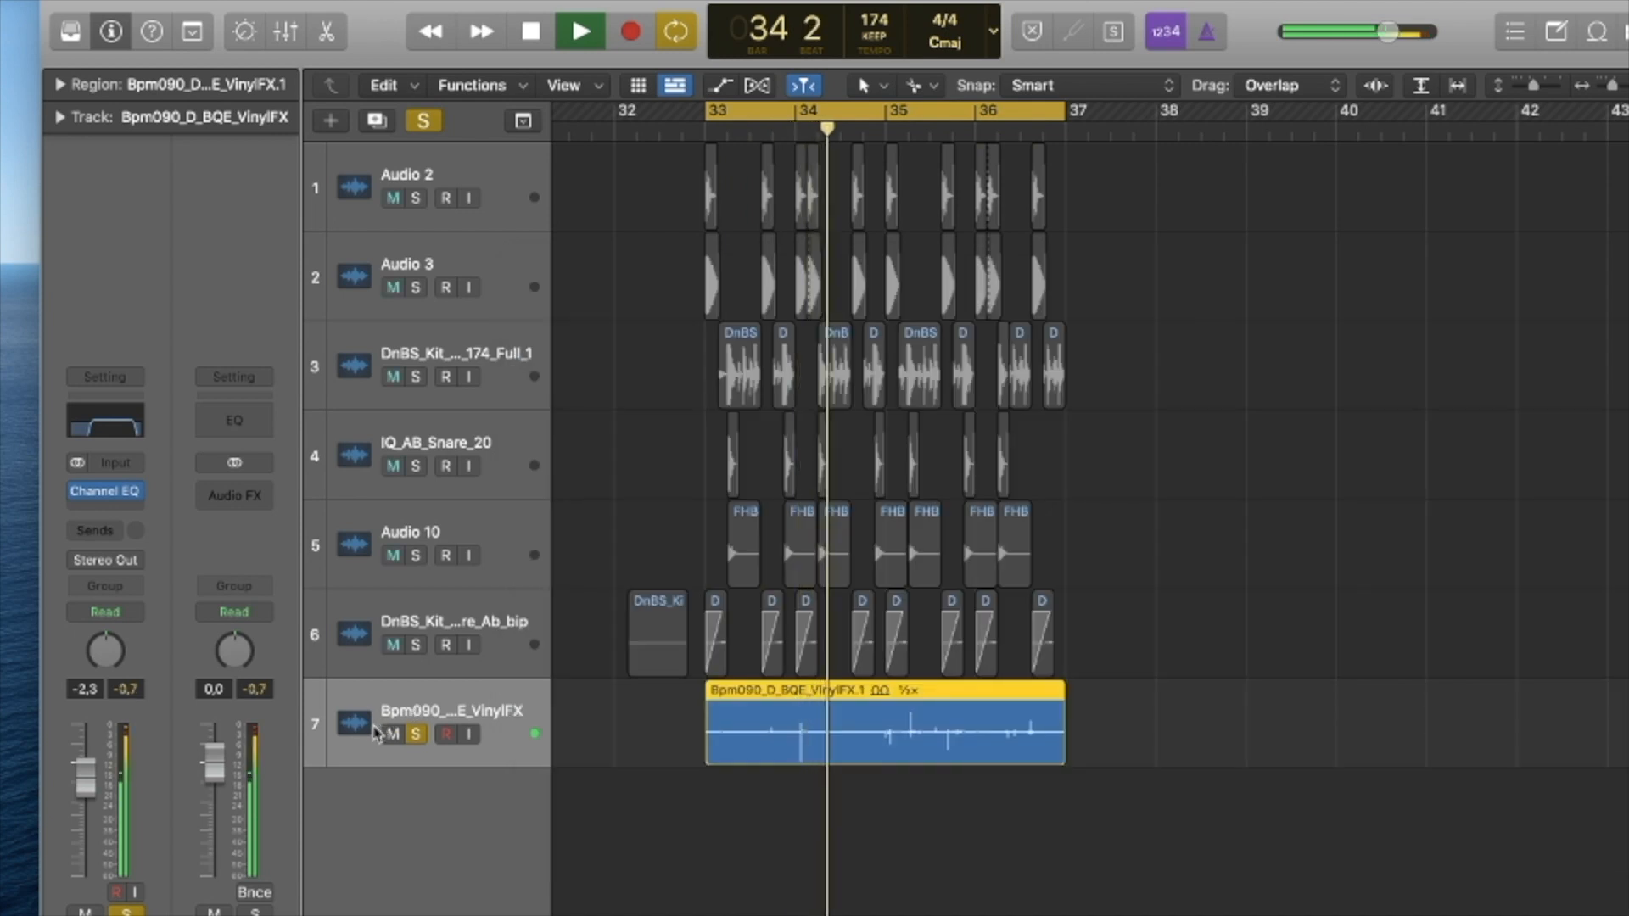
Add a send from the vinyl track to Bus 3, the room reverb, and raise its level.
click(111, 532)
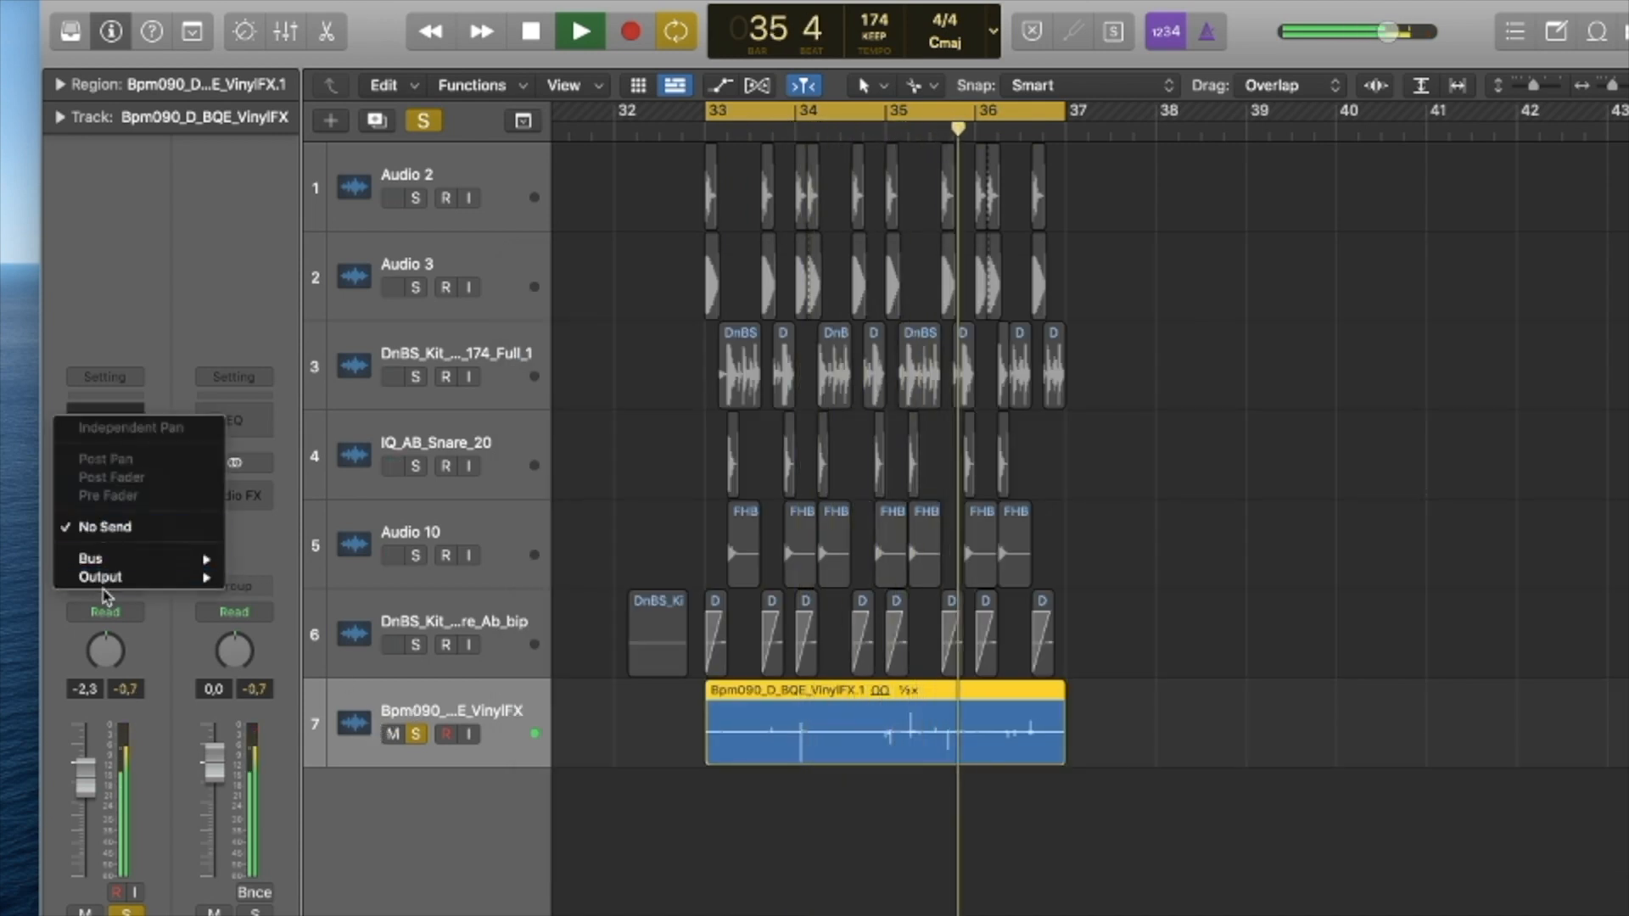
mouse_move(97, 557)
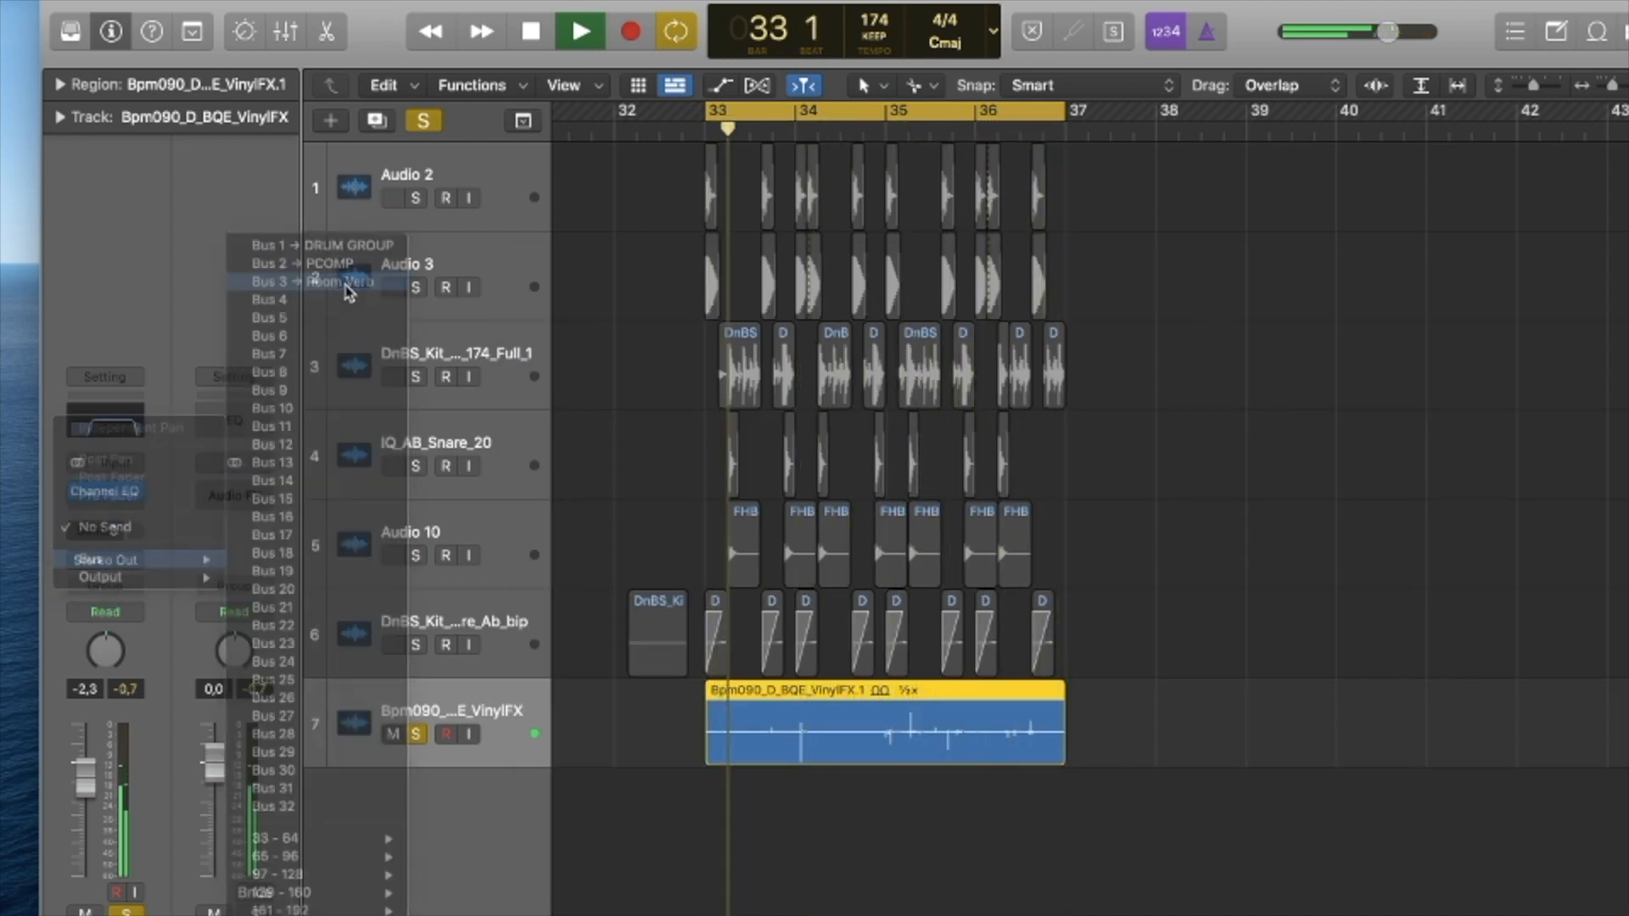
click(348, 282)
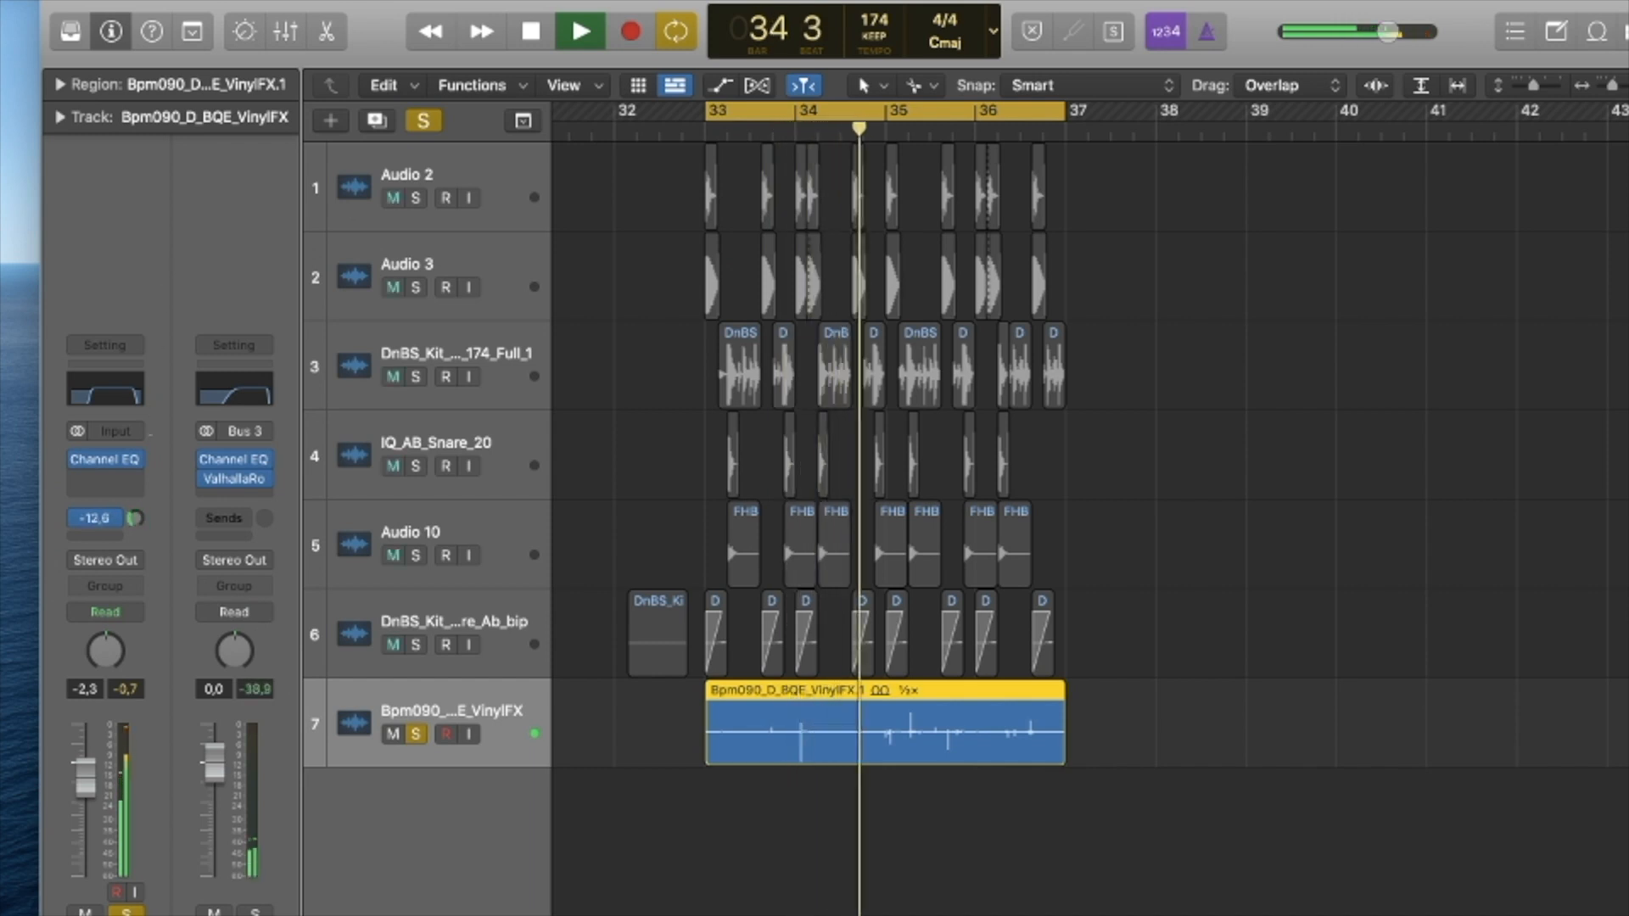
Lower the vinyl track's volume to -29.5 dB while comparing it soloed and within the full beat.
click(416, 735)
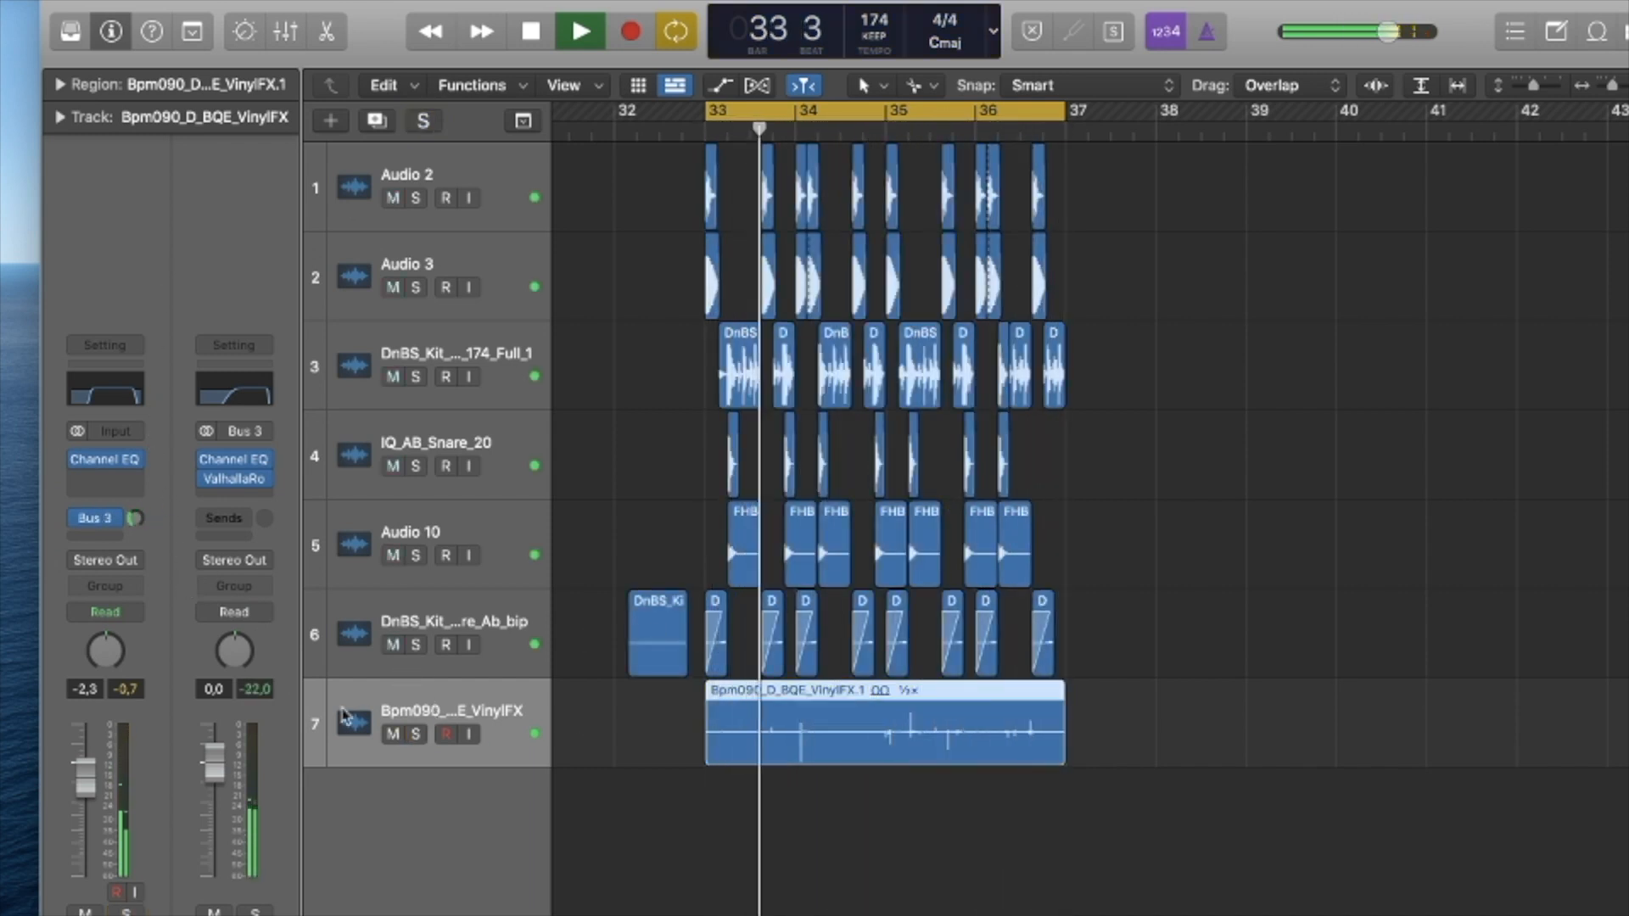
drag(86, 779, 85, 841)
click(417, 735)
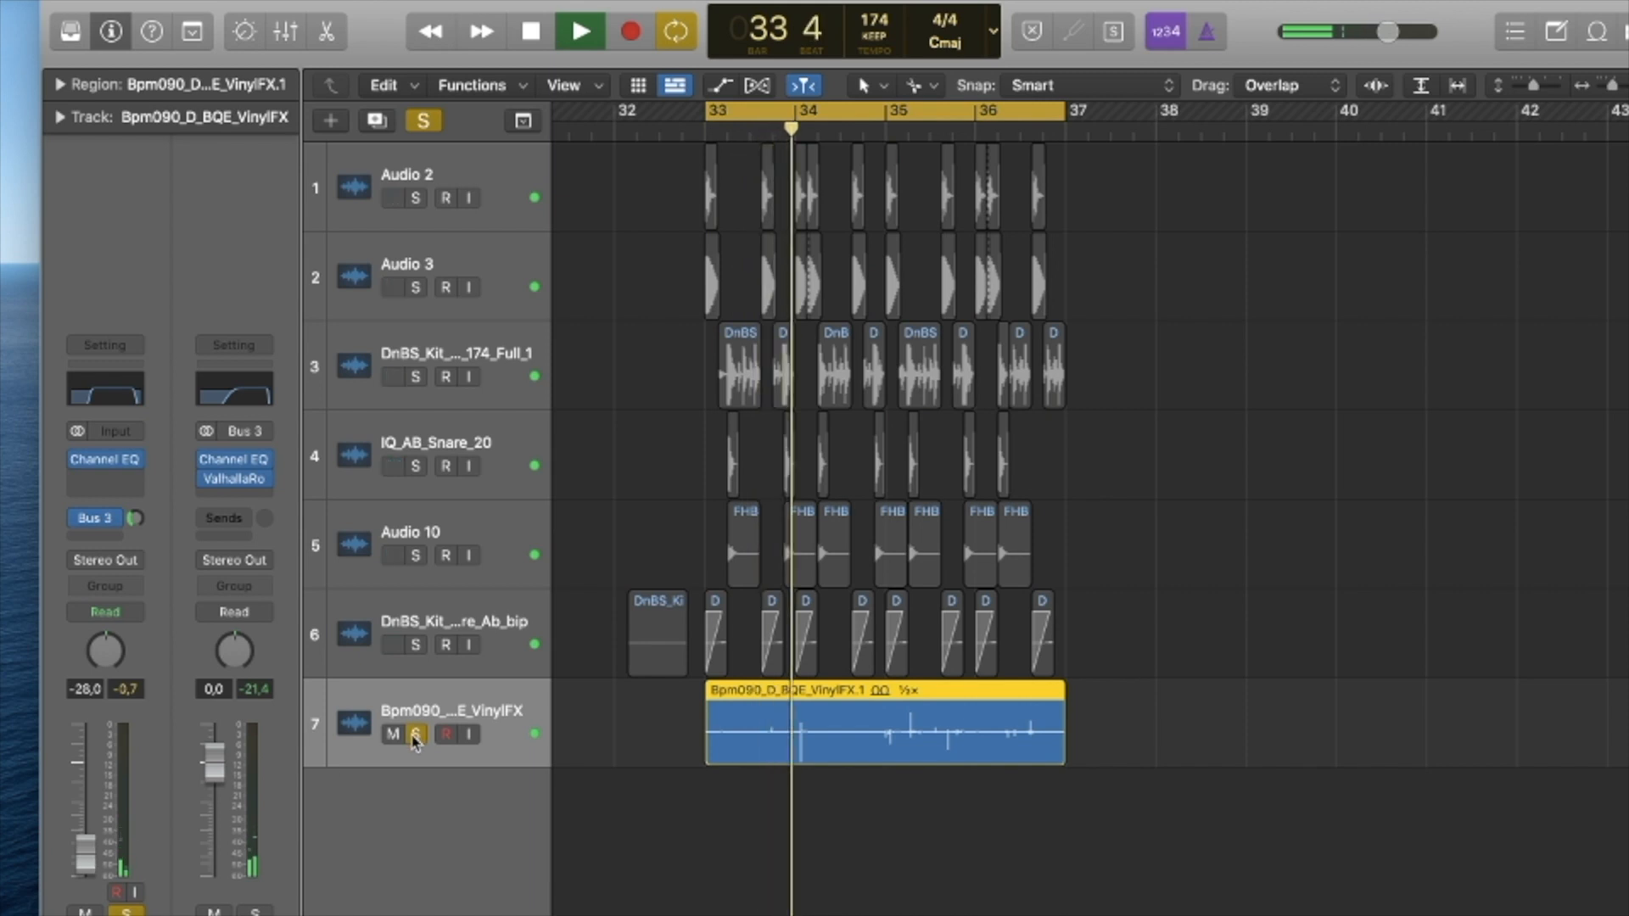
key(s)
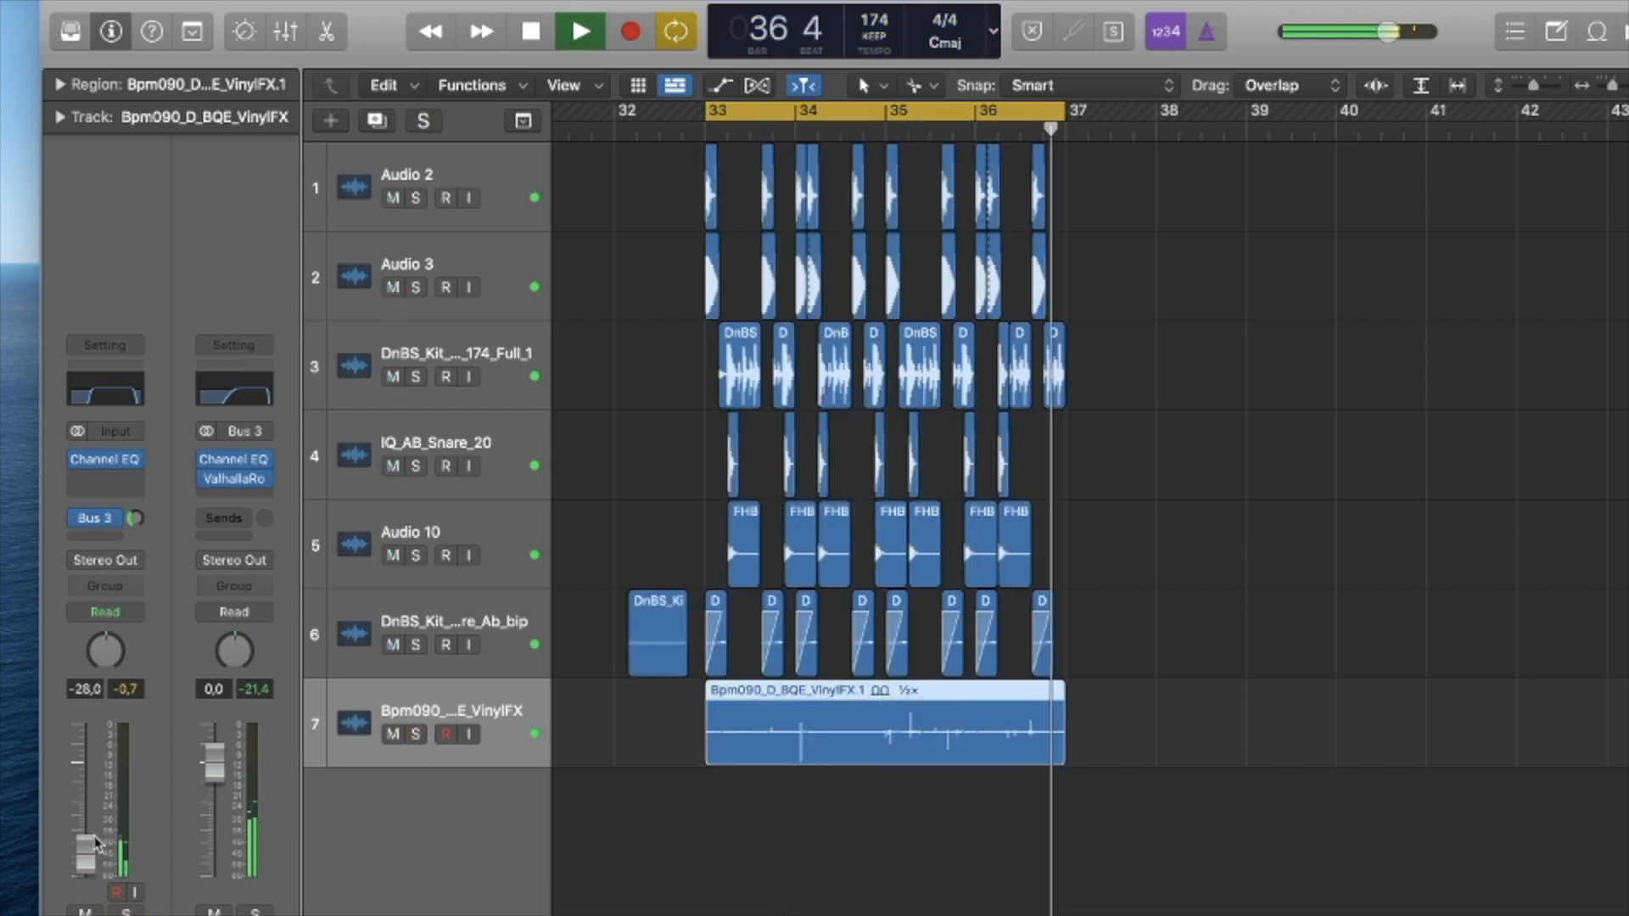
click(831, 812)
scroll(953, 730, up, 1)
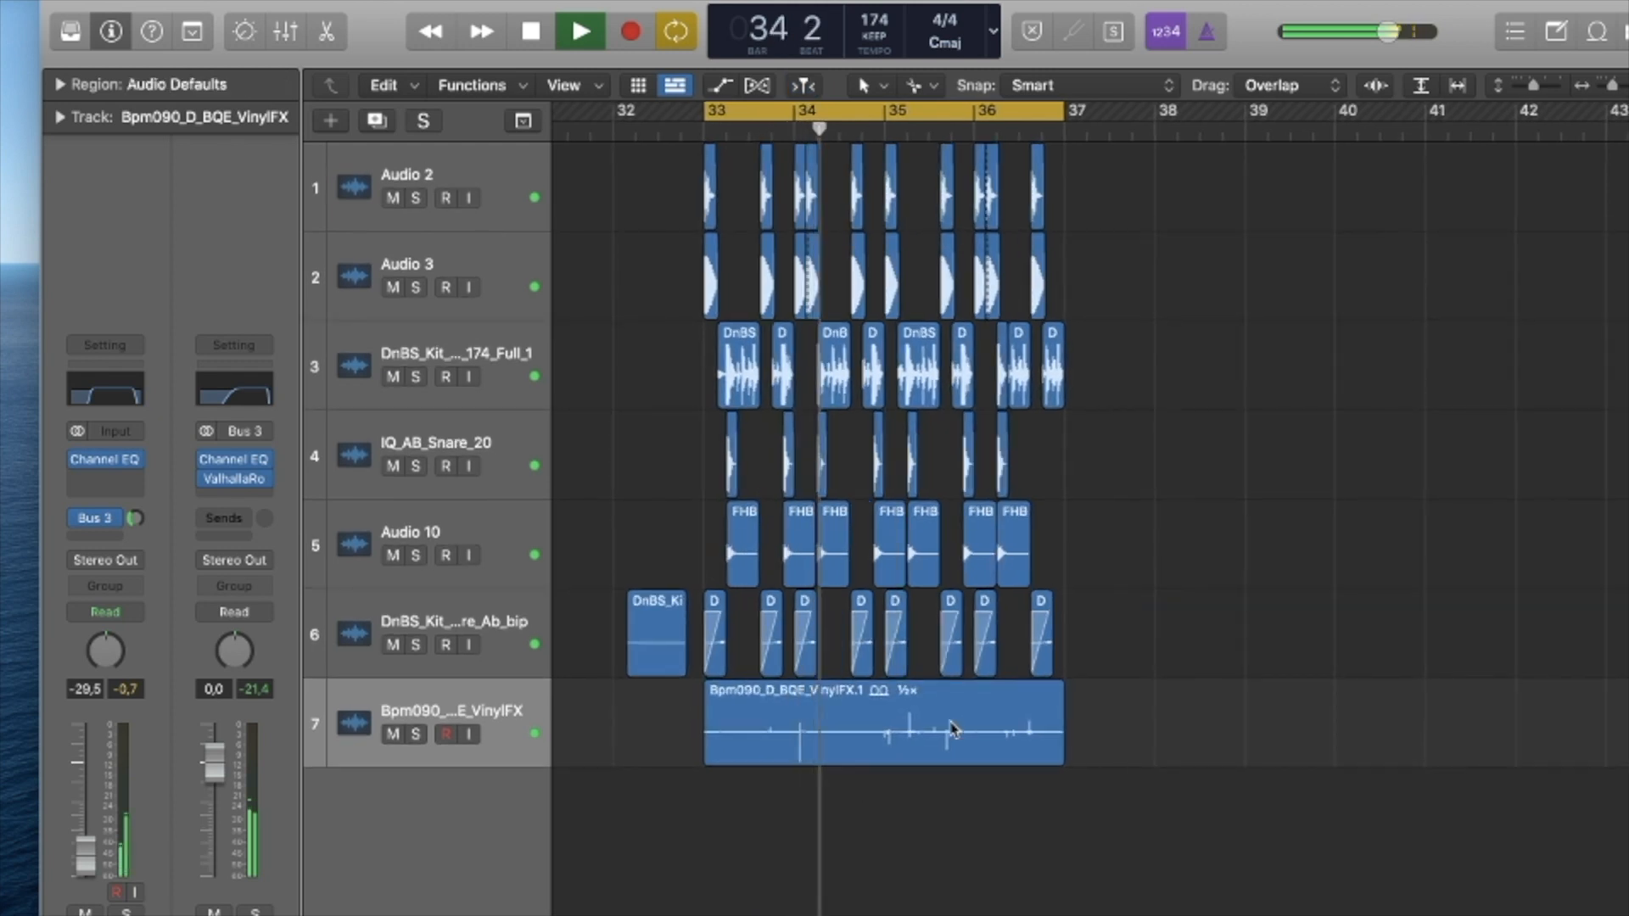
Delete the leftover snare region in bar 32 on the DnBS_Kit_3_Snare_Ab_bip track and stop playback.
scroll(954, 731, up, 5)
scroll(955, 729, down, 5)
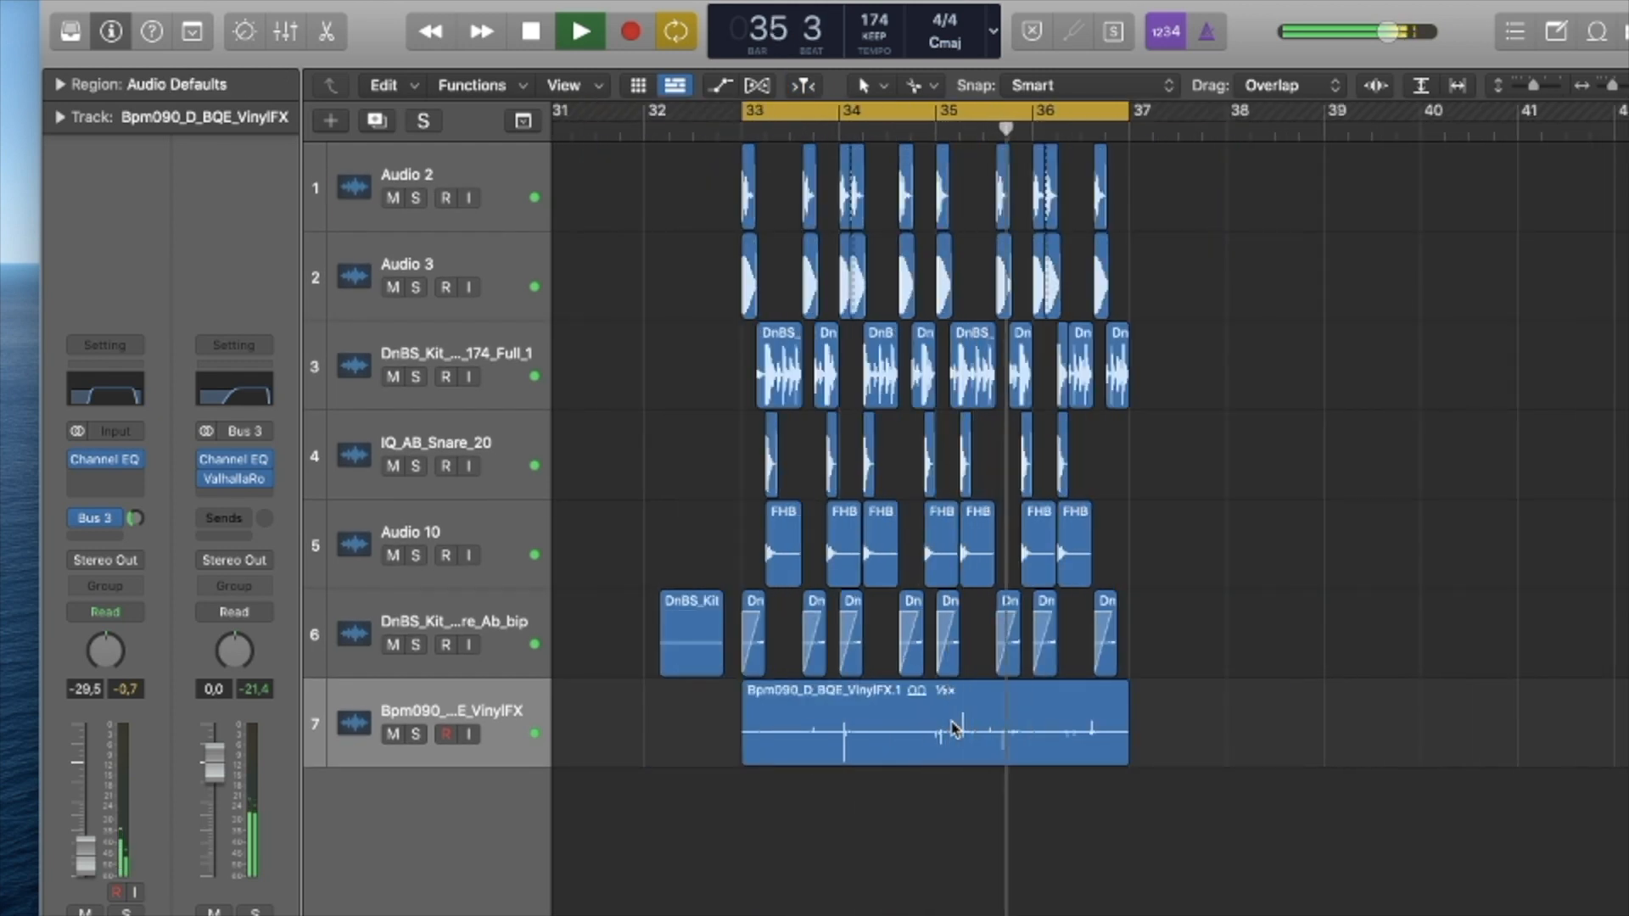
click(683, 628)
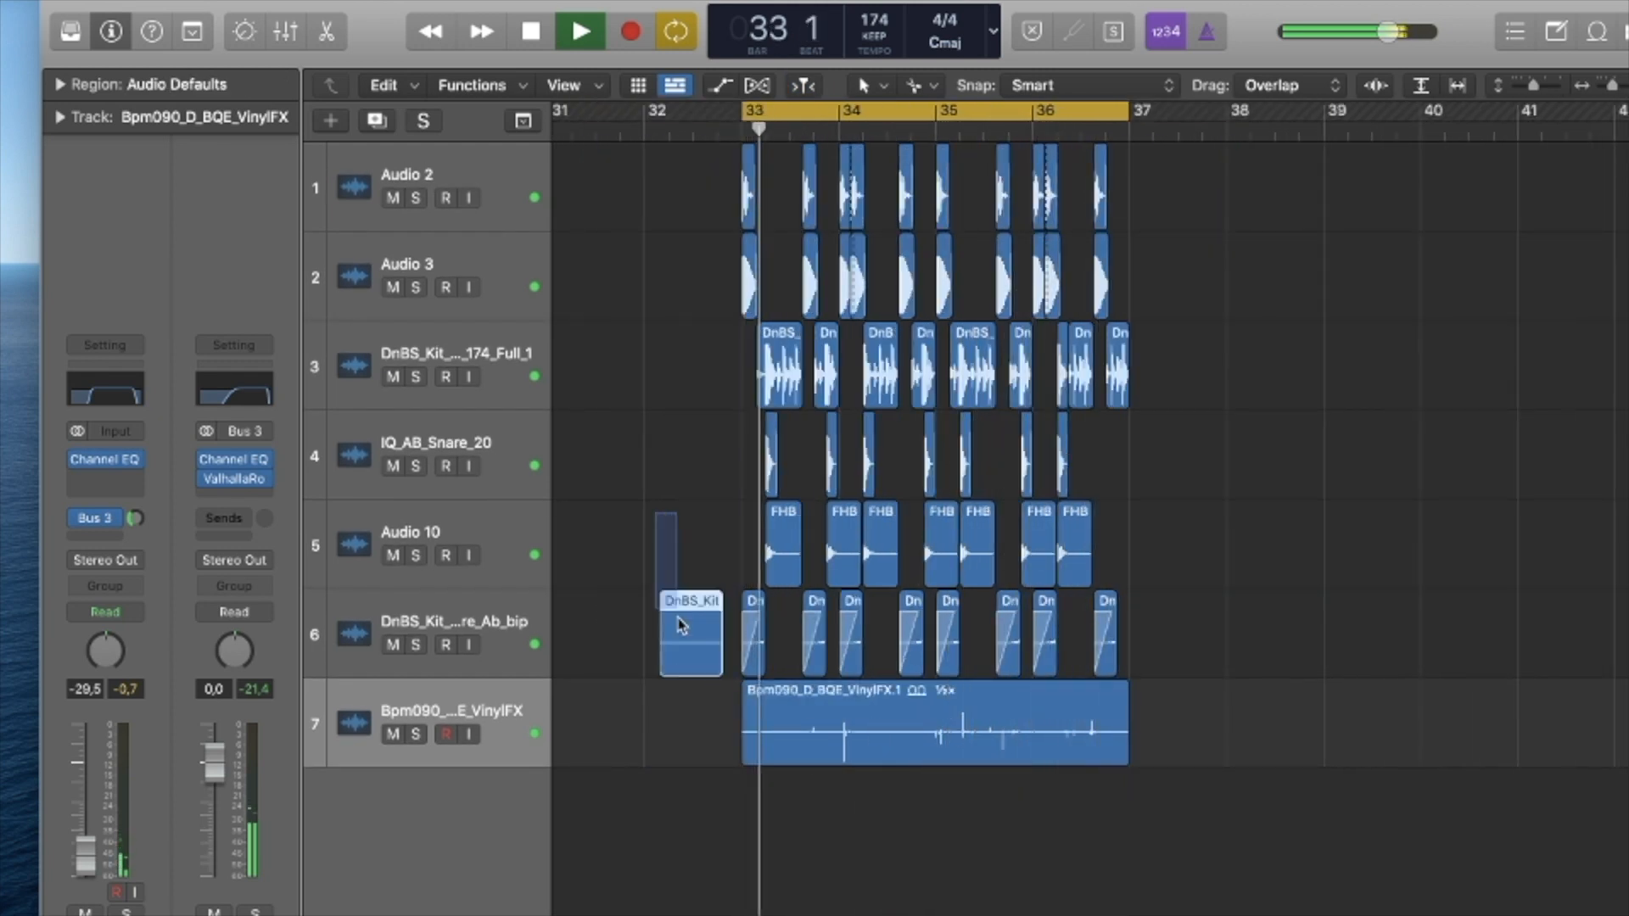
key(Delete)
key(space)
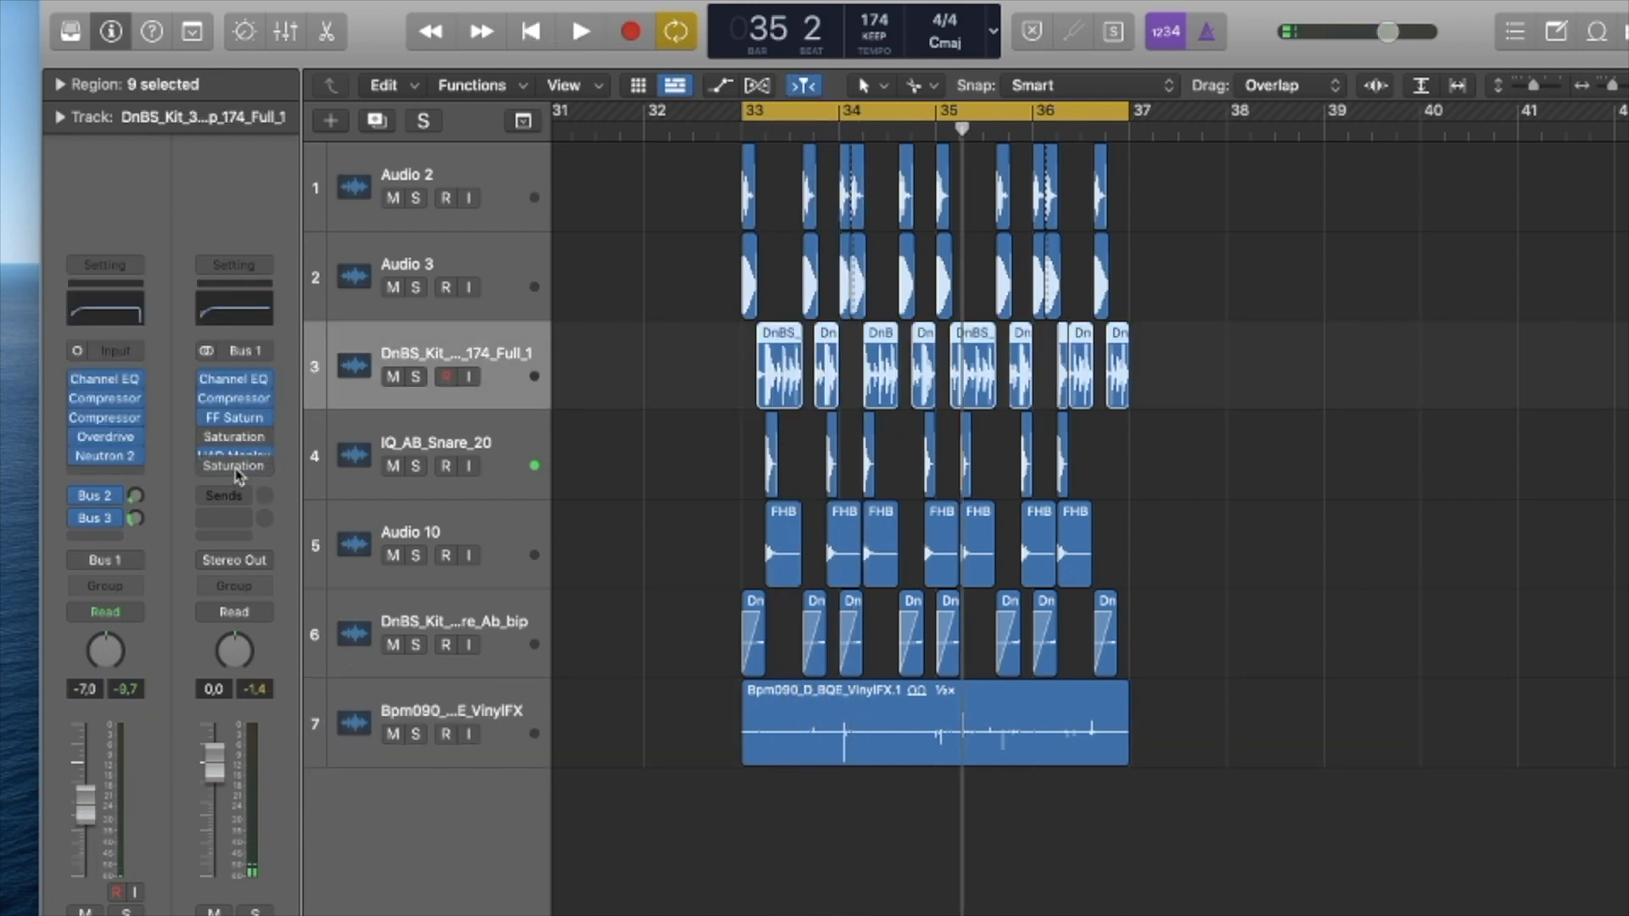
Reorder the Bus 1 drum group effects so UAD Manley follows the Channel EQ, ahead of Compressor, FF Saturn and Saturation.
drag(238, 475, 241, 473)
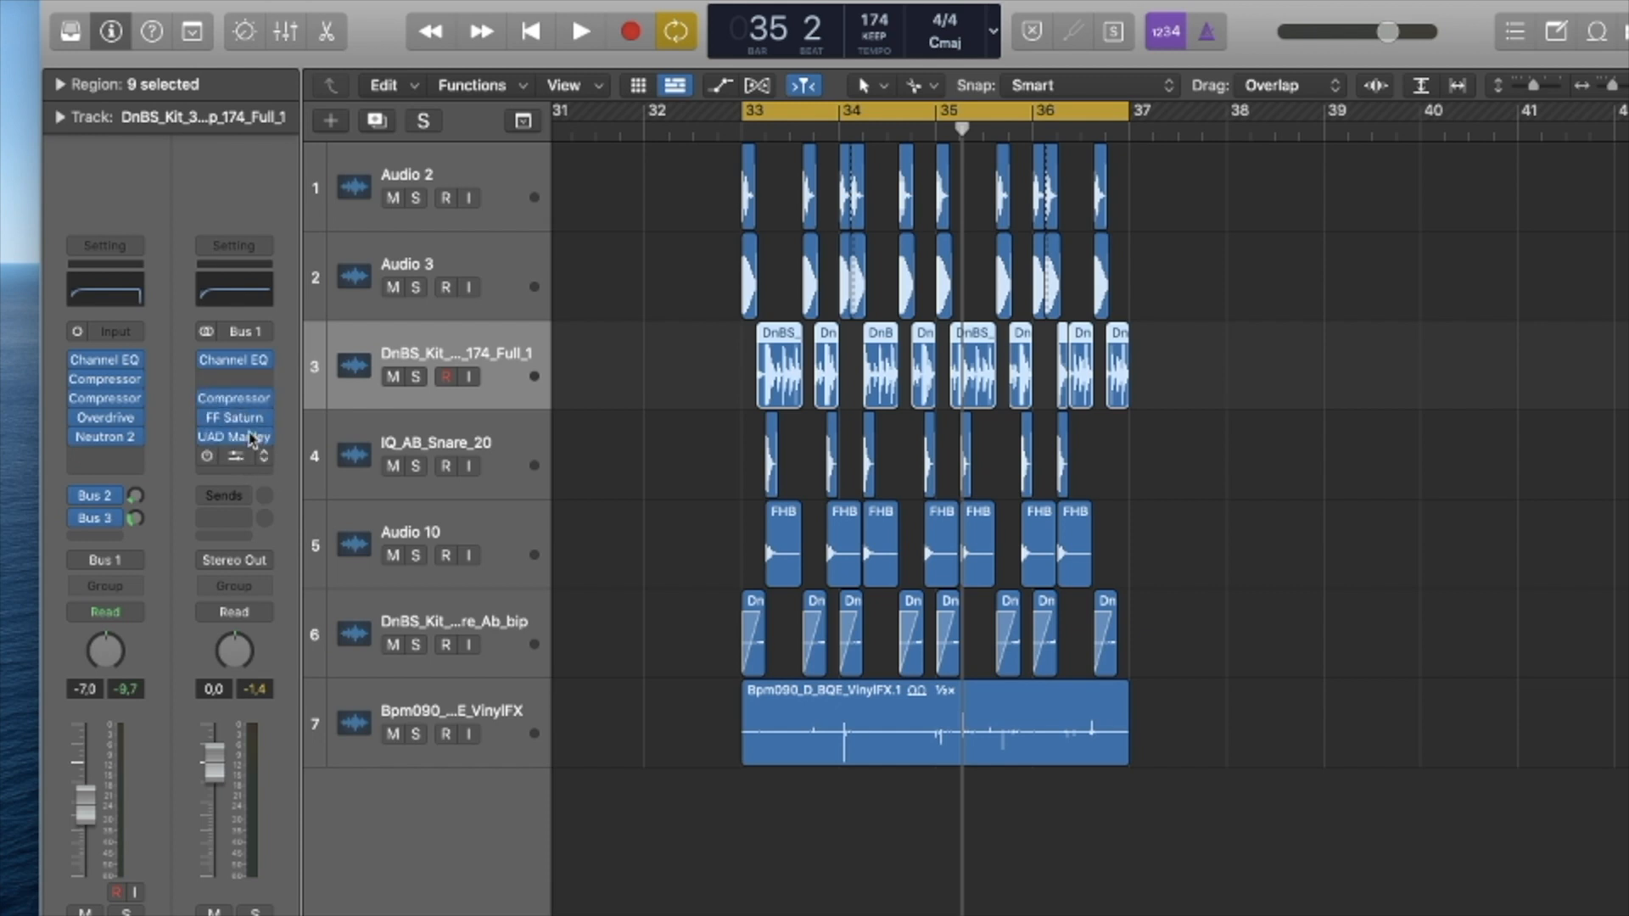
click(526, 268)
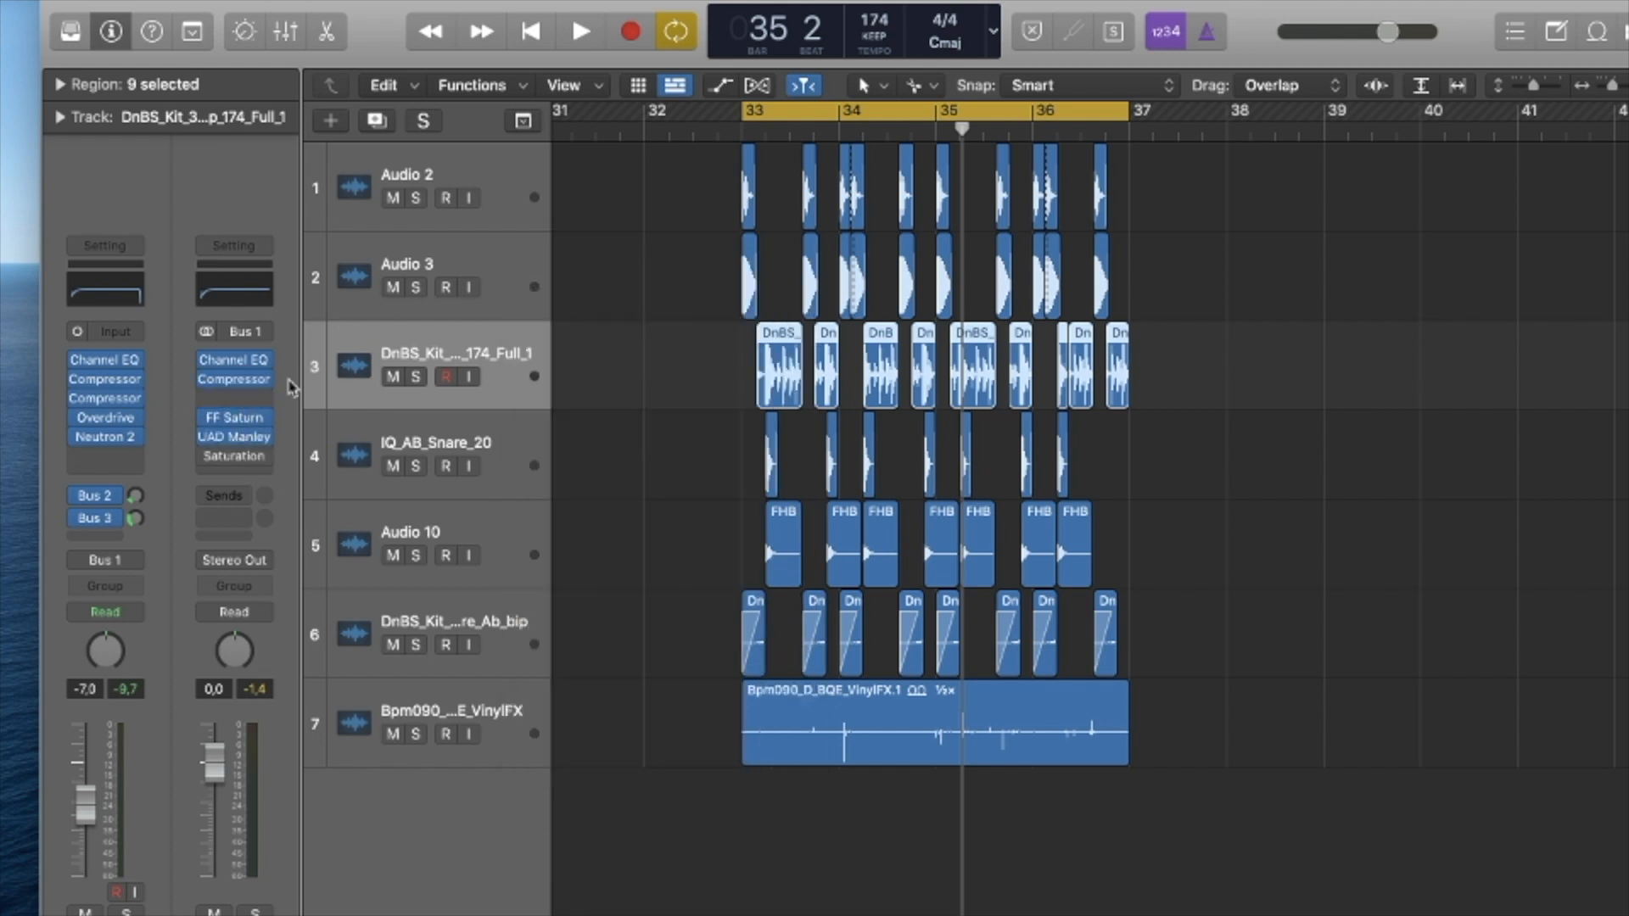
drag(240, 409, 239, 411)
click(239, 400)
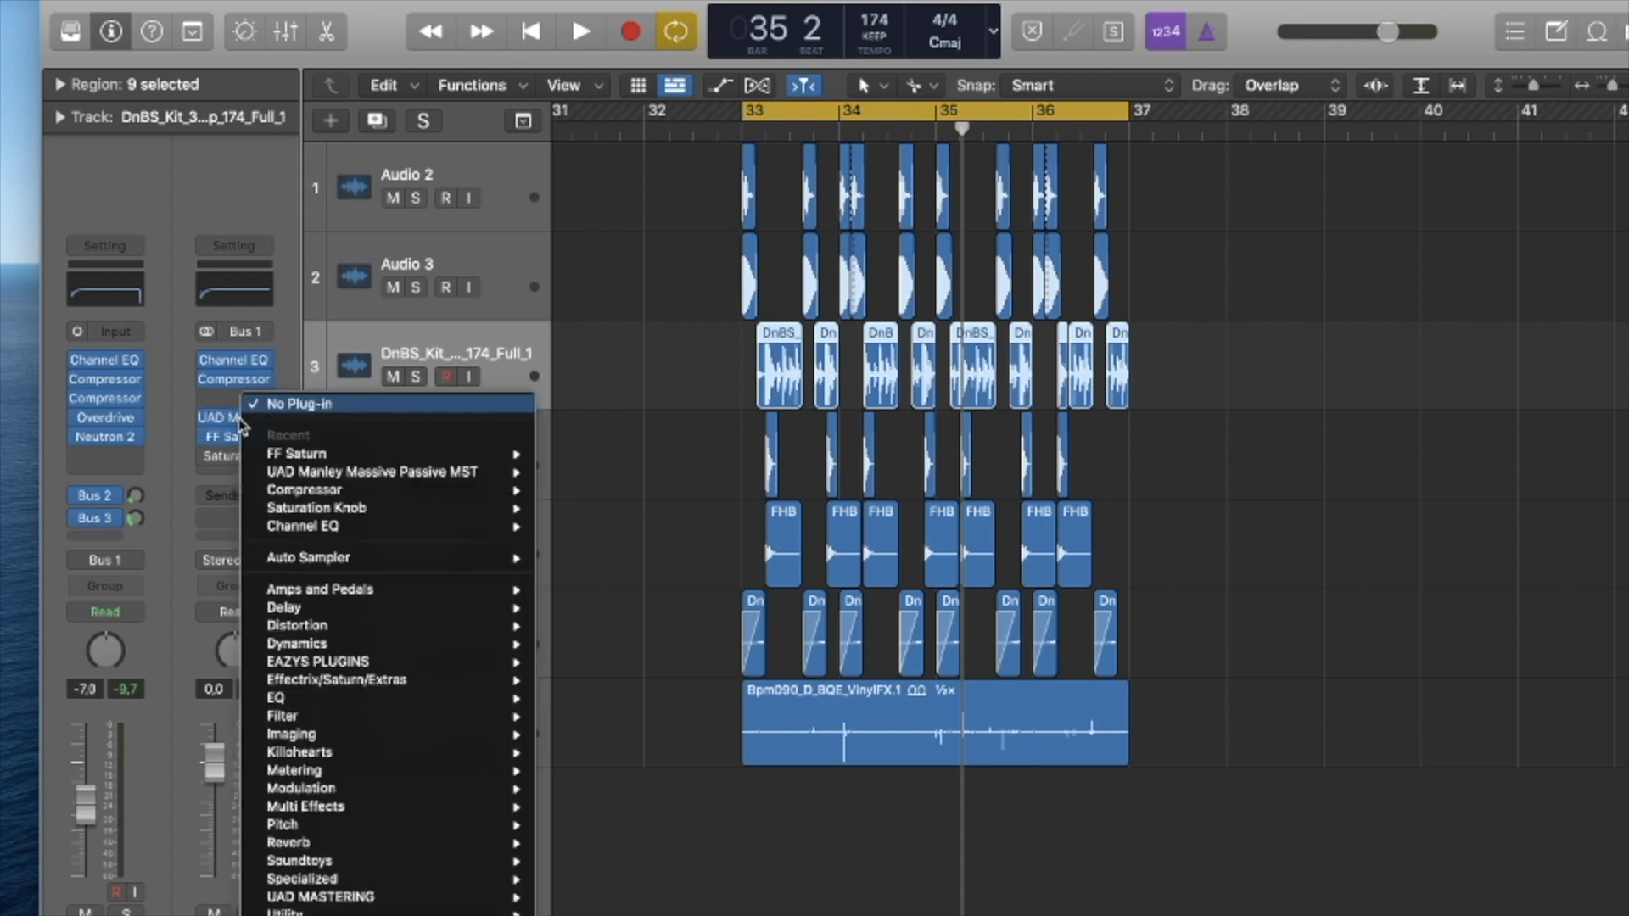
click(229, 403)
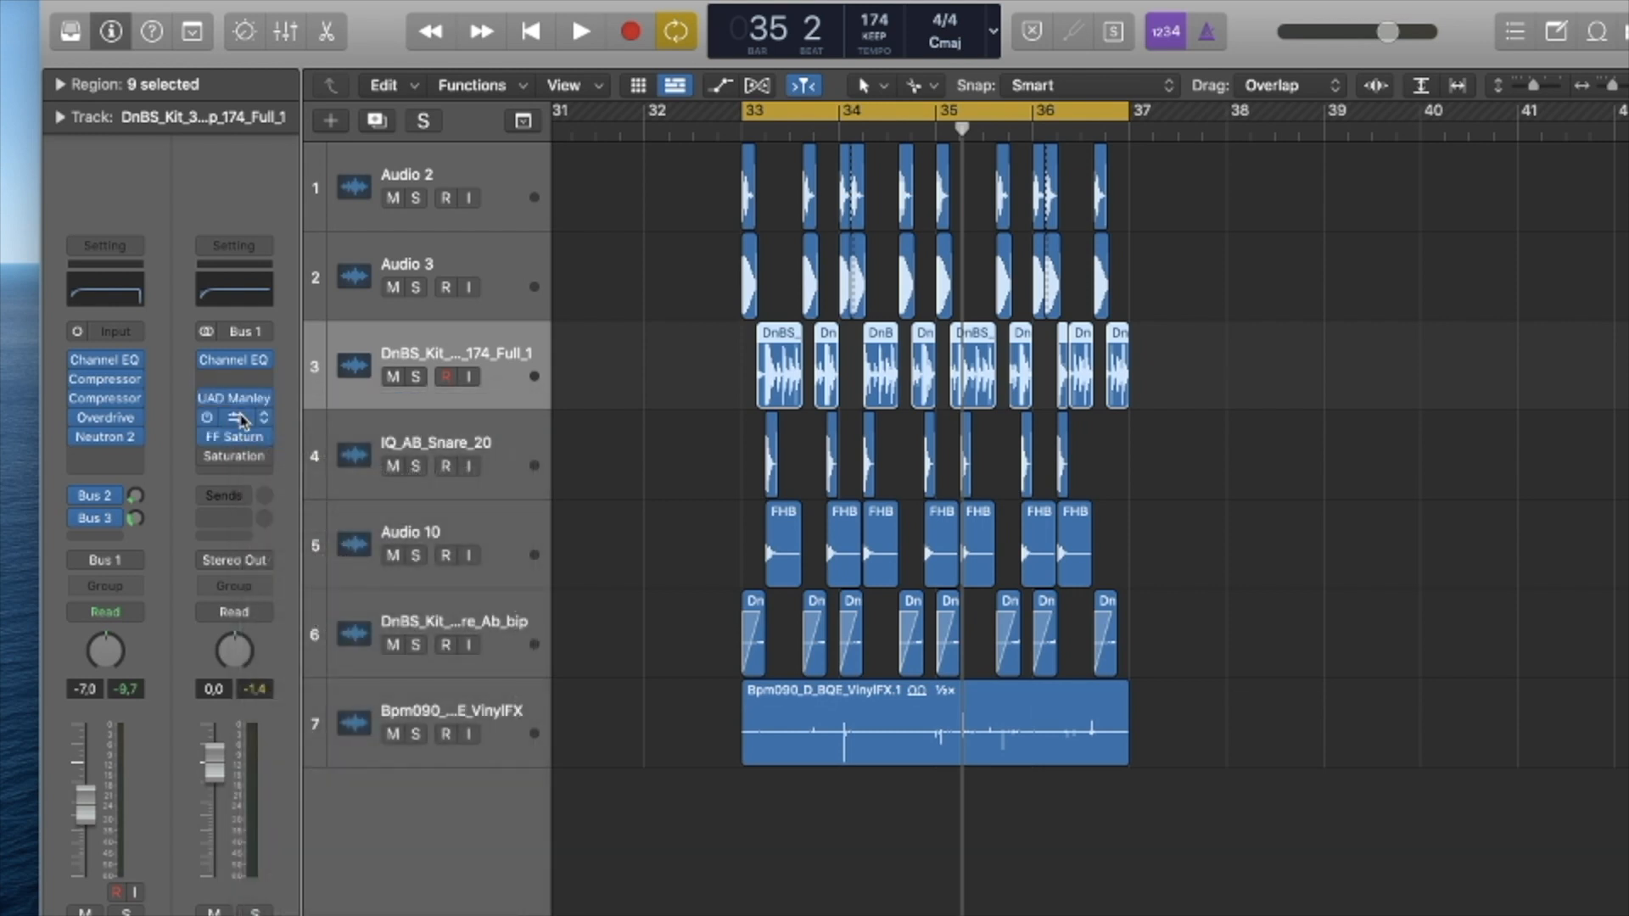
Play the beat and compare the drum group with its UAD Manley EQ bypassed and active.
key(space)
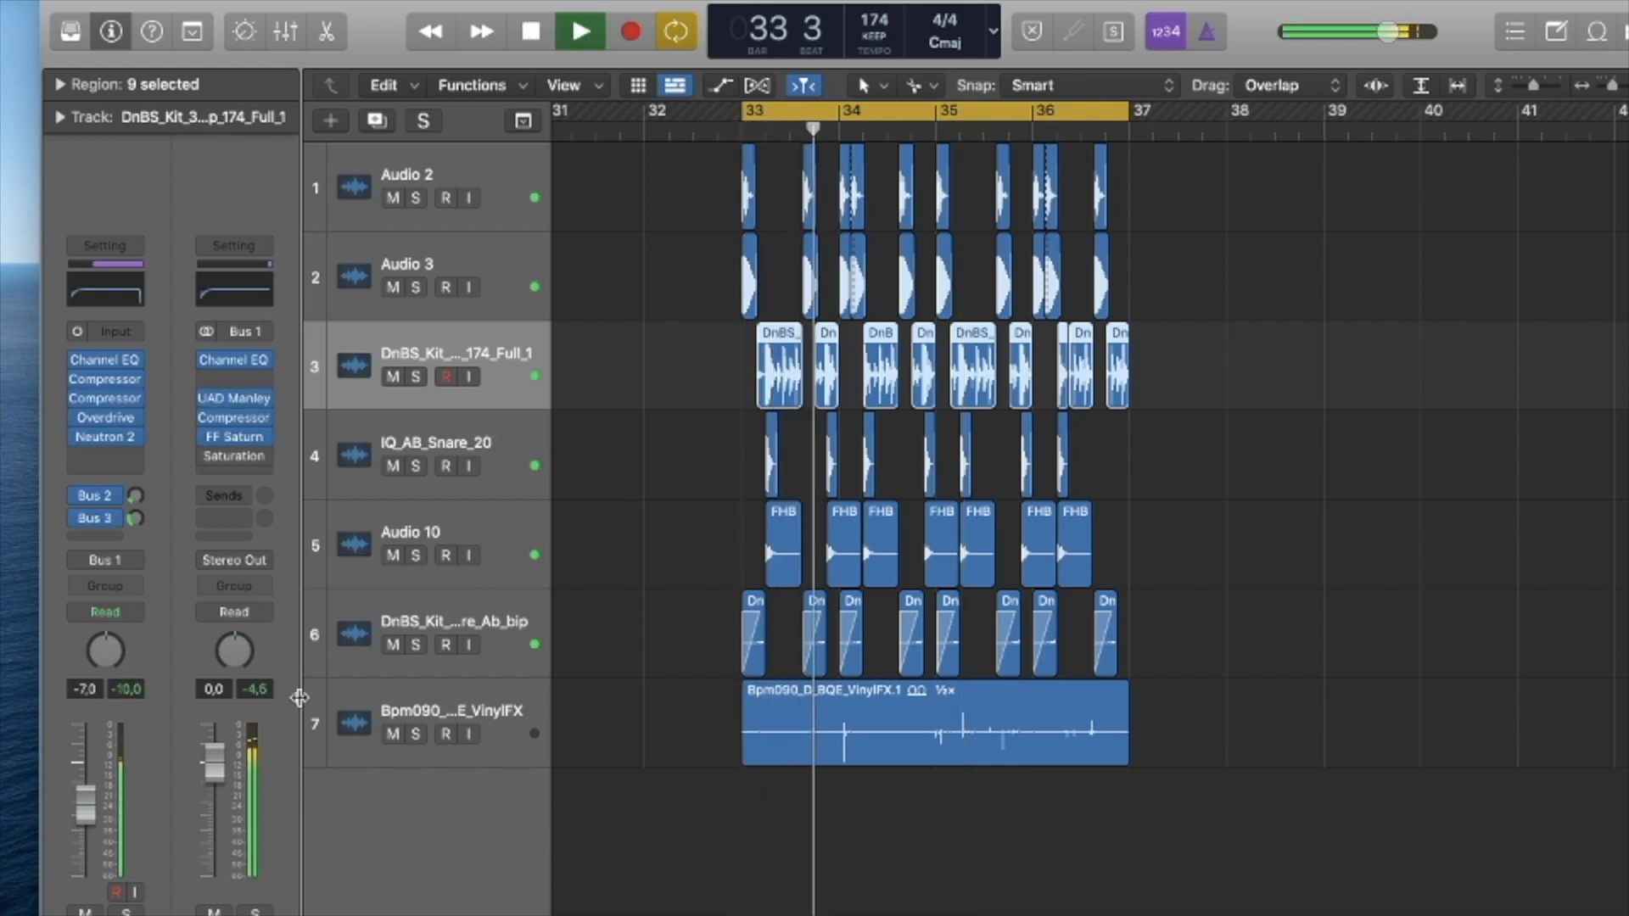
click(207, 399)
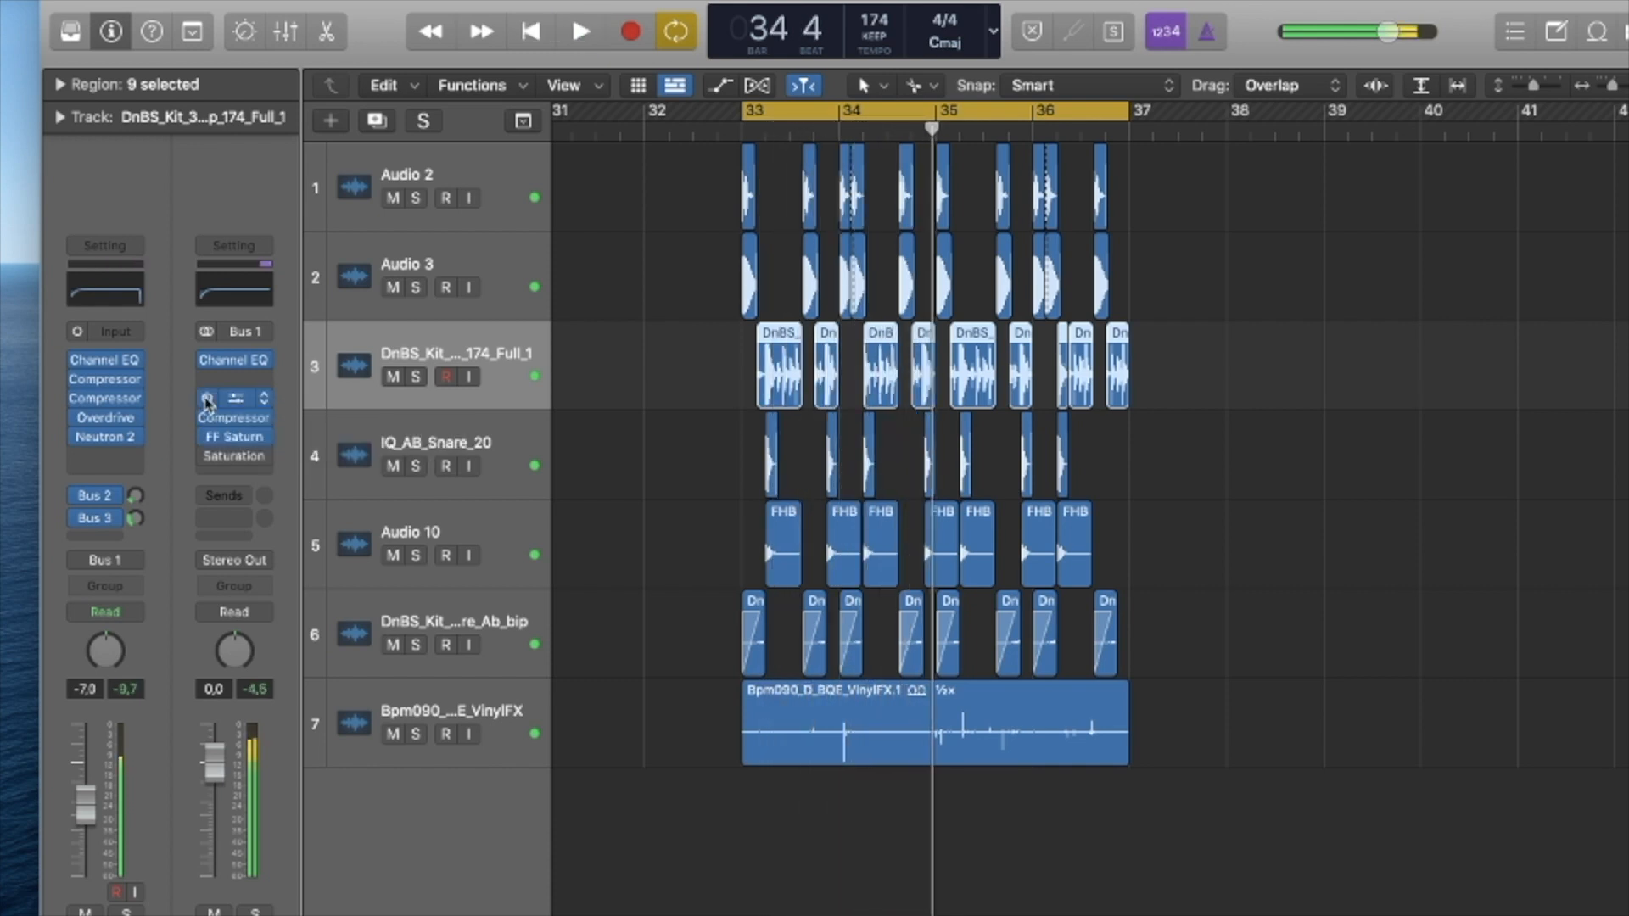
click(207, 399)
Adjust the gain of the 560–27K band in the drum group's UAD Manley Massive Passive MST during playback.
click(234, 398)
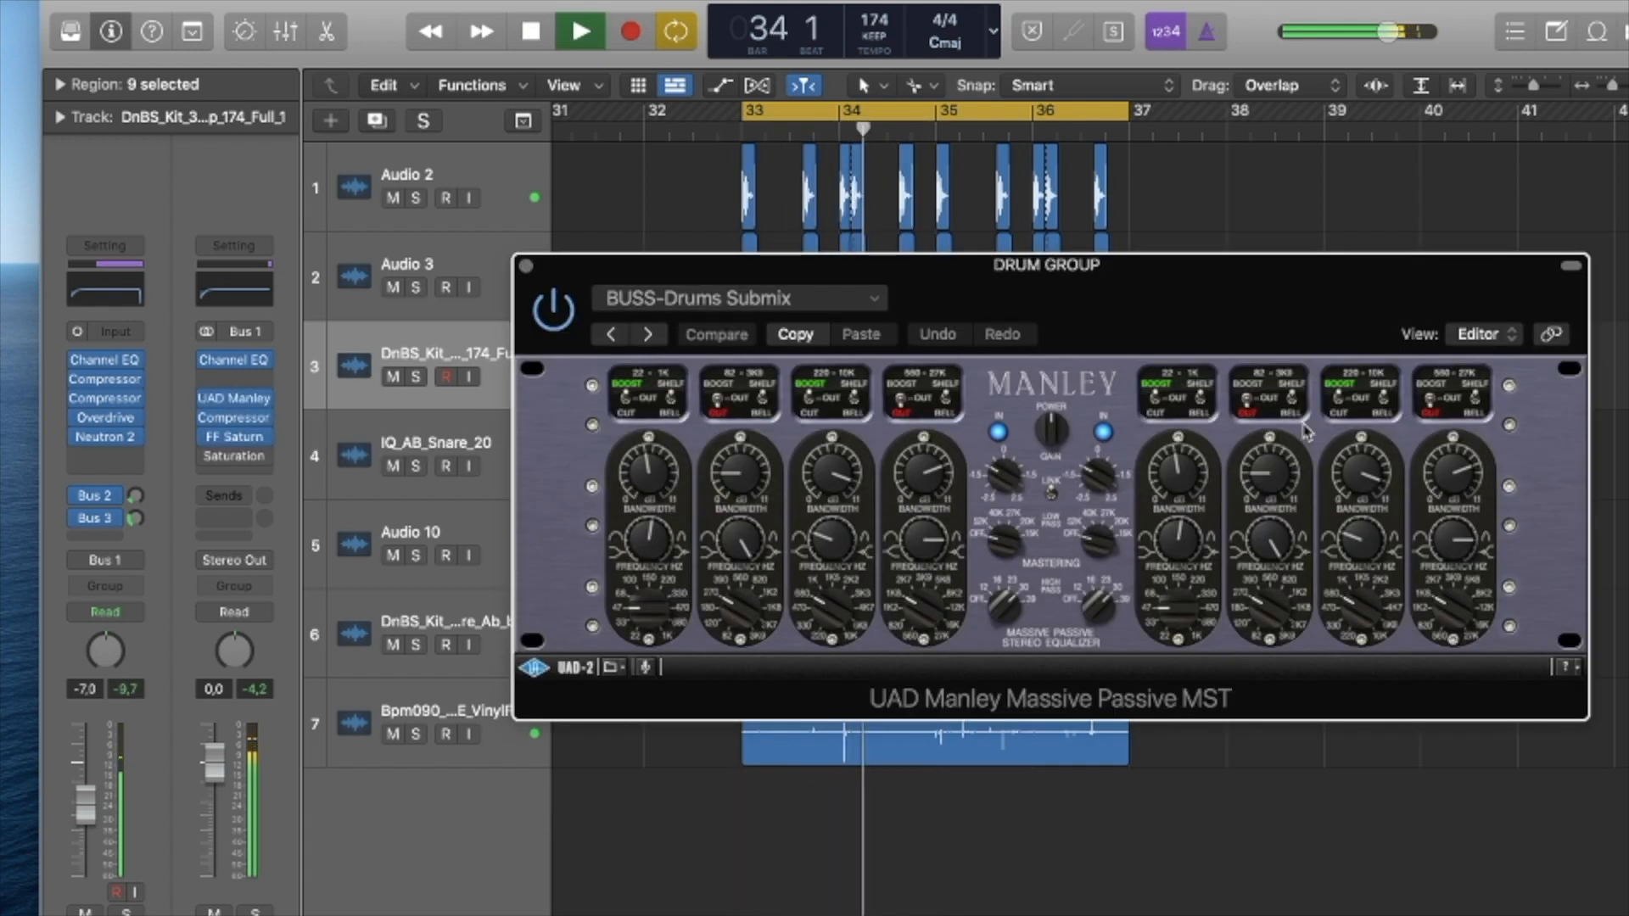
drag(1303, 337, 1196, 266)
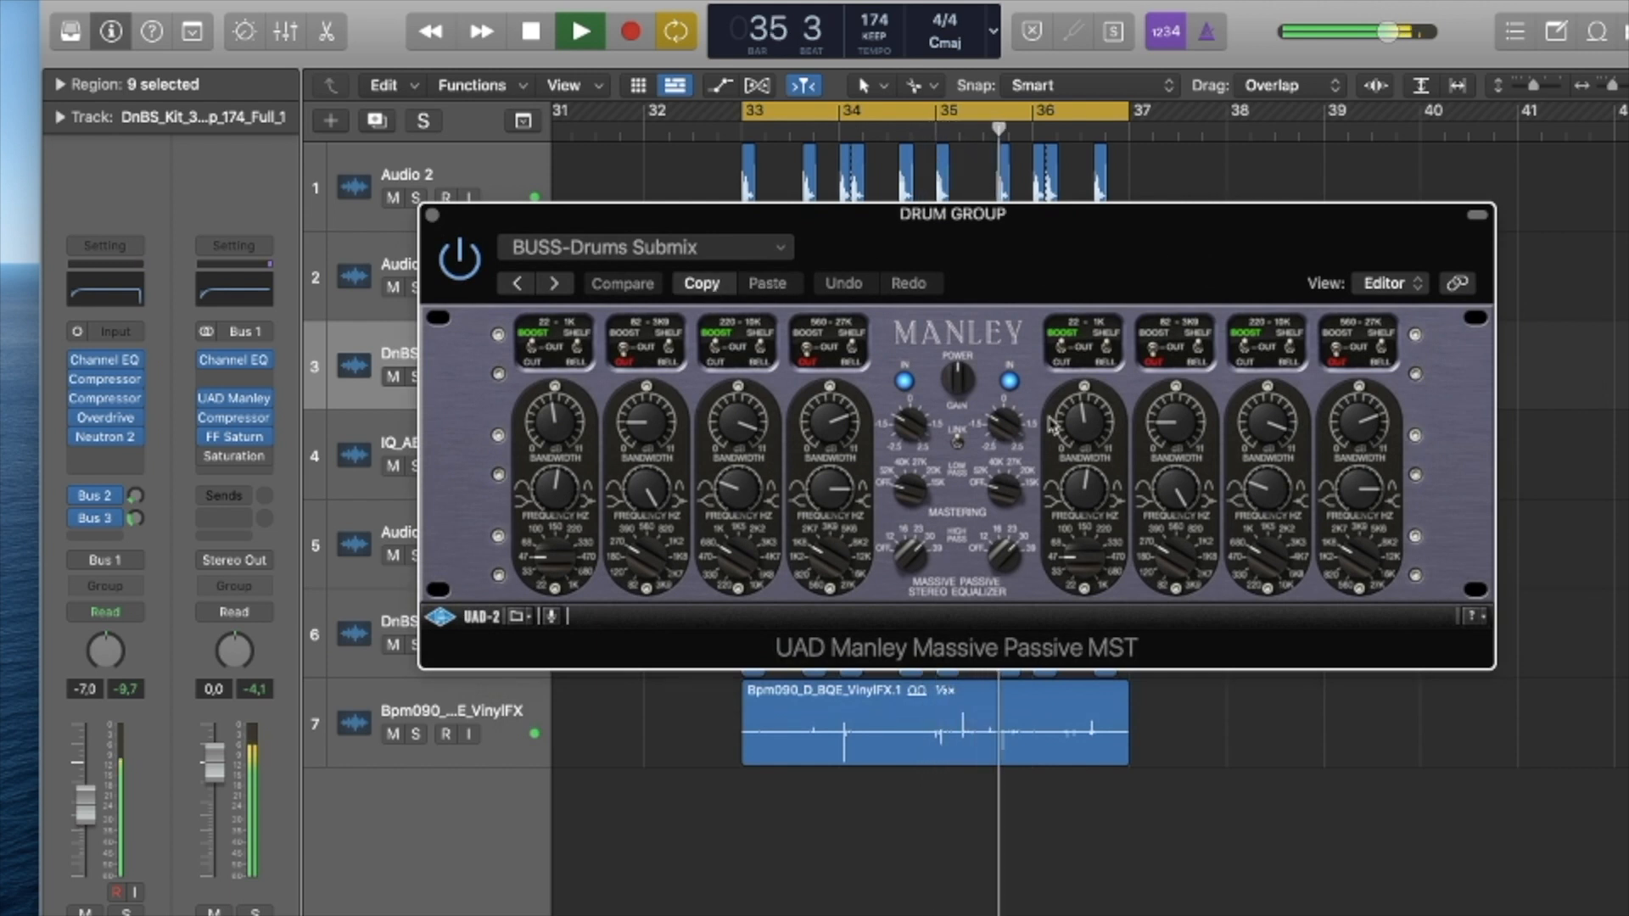
drag(821, 446, 830, 480)
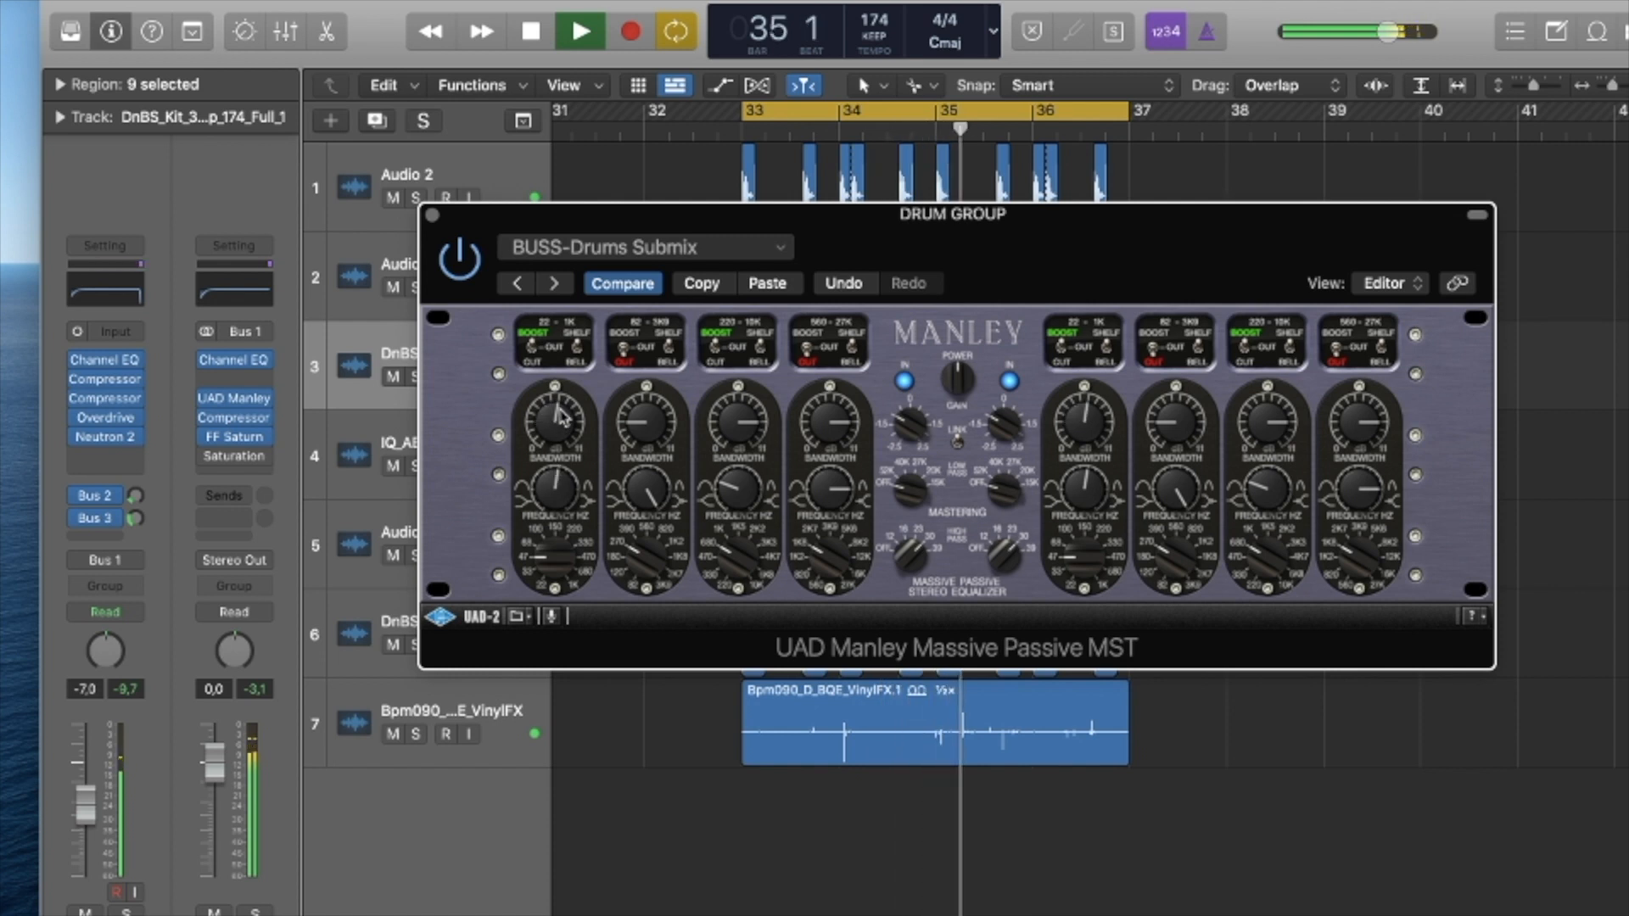
click(767, 283)
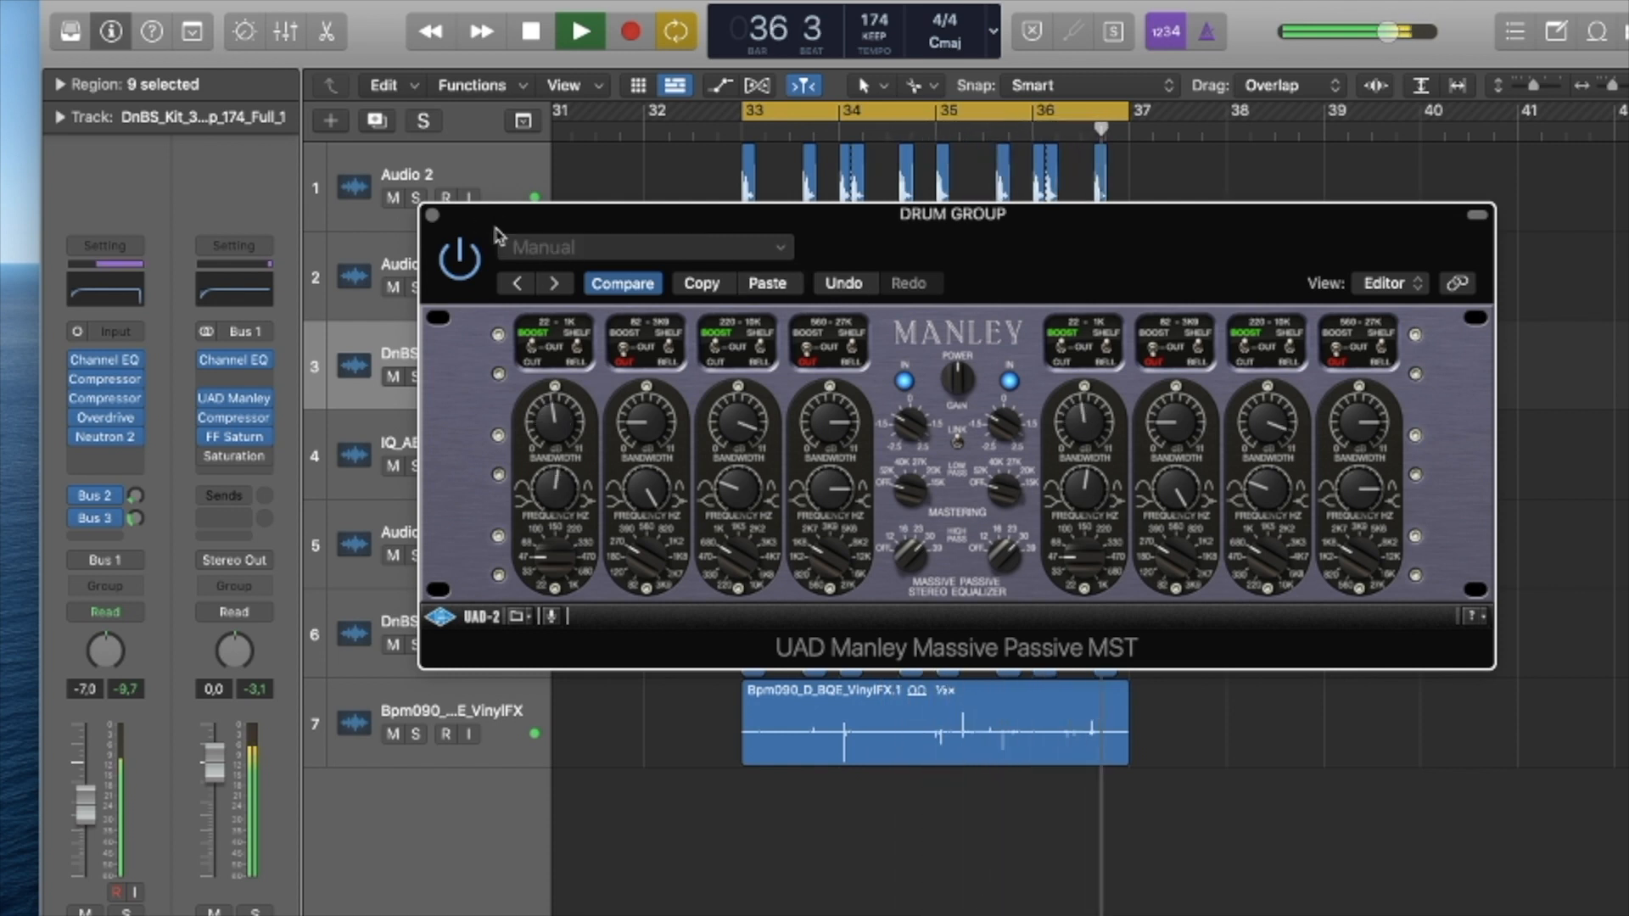
click(432, 214)
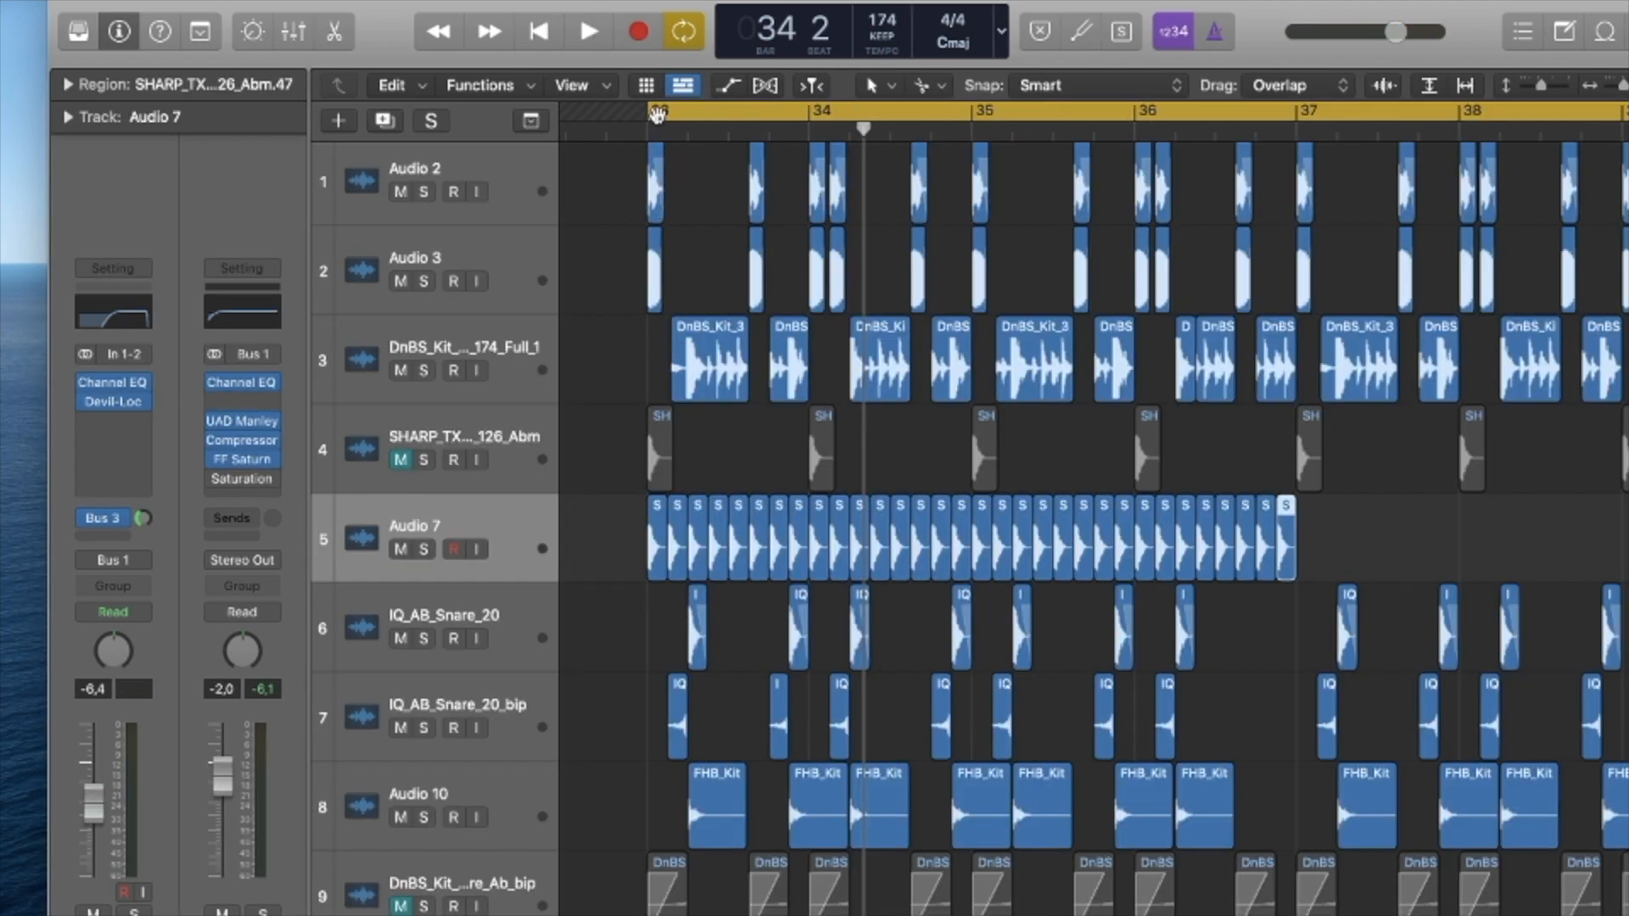
Shorten the cycle range to end at bar 37 and move the 174_Full_1 drum loop track directly above Audio 7.
drag(699, 112, 1296, 112)
click(361, 533)
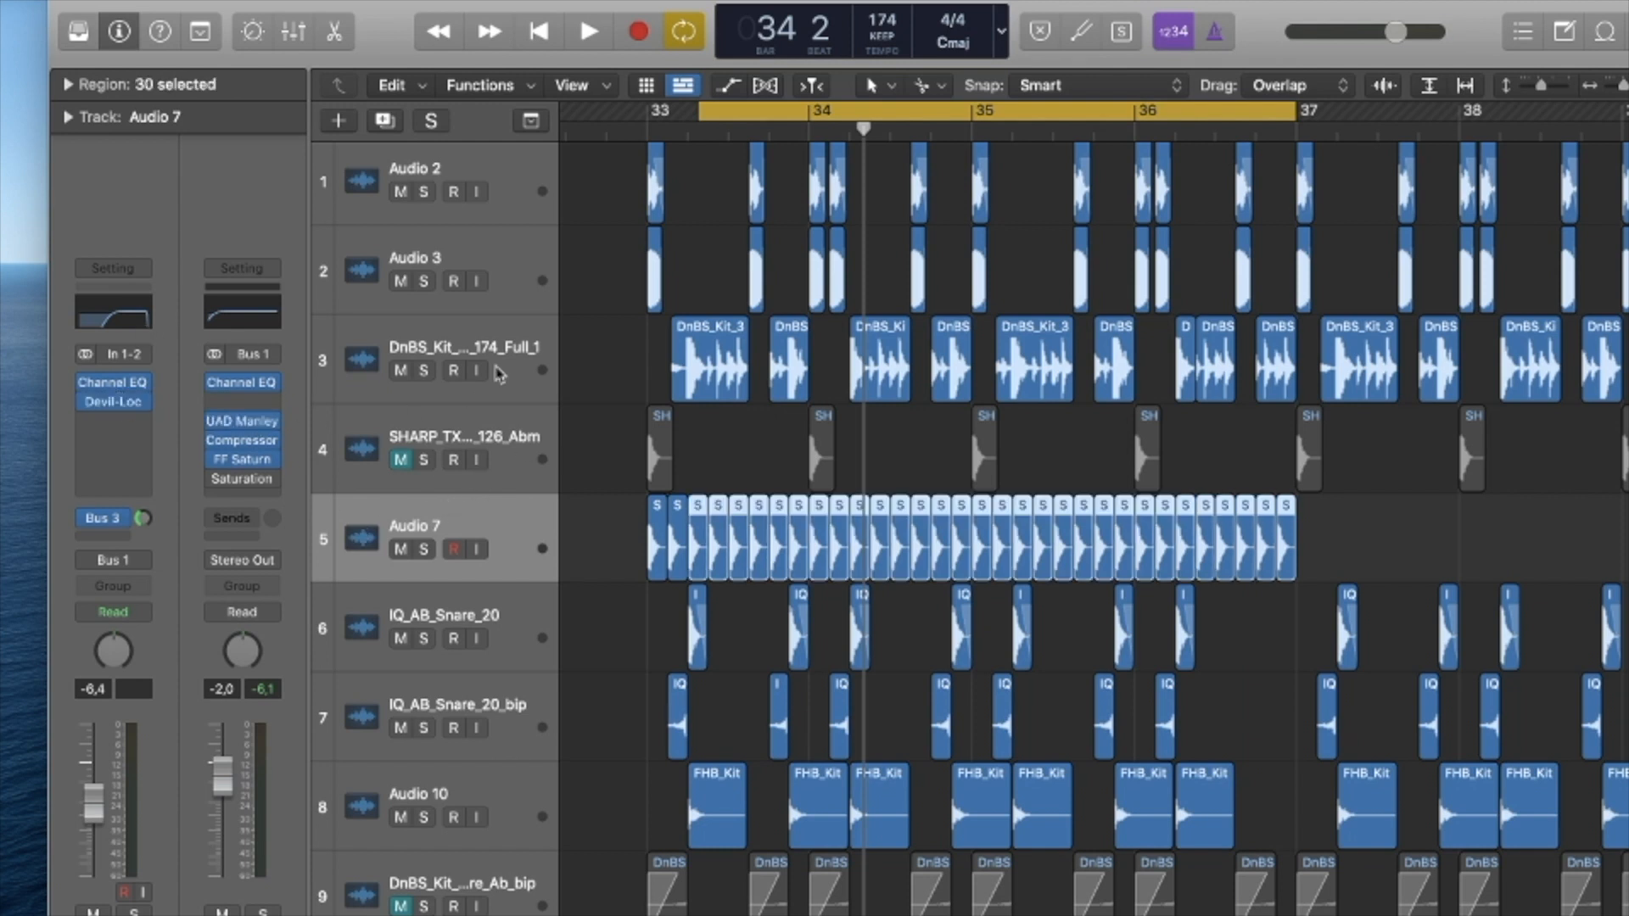
click(361, 363)
drag(362, 390, 435, 465)
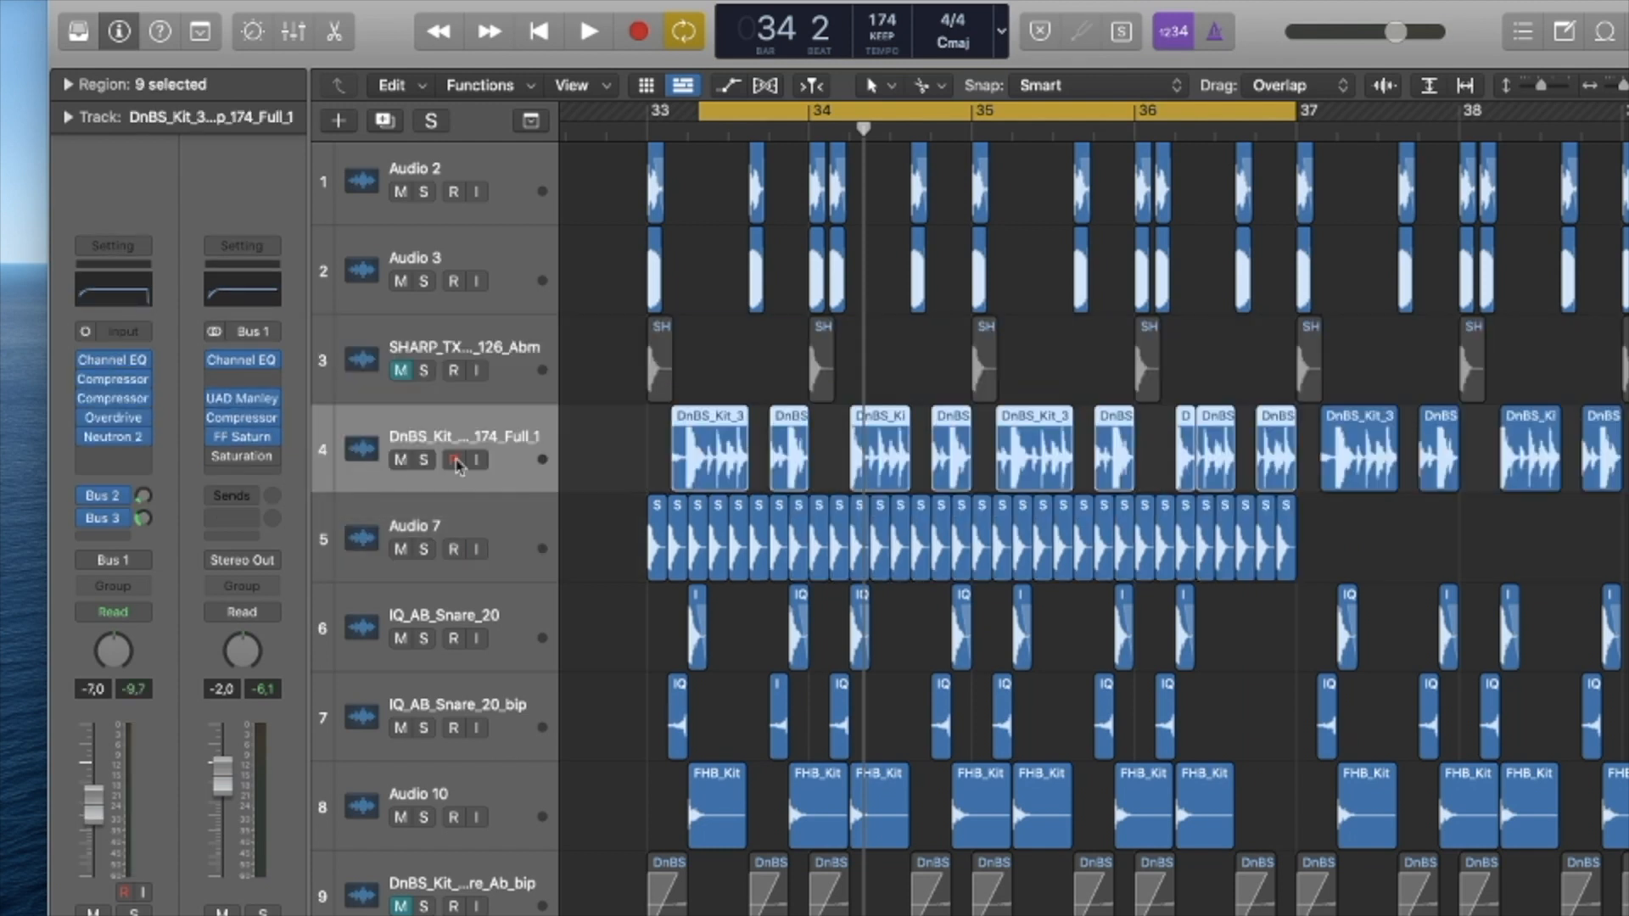
Copy both Compressor plug-ins from the 174_Full_1 drum loop channel to Audio 7 after its Devil-Loc, and audition the beat.
key(x)
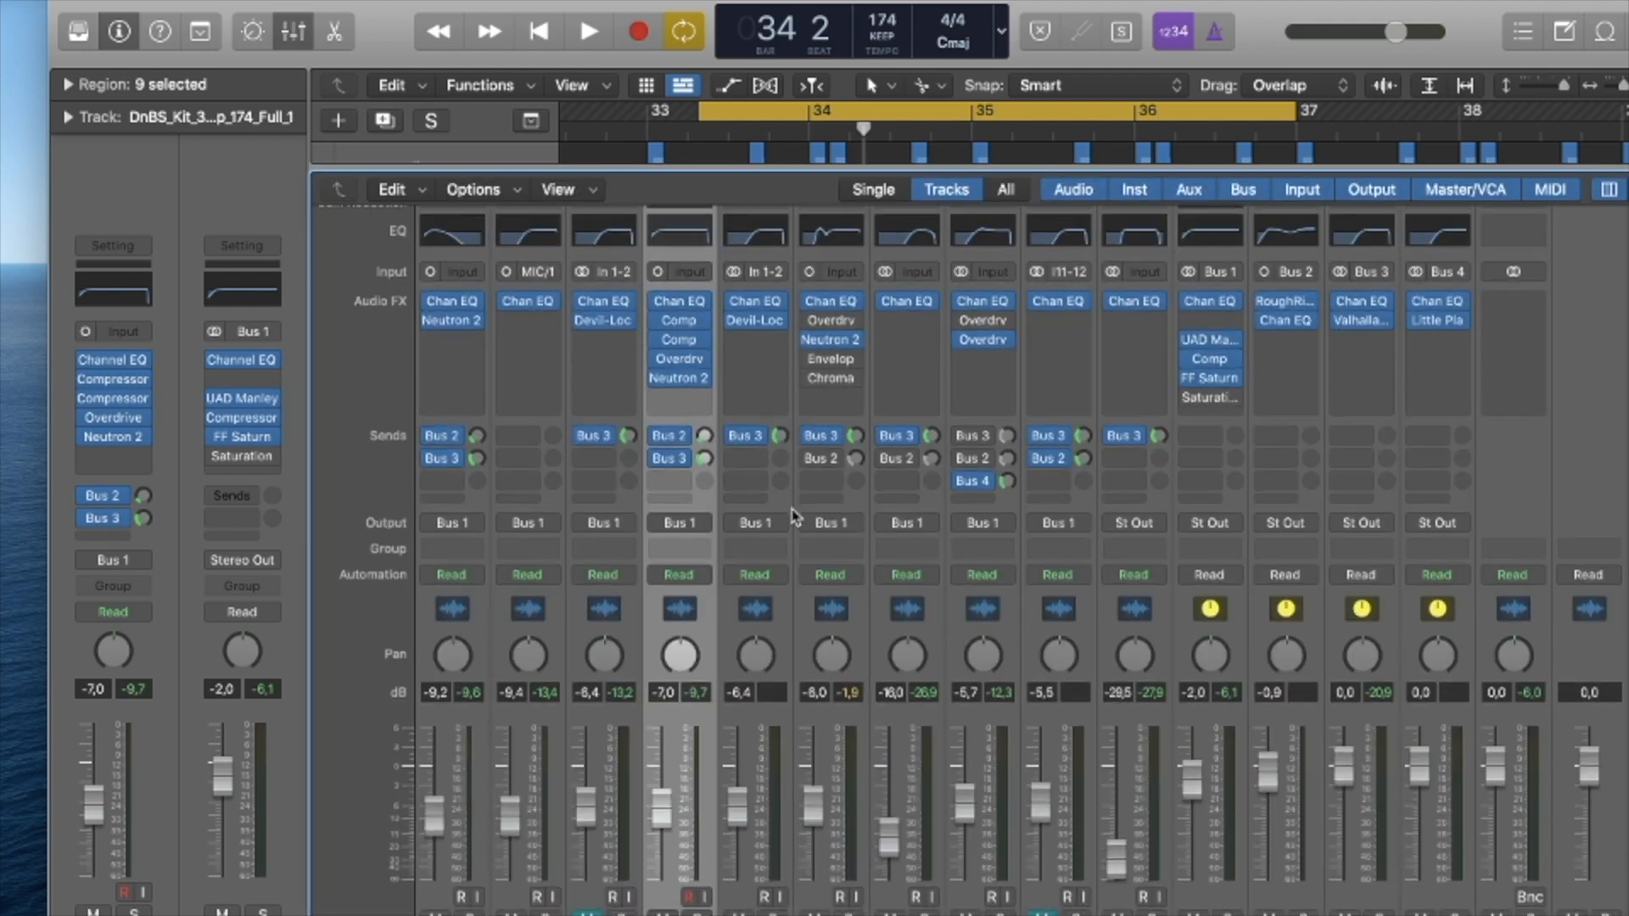
mouse_move(681, 344)
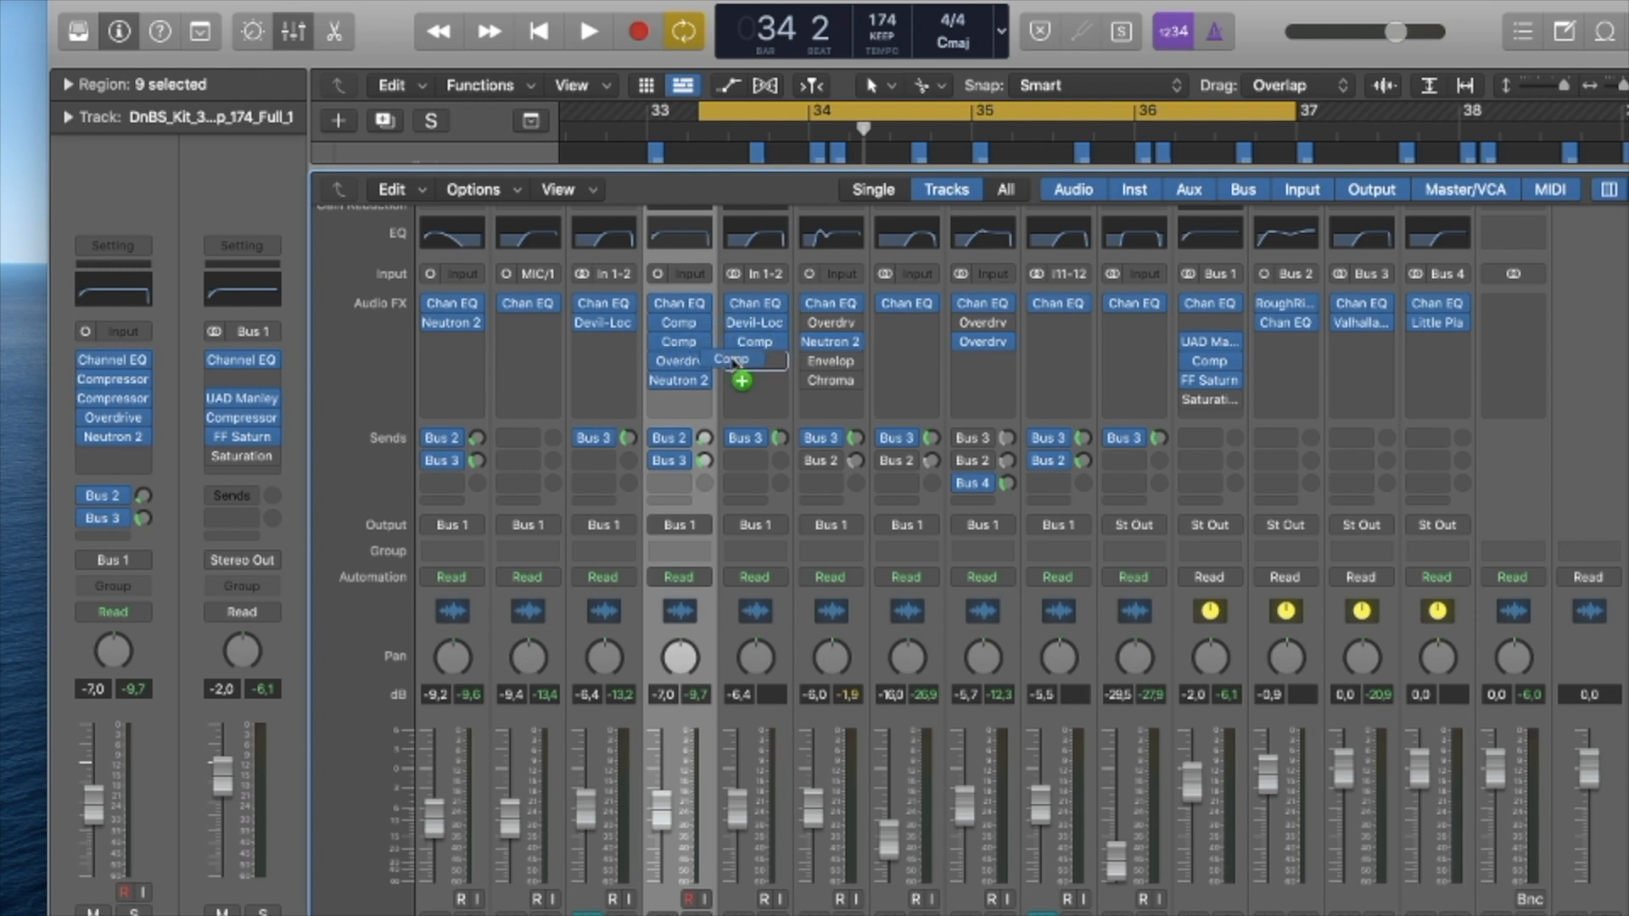
key(space)
key(space)
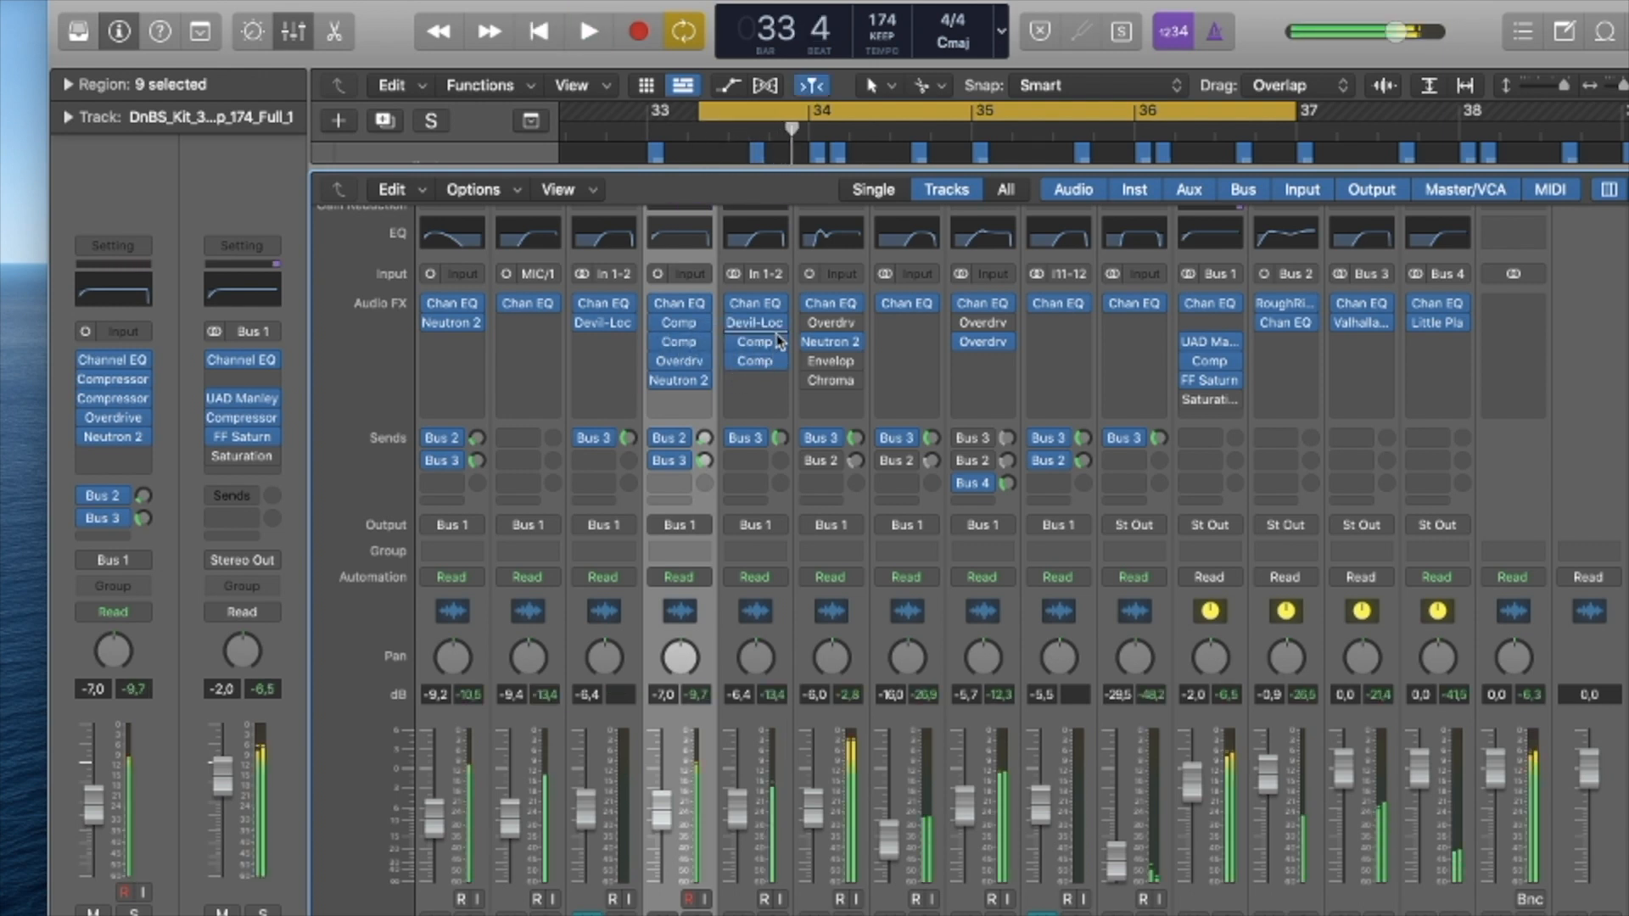
key(x)
click(582, 424)
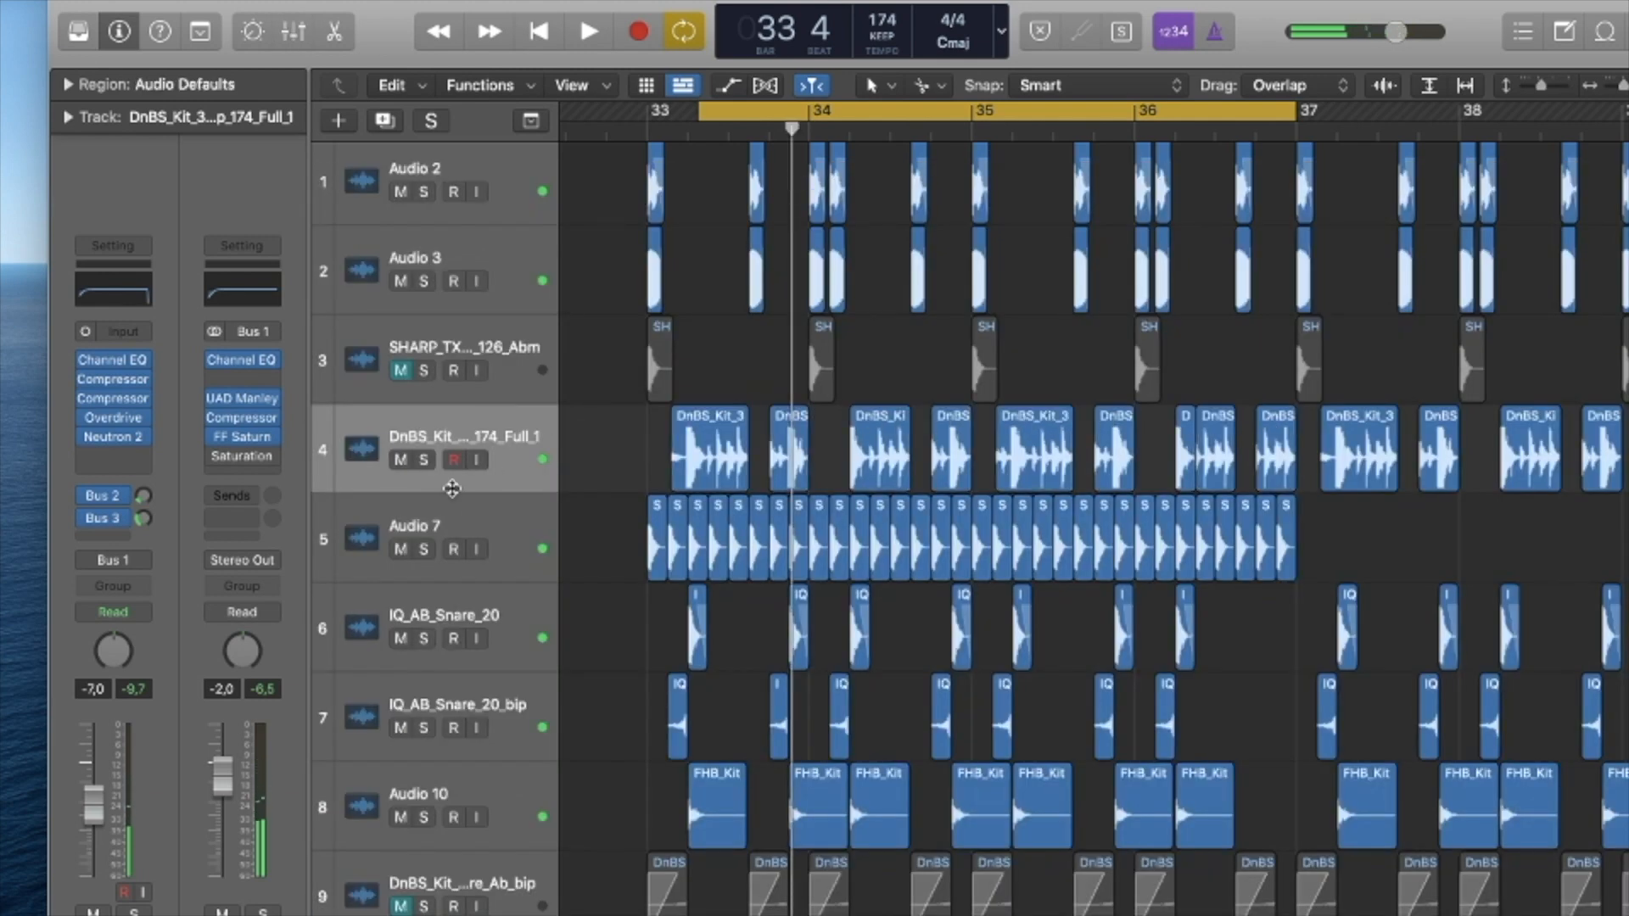
Solo the Audio 7 track, set the cycle range to bars 33–37 and listen to the loop.
click(427, 549)
key(space)
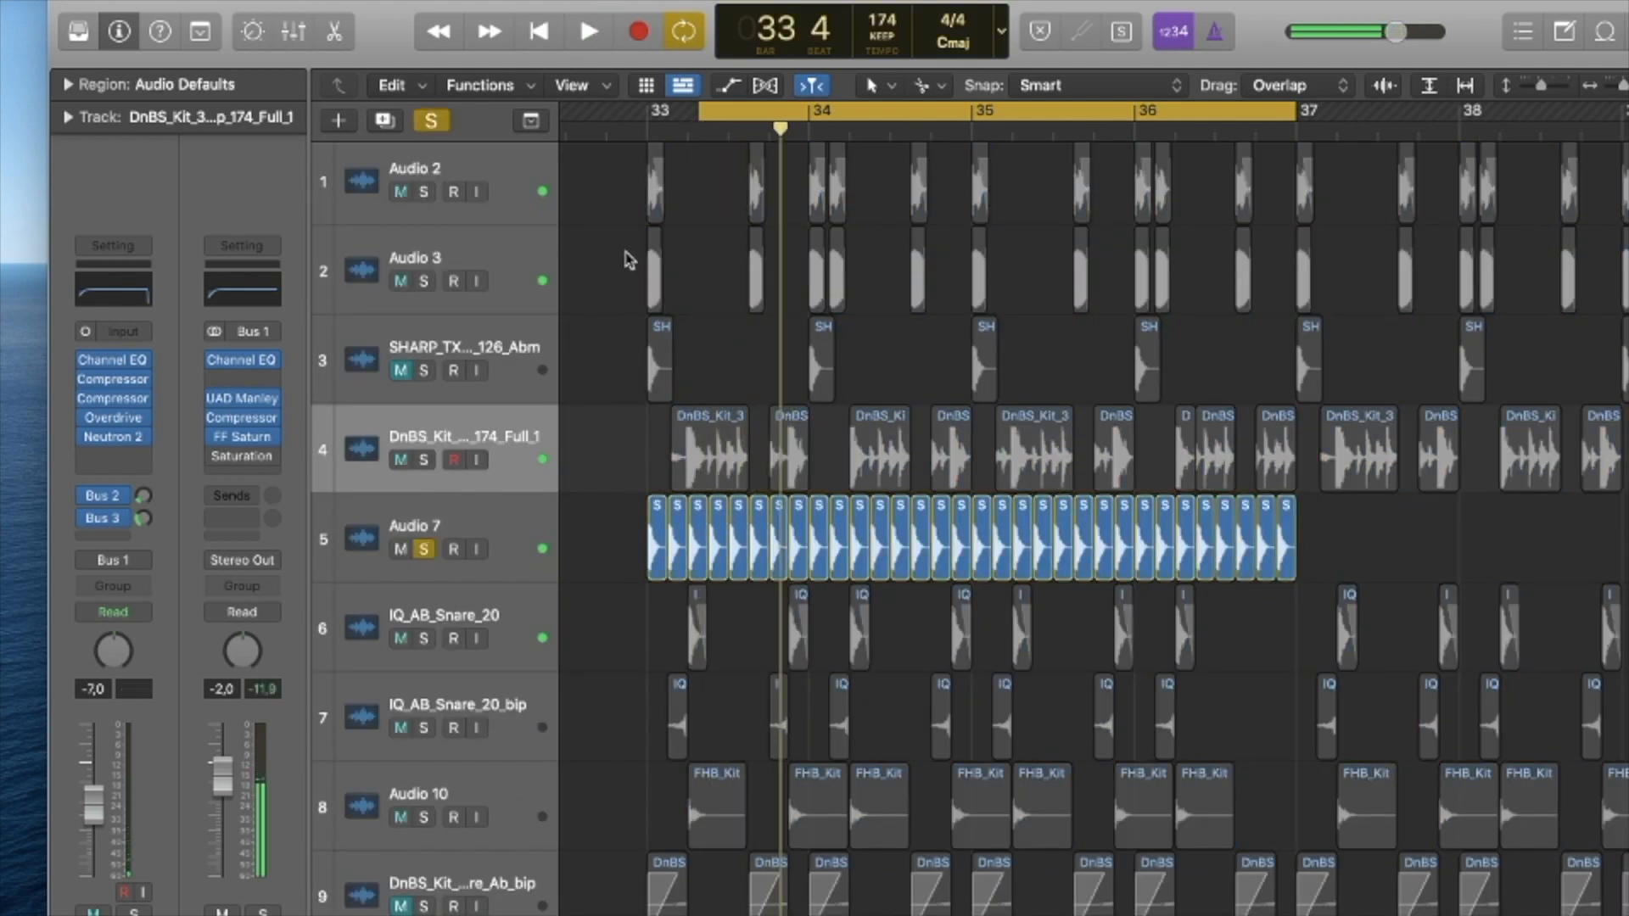
drag(667, 116, 1270, 218)
key(space)
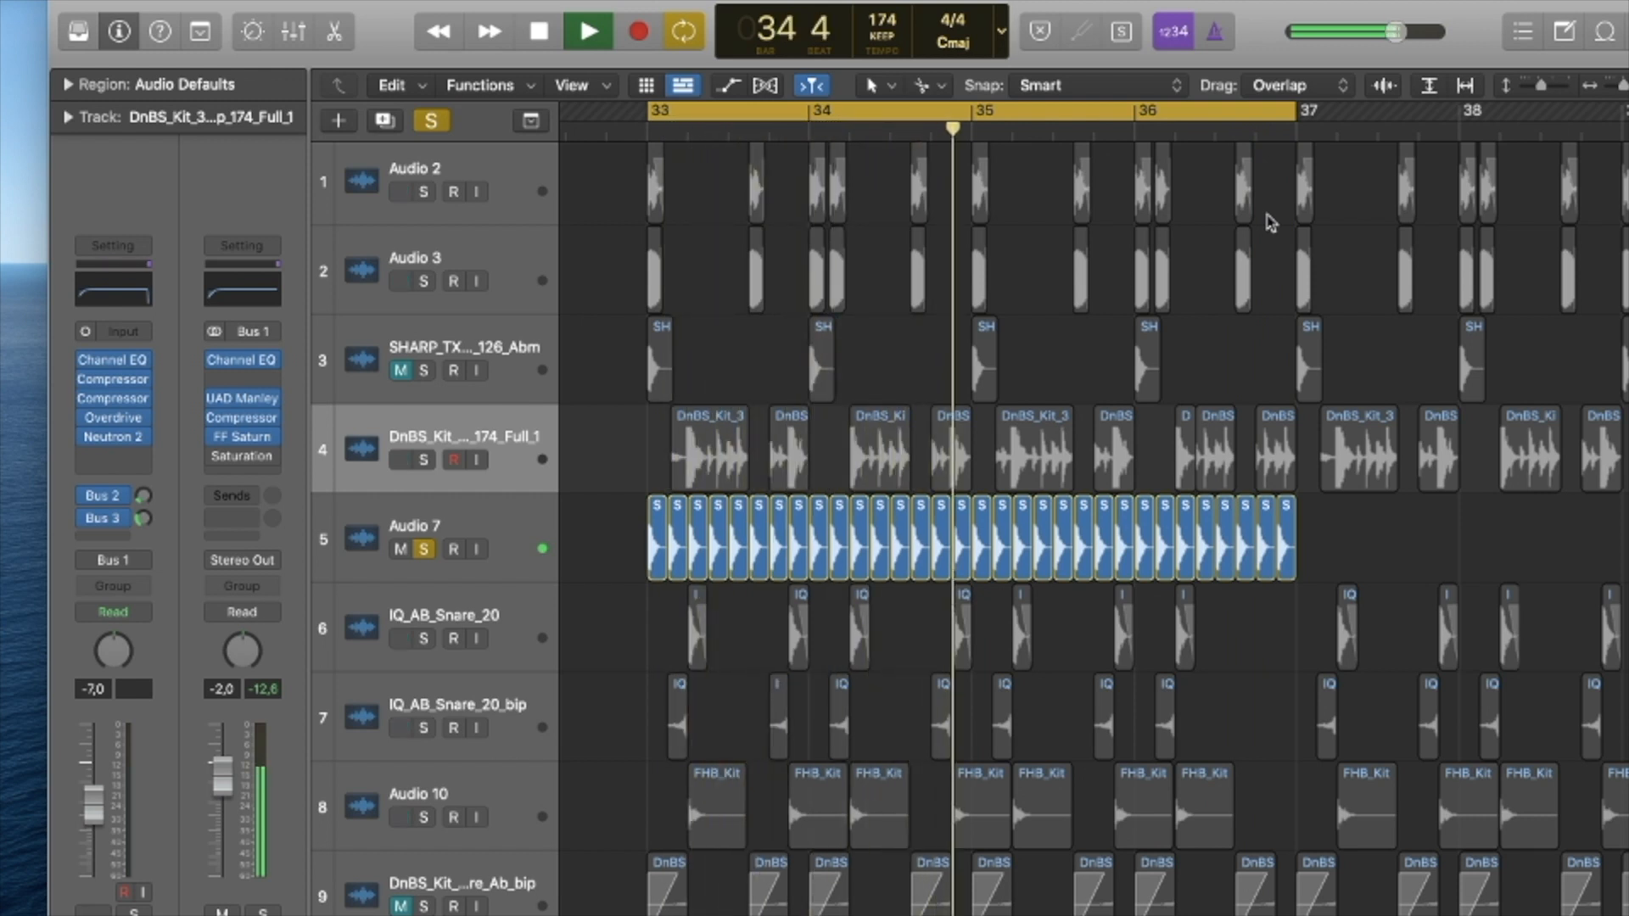
key(space)
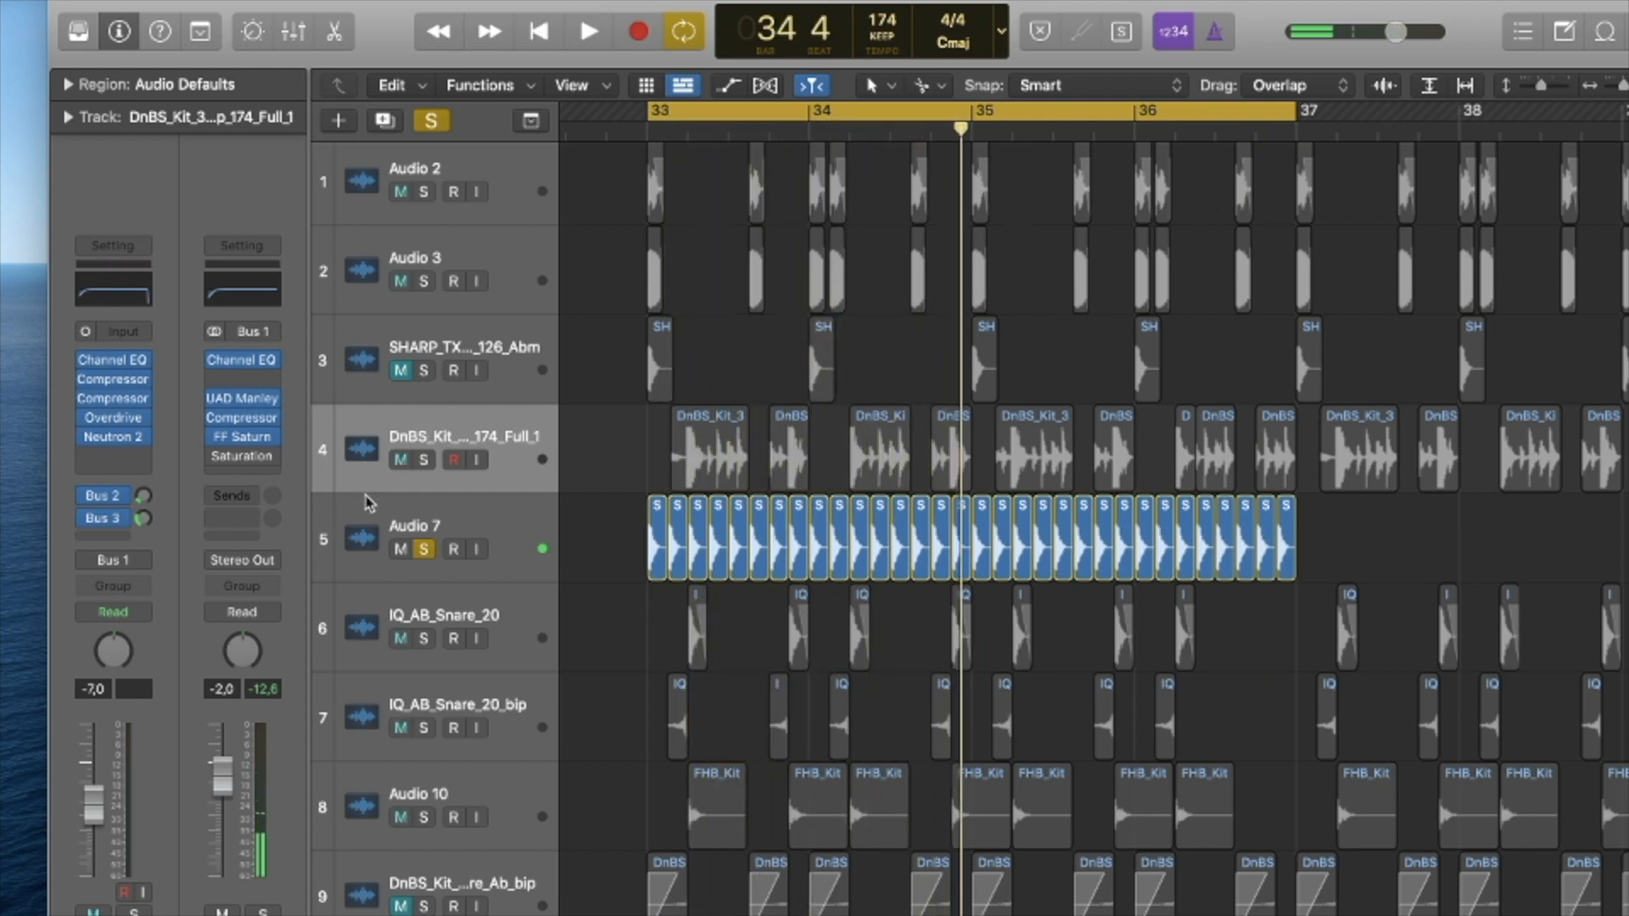
Insert the Soundtoys PanMan plug-in after the second Compressor on the Audio 7 channel and start playback.
click(360, 544)
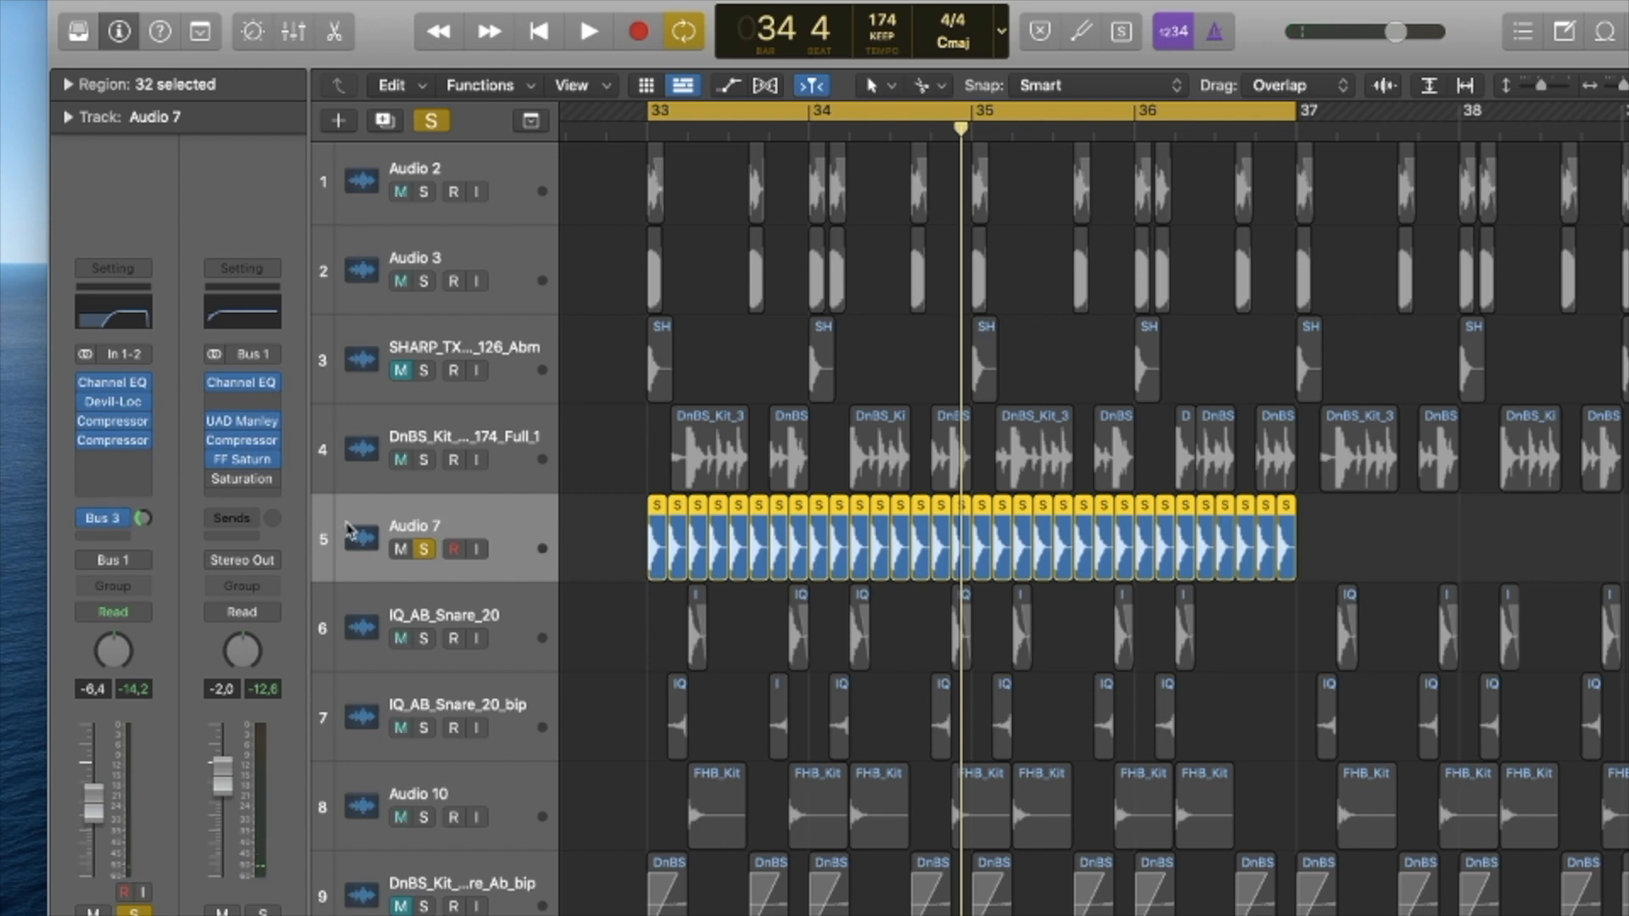
key(shift+space)
key(space)
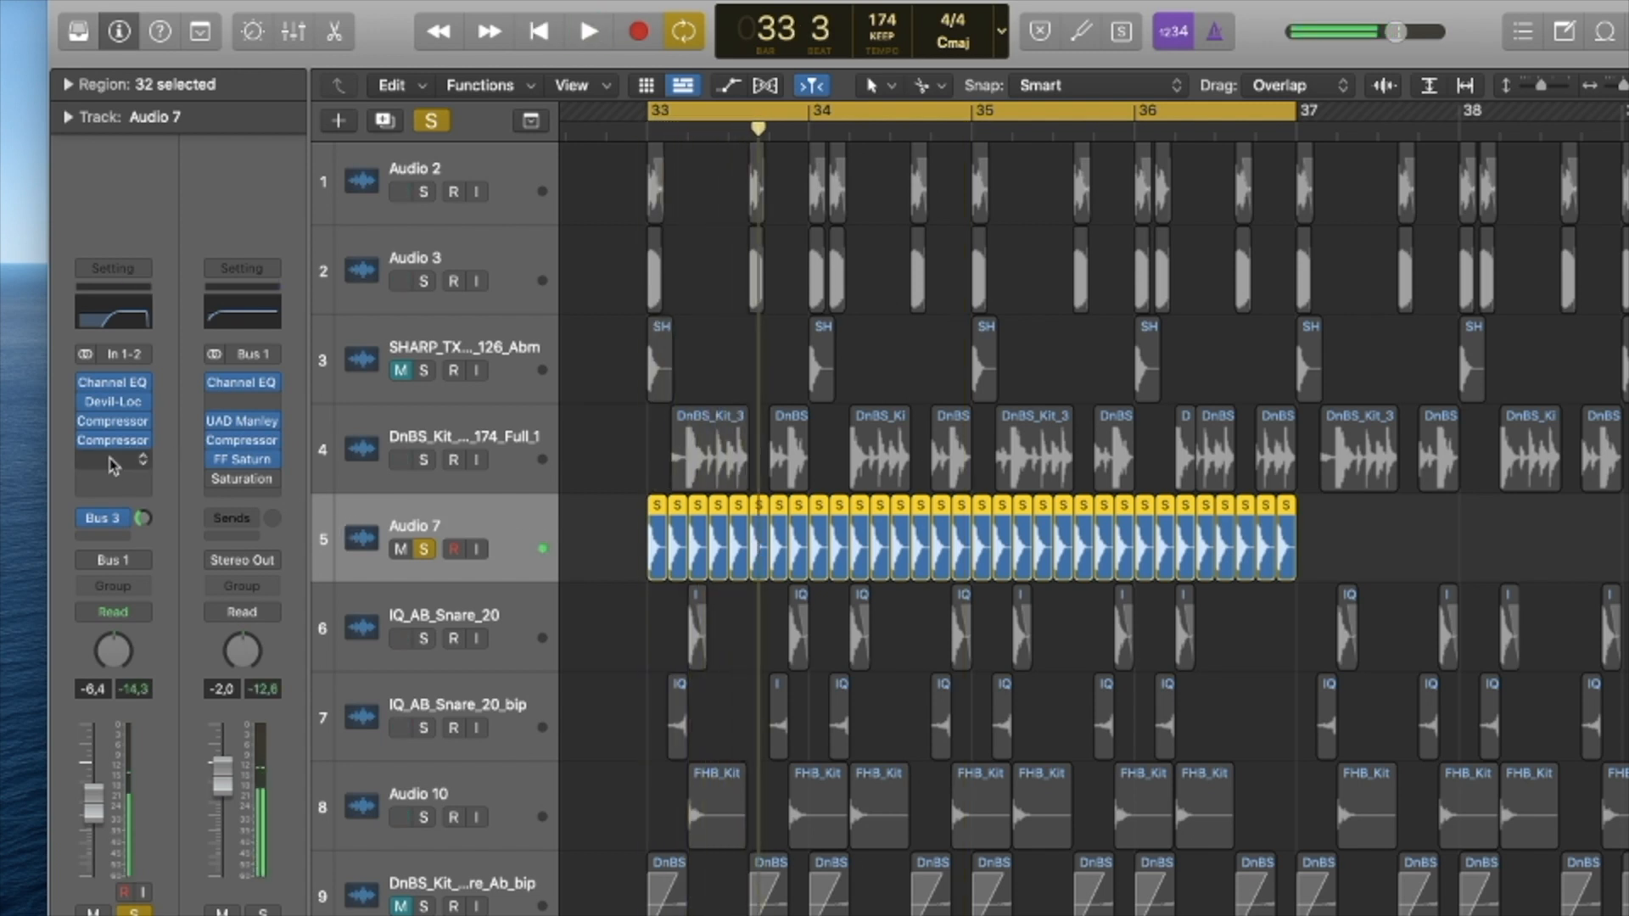
click(112, 464)
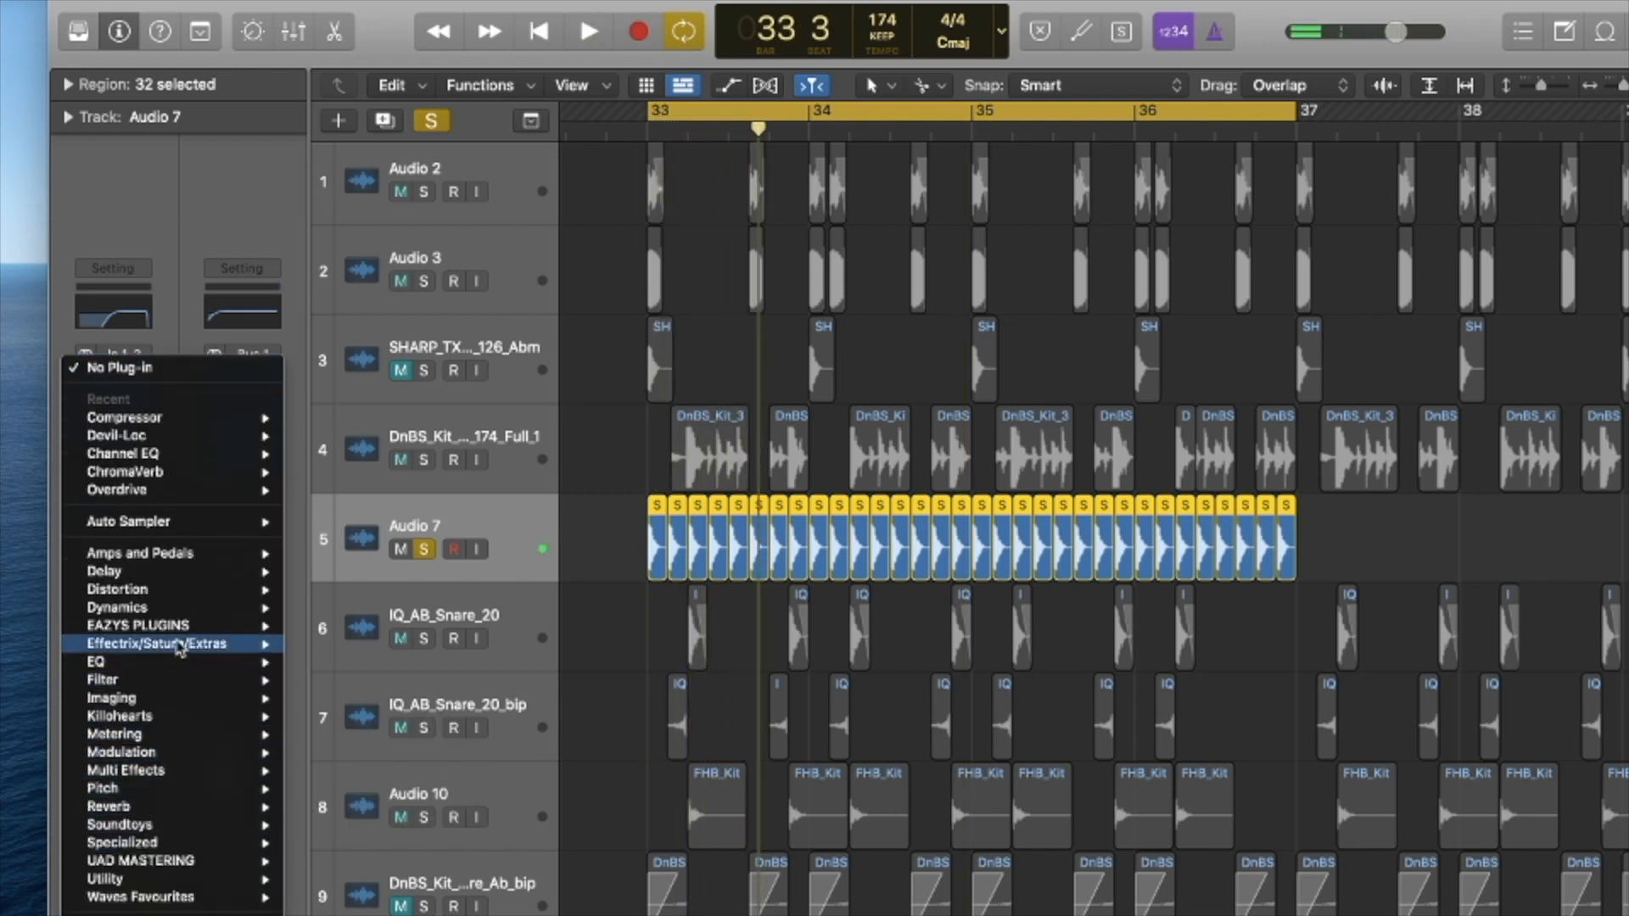
mouse_move(251, 825)
mouse_move(365, 910)
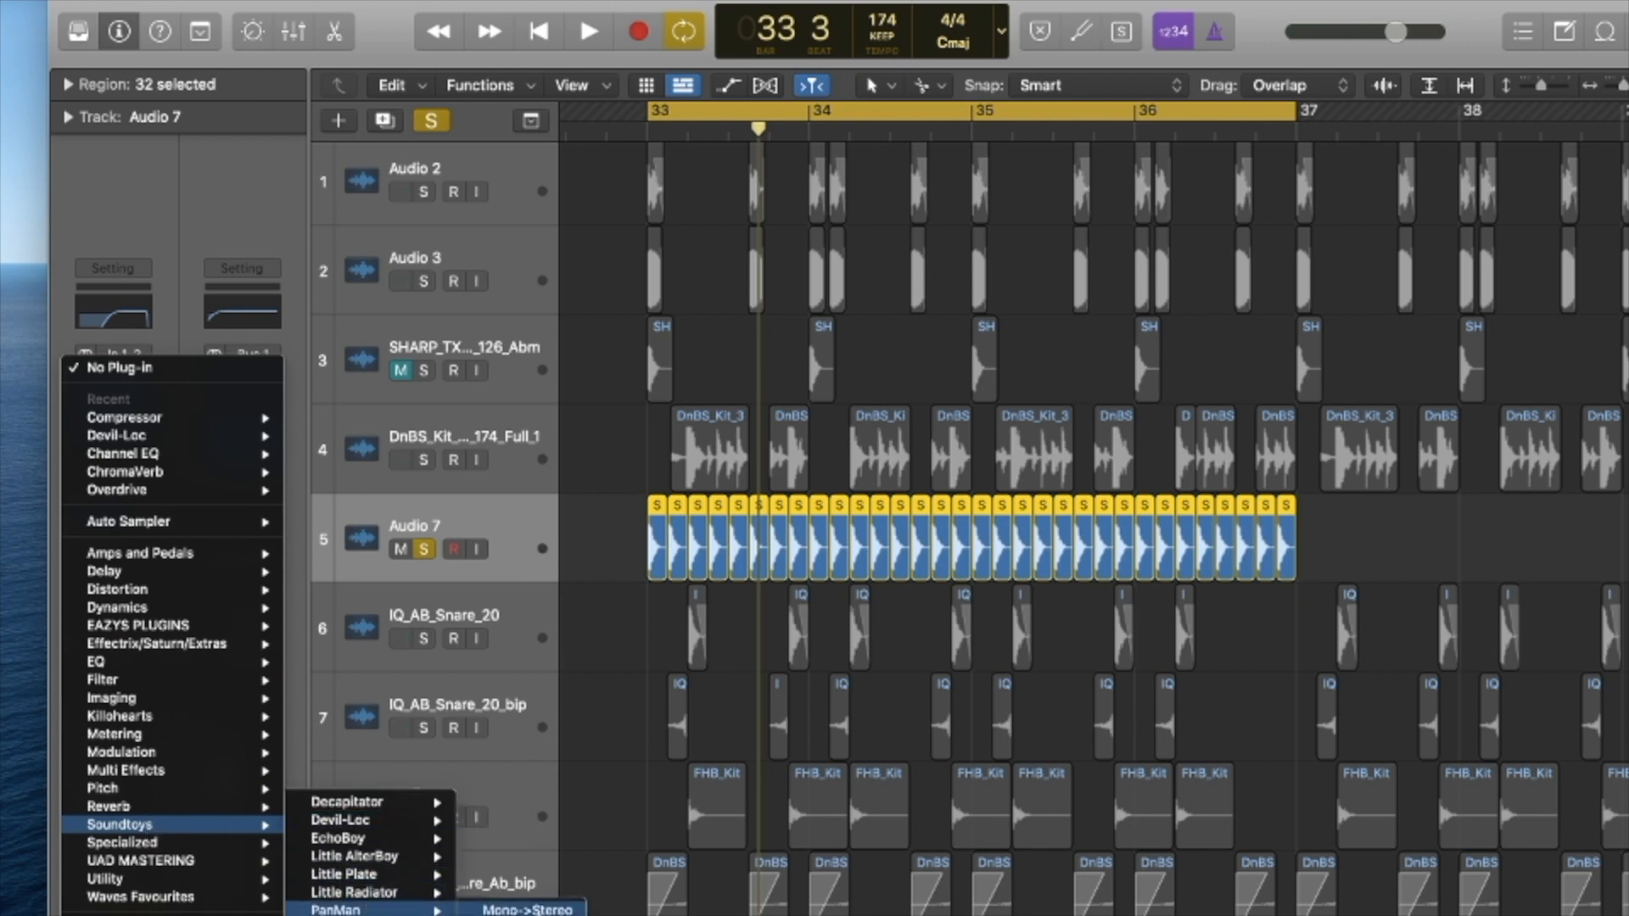
click(527, 910)
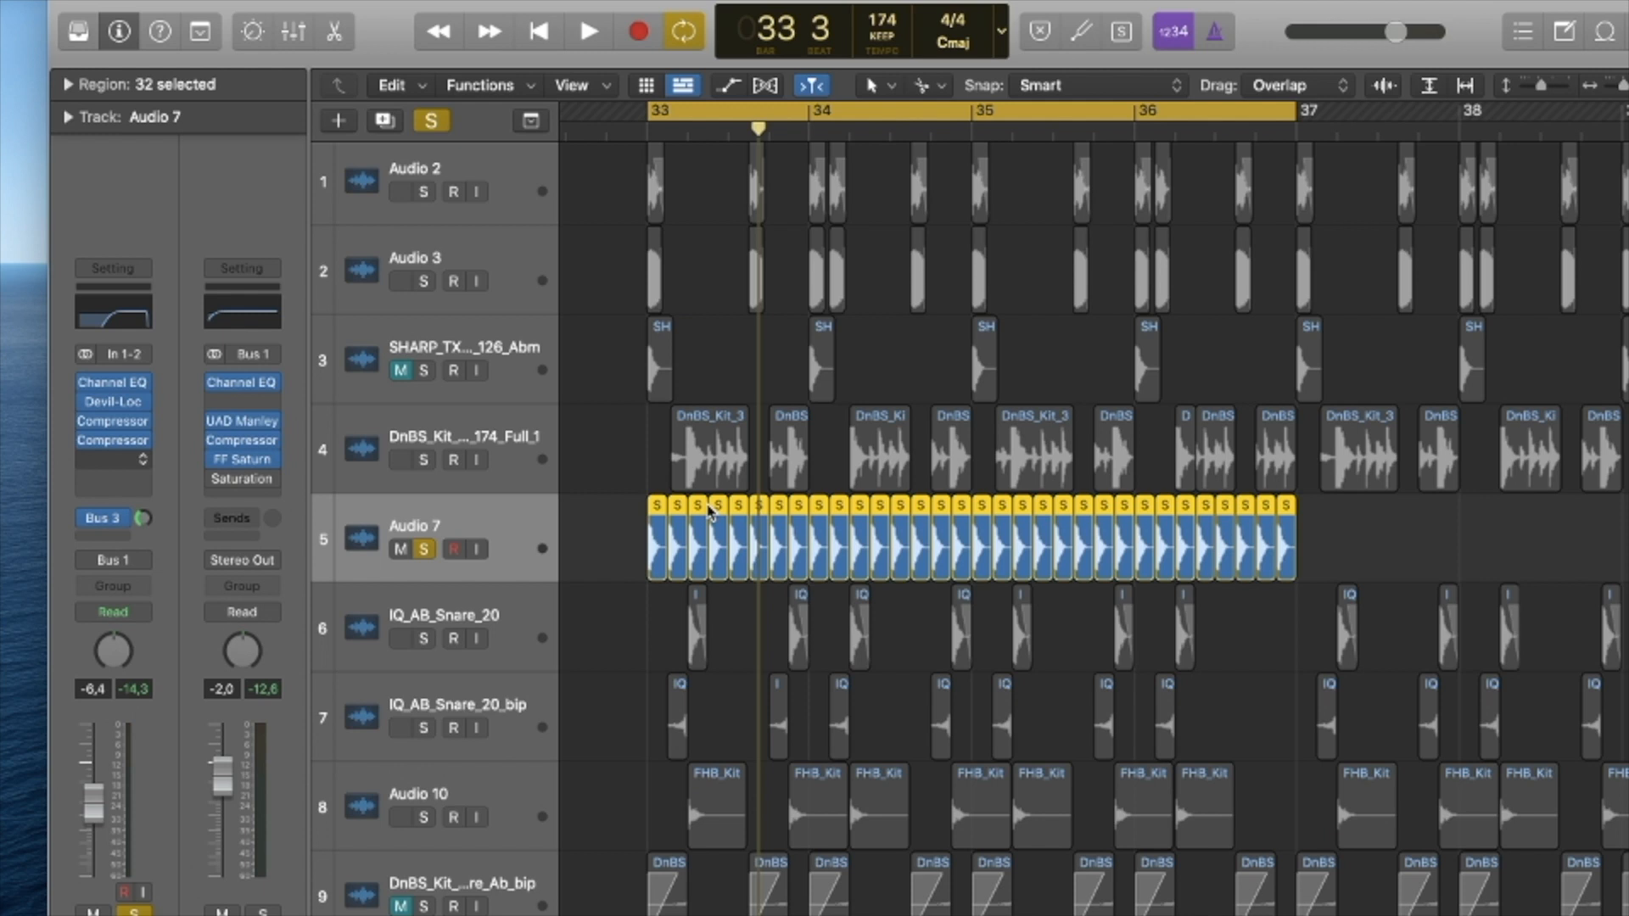
key(space)
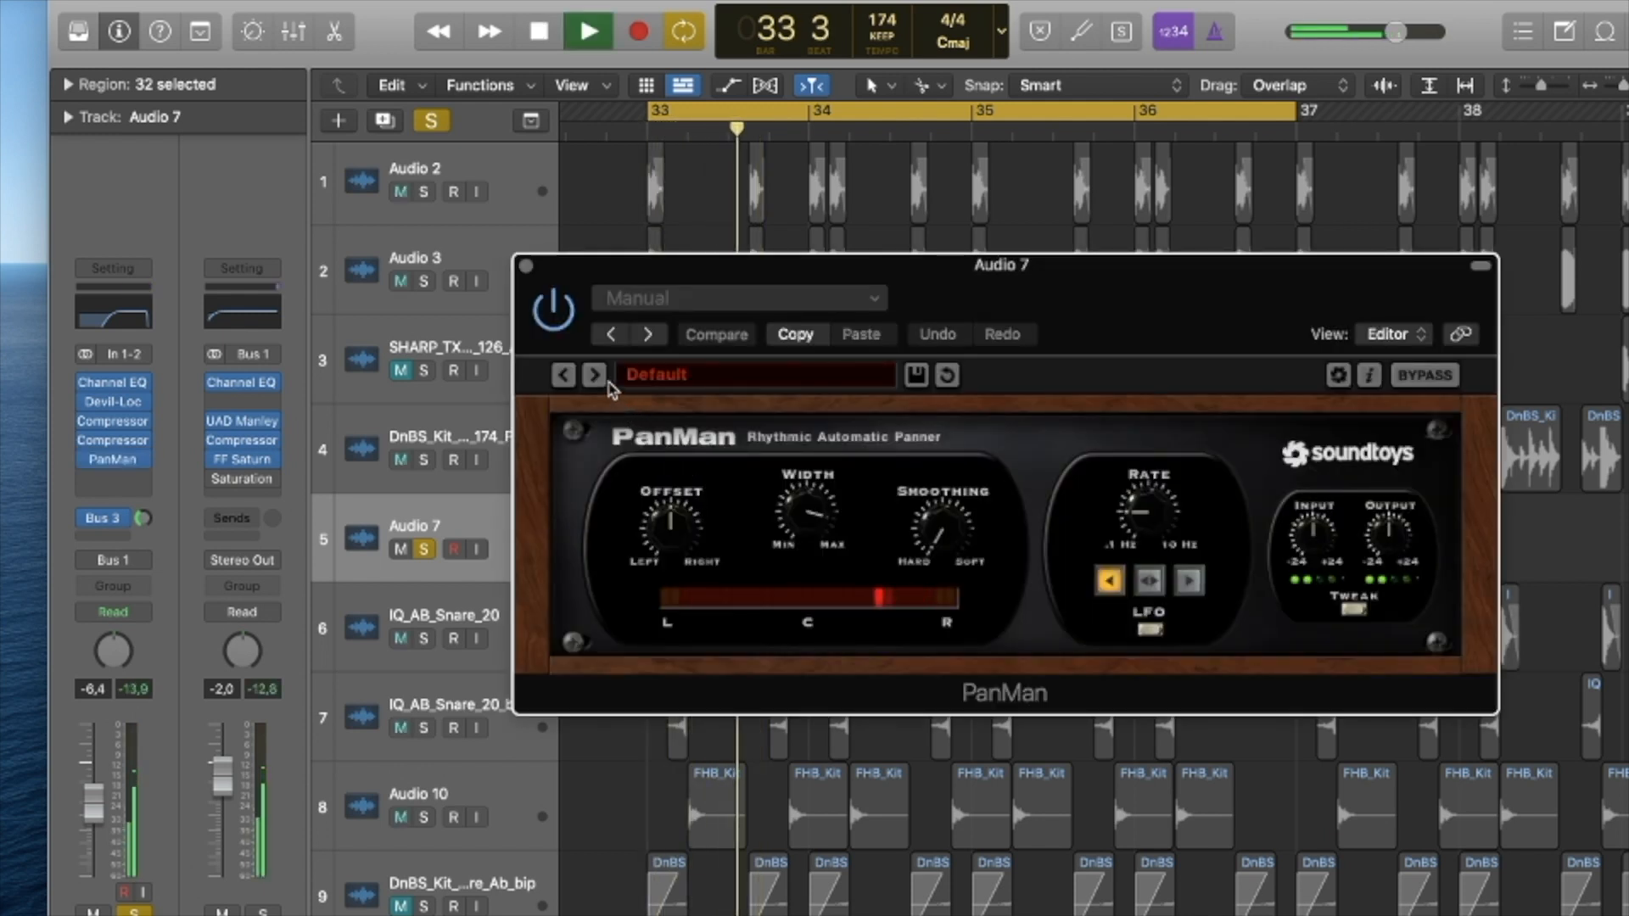
Step through PanMan's presets during playback and load One Bar Wide MIDI.
click(595, 374)
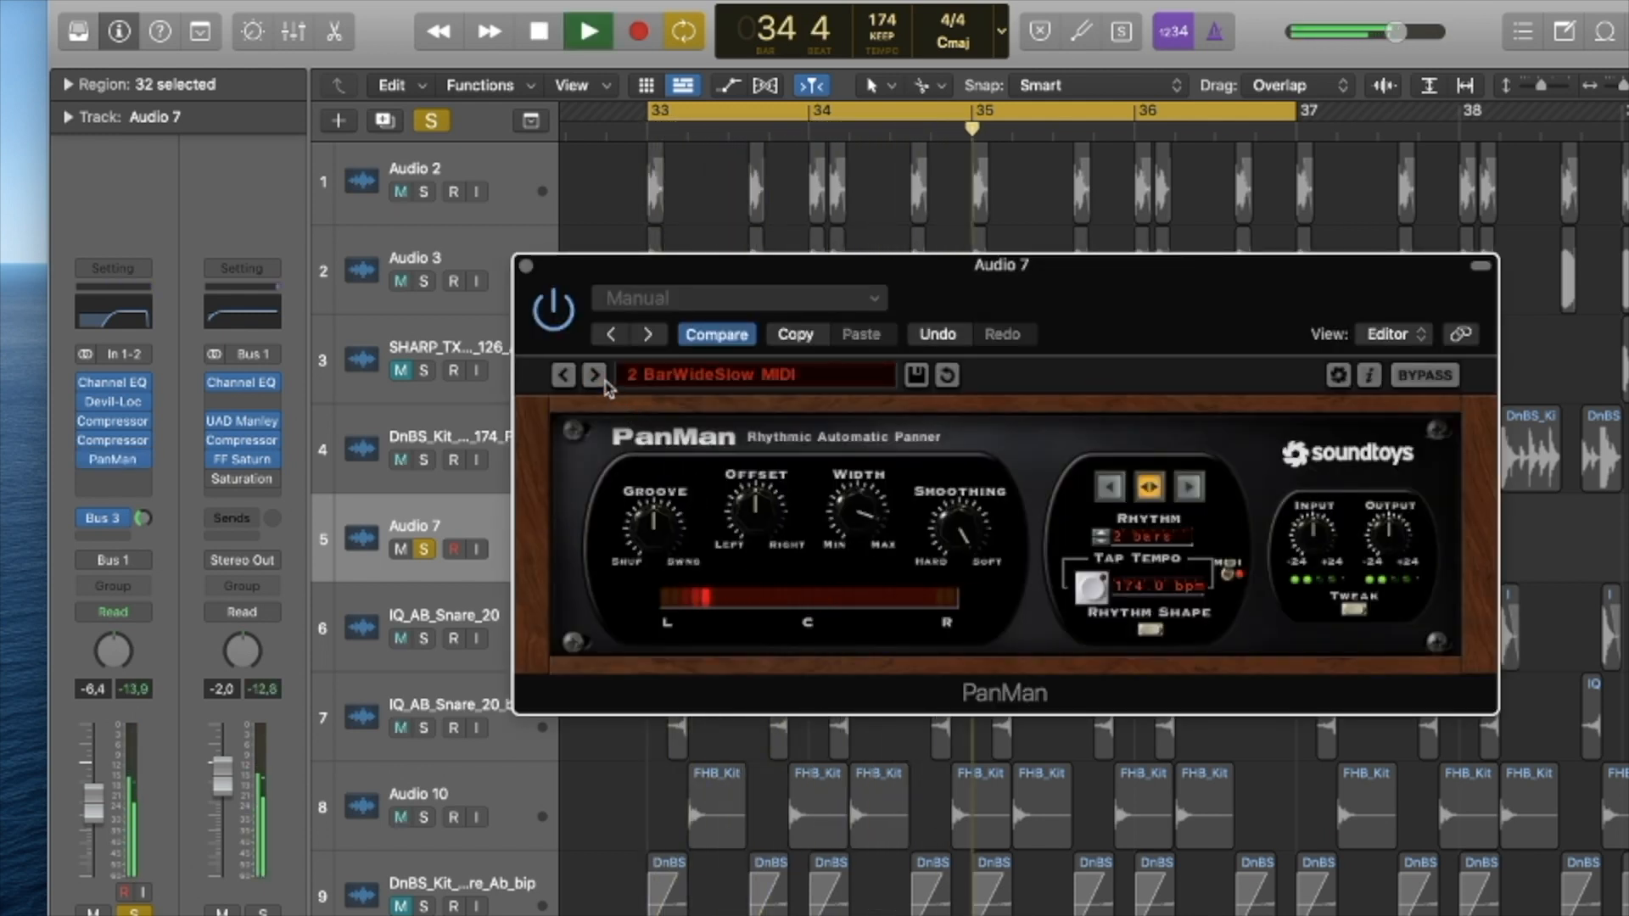
click(595, 375)
click(598, 378)
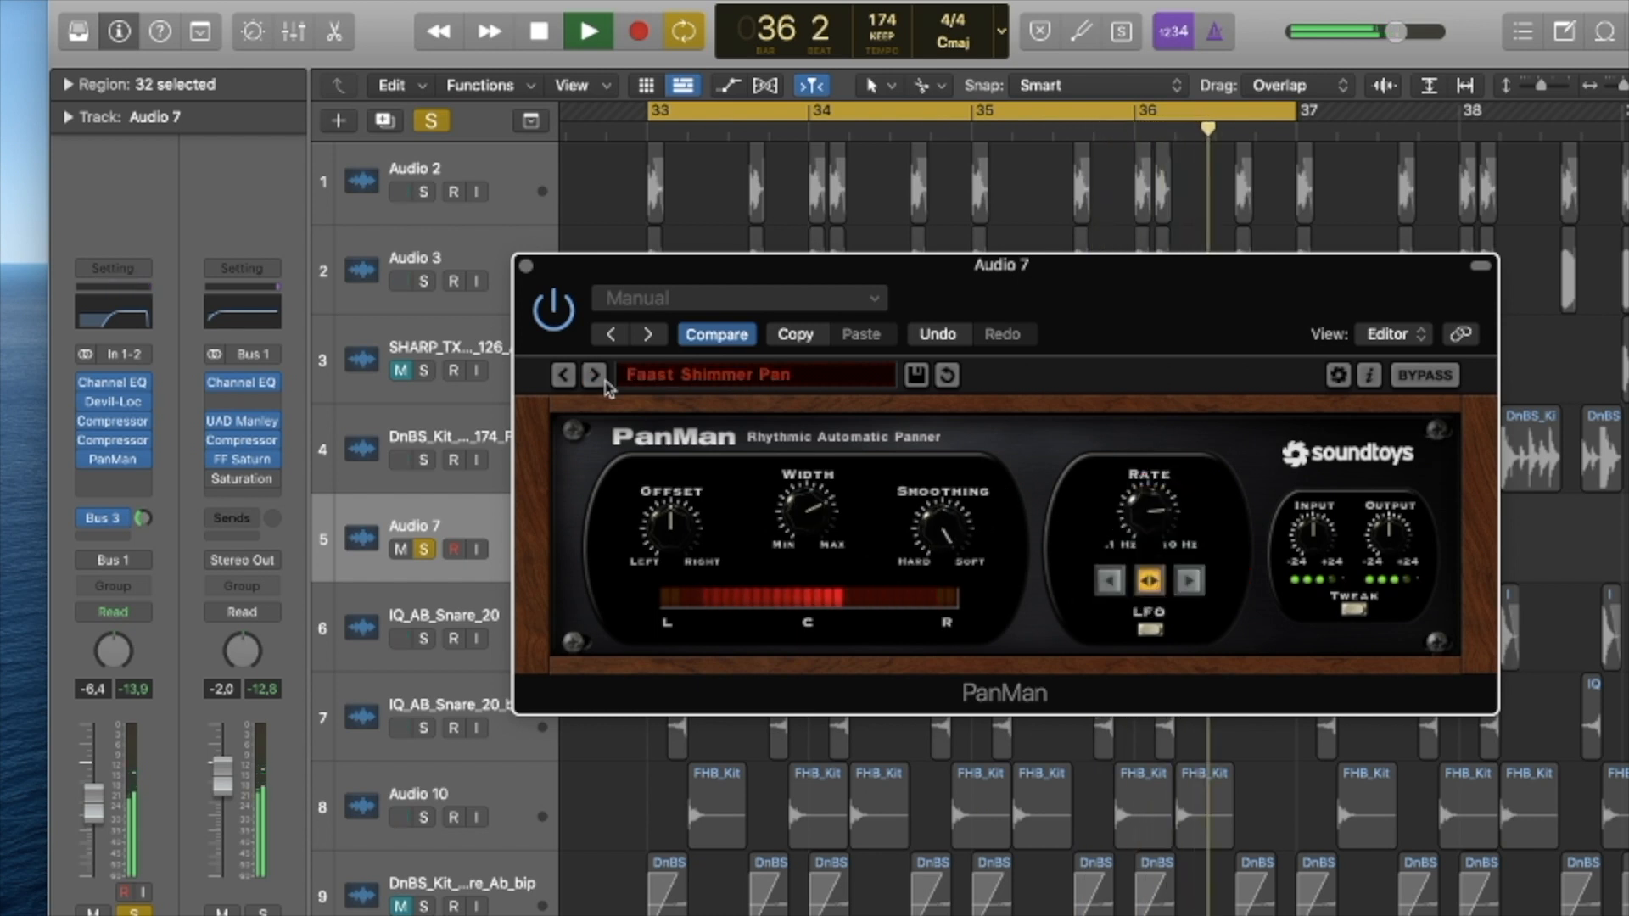
click(605, 382)
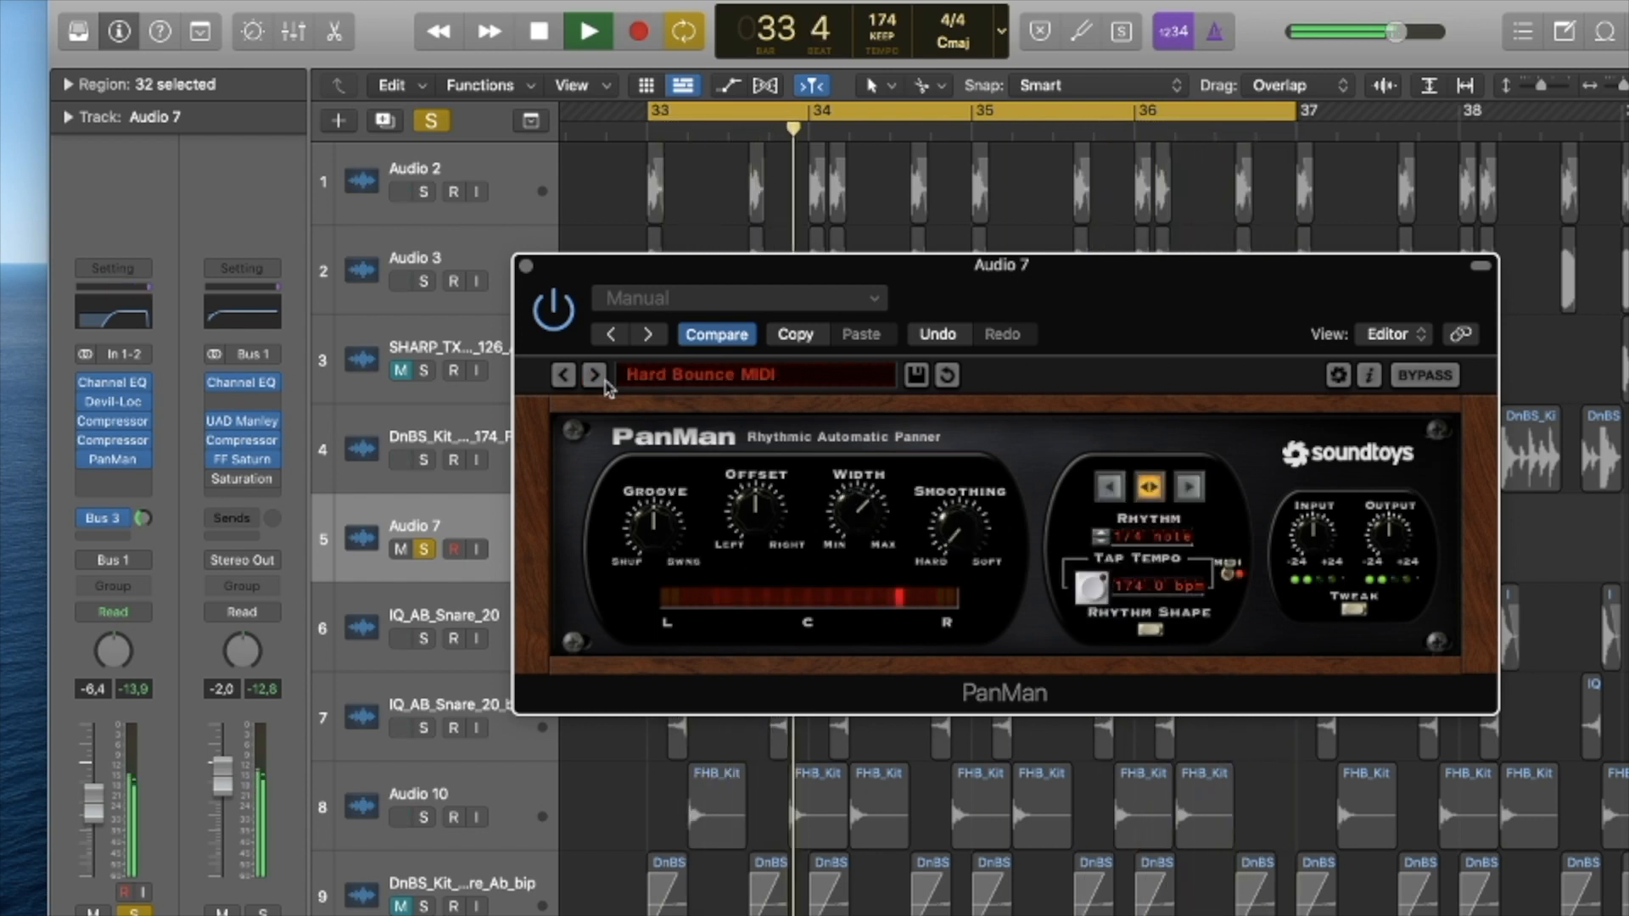
click(605, 381)
click(605, 382)
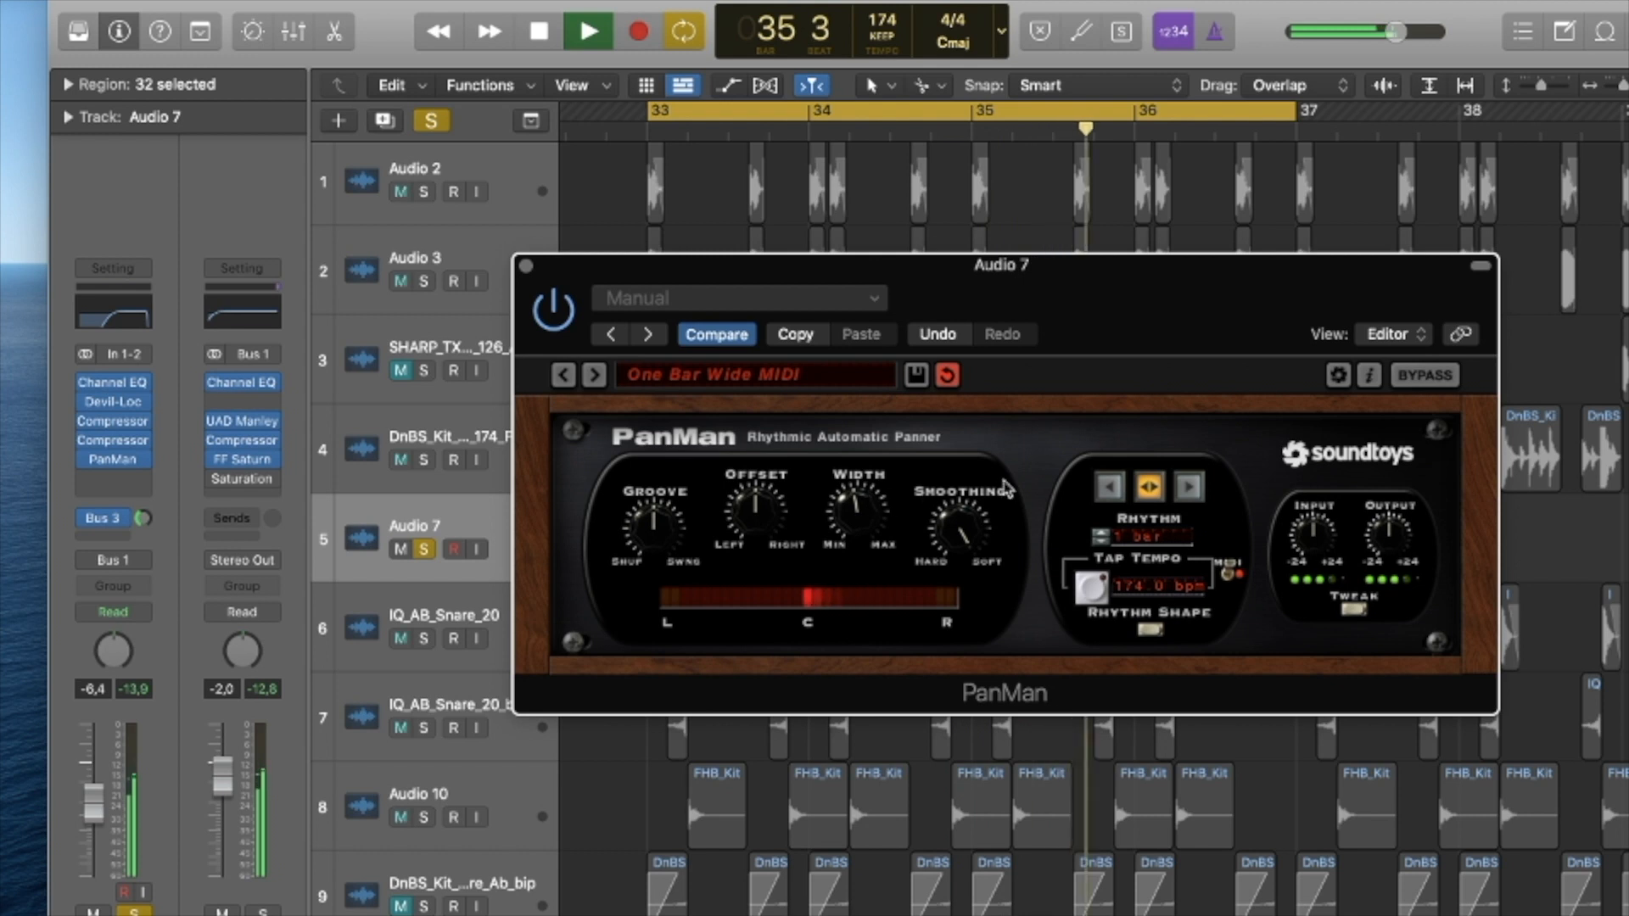
Set PanMan's panning direction to leftward and its rhythm to 2 bars, stop playback and close the plug-in window.
click(1191, 496)
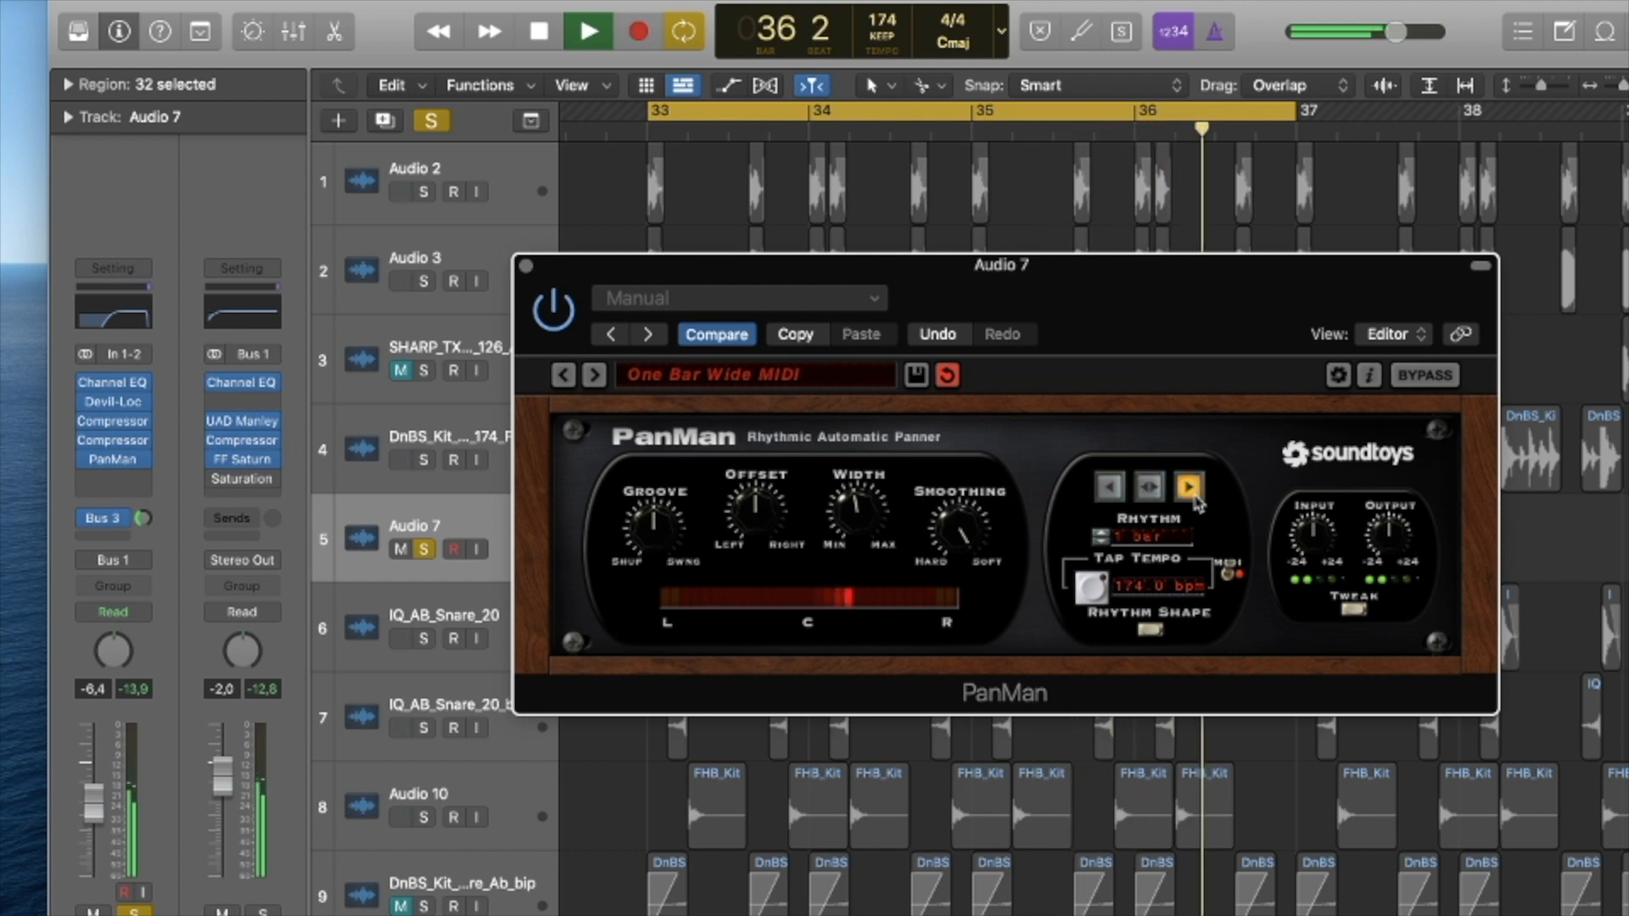
click(1109, 486)
click(1102, 538)
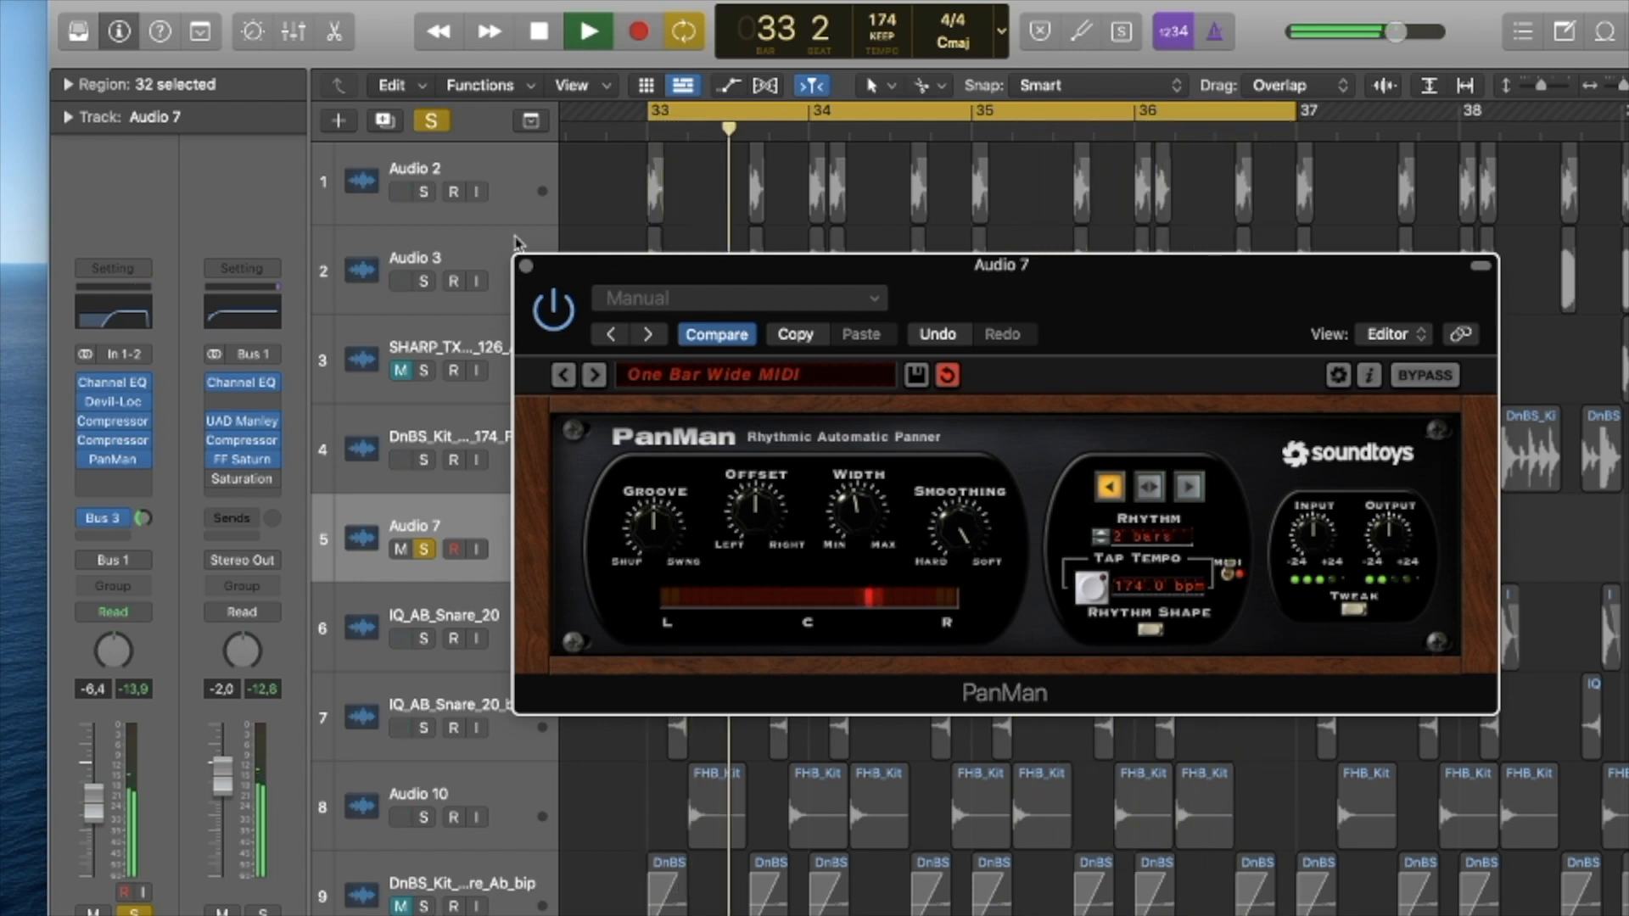
key(space)
click(526, 266)
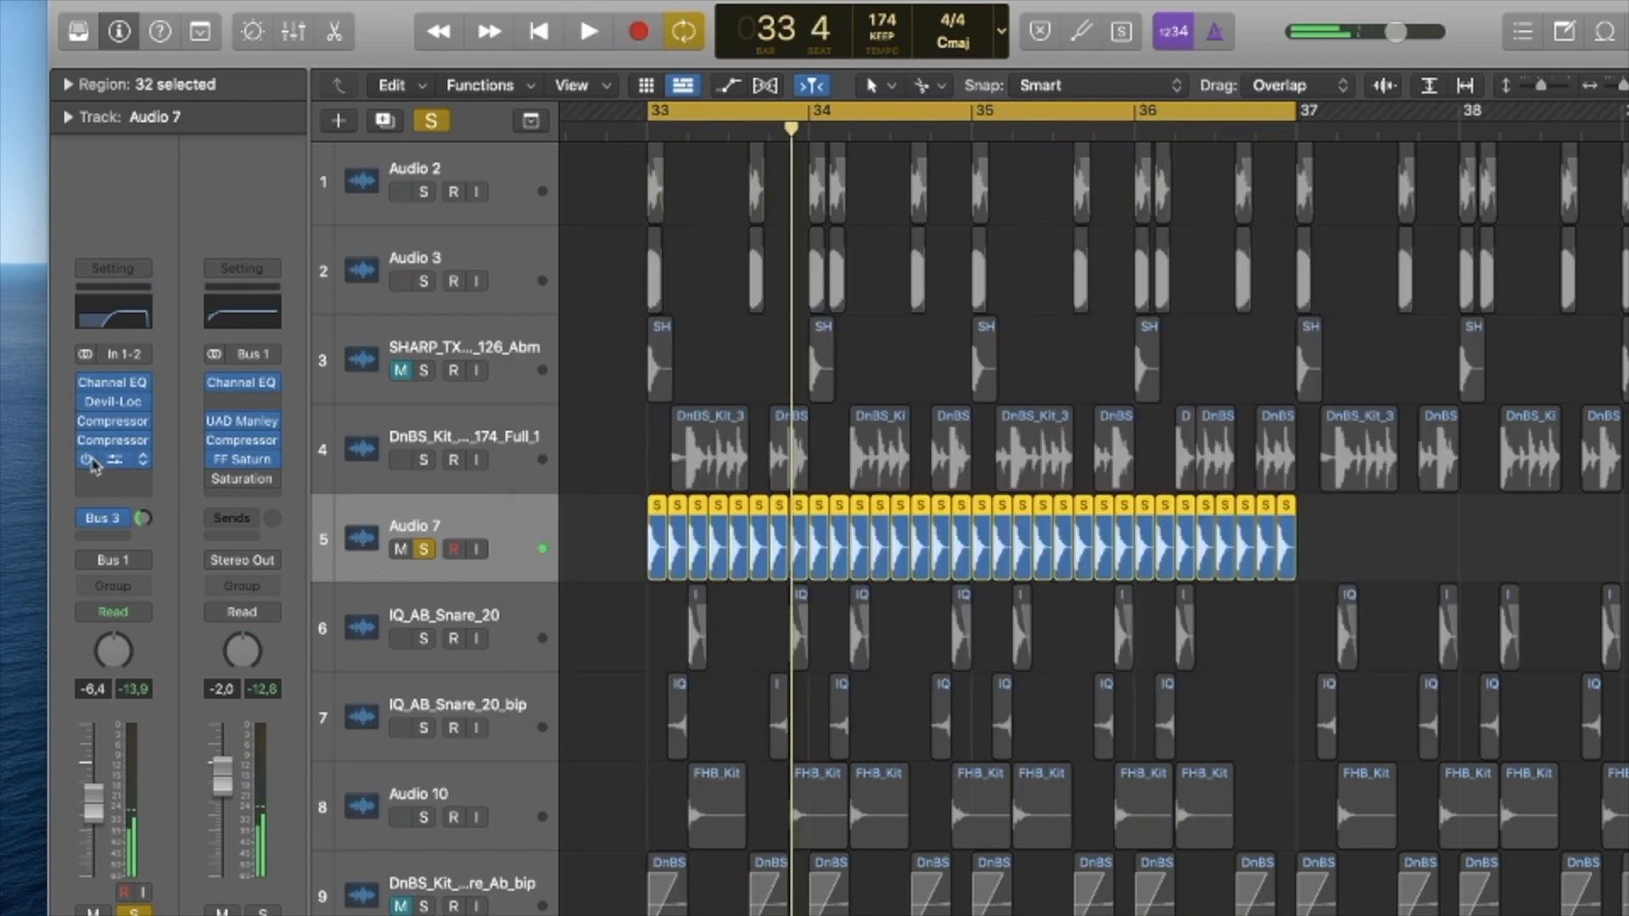
Bypass PanMan, insert Soundtoys Tremolator after it on the Audio 7 channel and start playback.
click(115, 485)
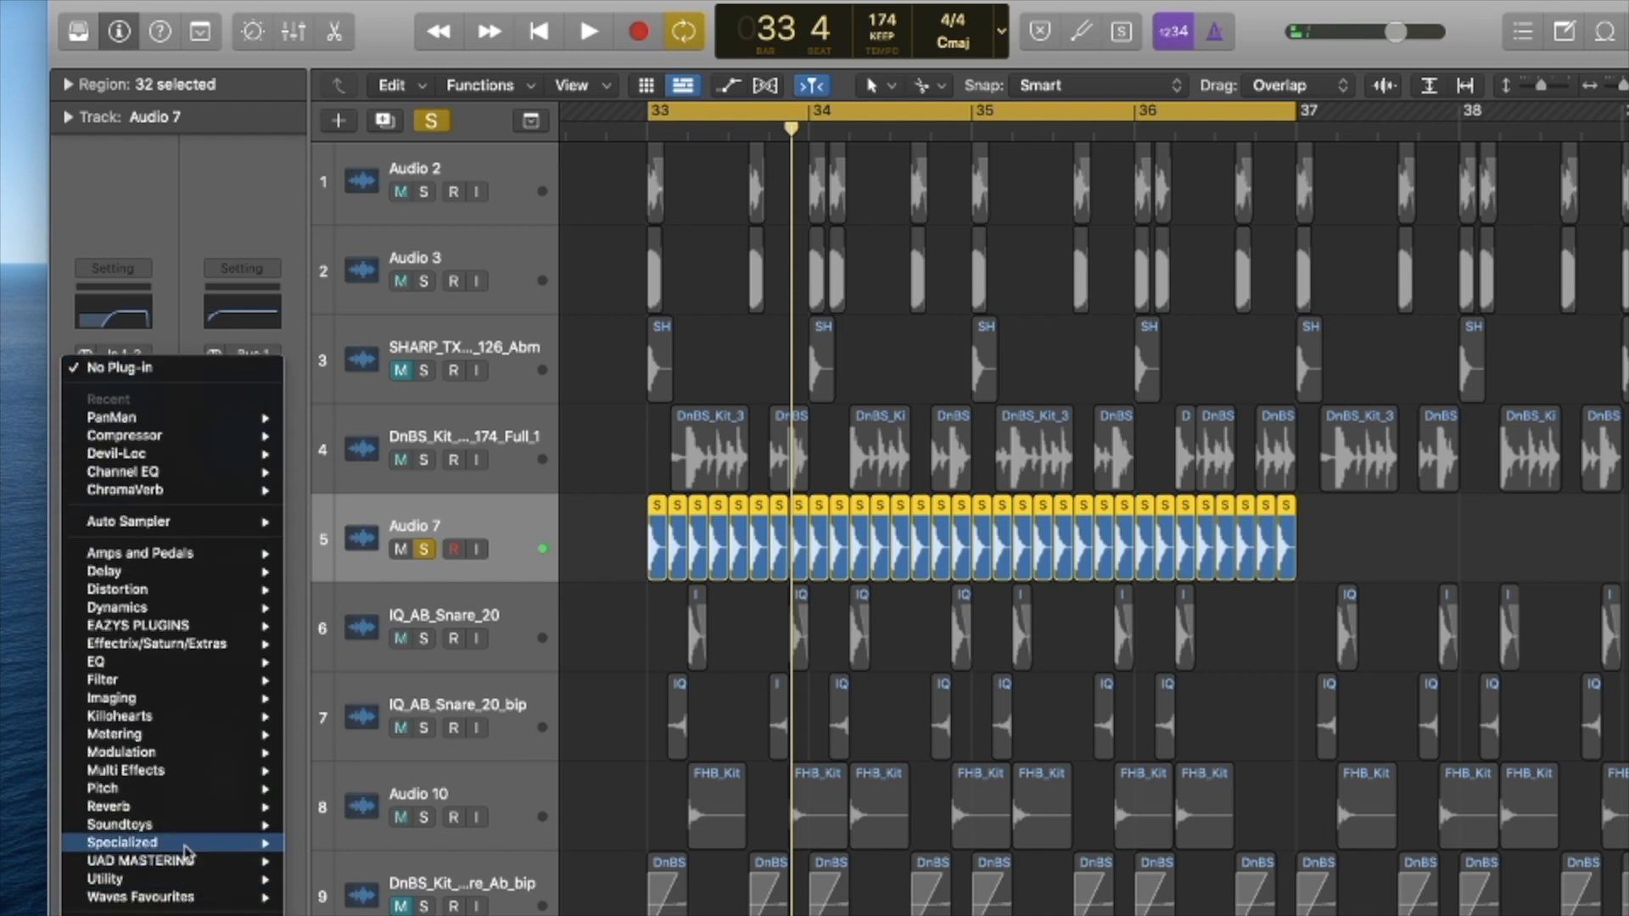
mouse_move(187, 839)
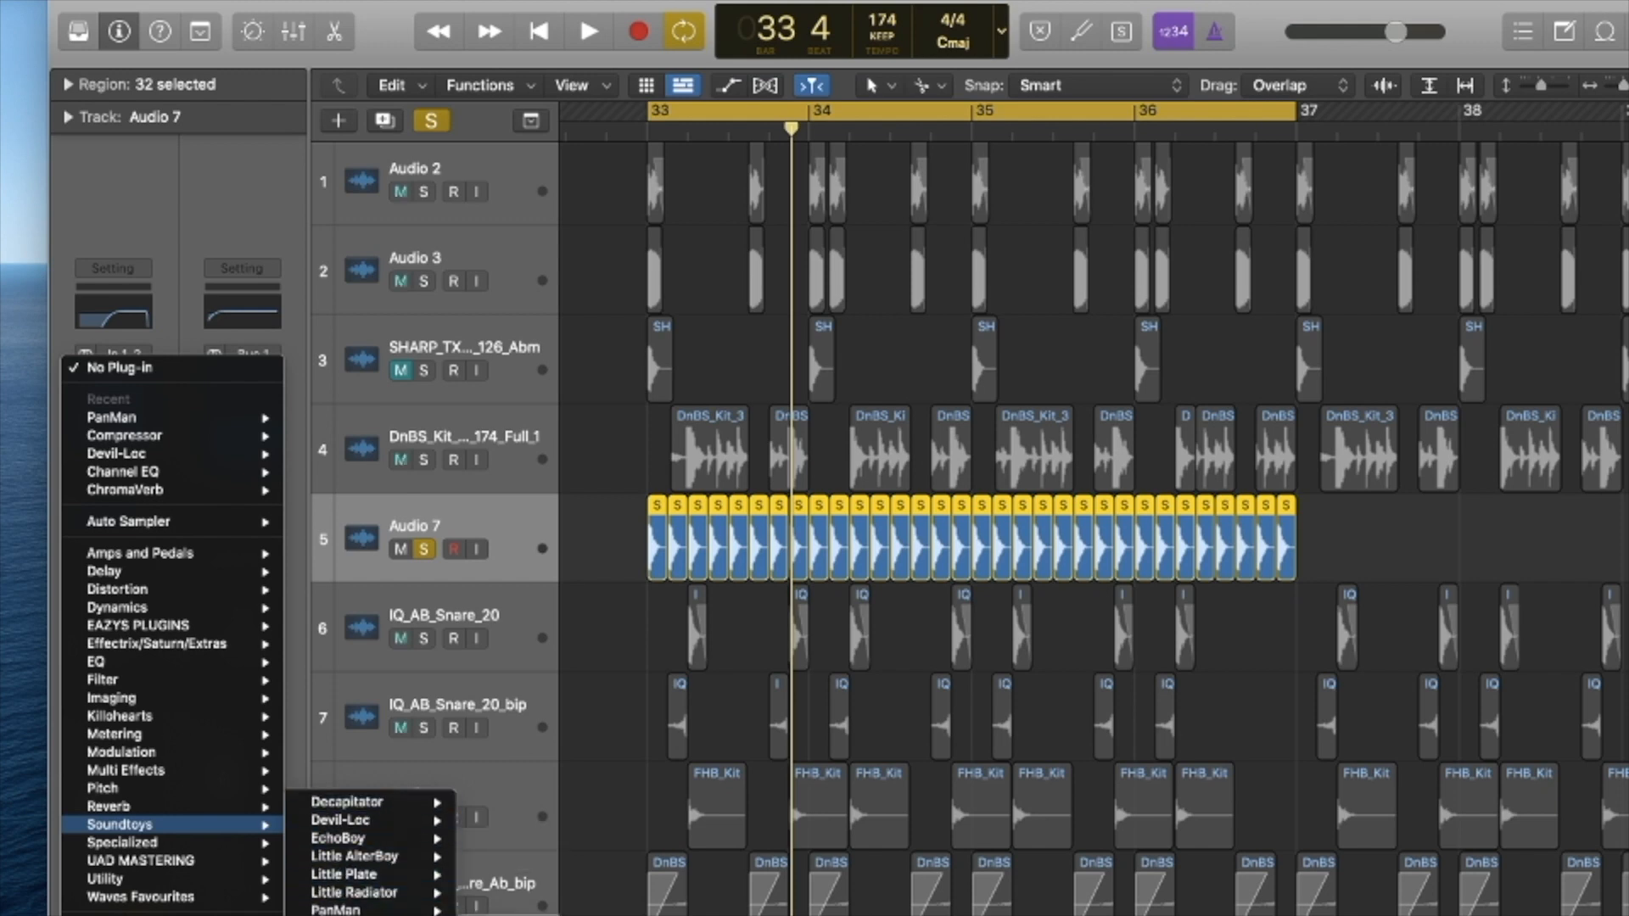
click(766, 174)
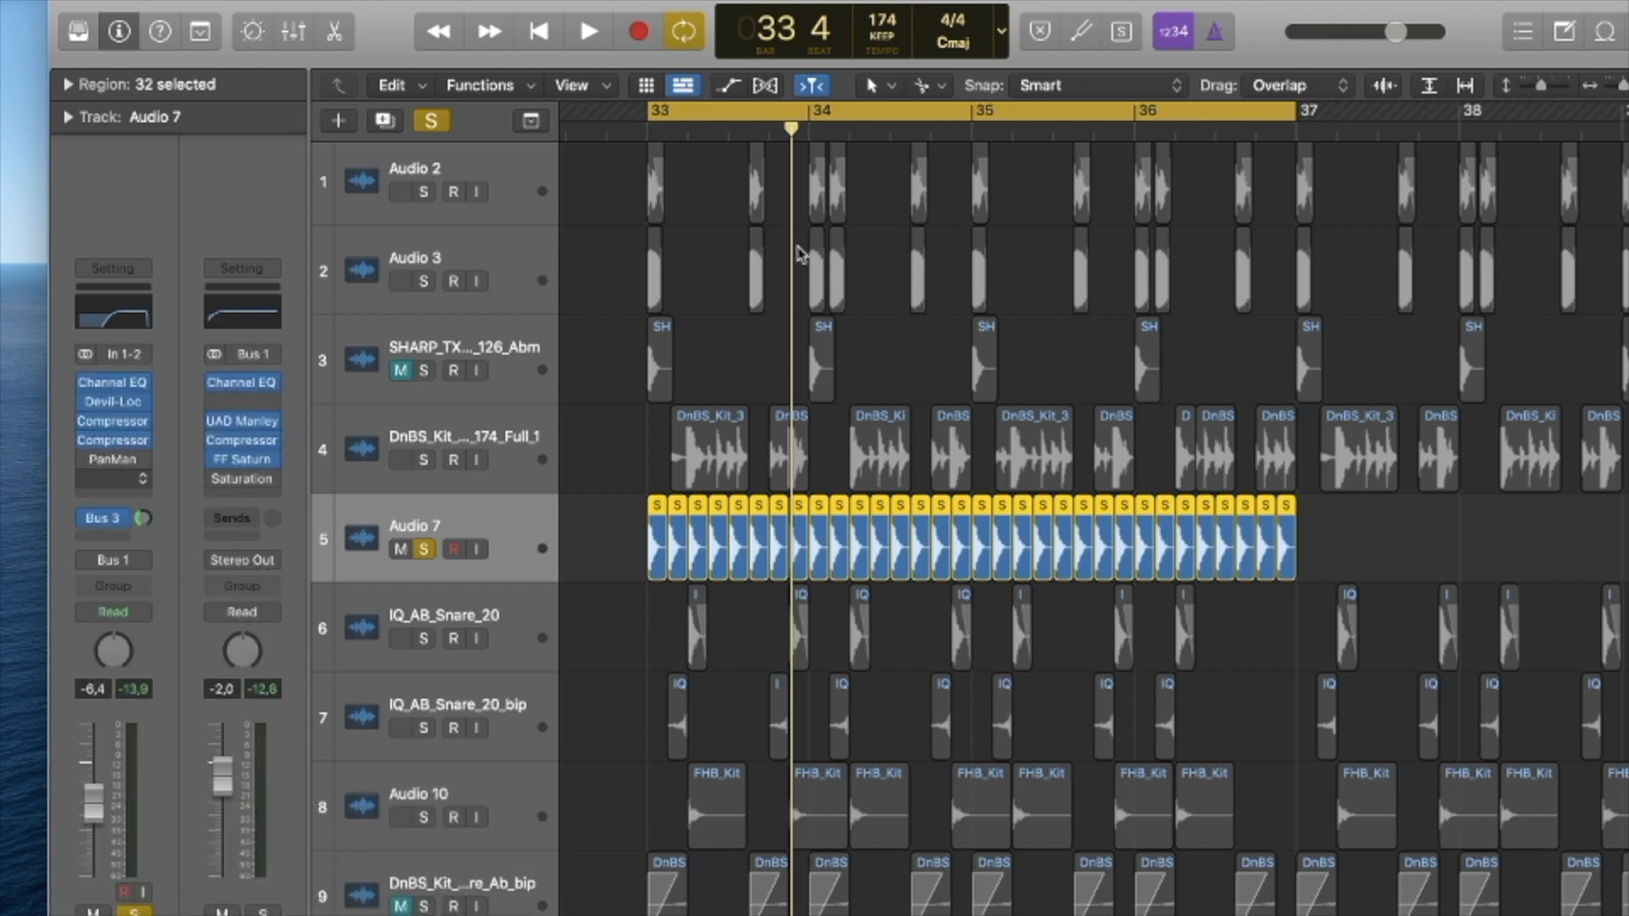
key(space)
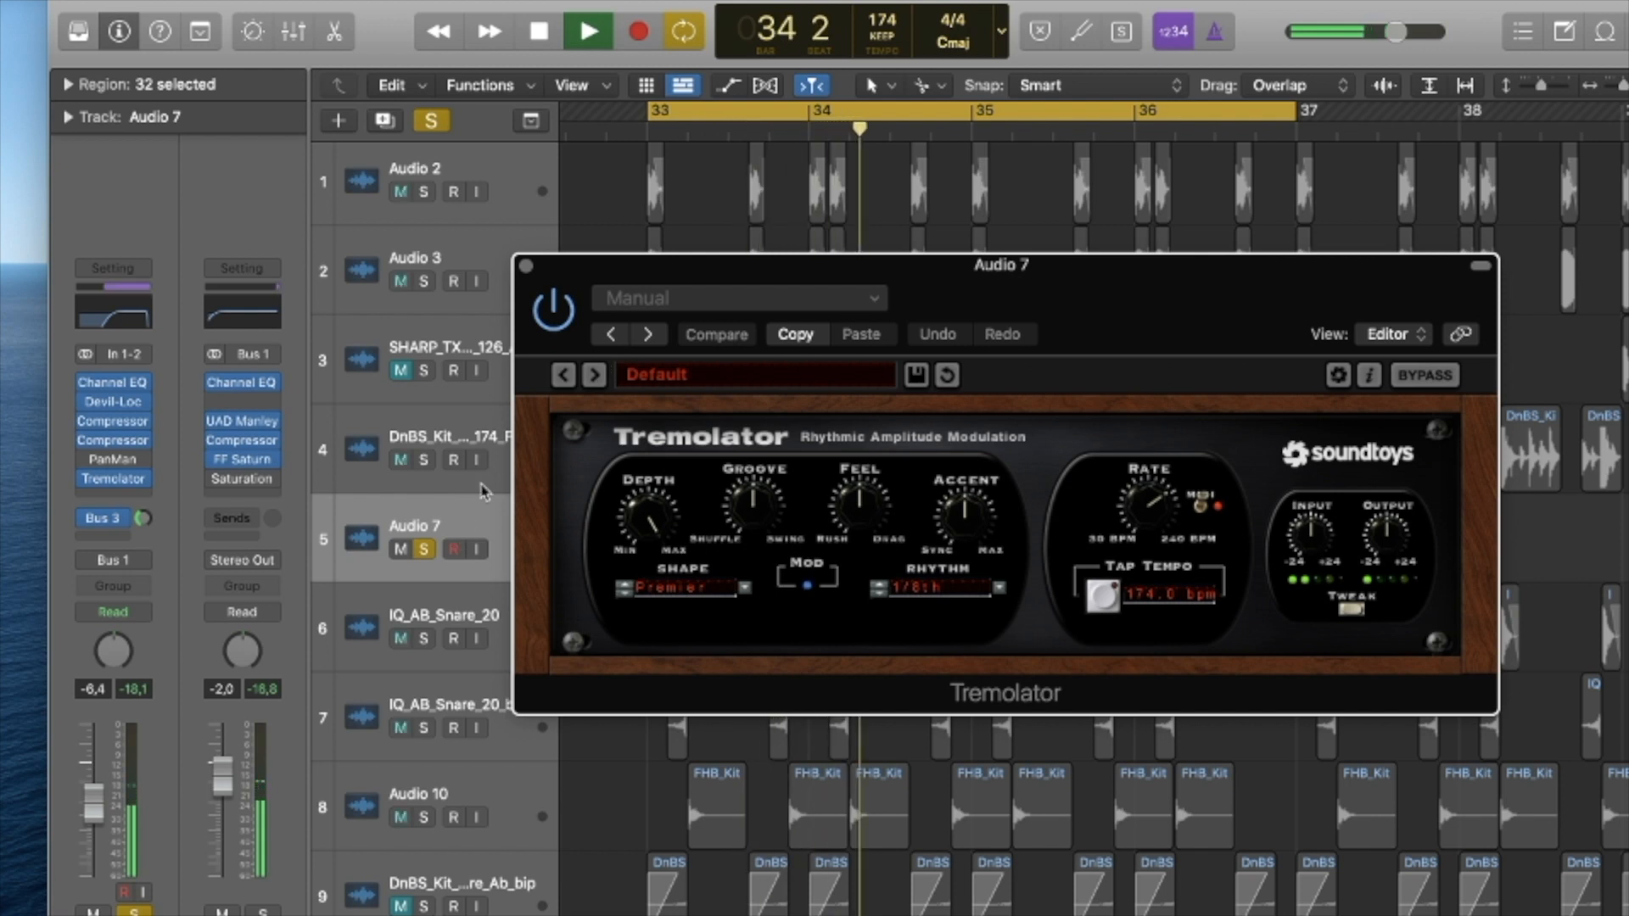
Raise Audio 7's volume to -4.7 dB and load Tremolator's Demeter Pedal (MIDI) preset while the loop plays.
click(791, 335)
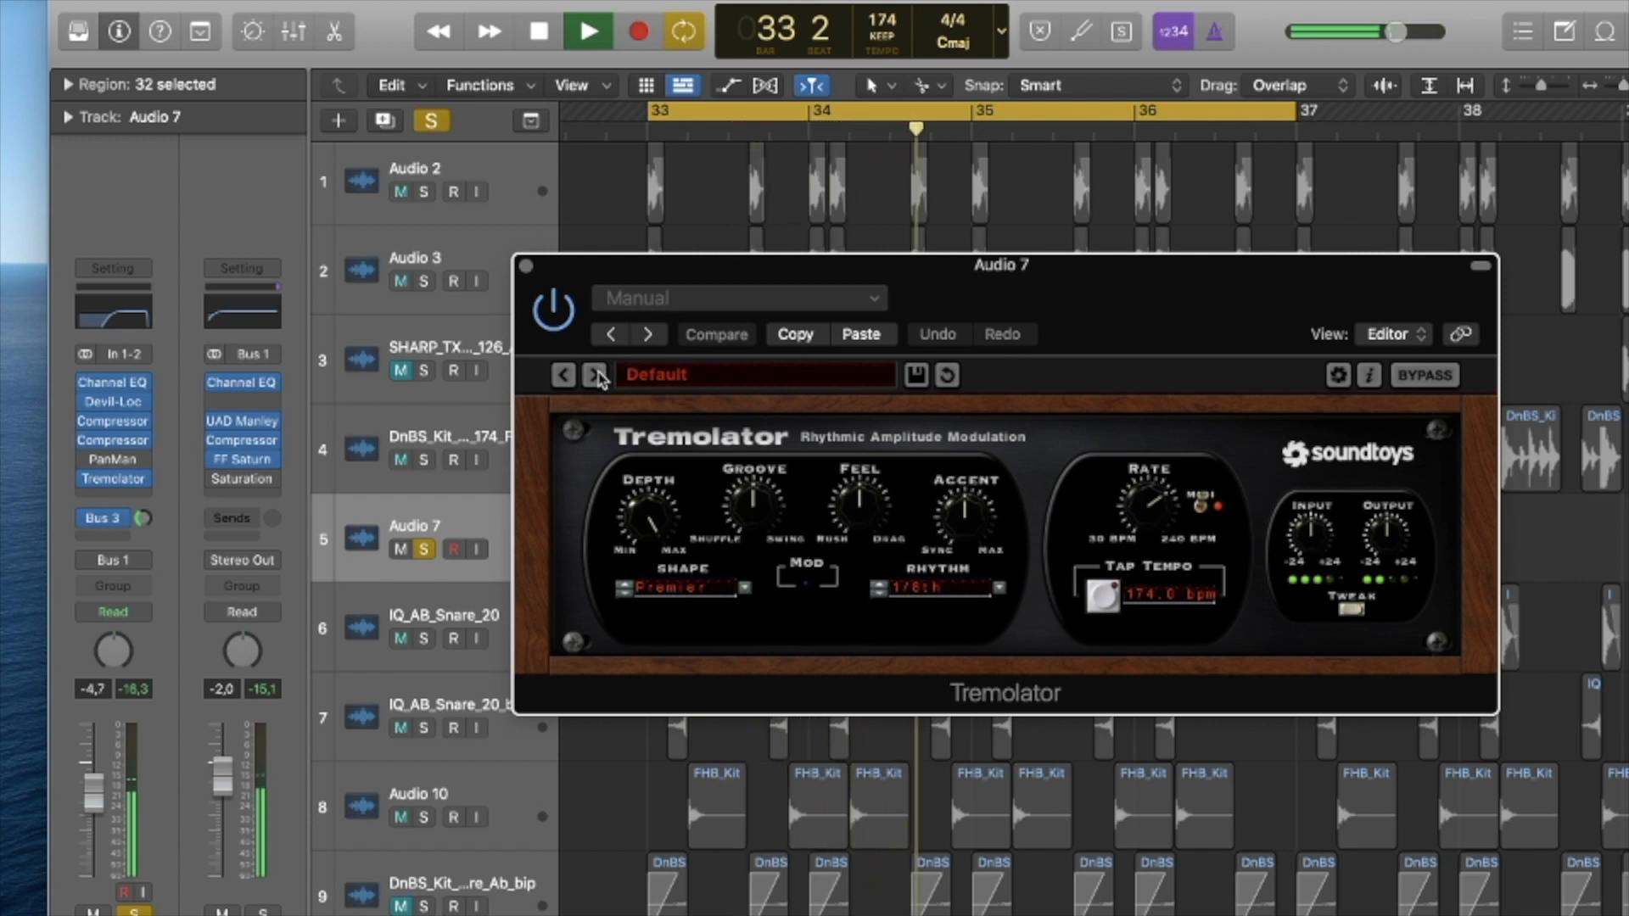
key(space)
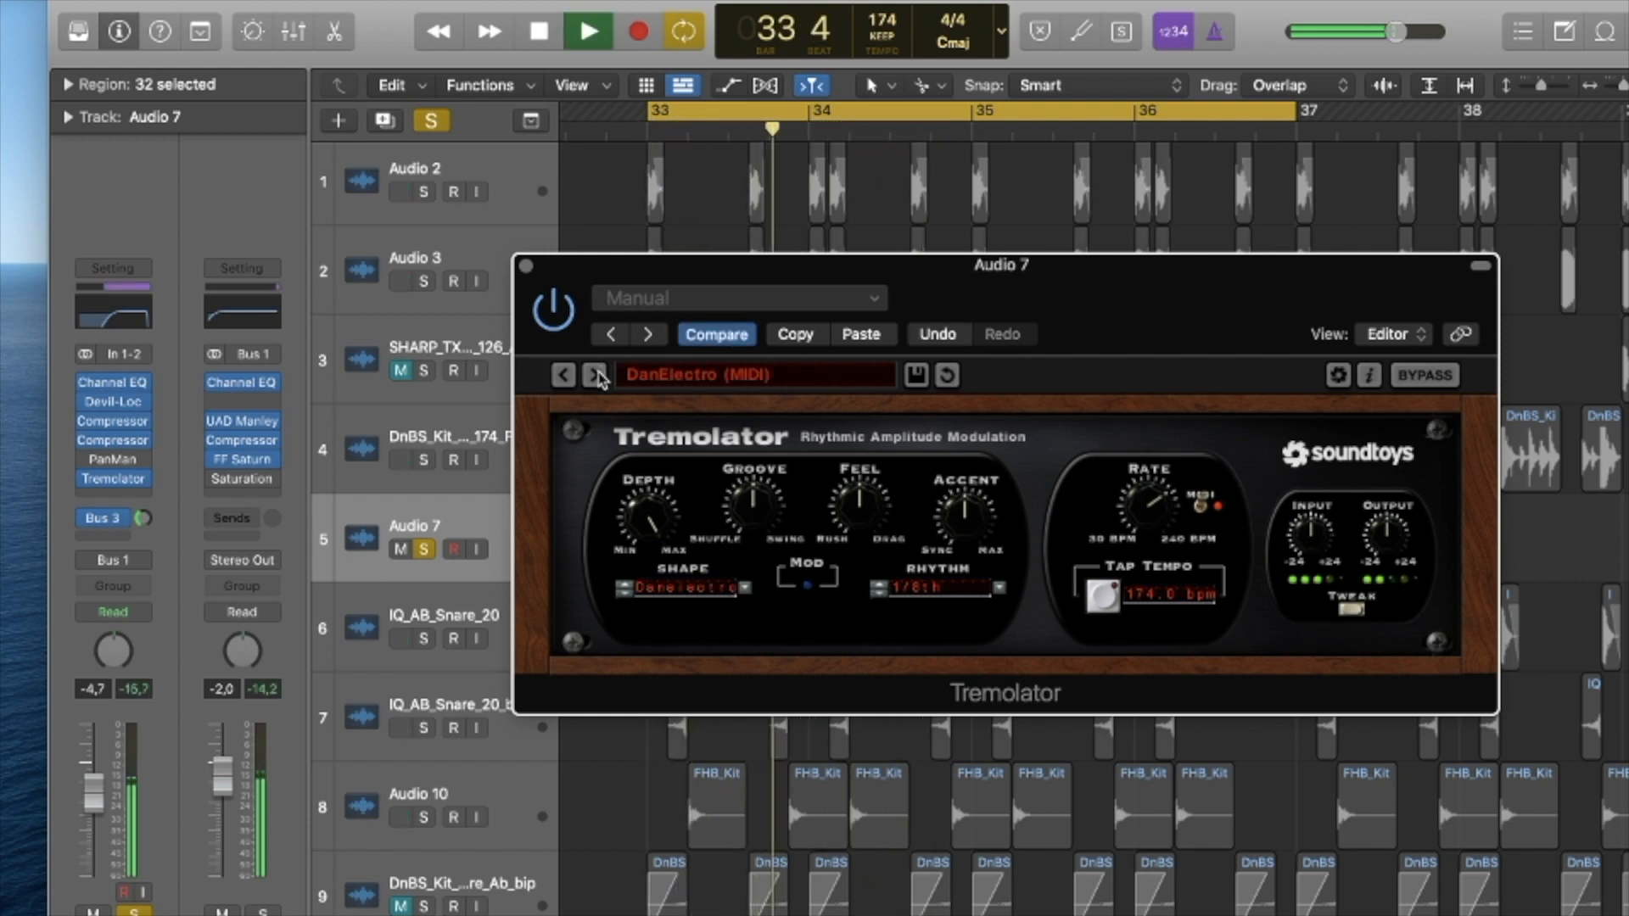
key(space)
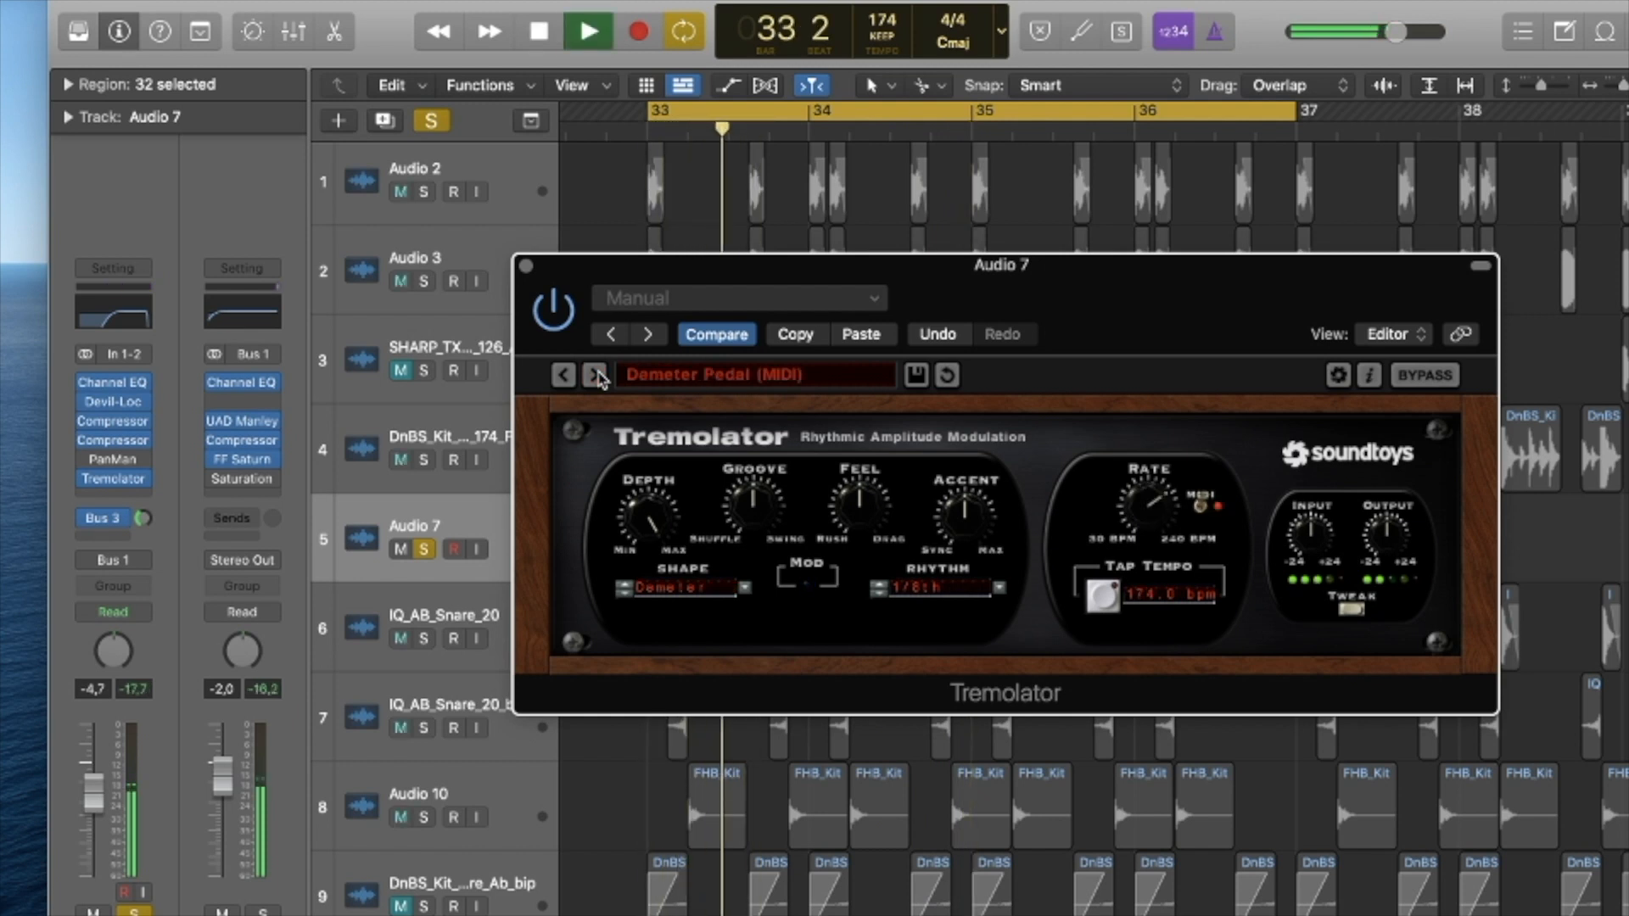
Unsolo Audio 7 and restart playback to hear the tremolo percussion within the full beat.
click(424, 549)
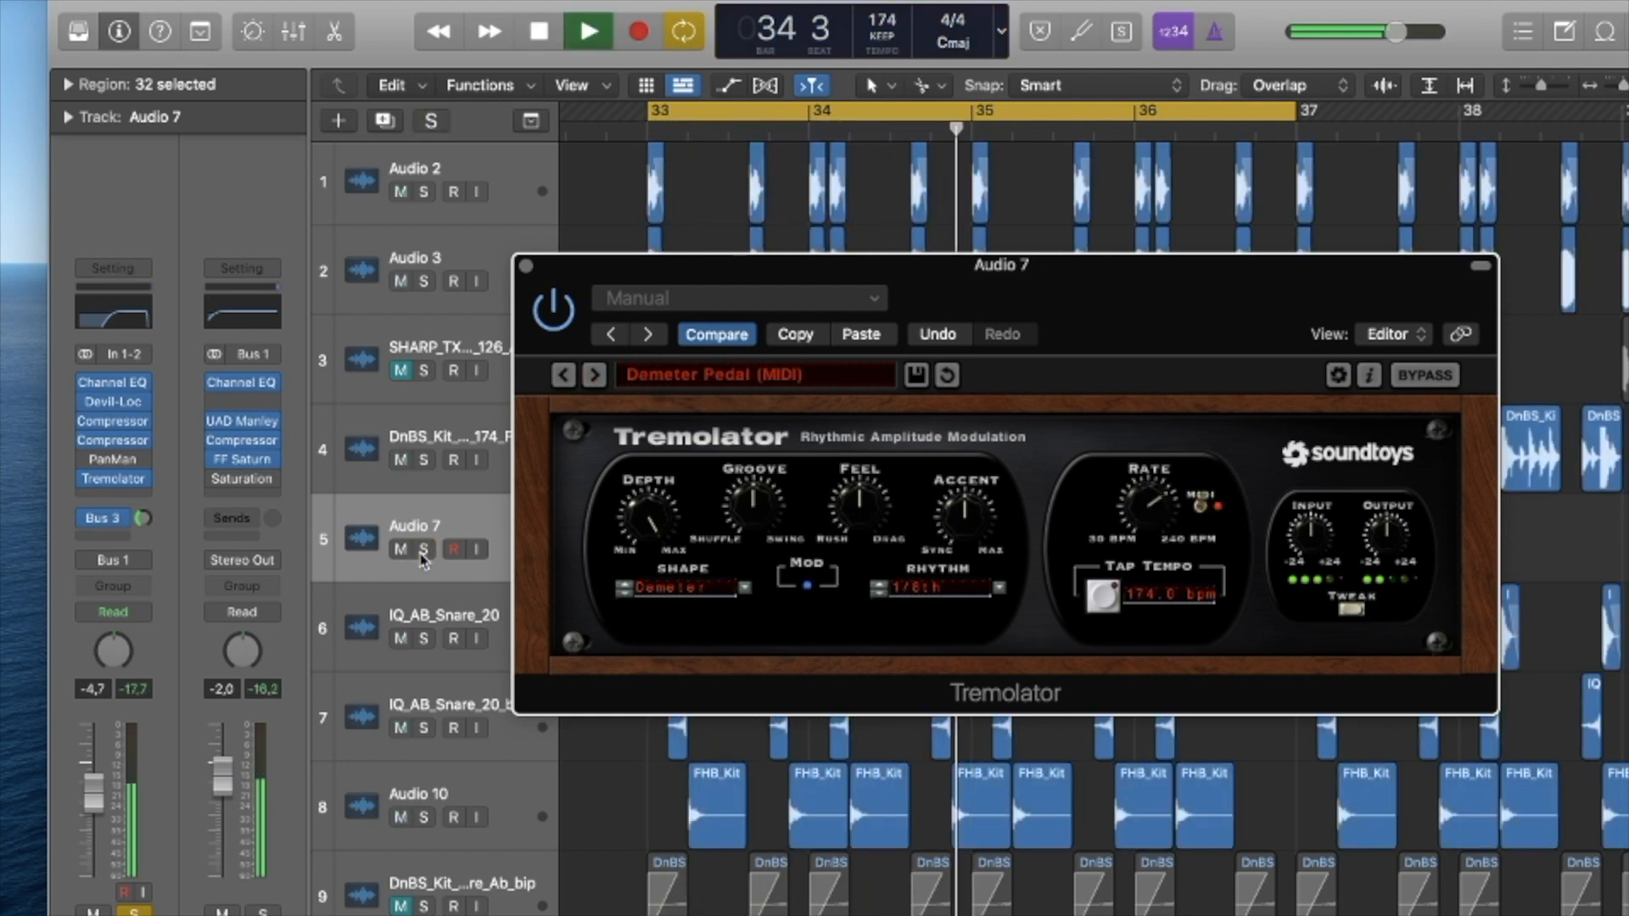
key(space)
key(space)
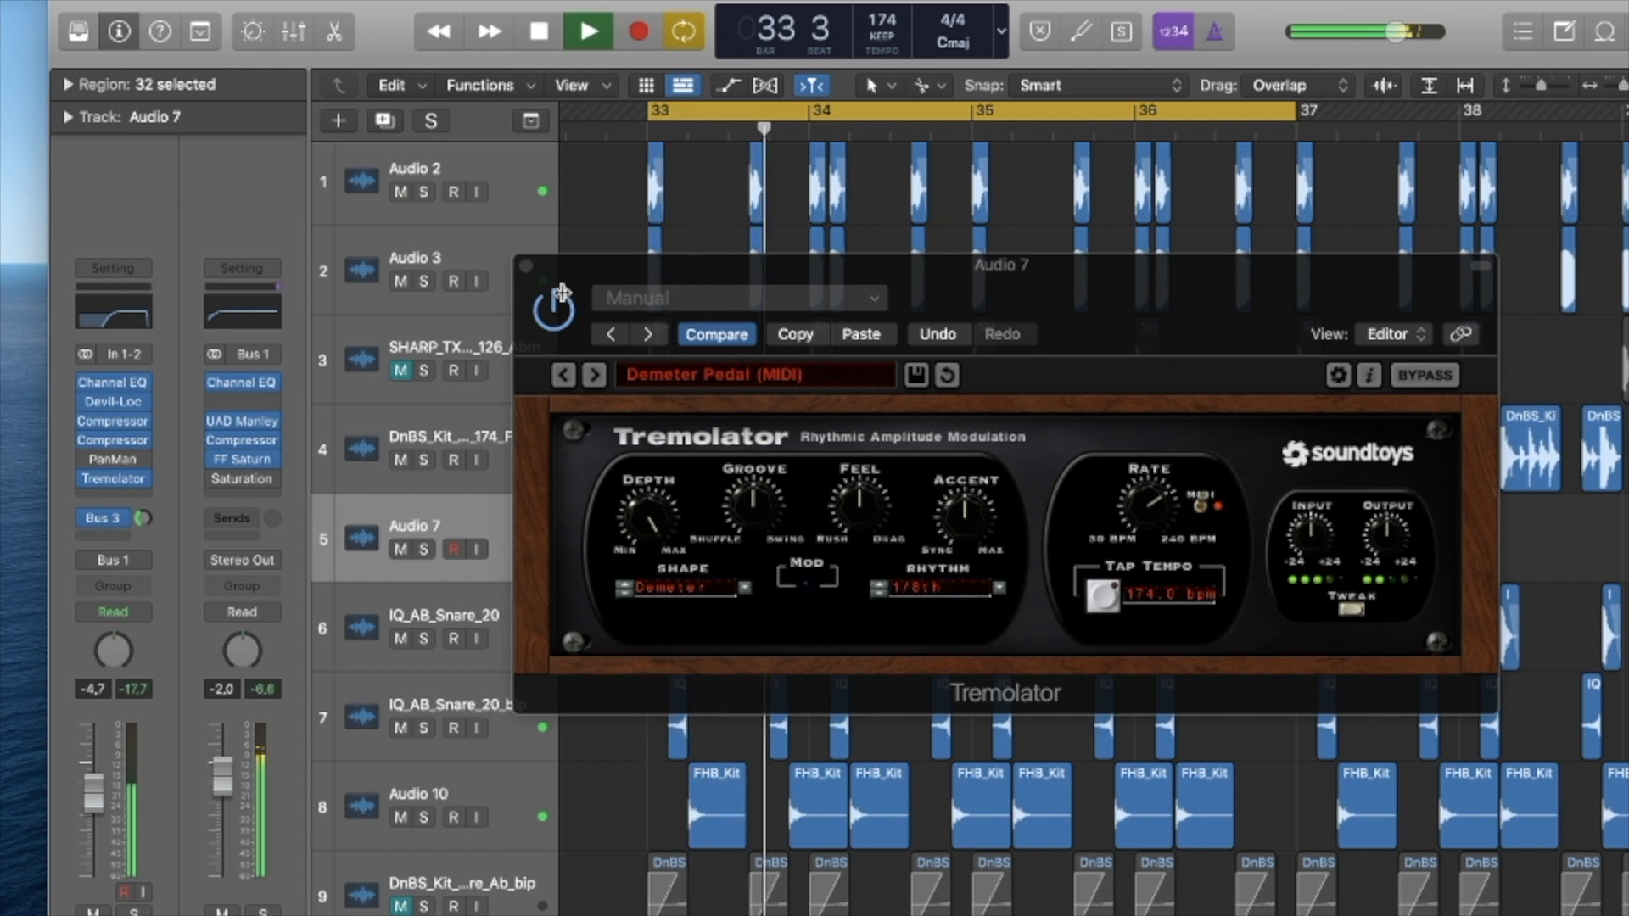